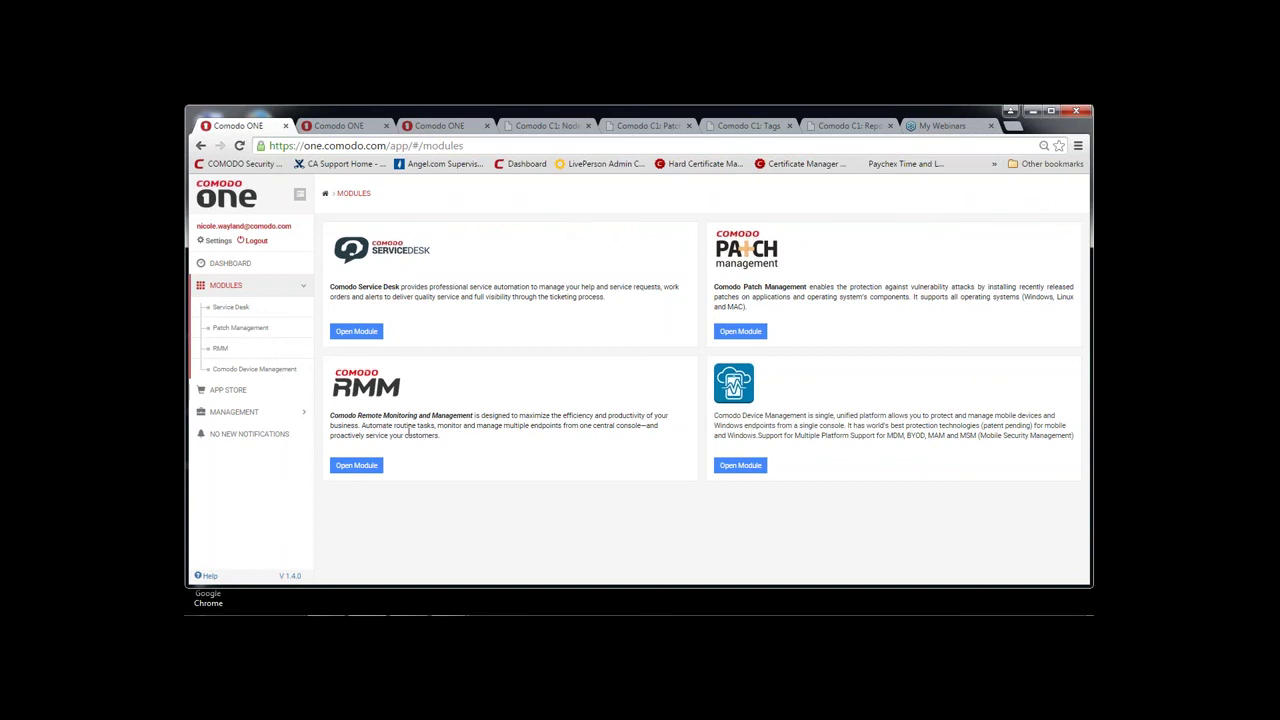
- Open the App Store and browse modules such as MSSP Platform, KoruMail and Korugan VM
click(215, 393)
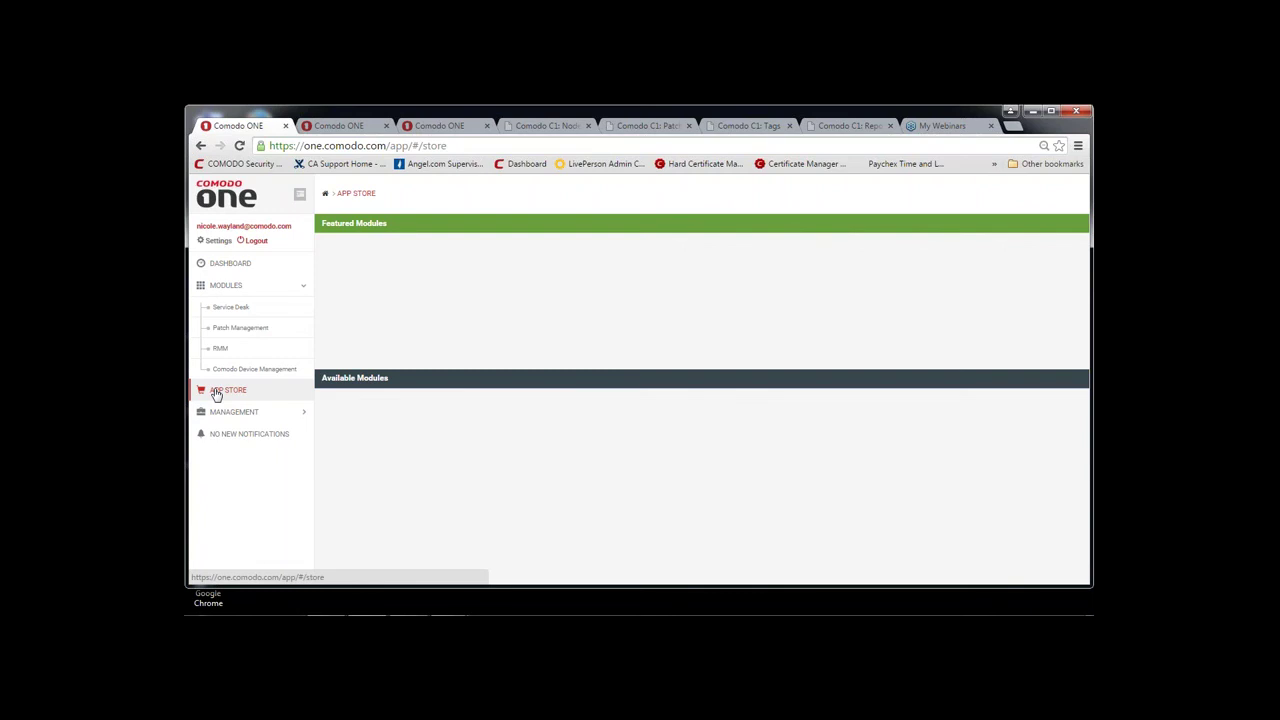
right_click(215, 393)
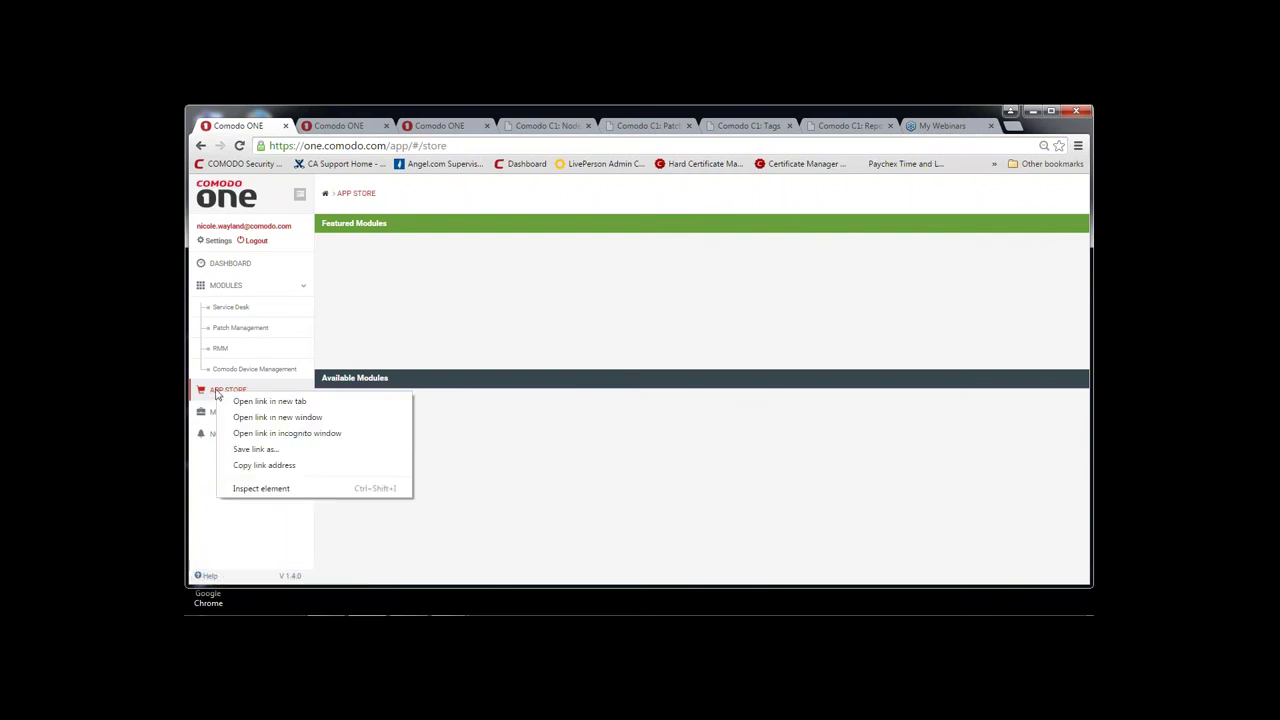
key(Escape)
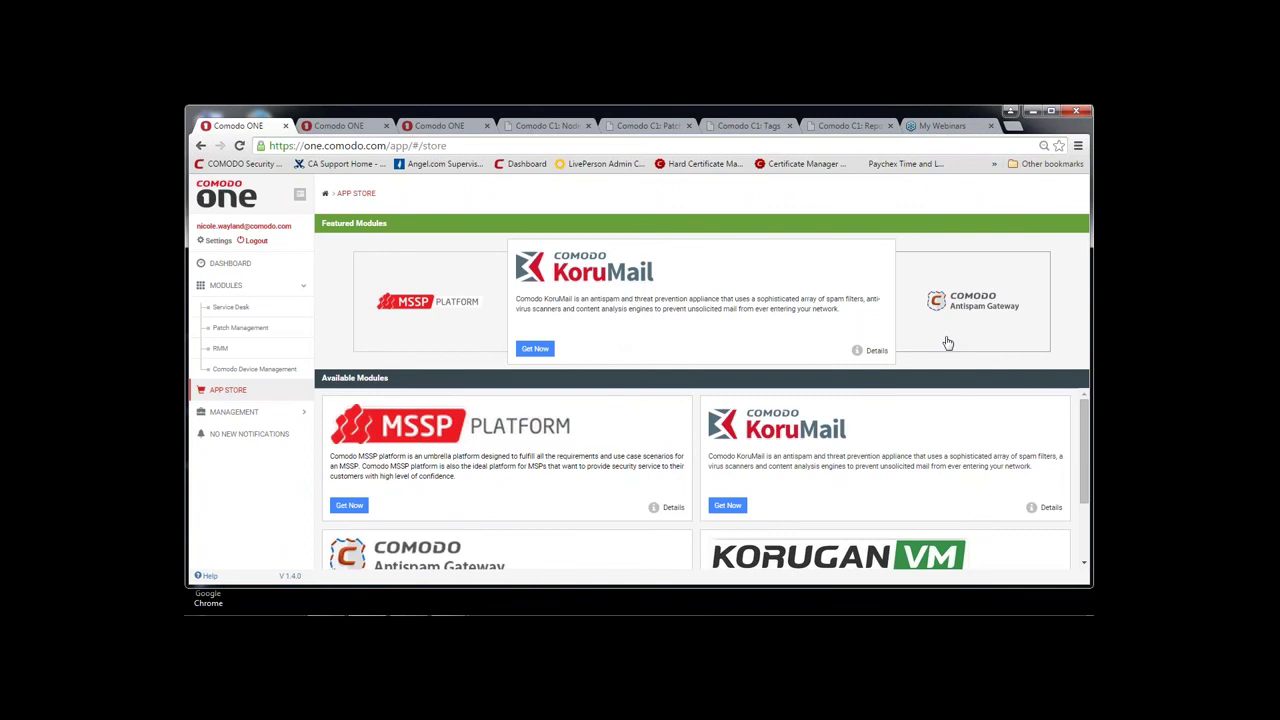
scroll(837, 491, down, 2)
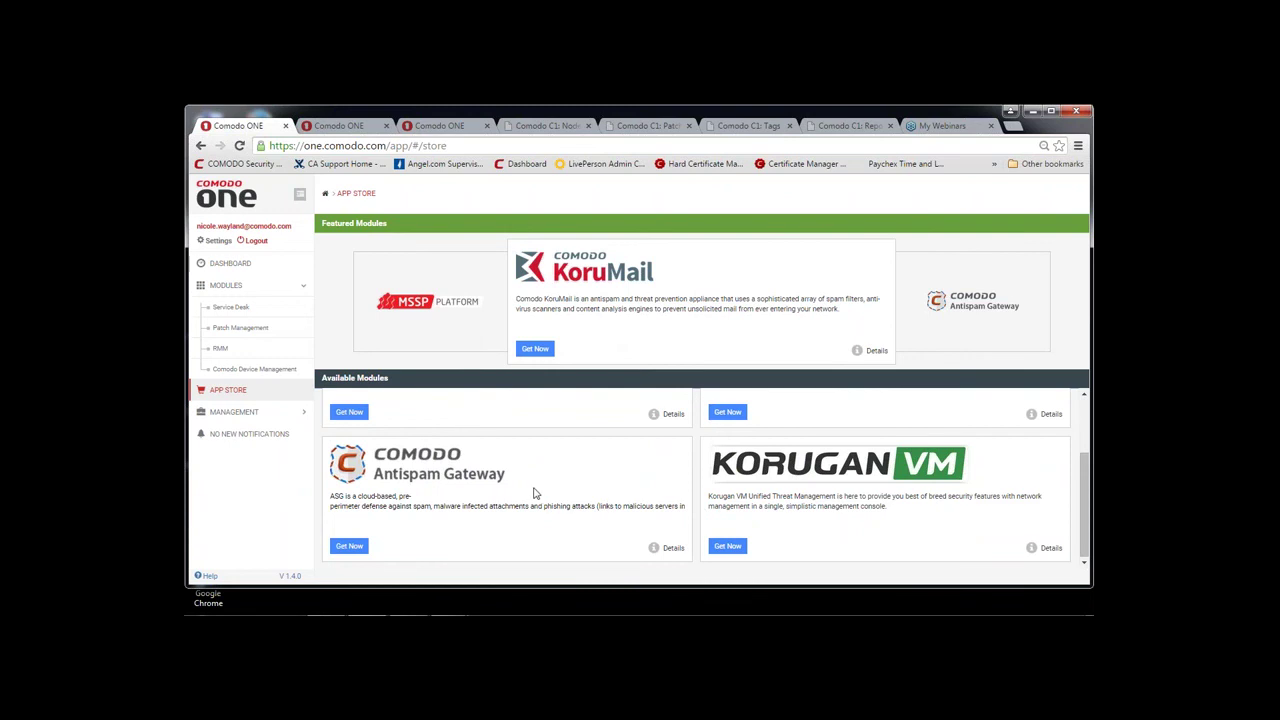
scroll(535, 493, up, 1)
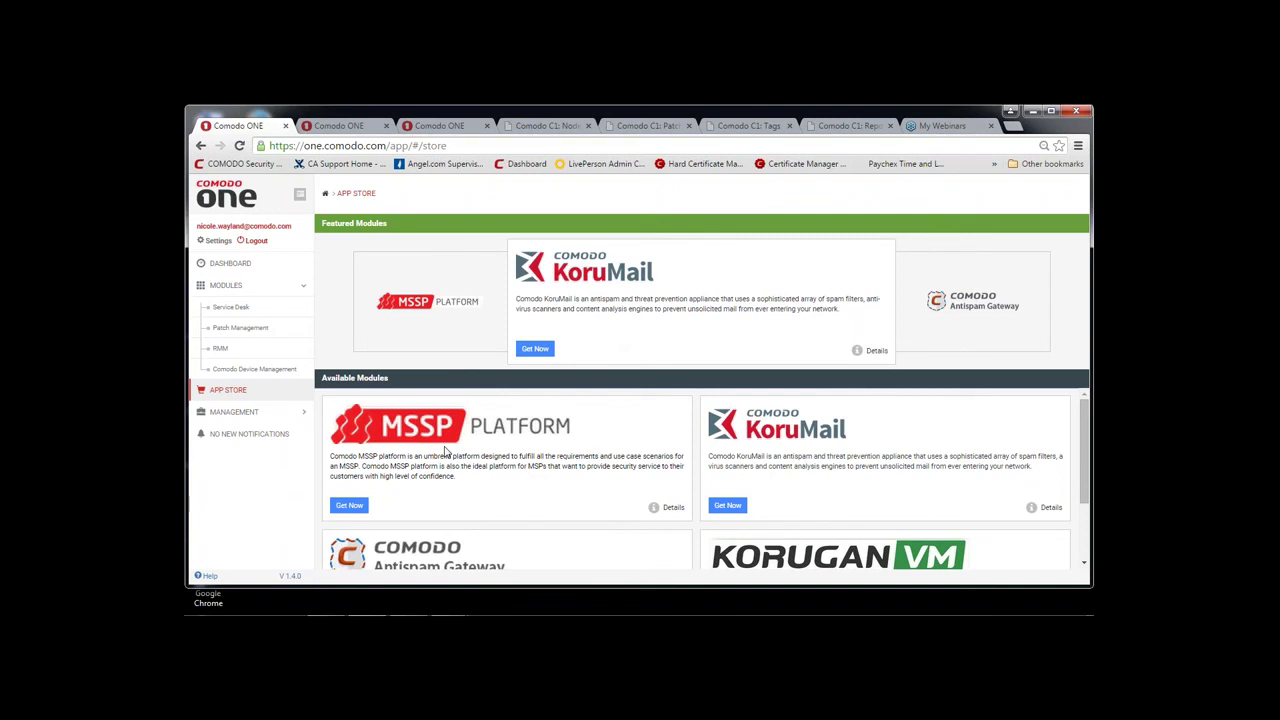
scroll(980, 487, down, 2)
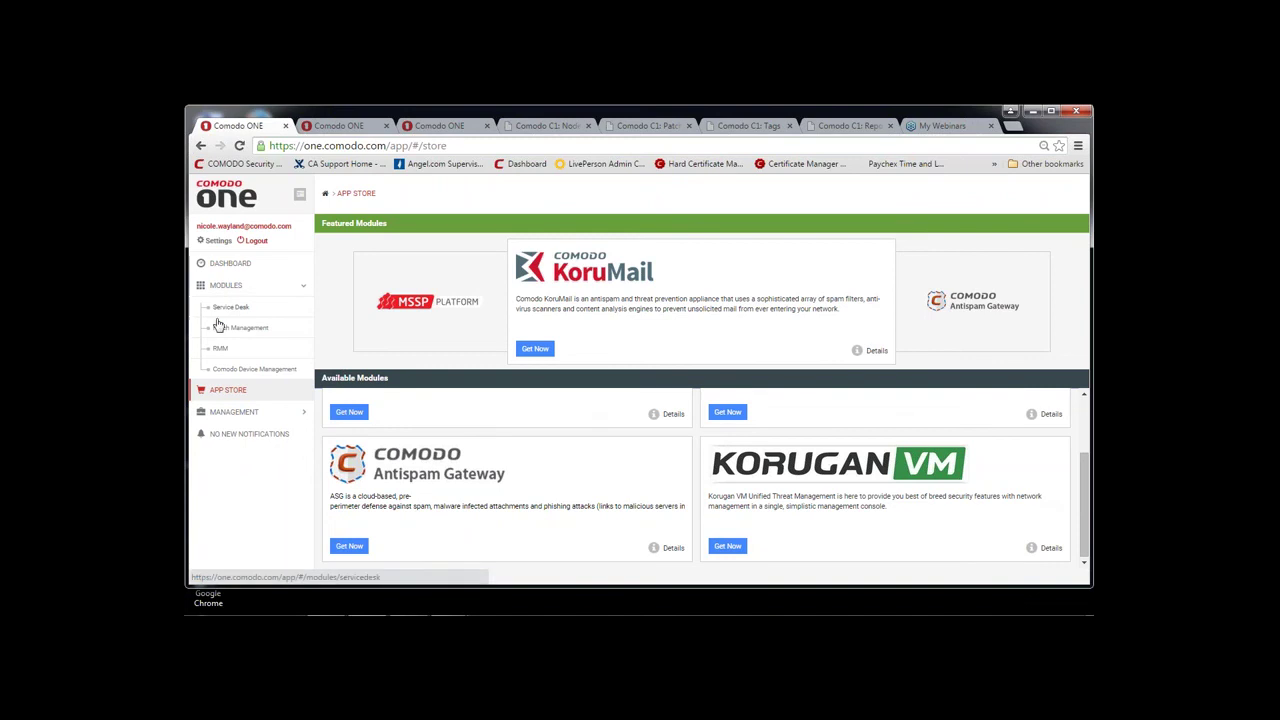
- Return to the Modules overview and open the Company list under Management
click(220, 370)
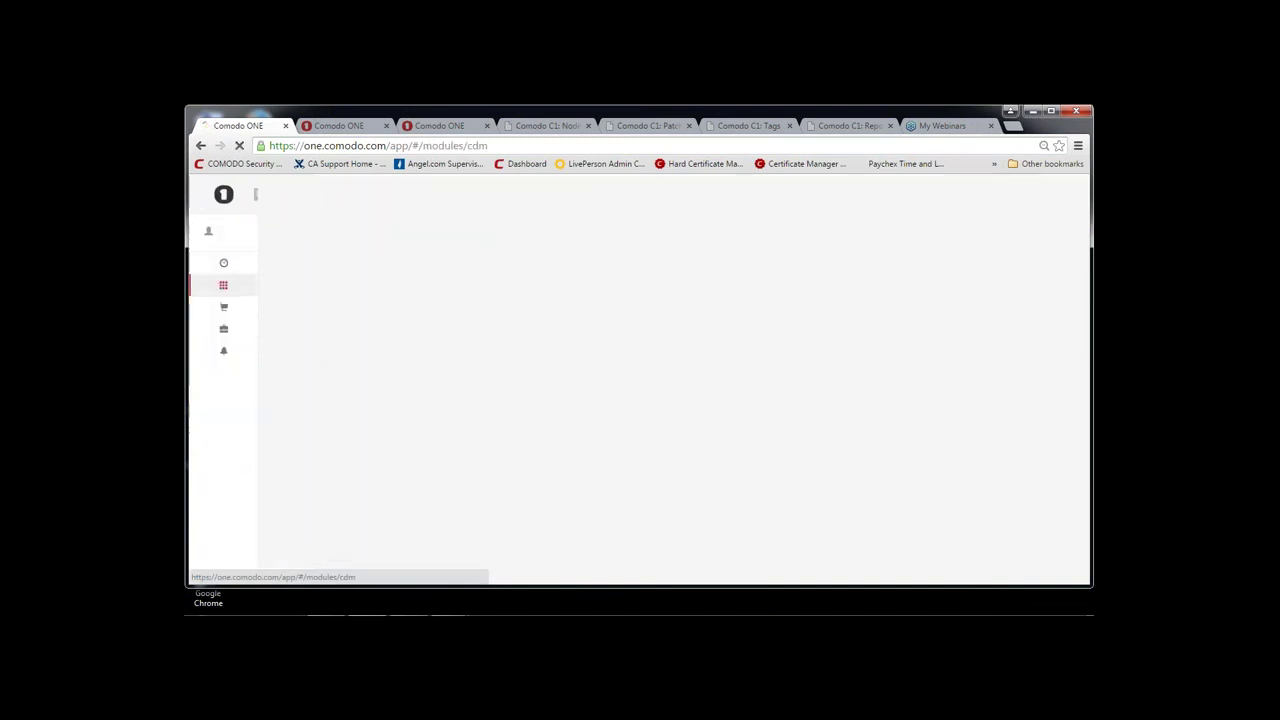
click(207, 289)
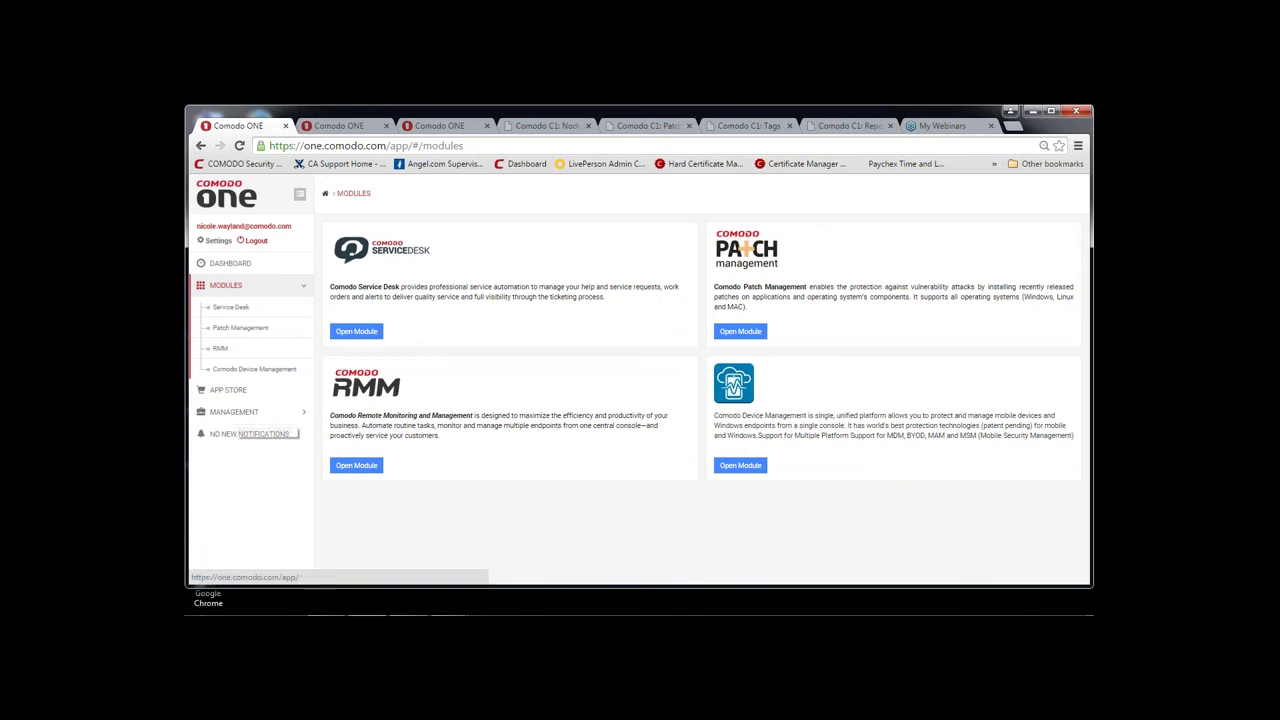
click(236, 413)
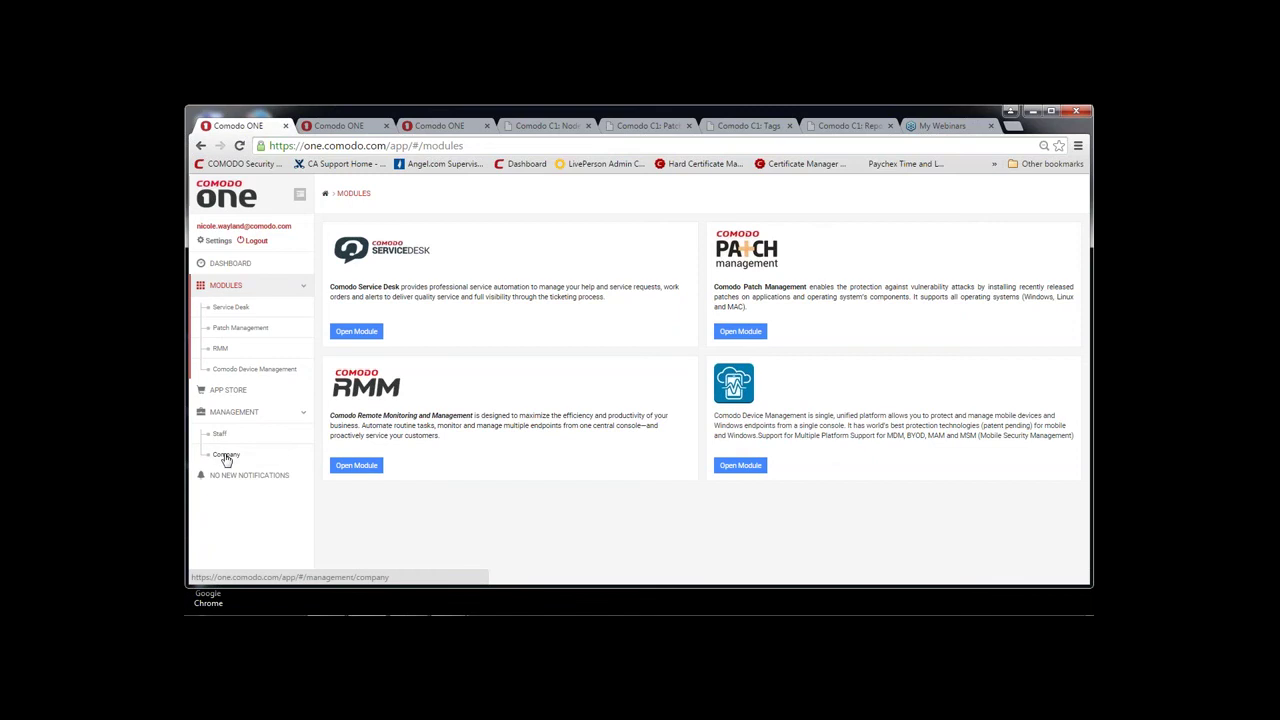
click(224, 456)
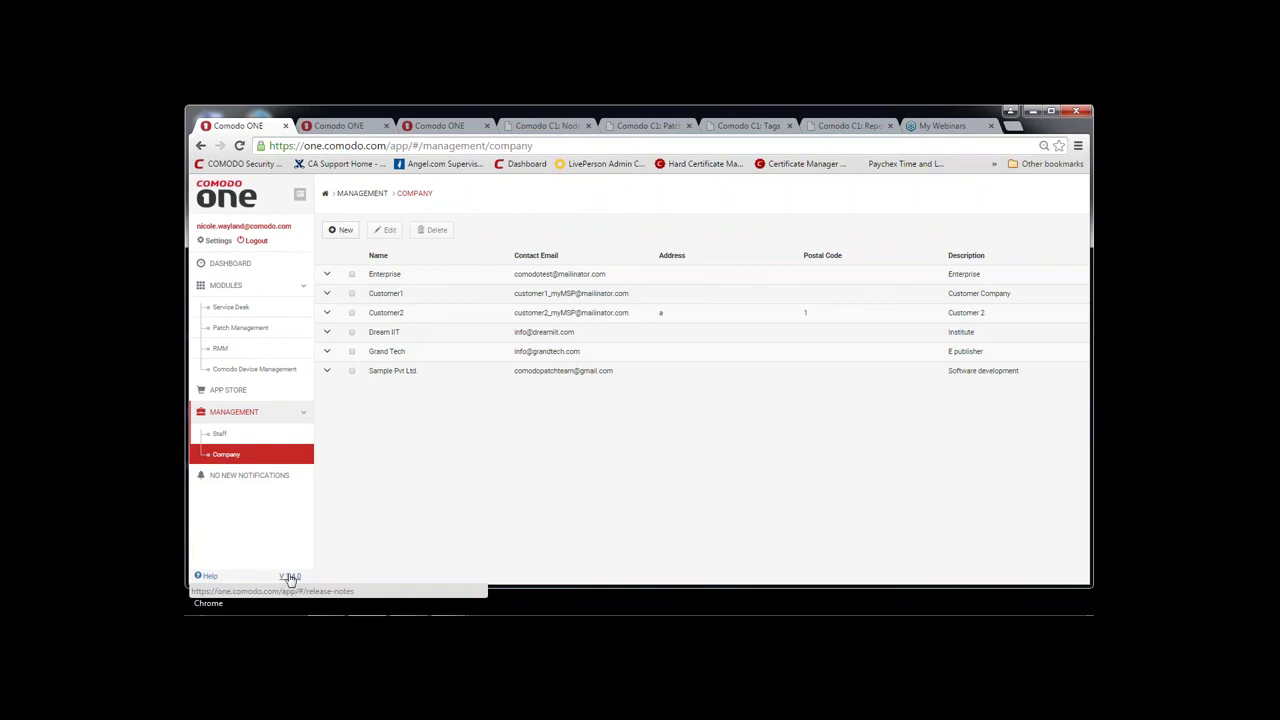
- Read the v1.4.0 release notes back to v1.1.1, then return to the Dashboard
click(289, 577)
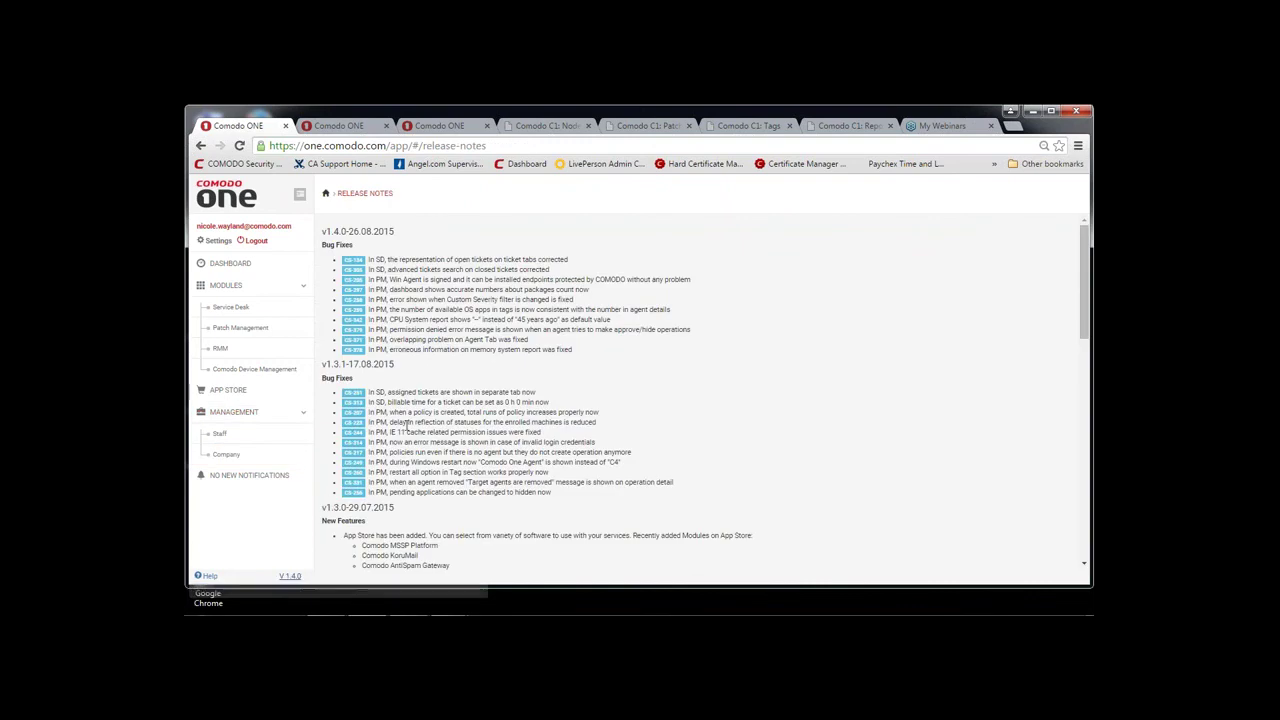
scroll(405, 417, down, 15)
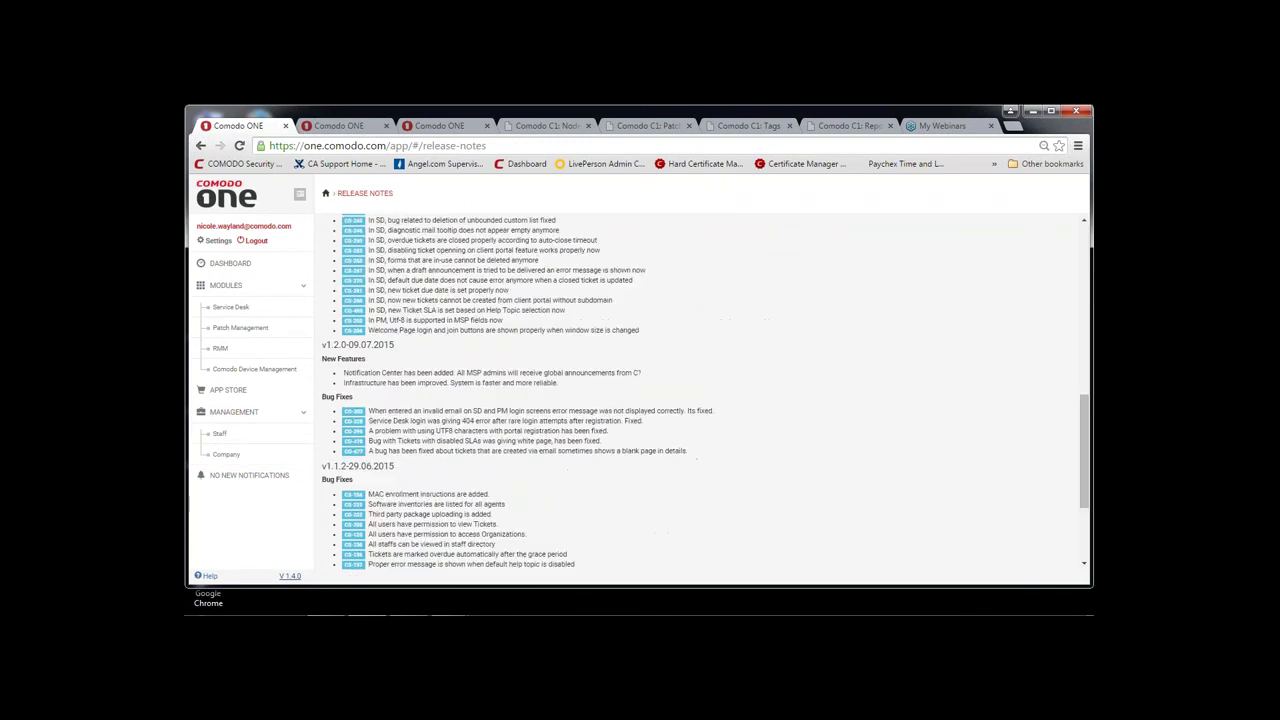
scroll(407, 428, down, 2)
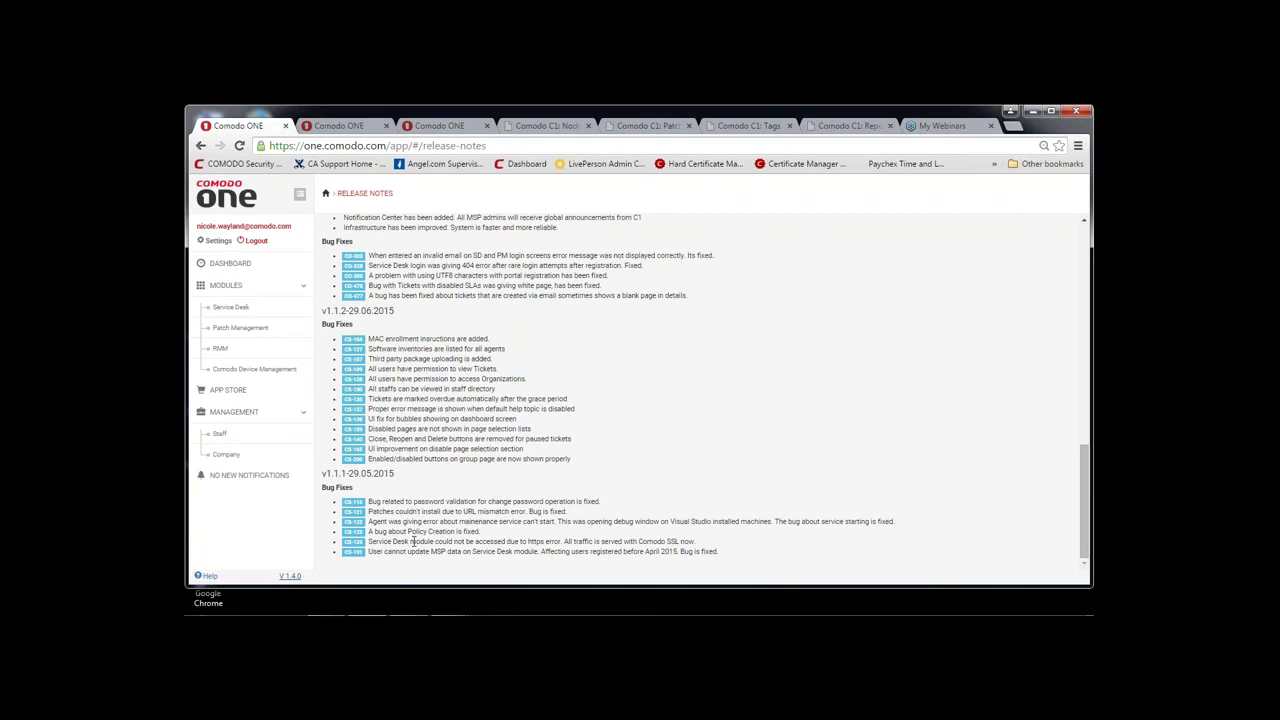
scroll(413, 541, up, 1)
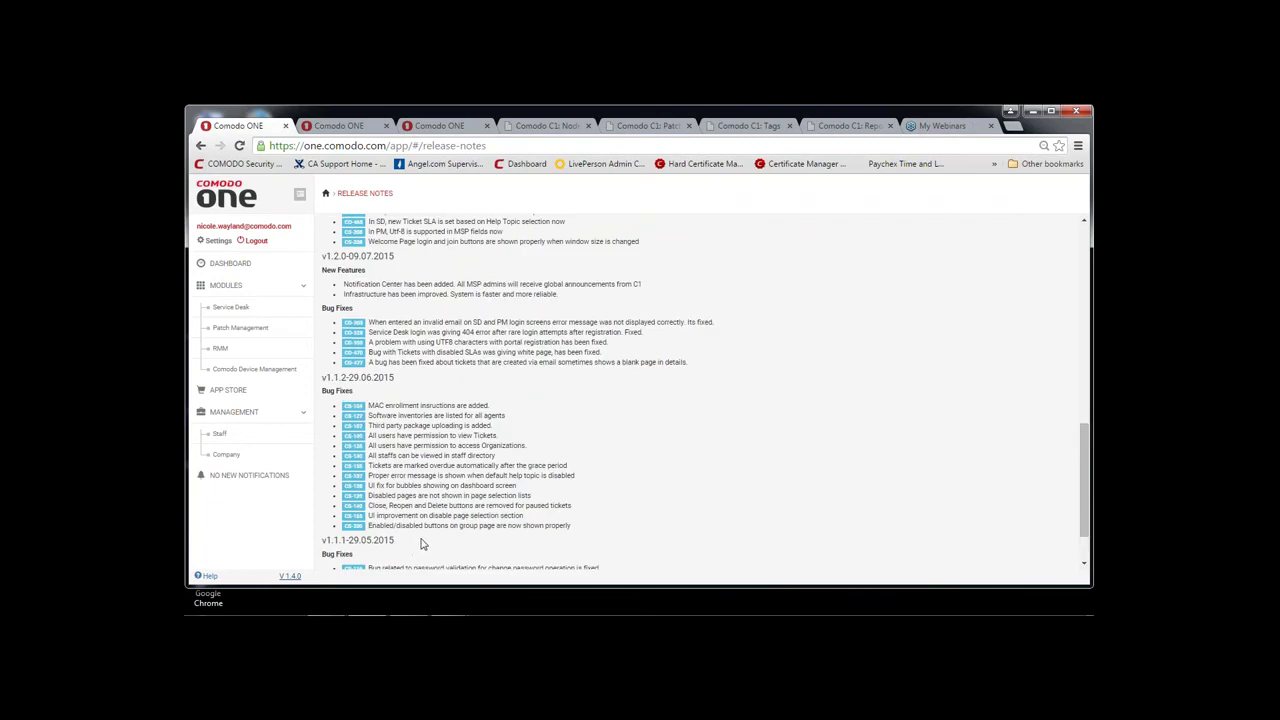
scroll(450, 542, up, 1)
scroll(706, 392, up, 5)
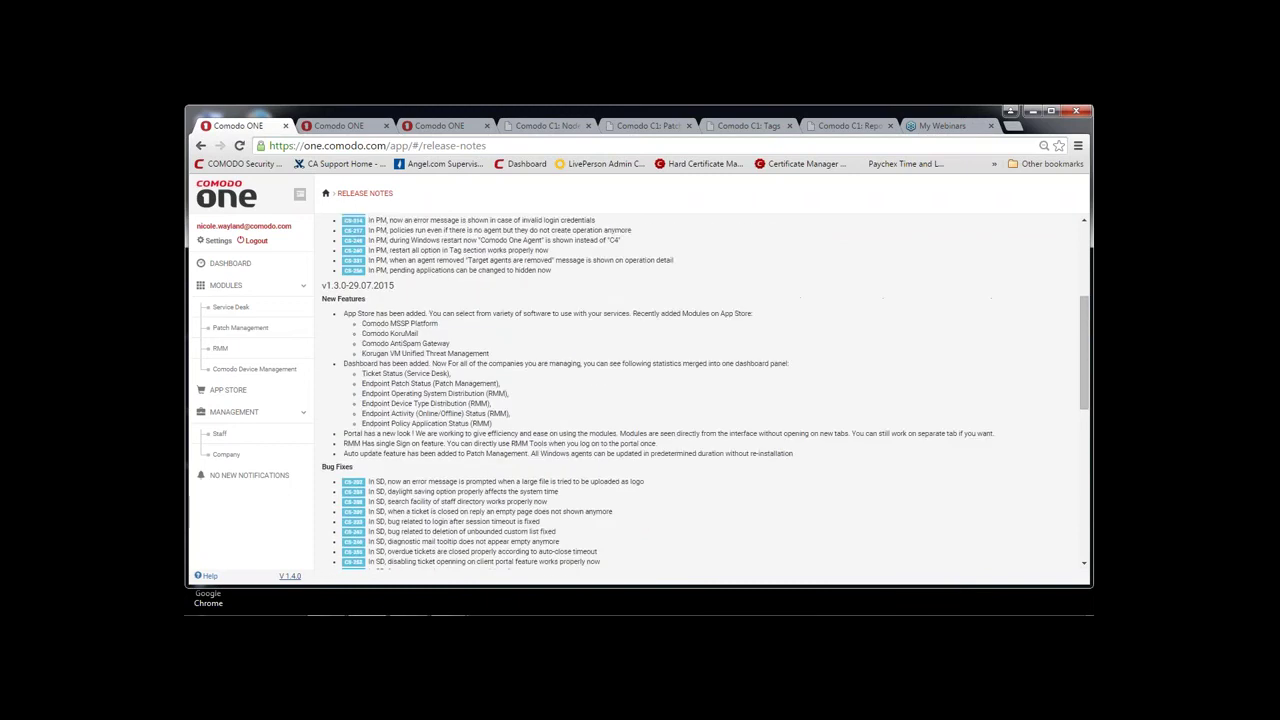
scroll(424, 533, up, 3)
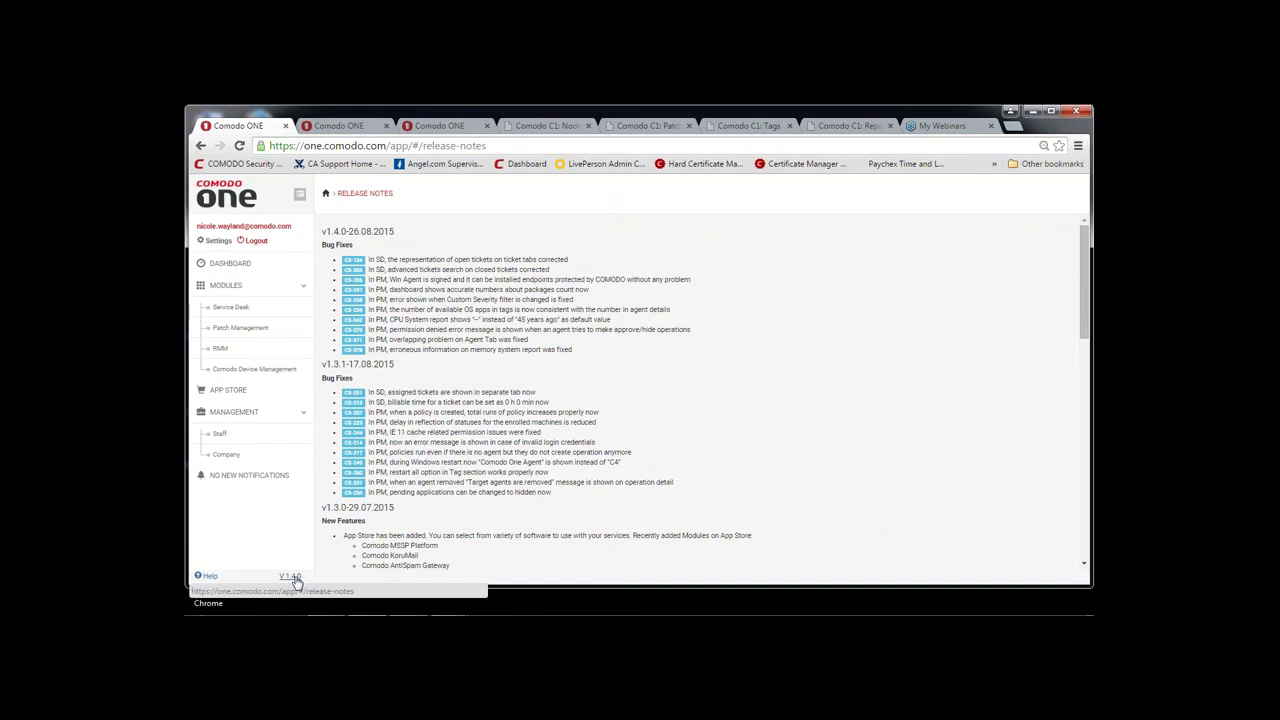
click(246, 266)
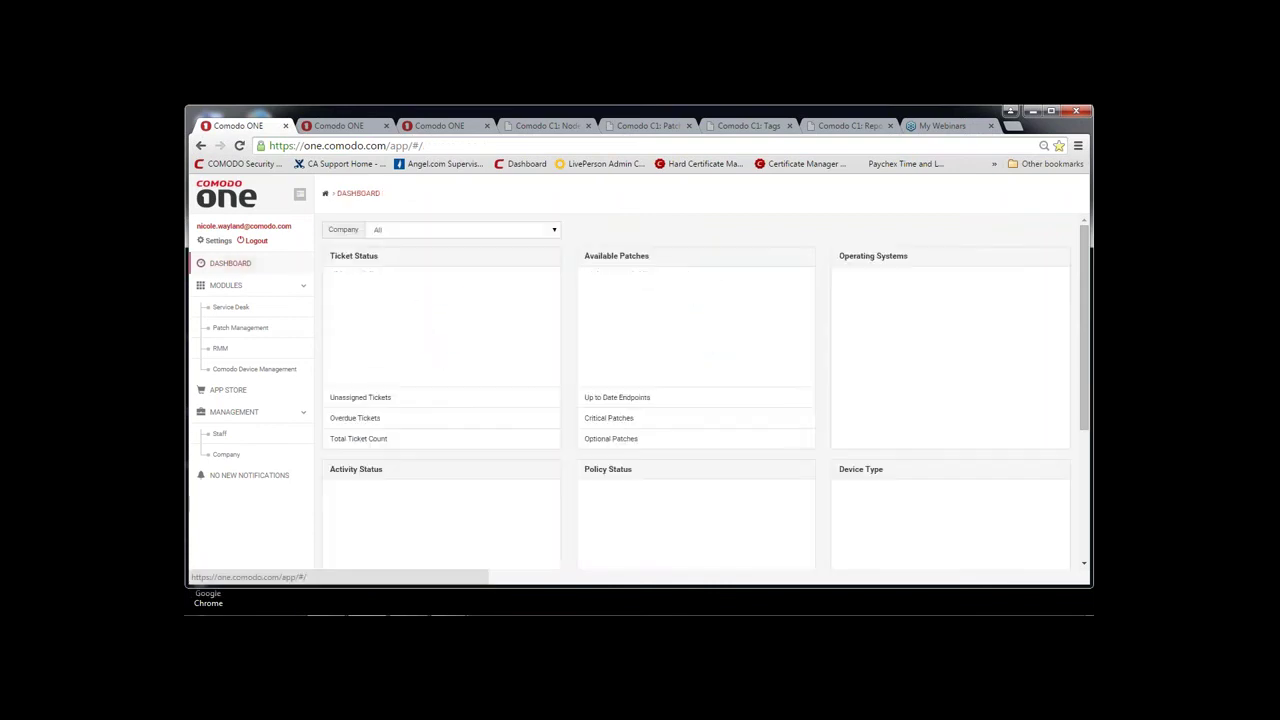
- From the Modules overview, open the RMM module's device list
click(240, 287)
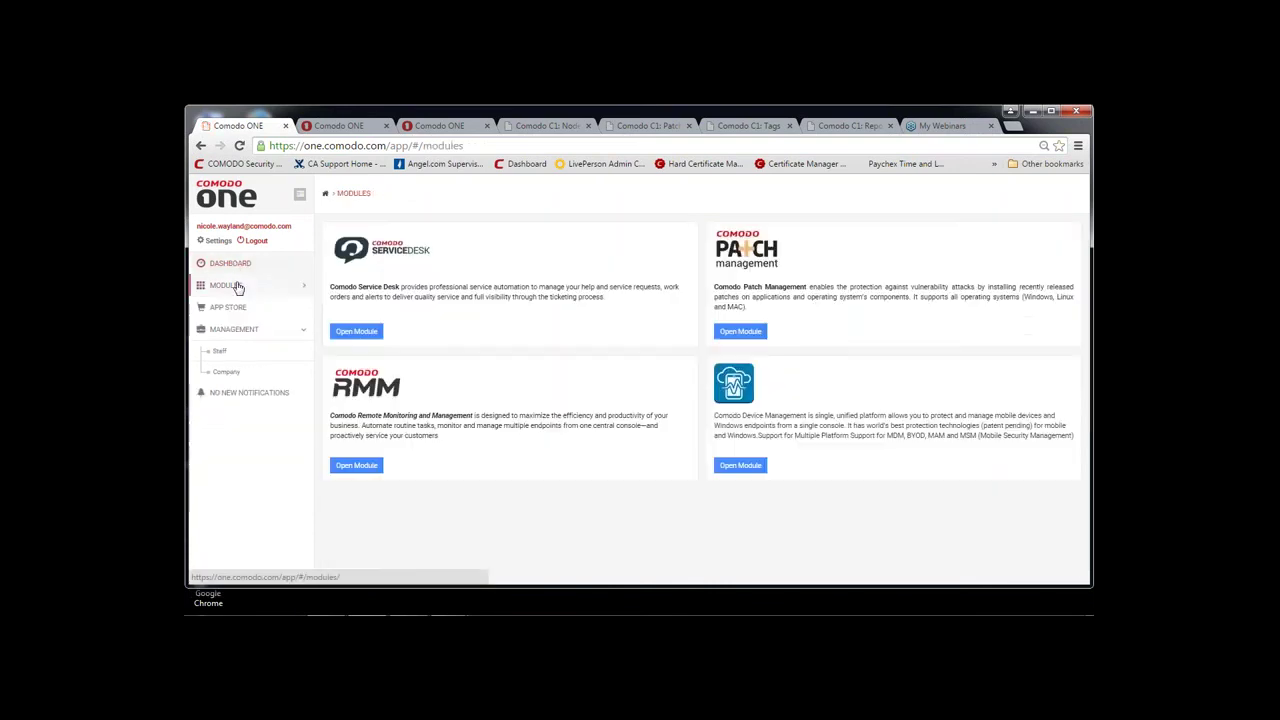
click(360, 466)
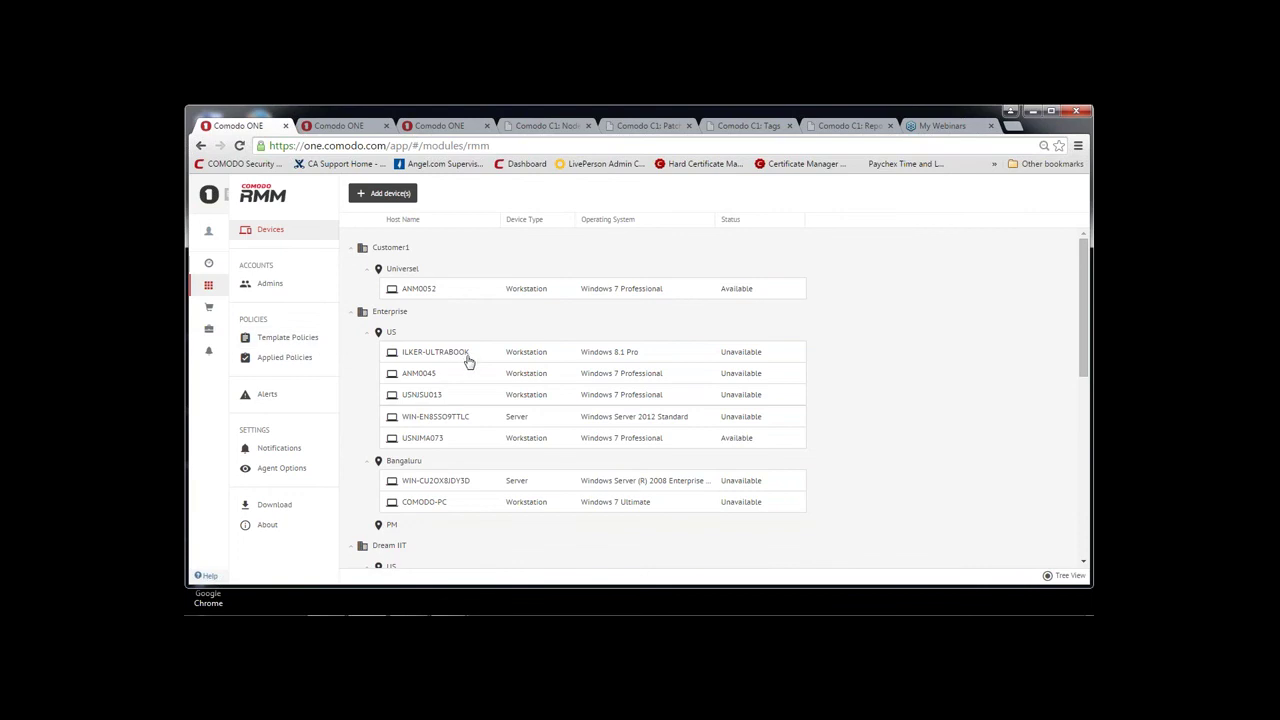
- Collapse Customer1 and Enterprise US, then show details for Bangaluru server WIN-CU2OX8IDY3D
scroll(468, 360, down, 5)
scroll(468, 360, up, 5)
scroll(430, 475, down, 1)
scroll(437, 492, down, 4)
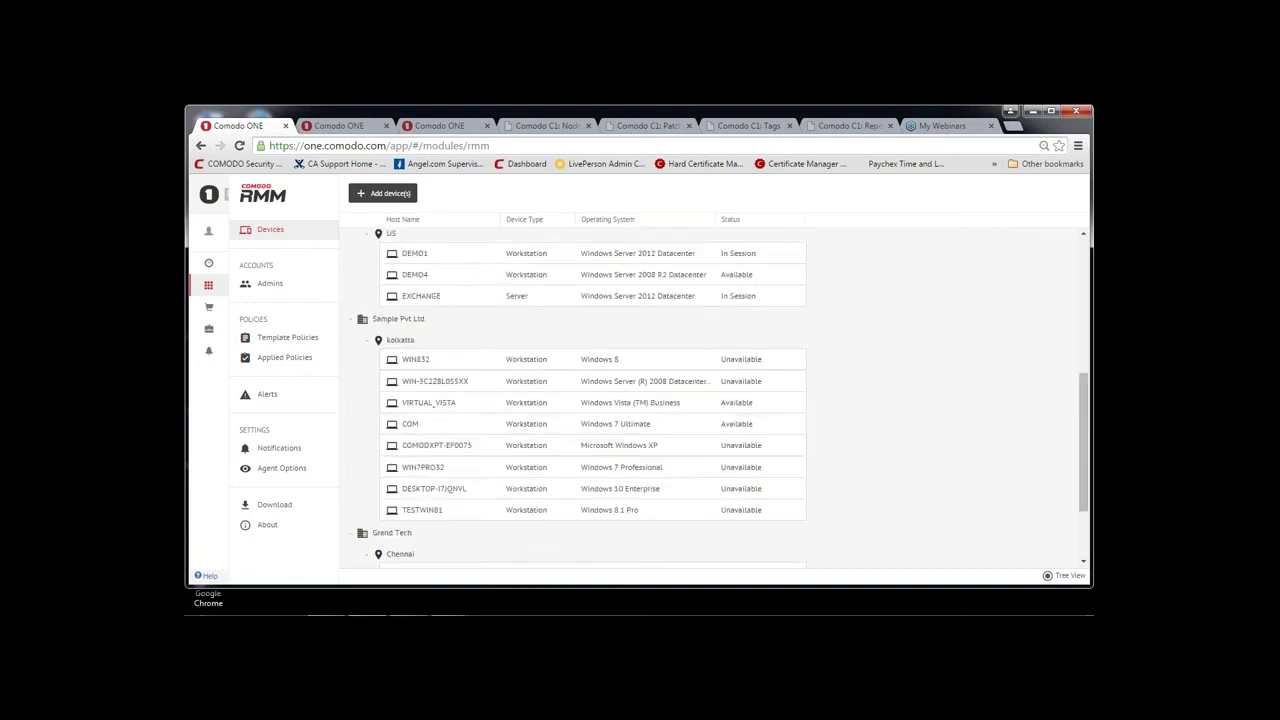
scroll(437, 492, up, 5)
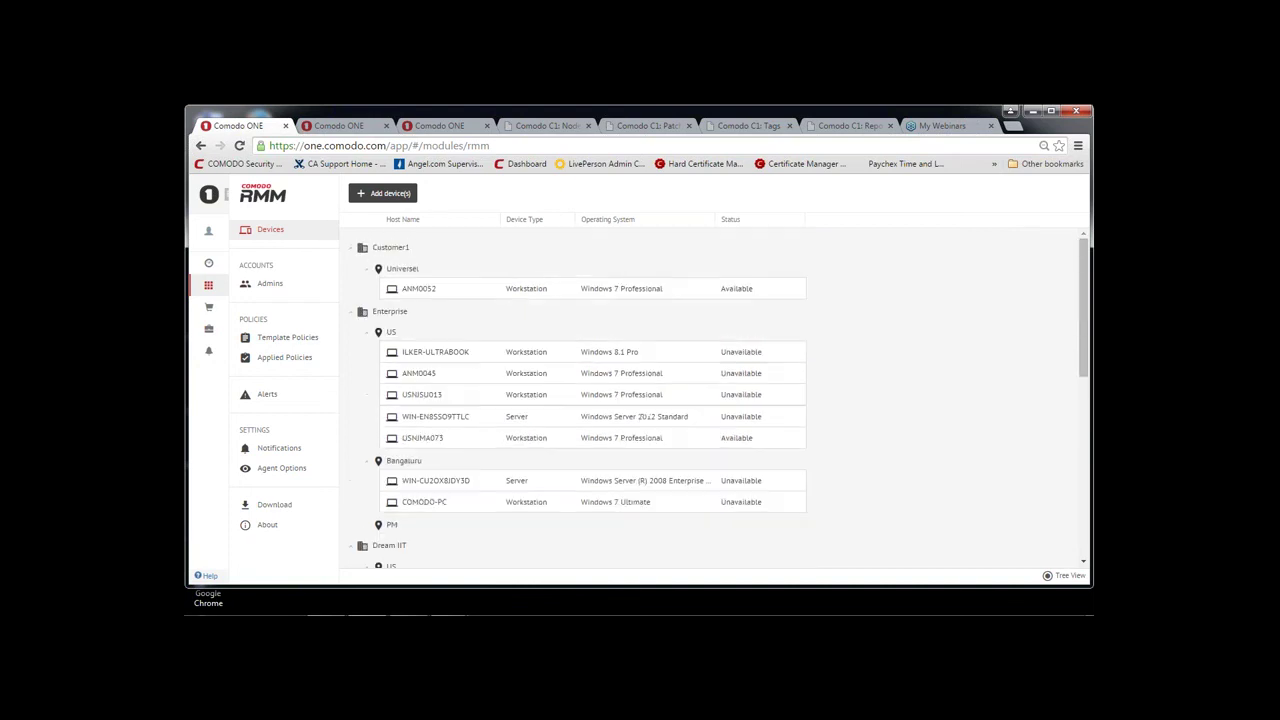
click(353, 249)
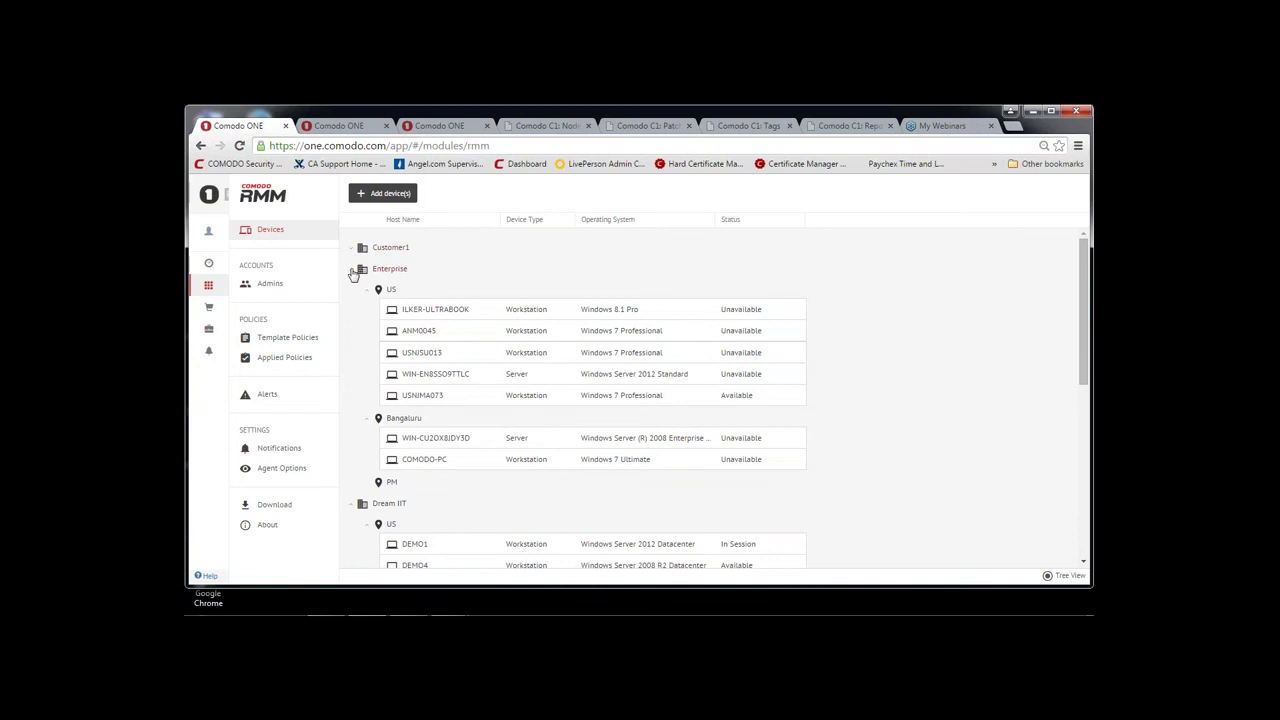
click(368, 289)
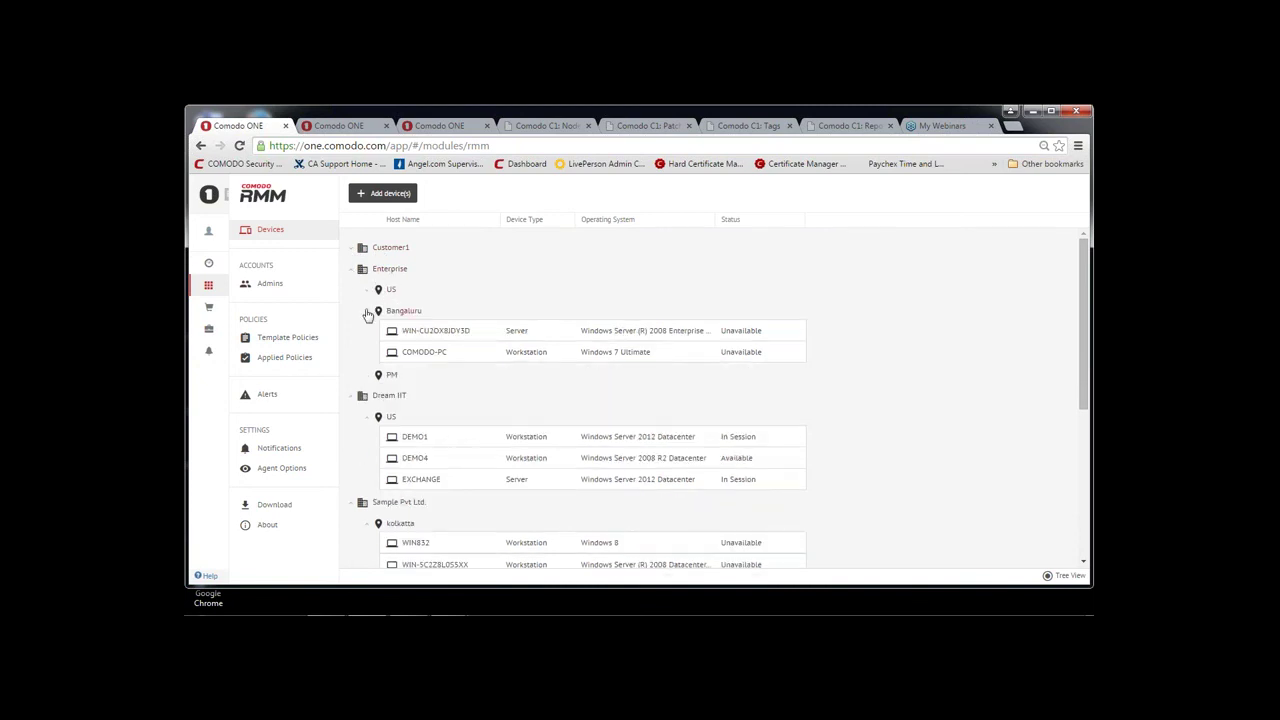
click(367, 311)
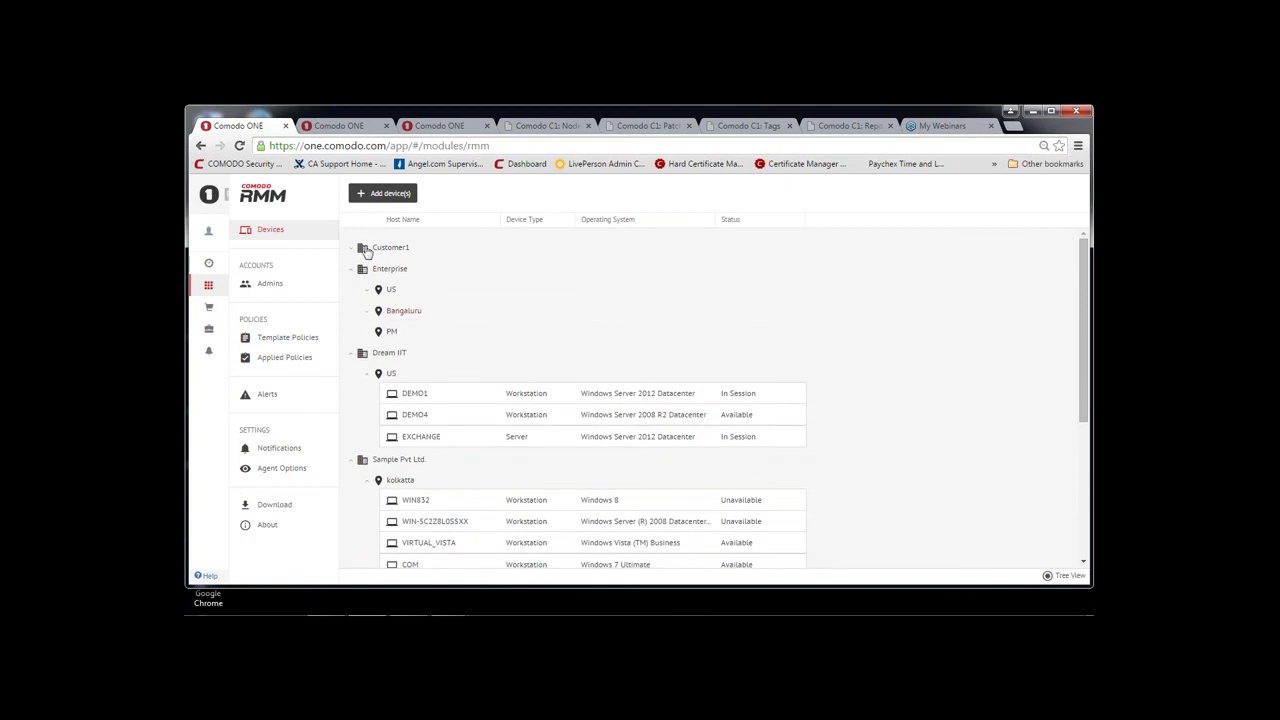
click(368, 312)
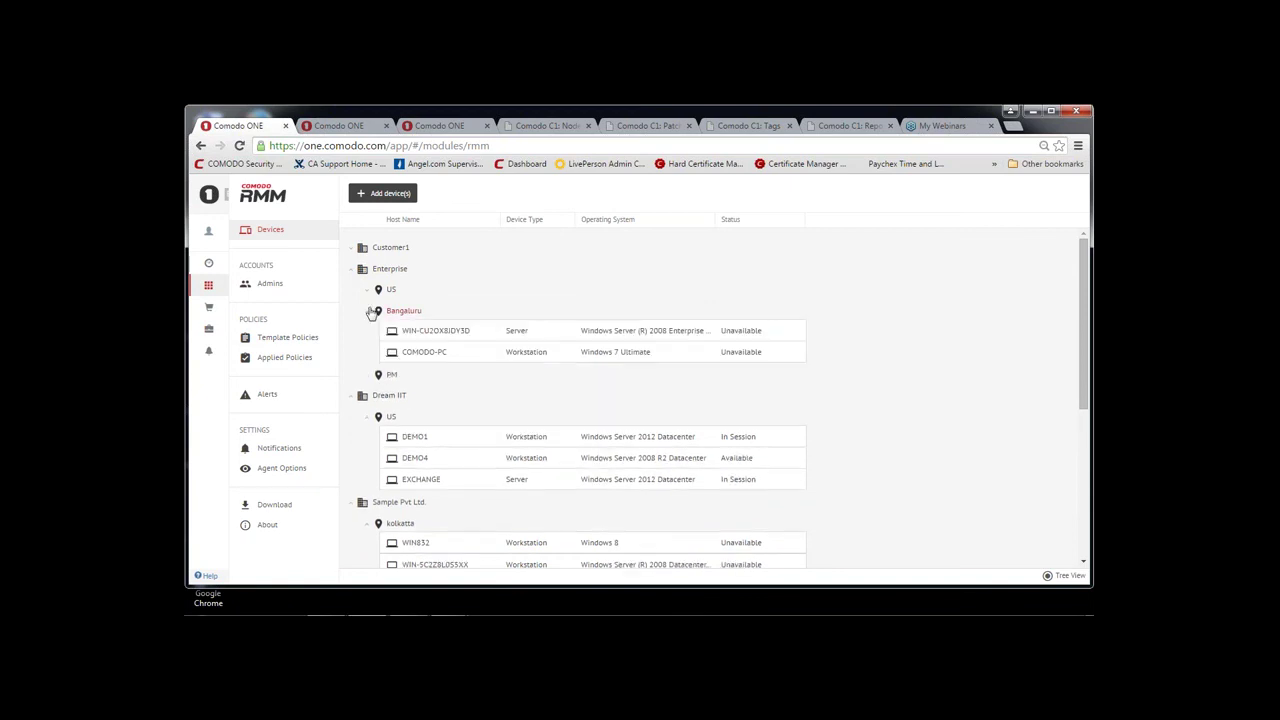
click(513, 336)
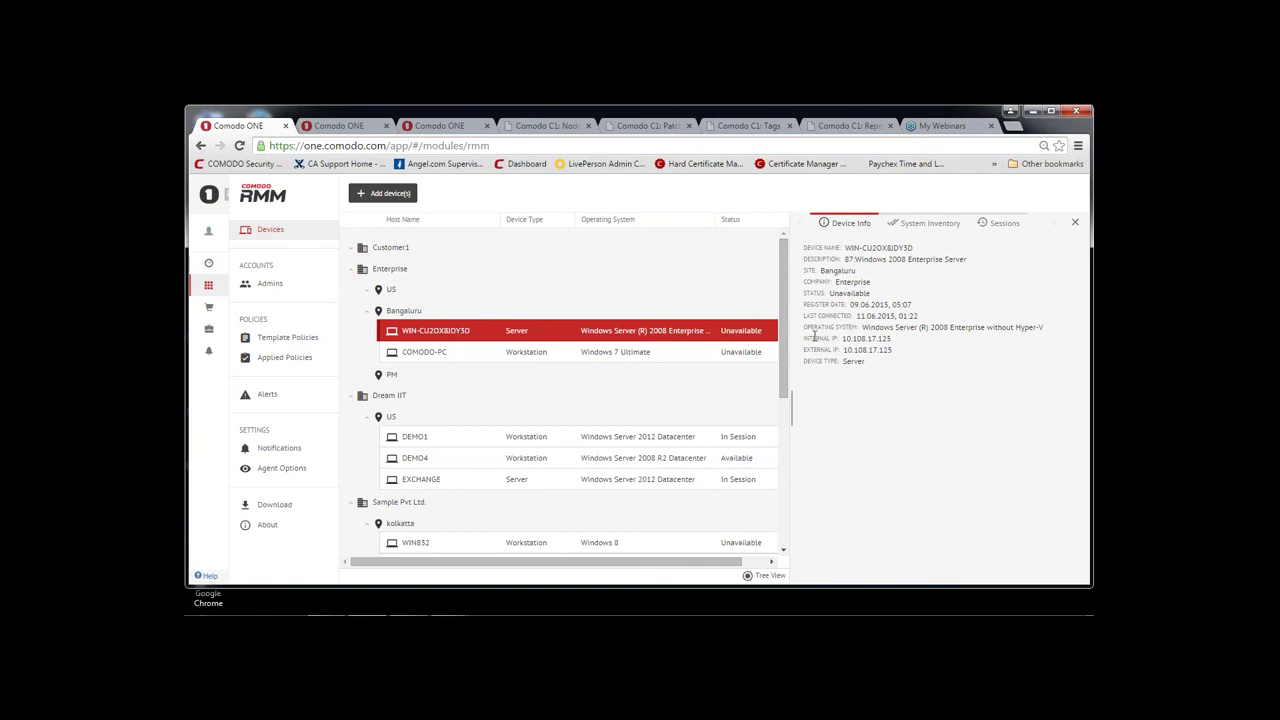
- Show DEMO4's system inventory with System Overview, Operating System and Hardware details expanded
click(918, 223)
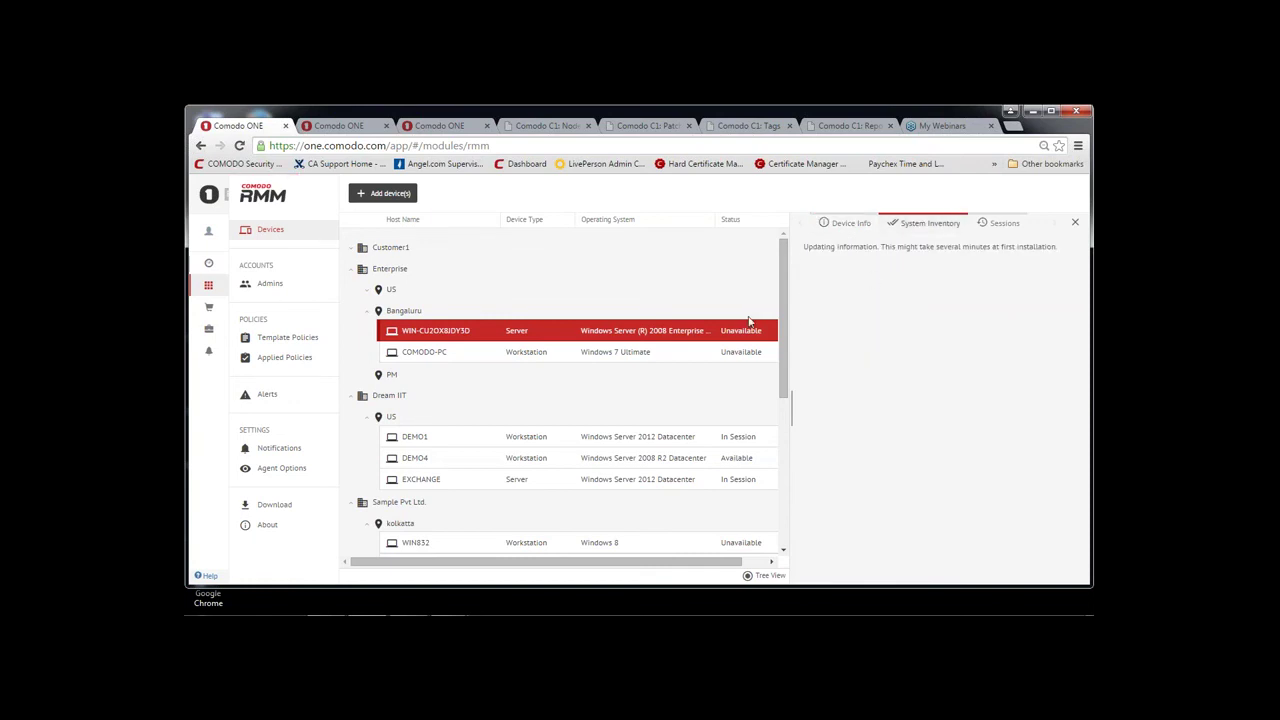
scroll(631, 323, down, 2)
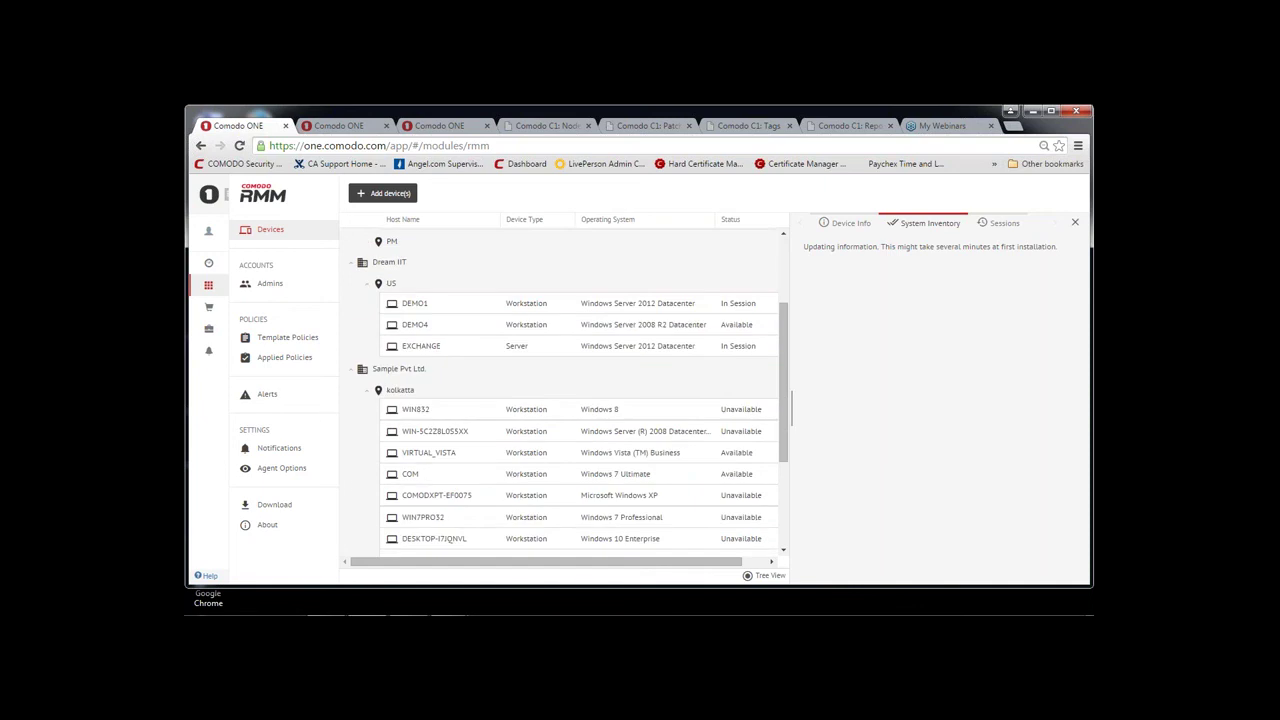
click(659, 327)
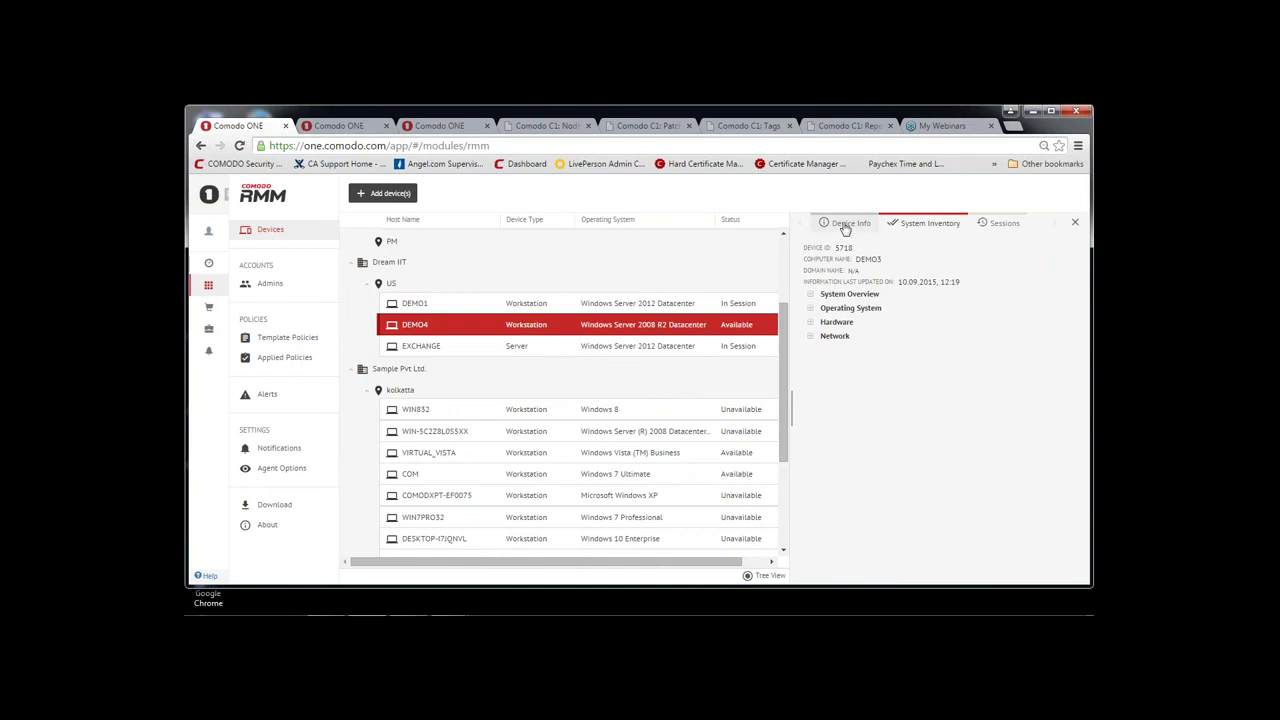
click(811, 295)
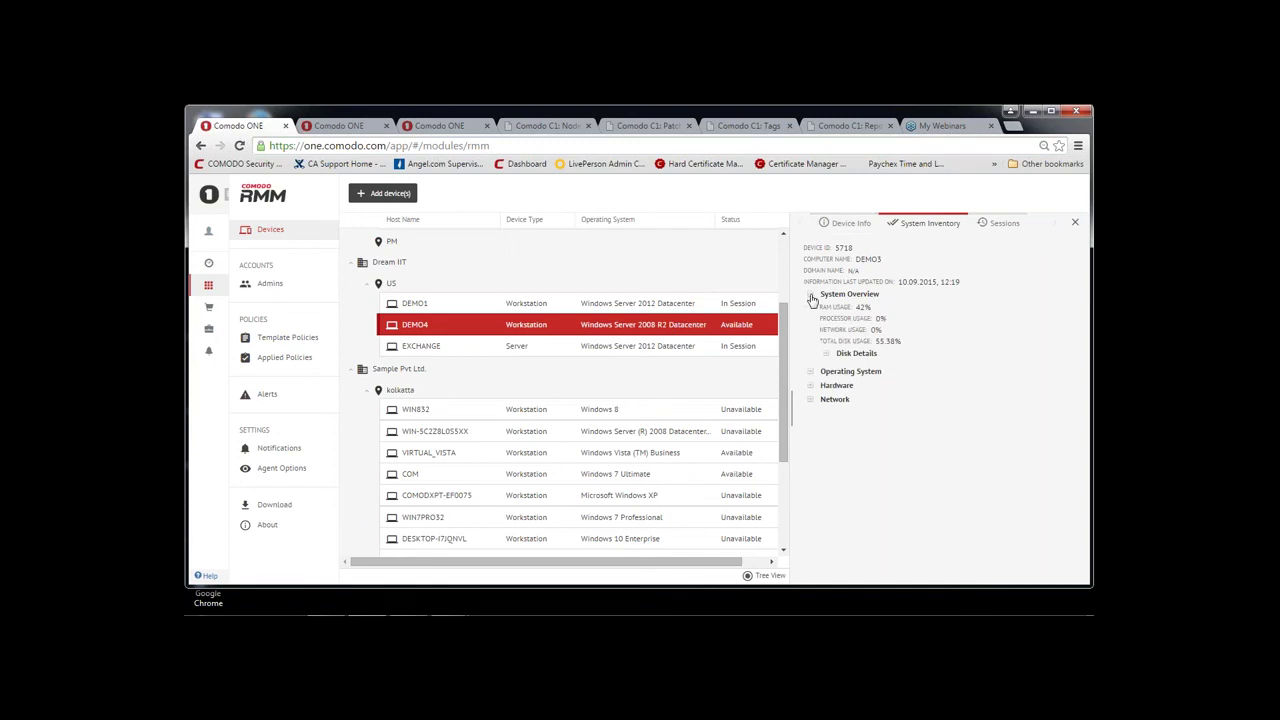
click(813, 375)
scroll(806, 563, down, 3)
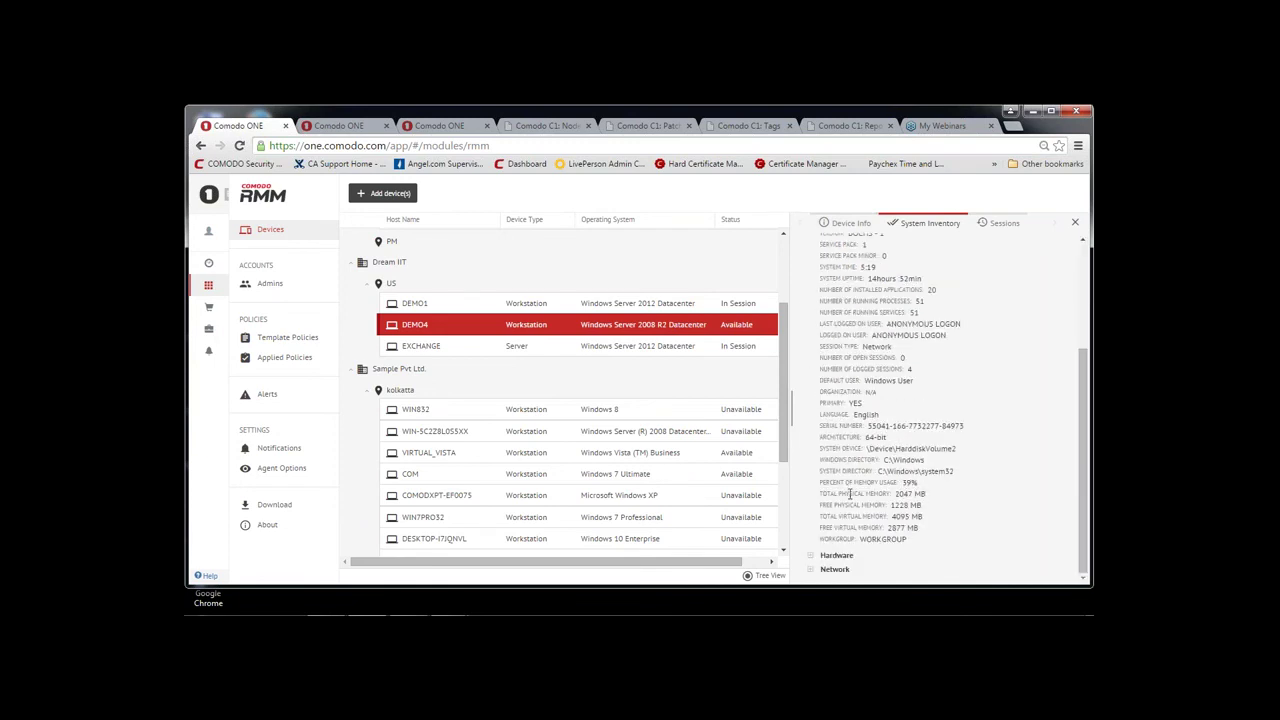
click(811, 560)
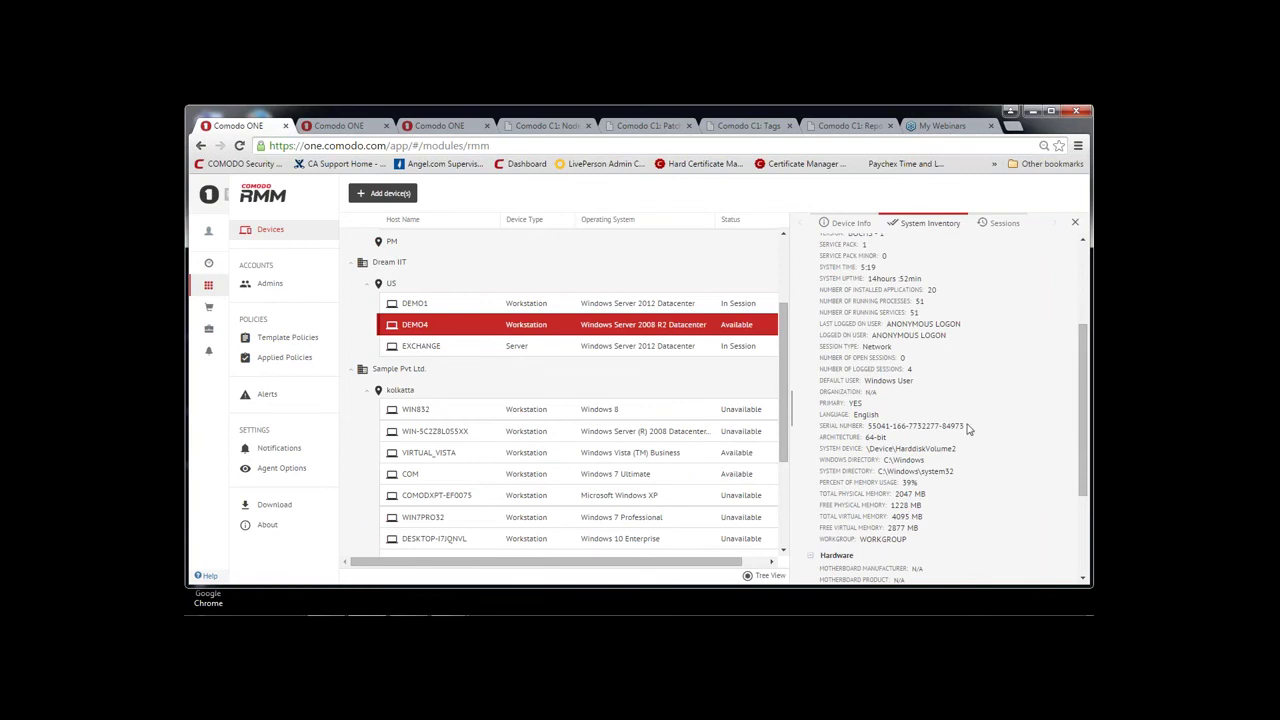
drag(968, 428, 816, 424)
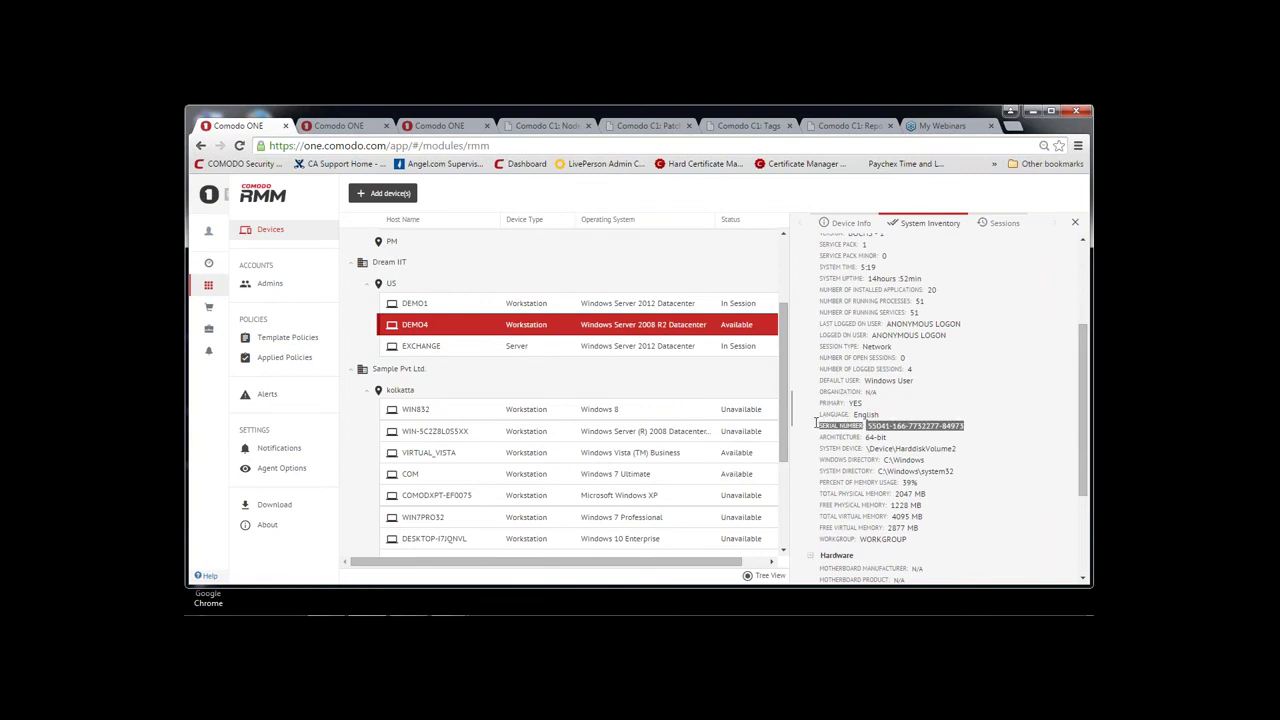
- Expand the Network Interface Controllers, Disk Drives and RAM sections, then list DEMO4's sessions
scroll(816, 424, up, 3)
scroll(816, 424, down, 4)
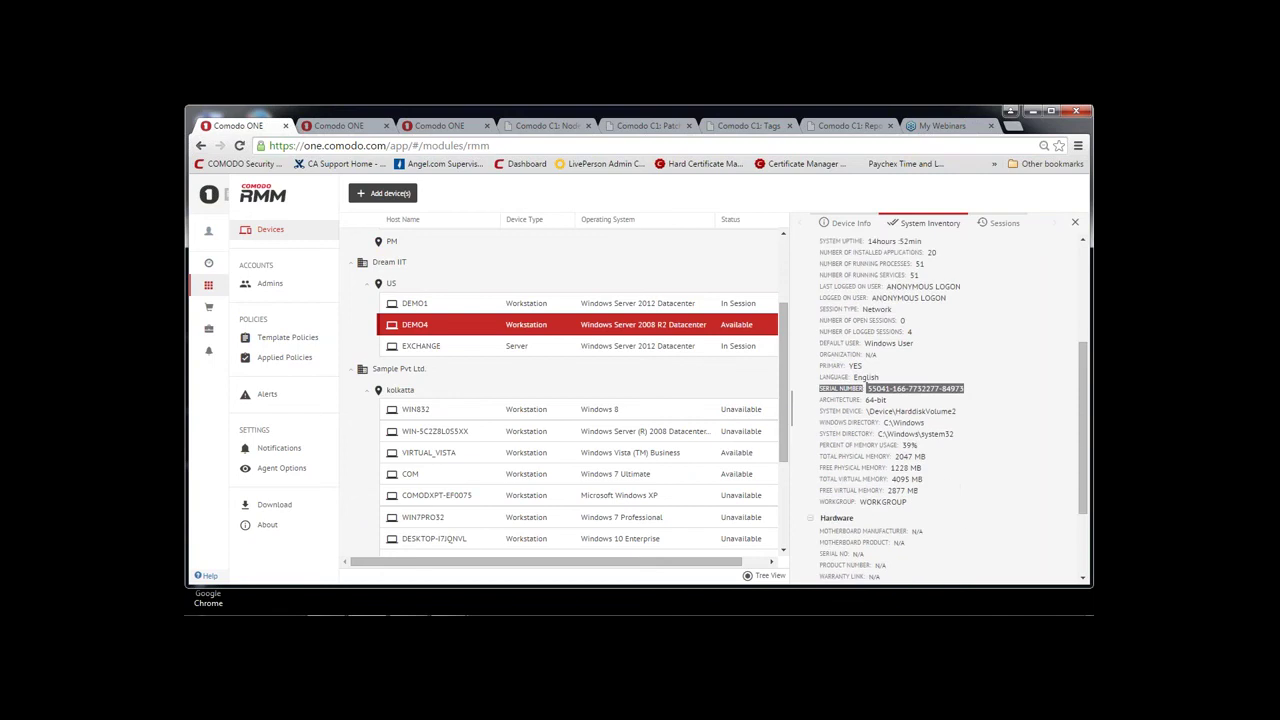
scroll(940, 459, down, 3)
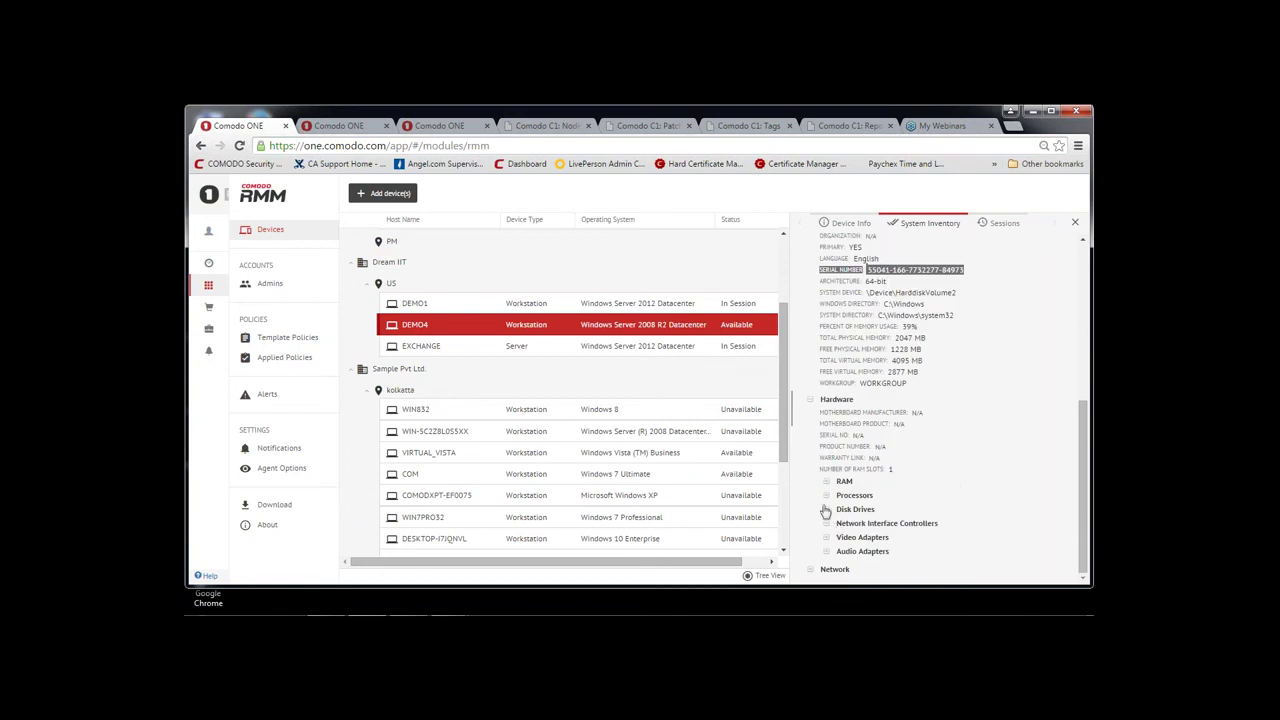
click(826, 507)
click(850, 523)
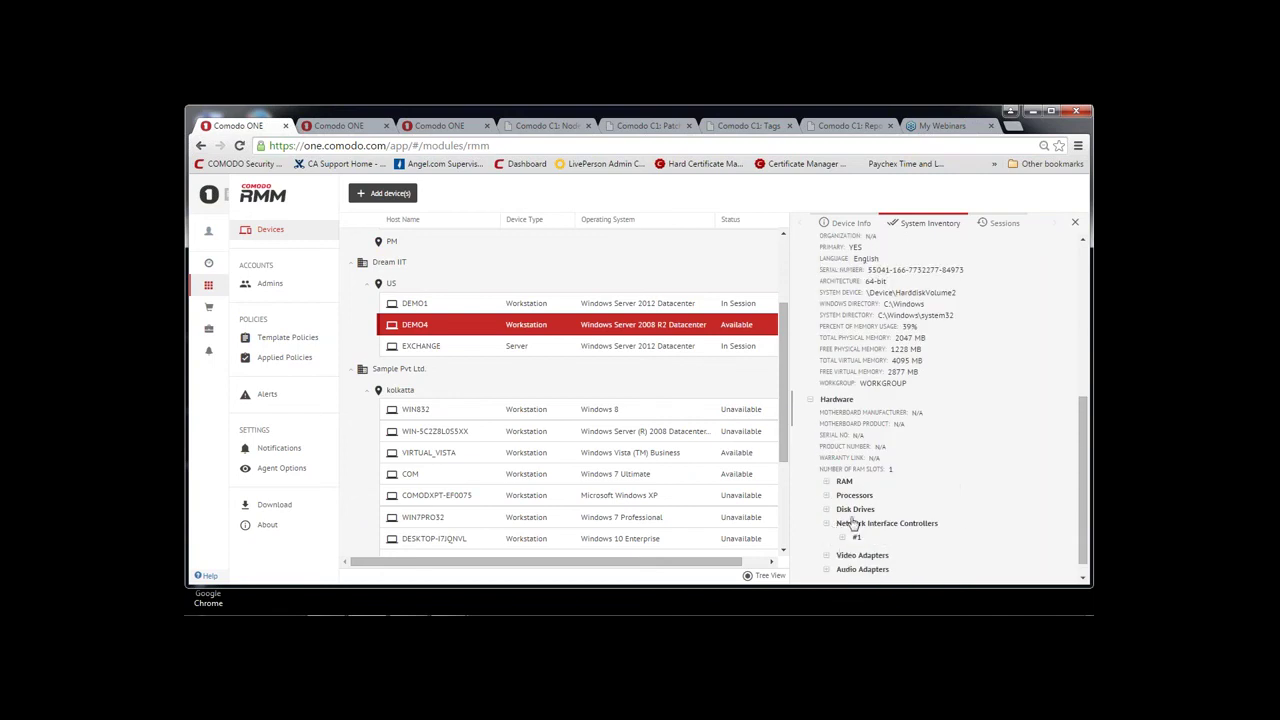
click(828, 511)
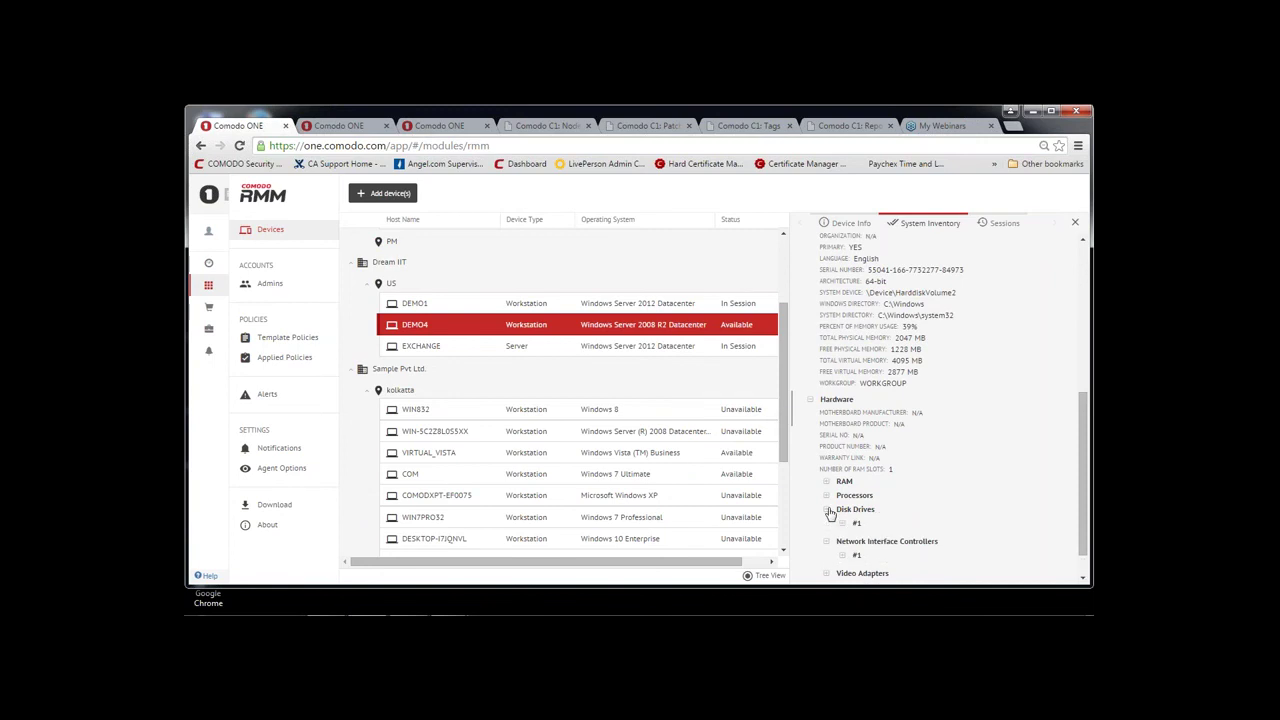
scroll(830, 513, down, 1)
click(827, 446)
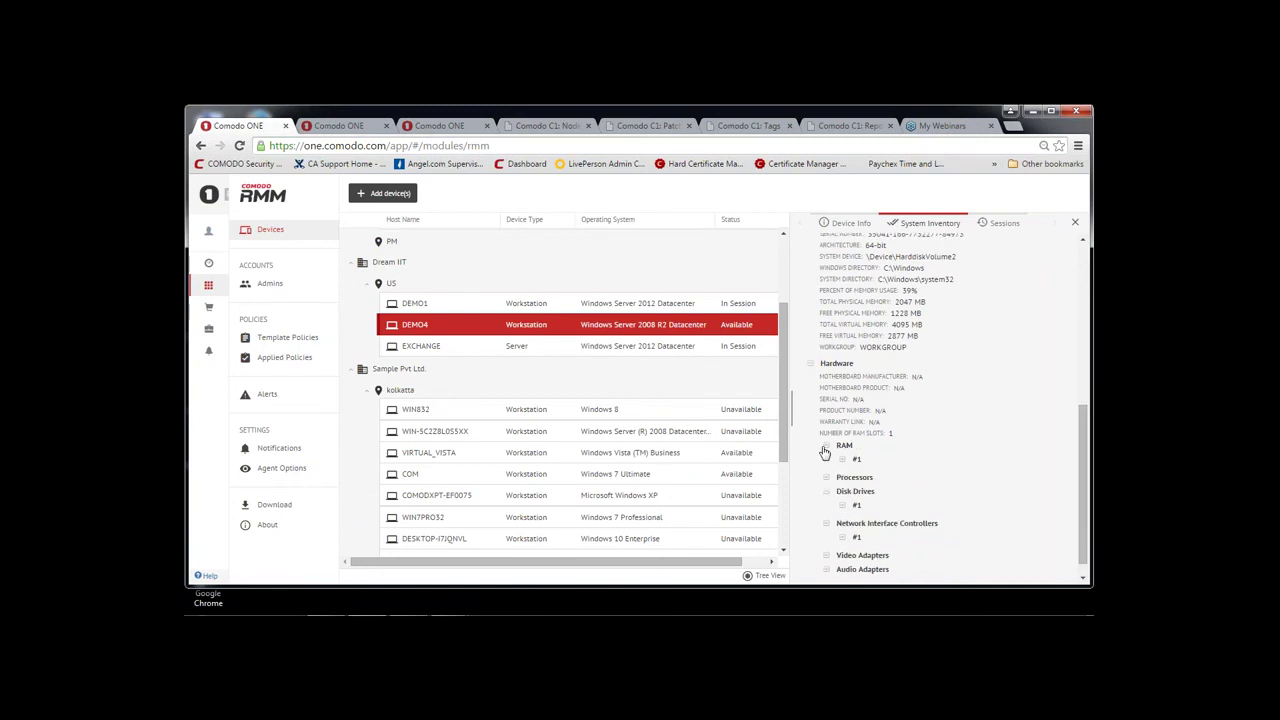
click(843, 460)
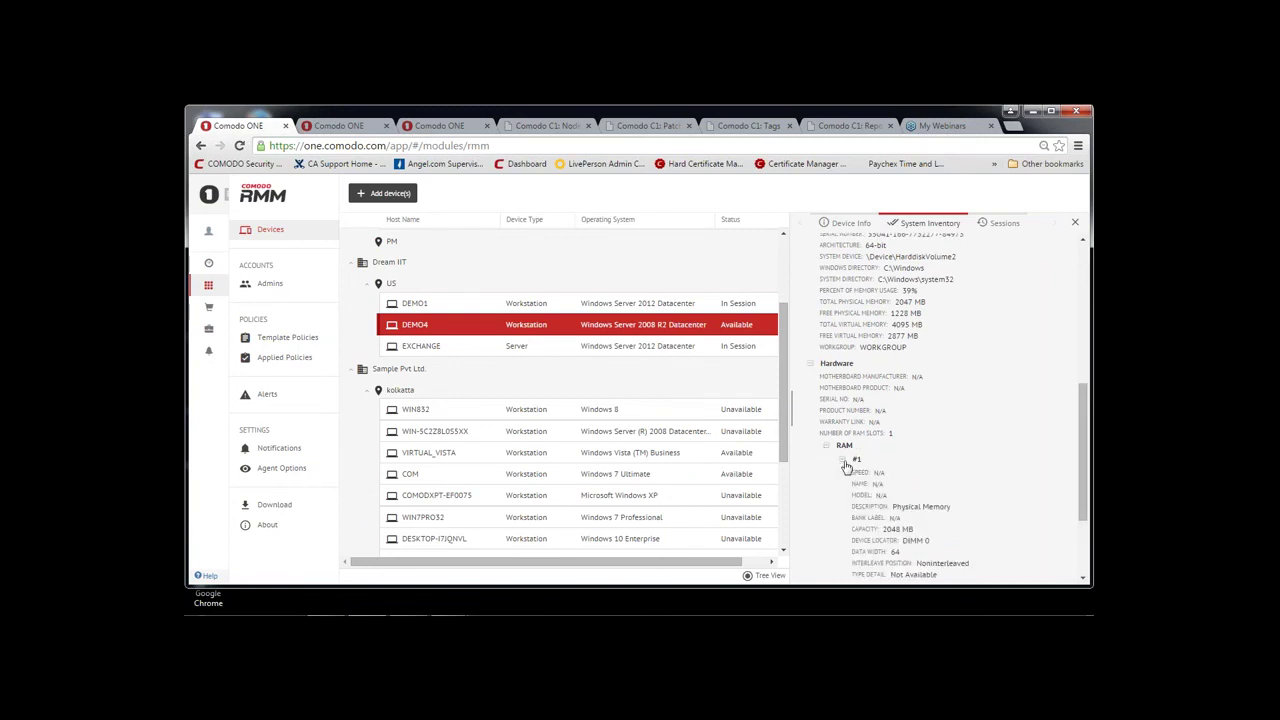
scroll(900, 472, down, 3)
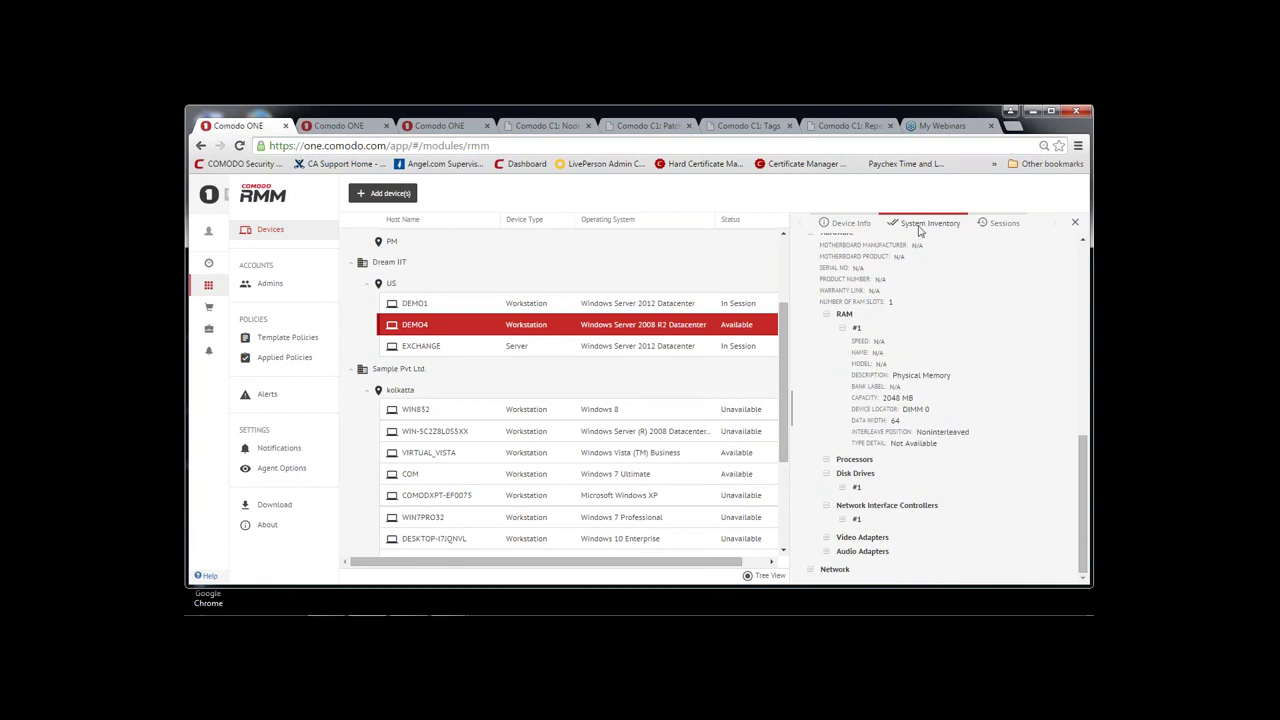
click(1008, 225)
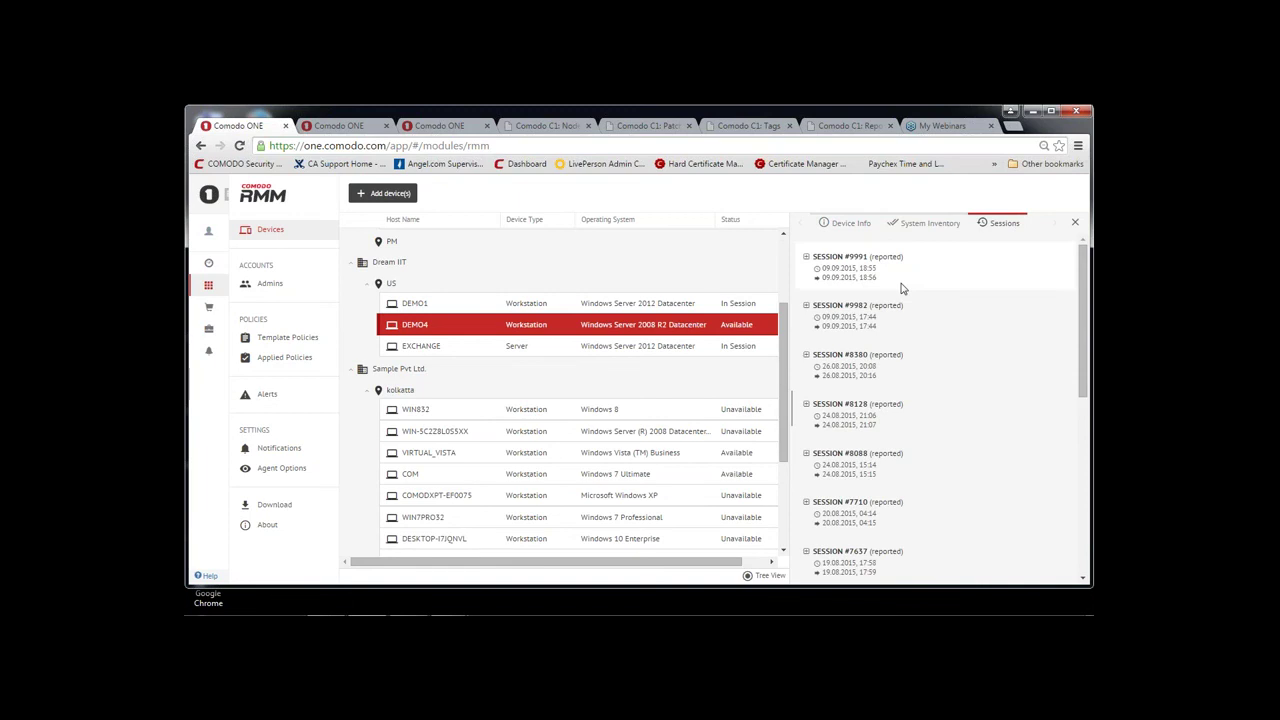
- Inspect SESSION #9991's Intervention #8569, then show DEMO4's Device Info beside a widened device list
click(807, 258)
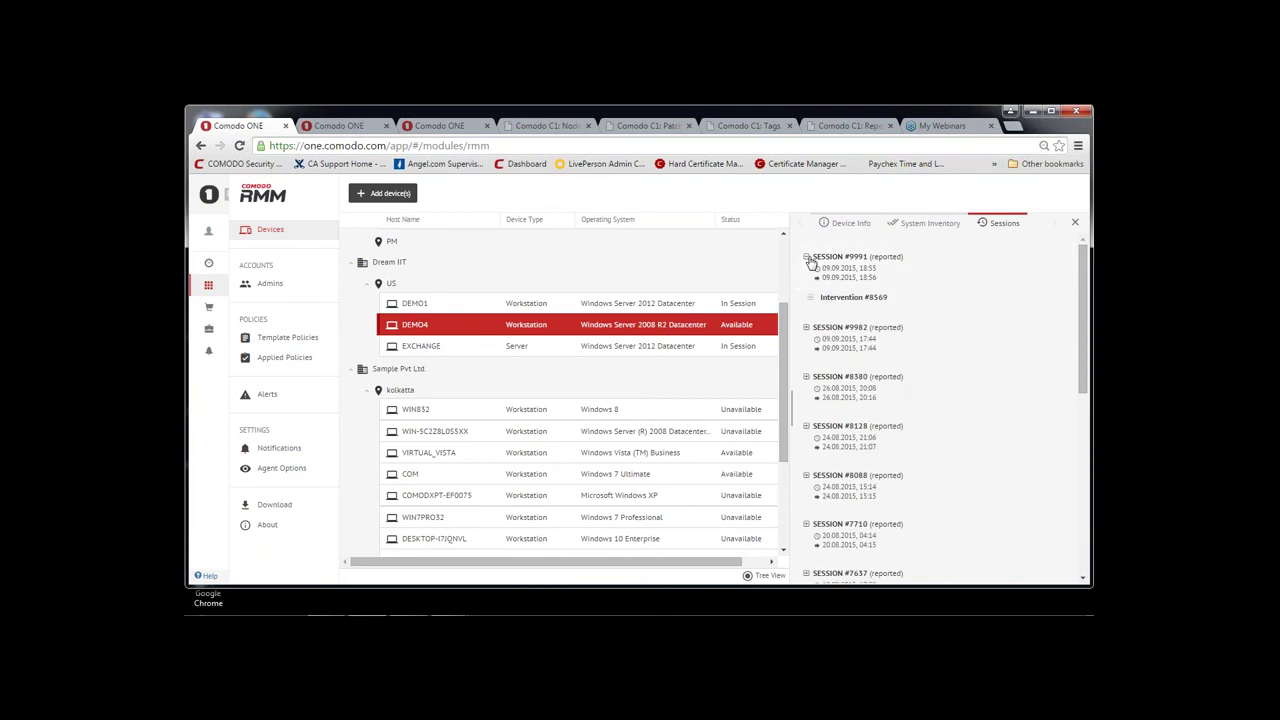
click(809, 300)
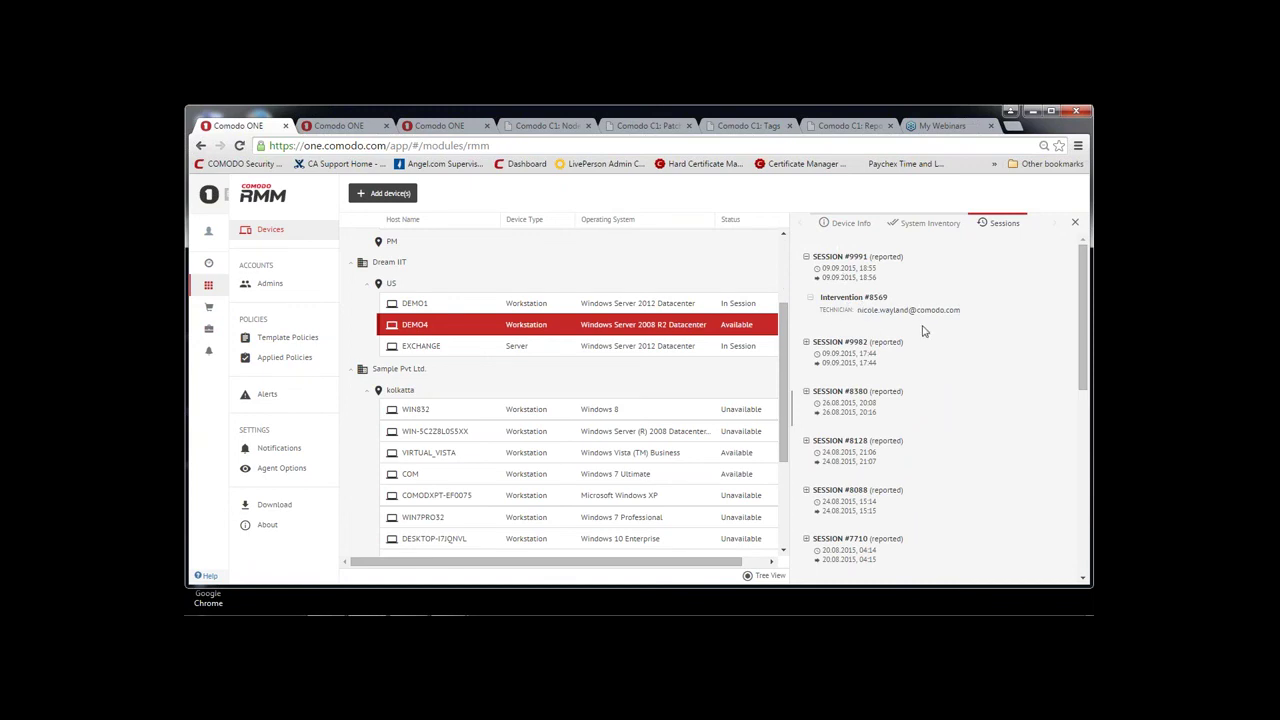
click(806, 258)
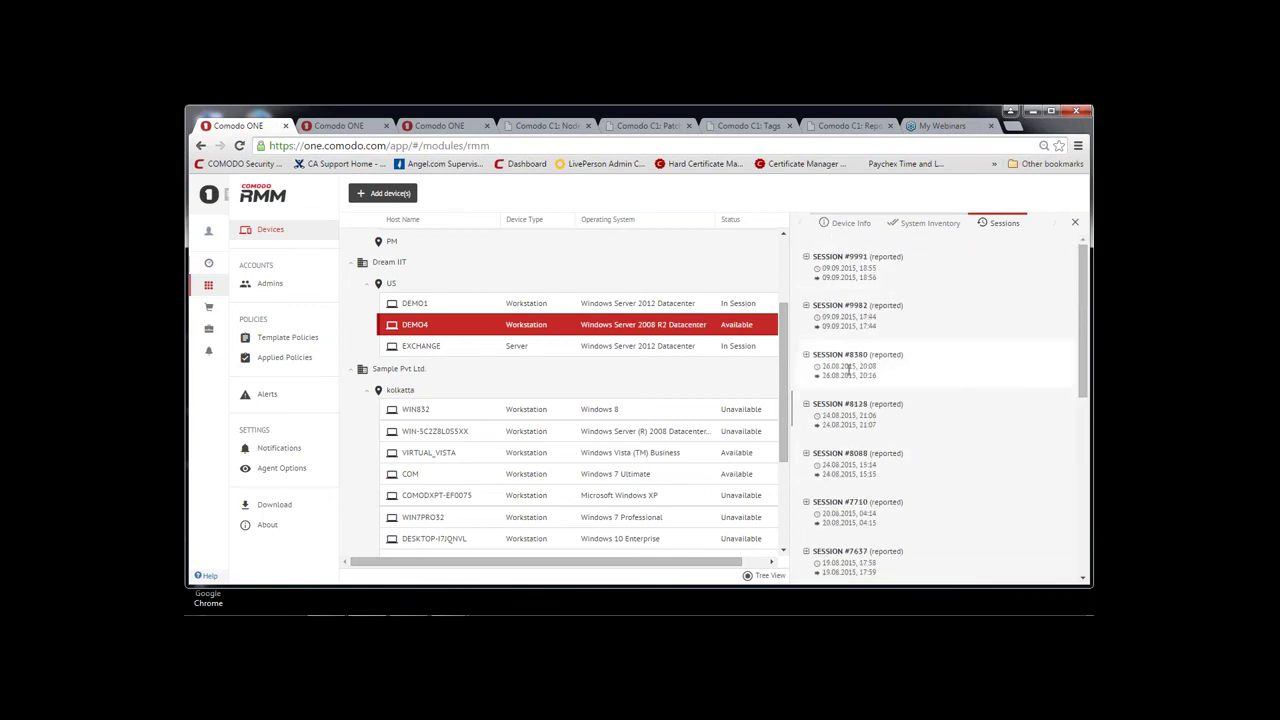
click(852, 230)
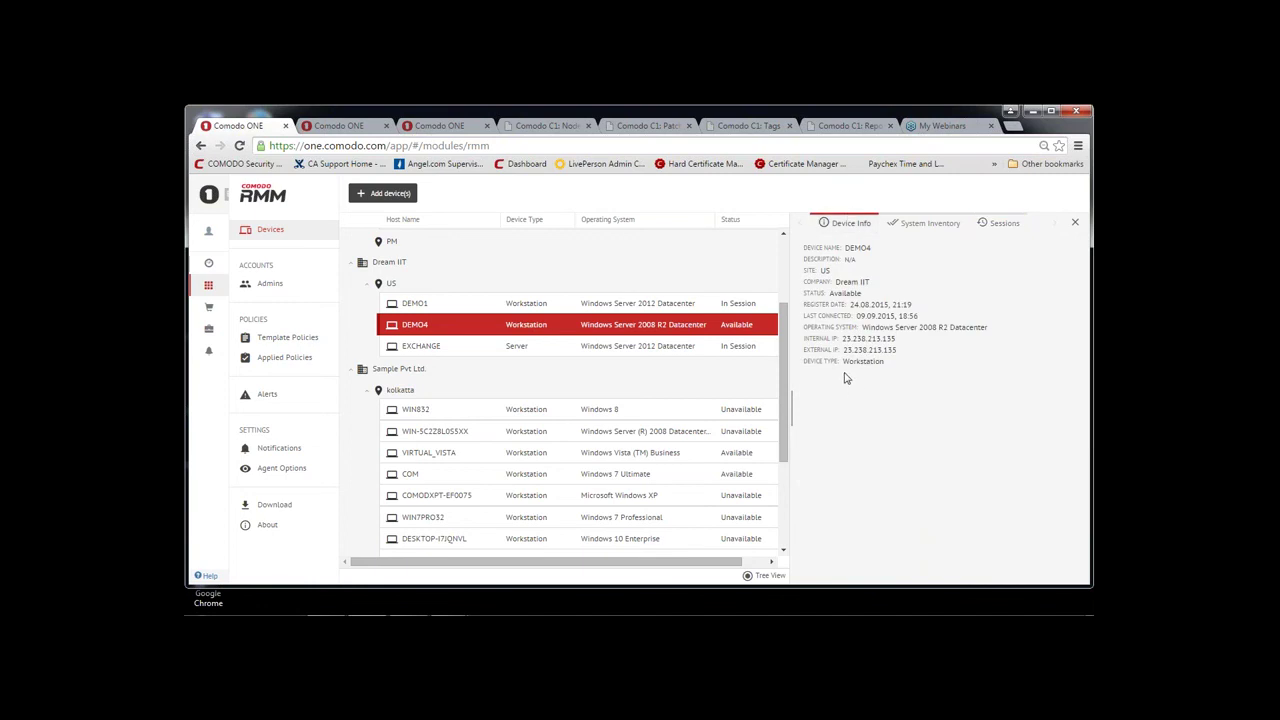
drag(791, 261, 966, 272)
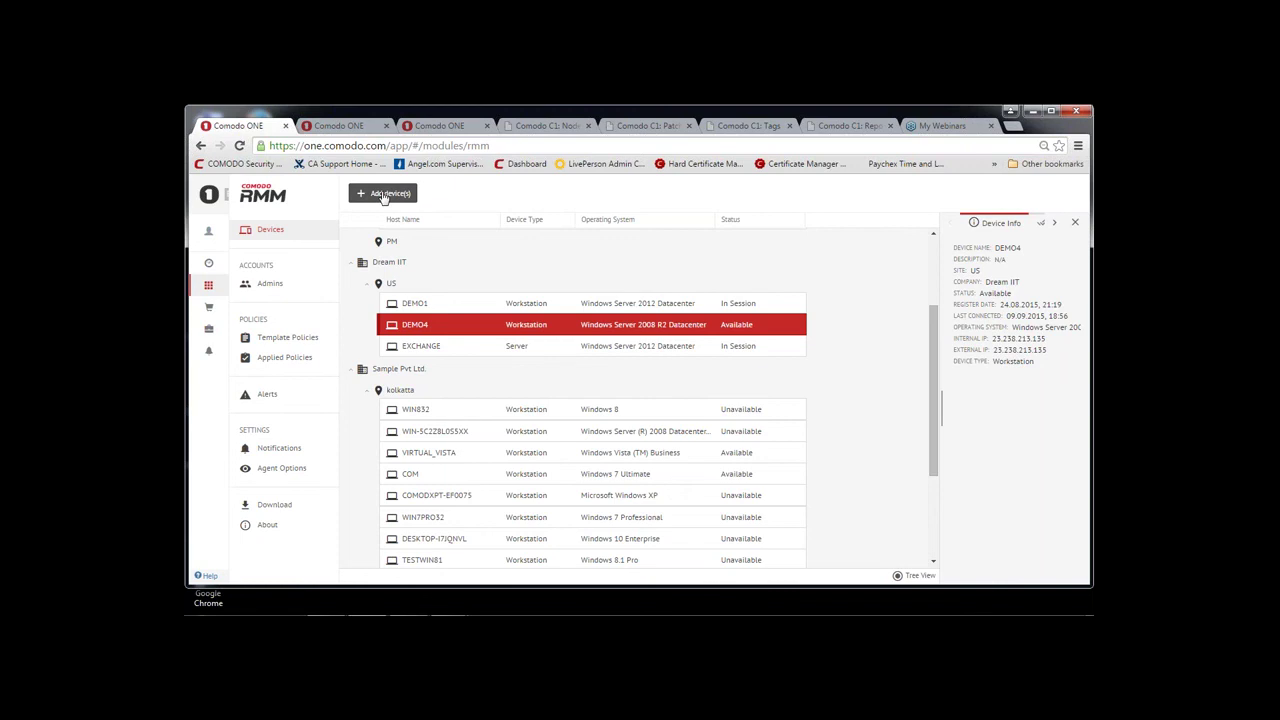
- Review Add device(s) with company Enterprise and site US, then close it
click(383, 197)
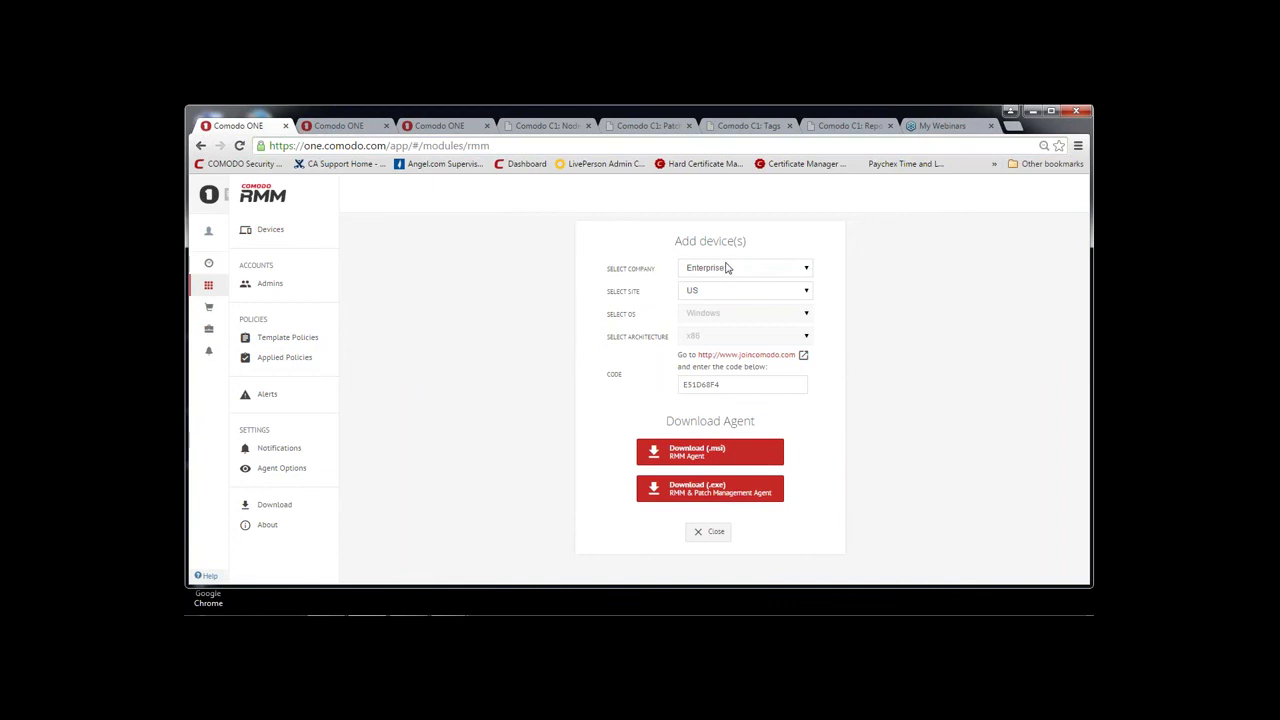
click(774, 268)
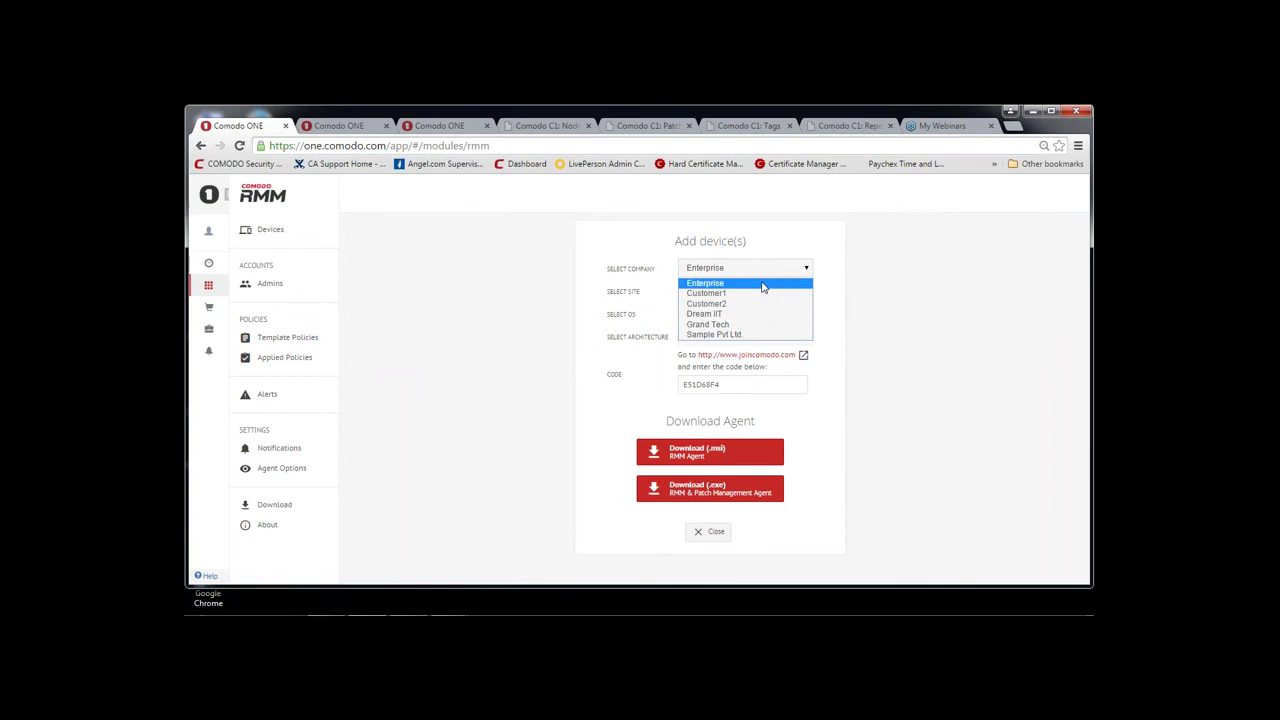
click(765, 265)
click(761, 292)
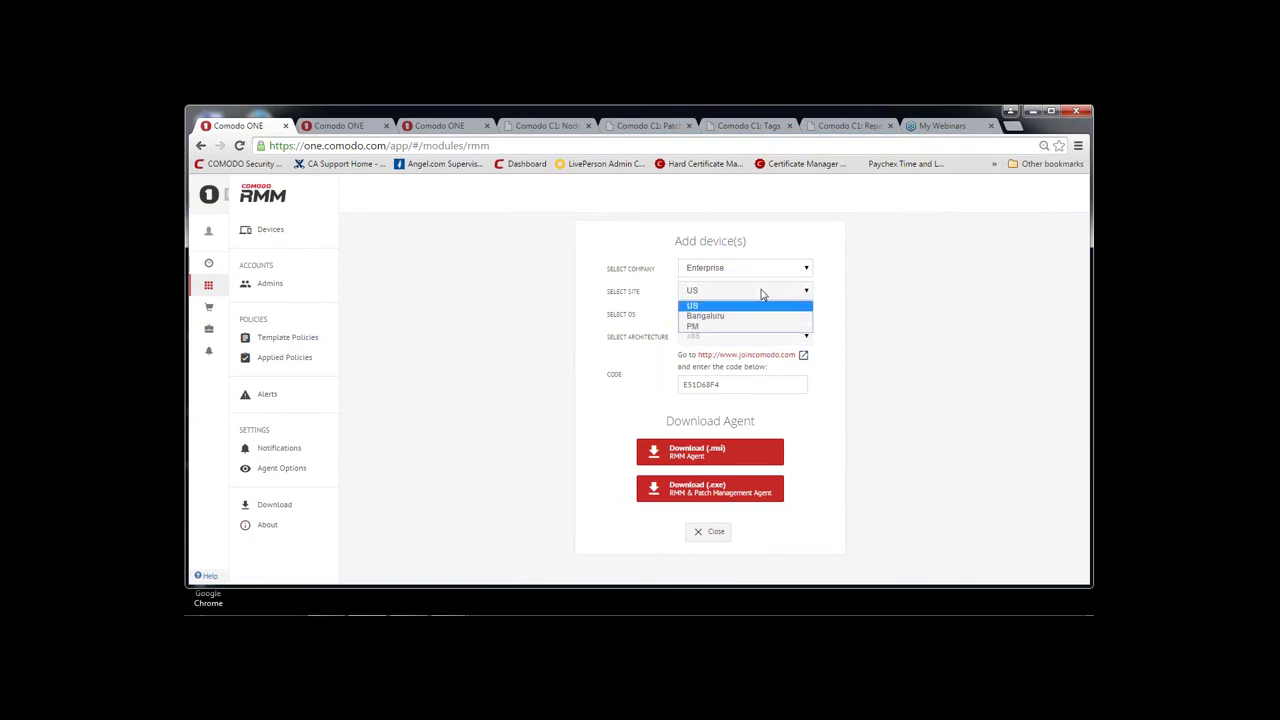
click(761, 293)
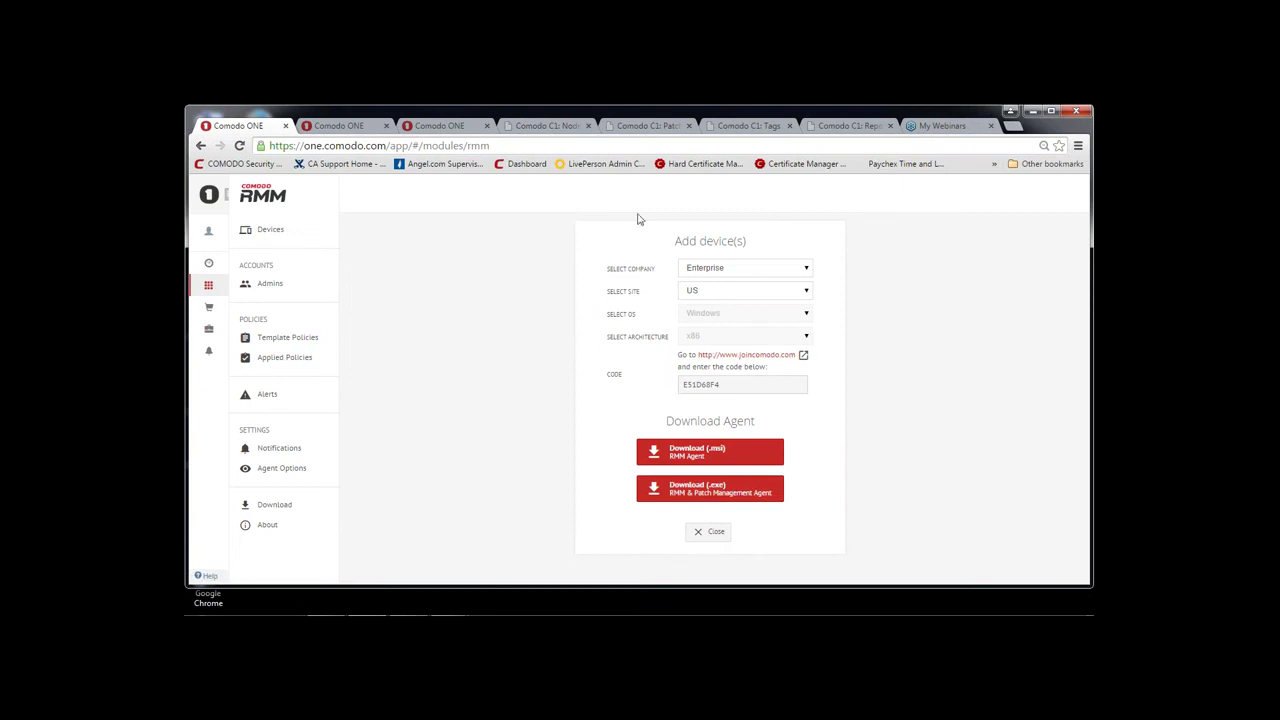
click(711, 531)
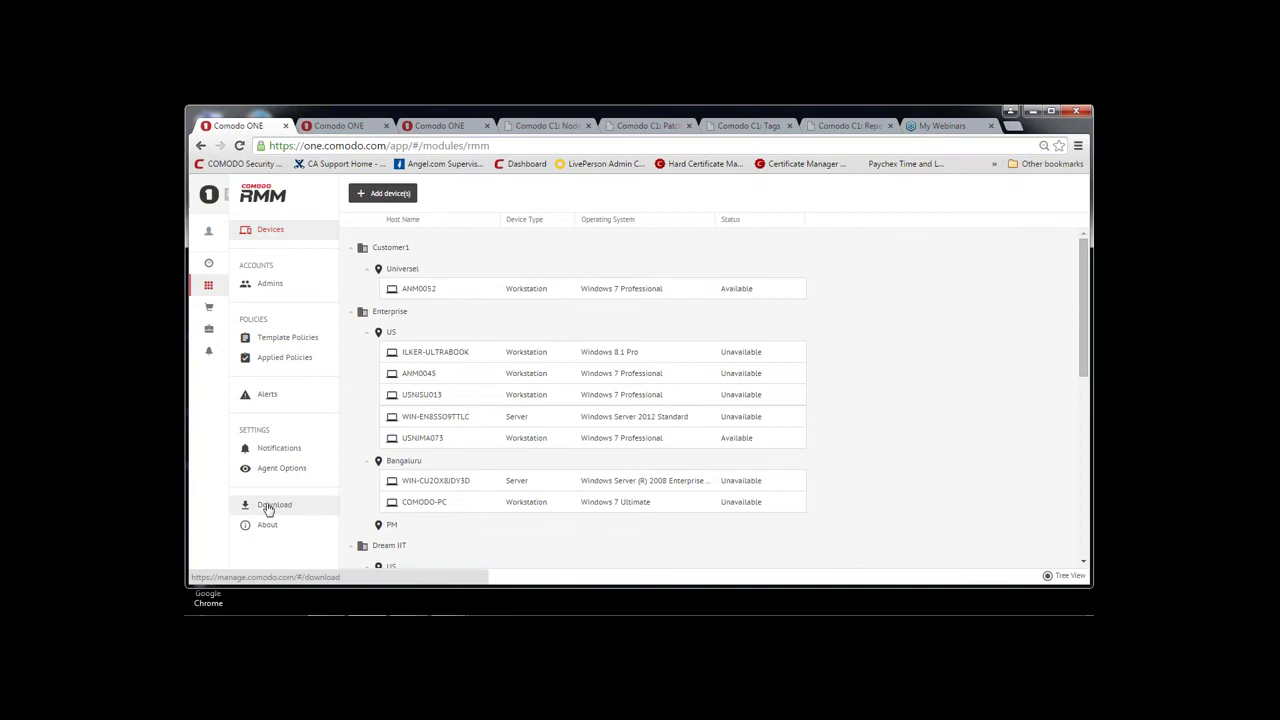
- Open the Download page offering RMM Console x86, x64 and Portable RMM Console
click(268, 507)
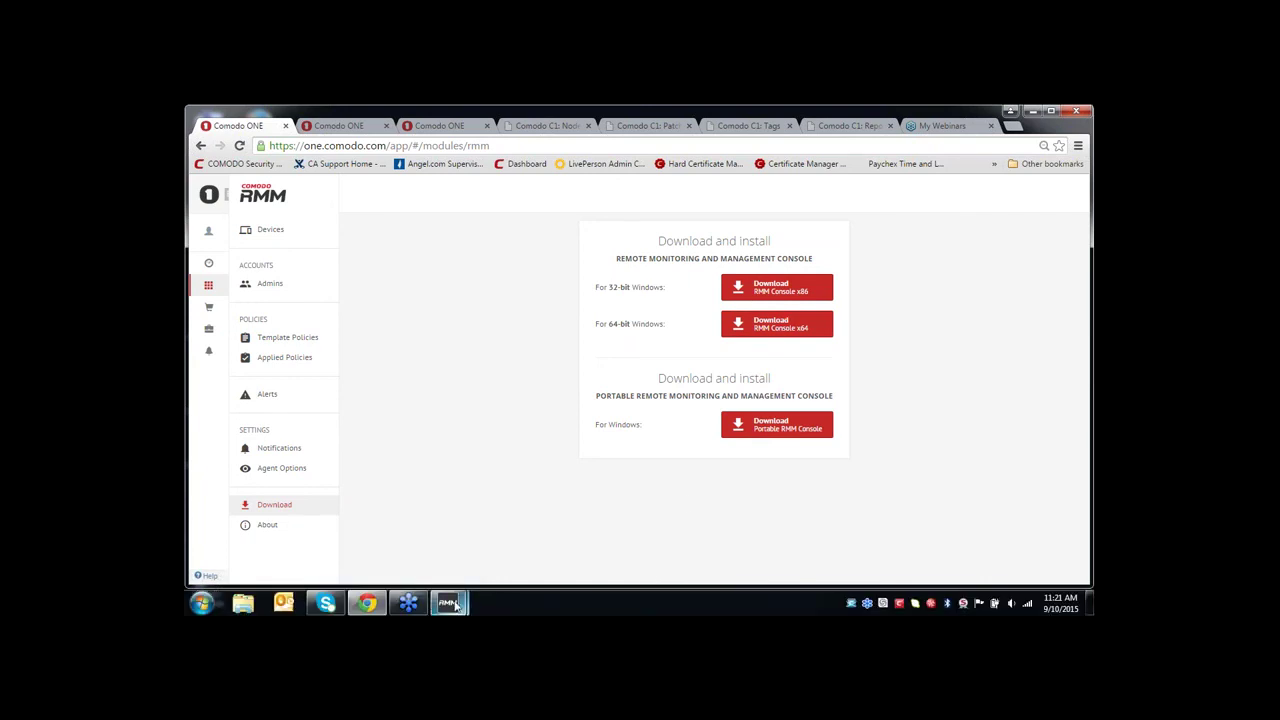
mouse_move(453, 603)
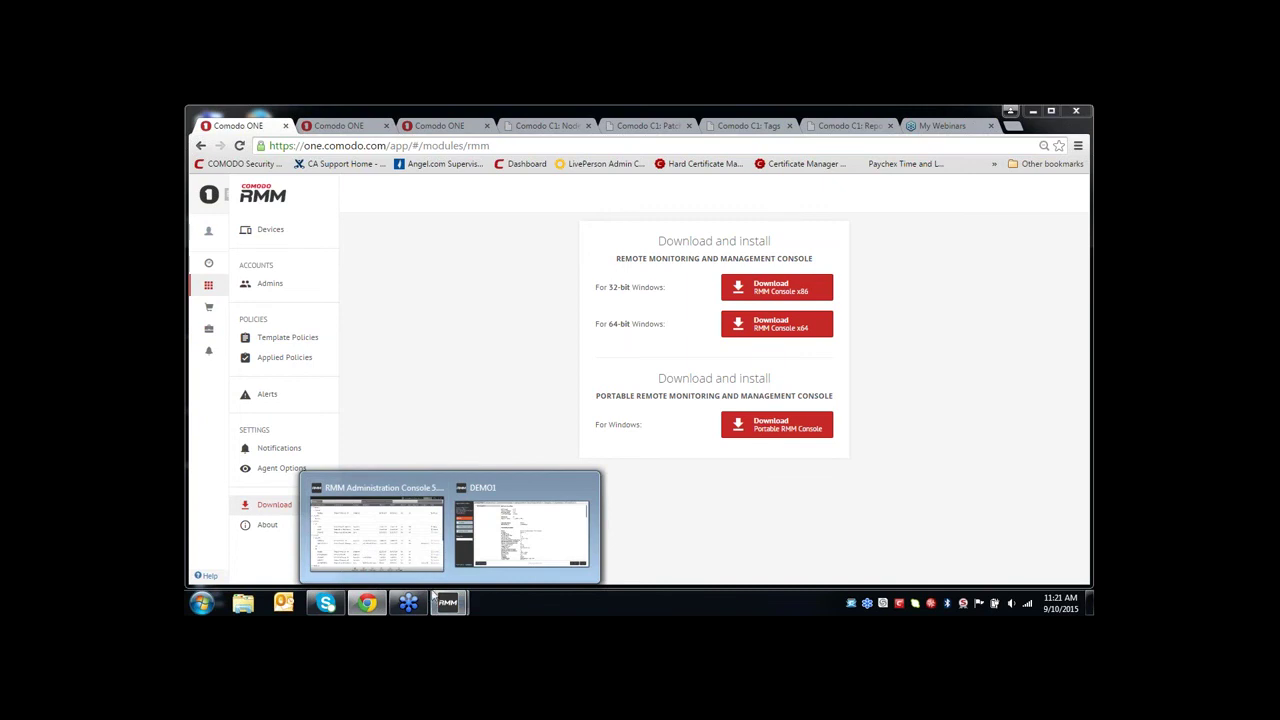
- Switch to the RMM Administration Console's Devices view and open the Add device(s) dialog
click(406, 529)
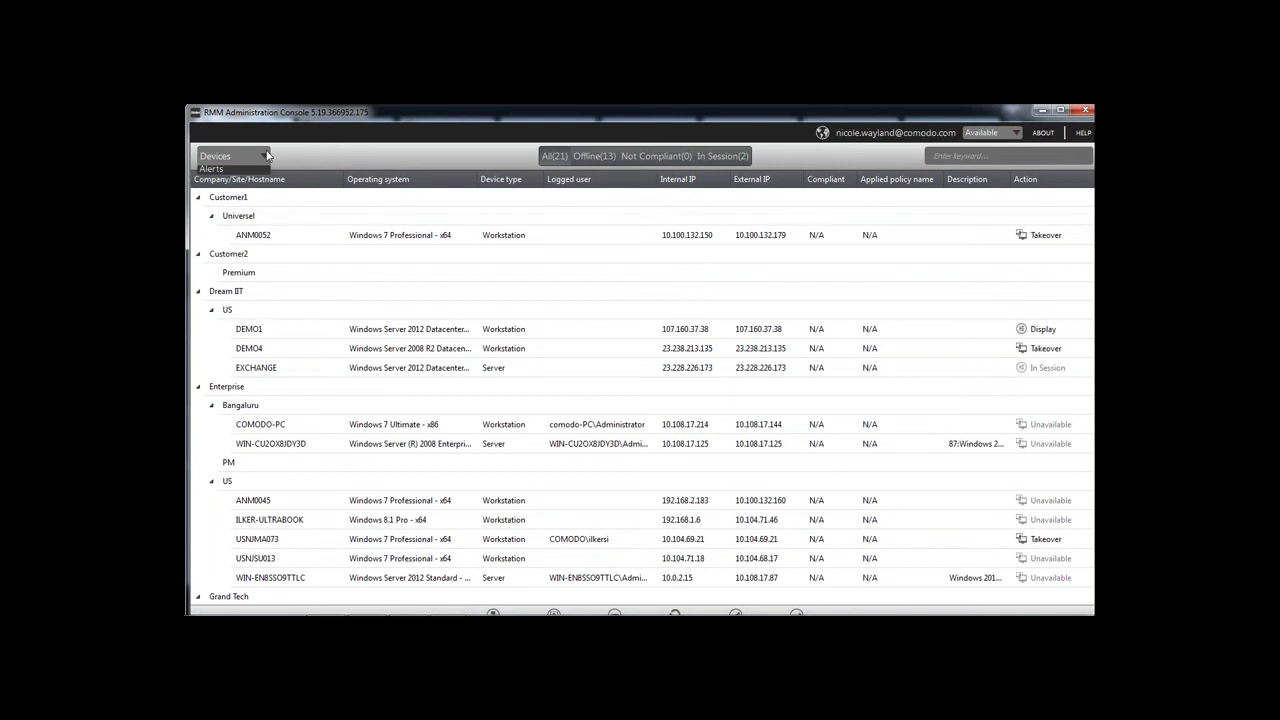
click(266, 155)
click(258, 173)
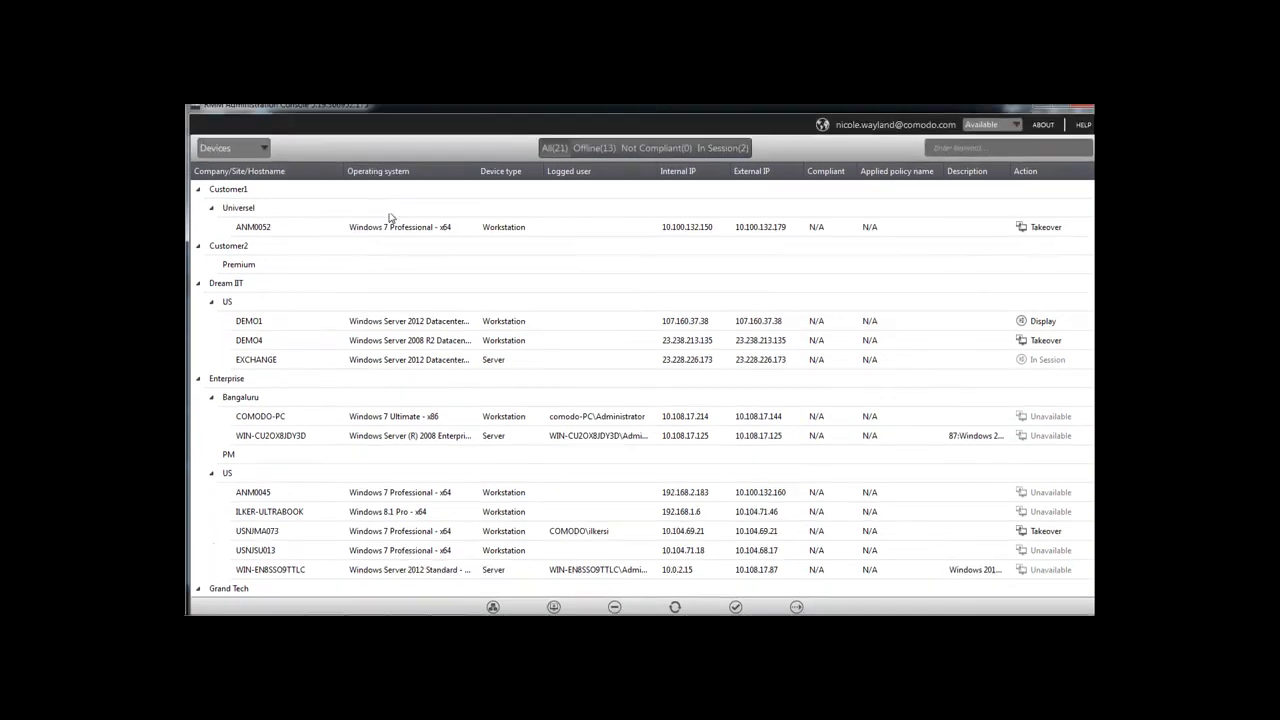
click(553, 607)
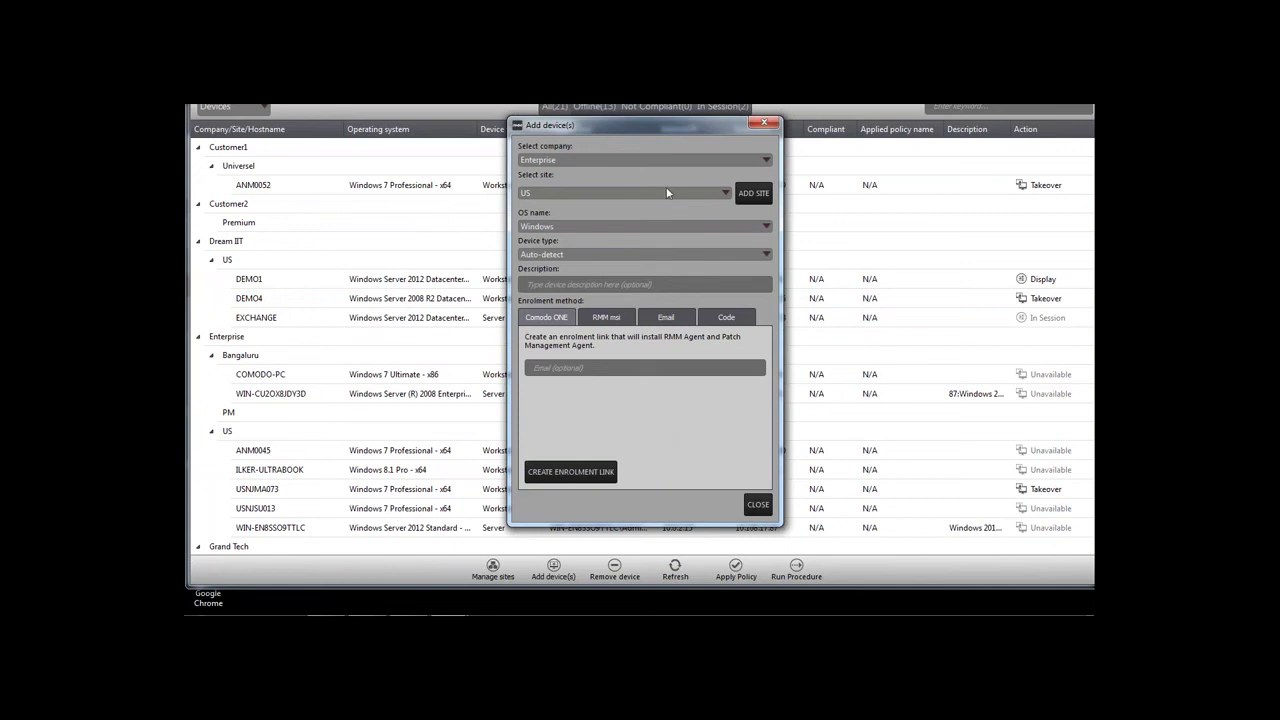
- Keep Enterprise as the company, US as the site and Windows as the operating system
click(760, 161)
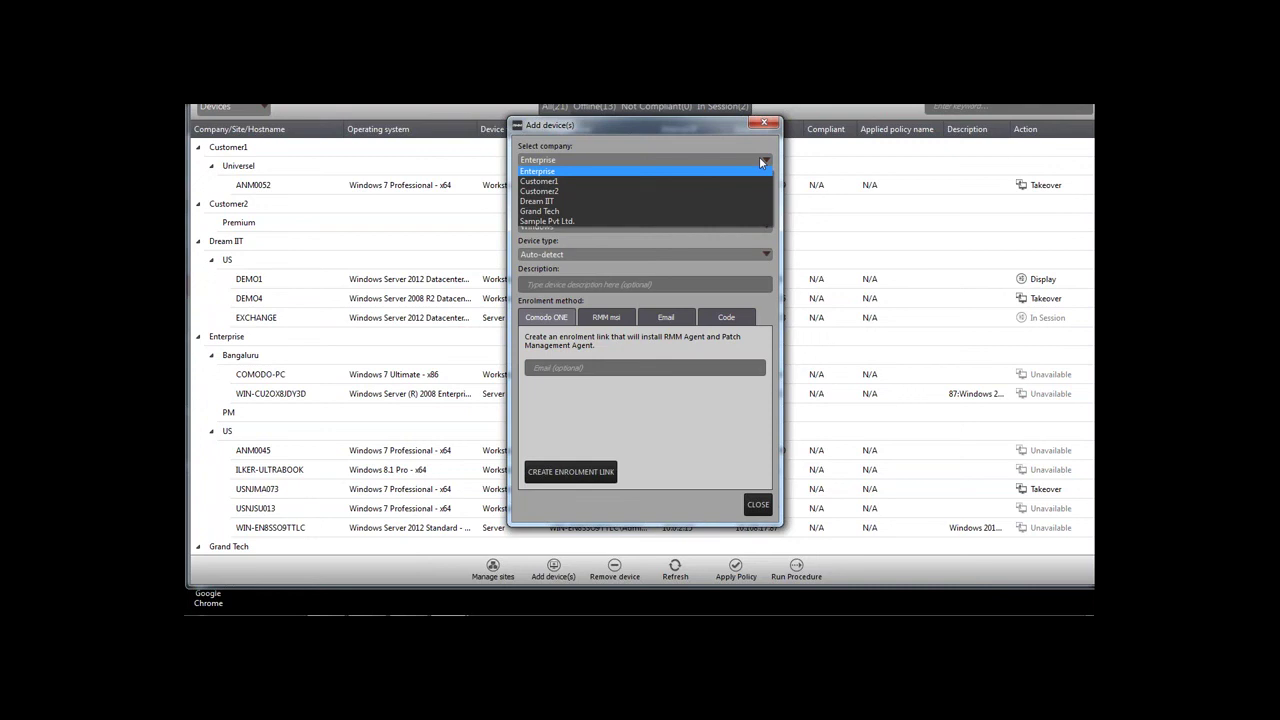
click(759, 158)
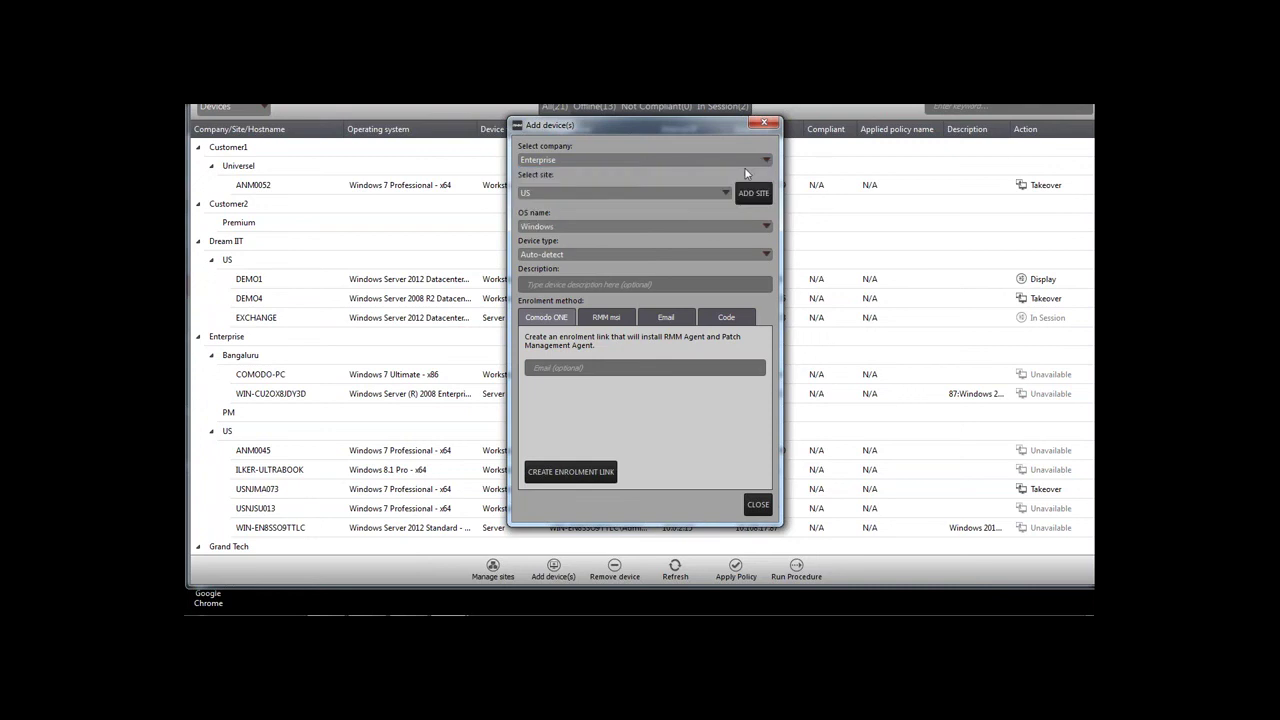
click(725, 193)
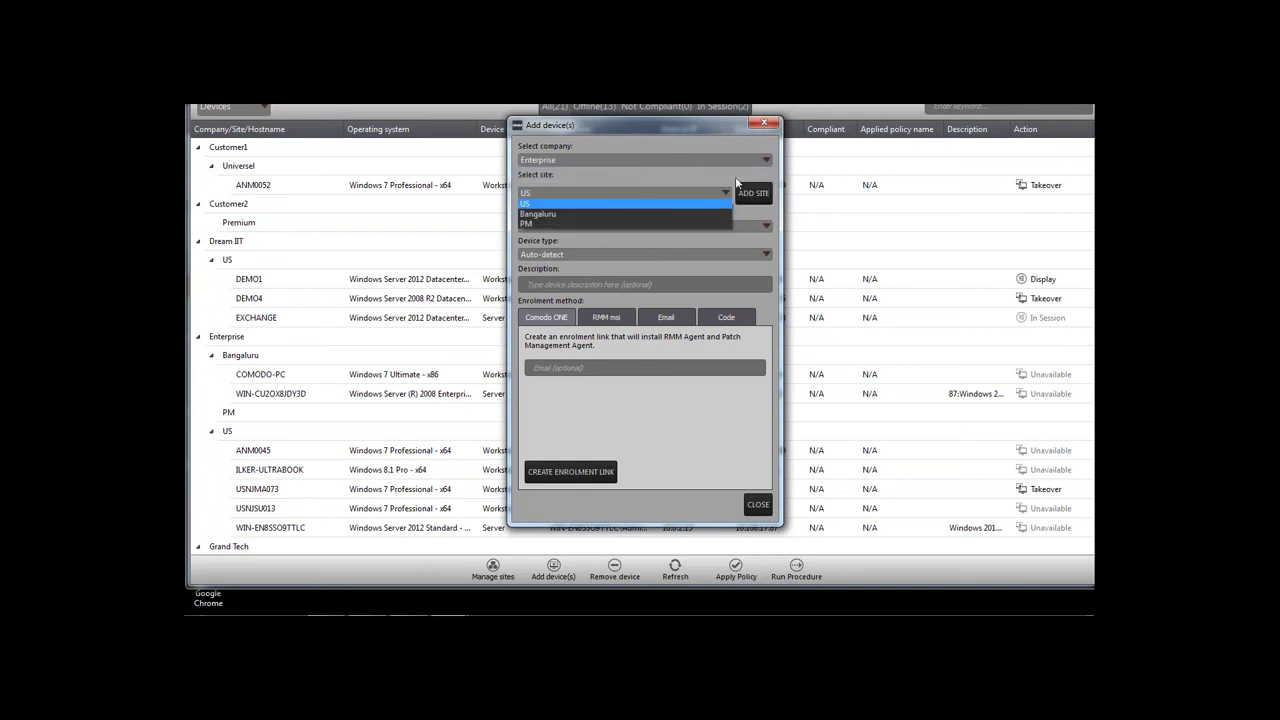
click(748, 193)
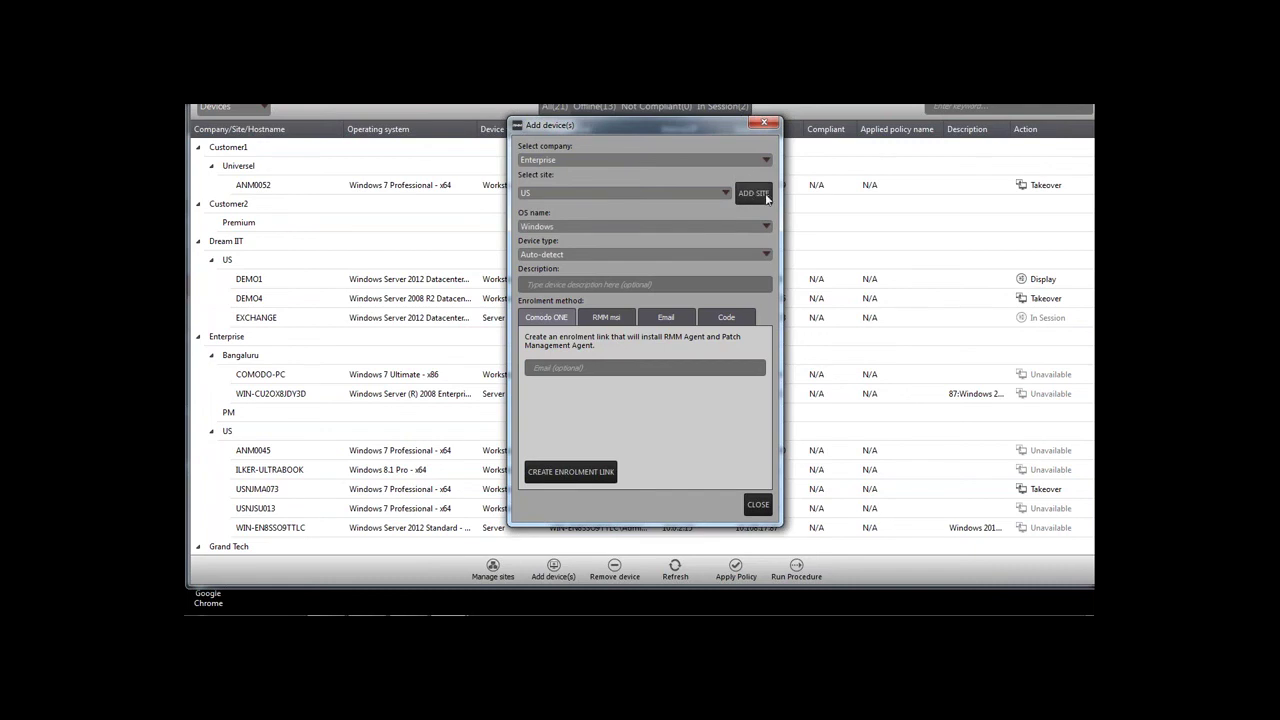
click(758, 234)
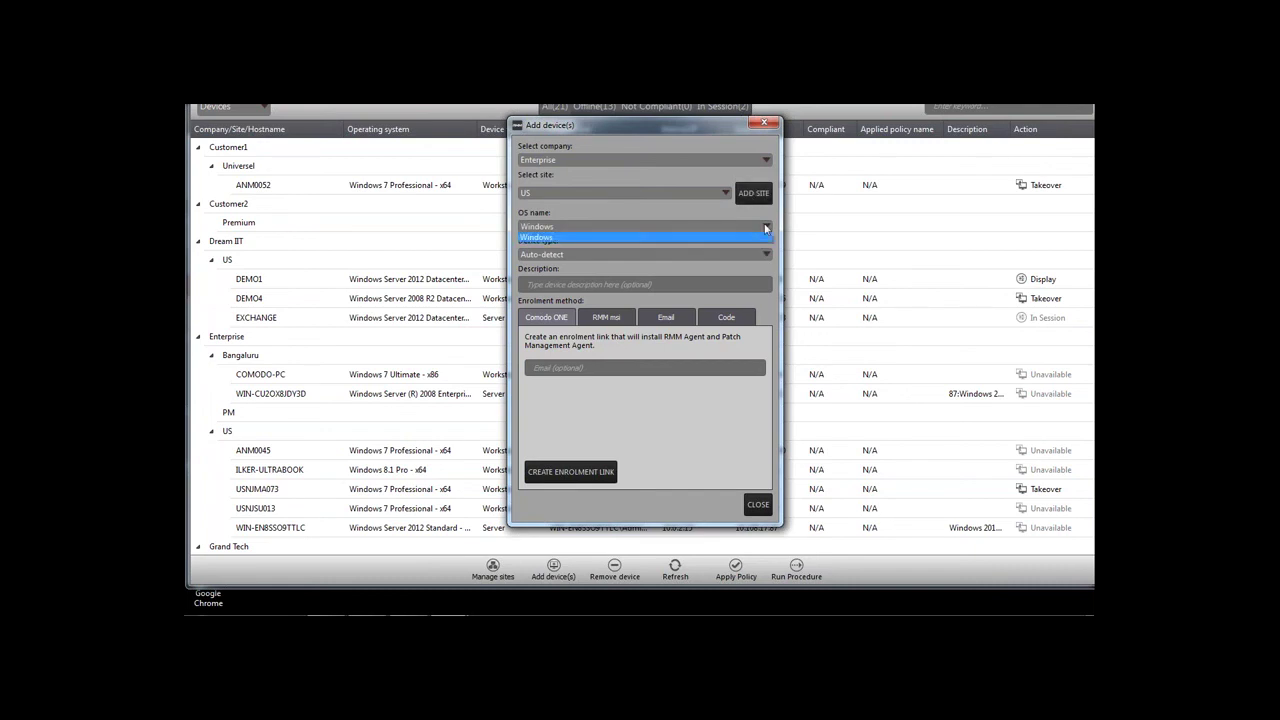
click(640, 238)
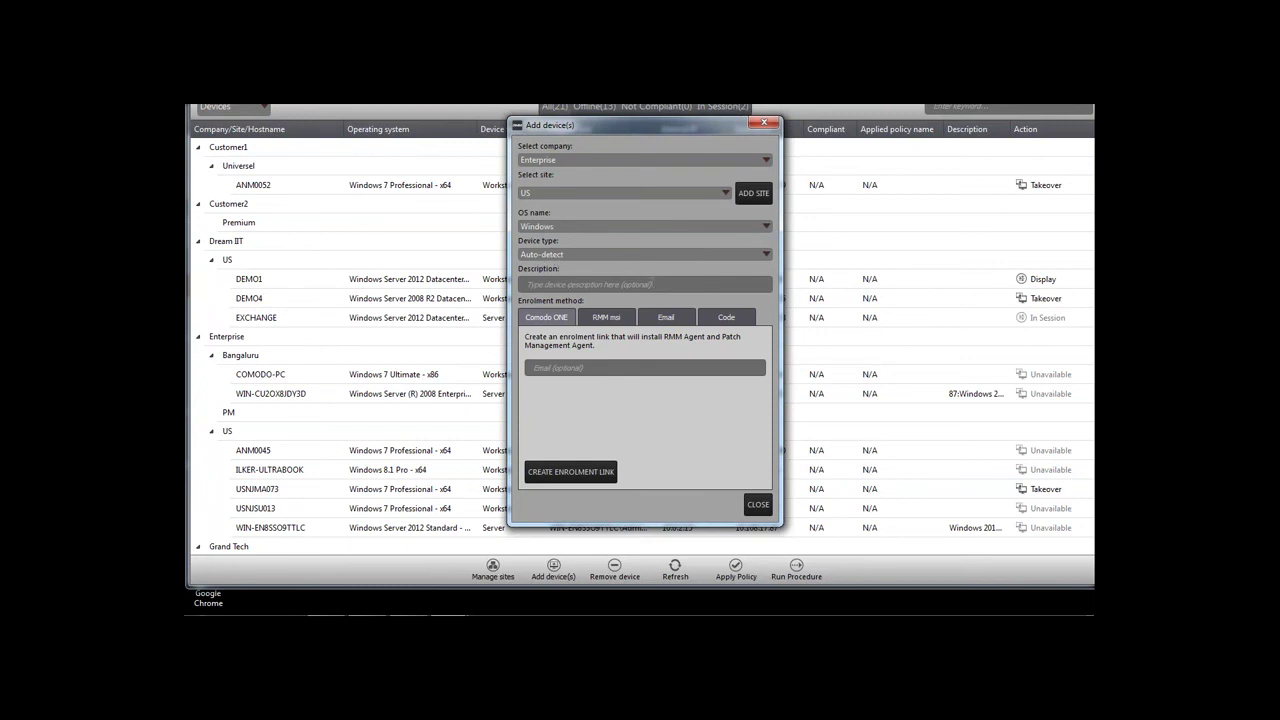
- Generate a Comodo ONE enrolment link, then view the RMM msi enrolment option
click(652, 284)
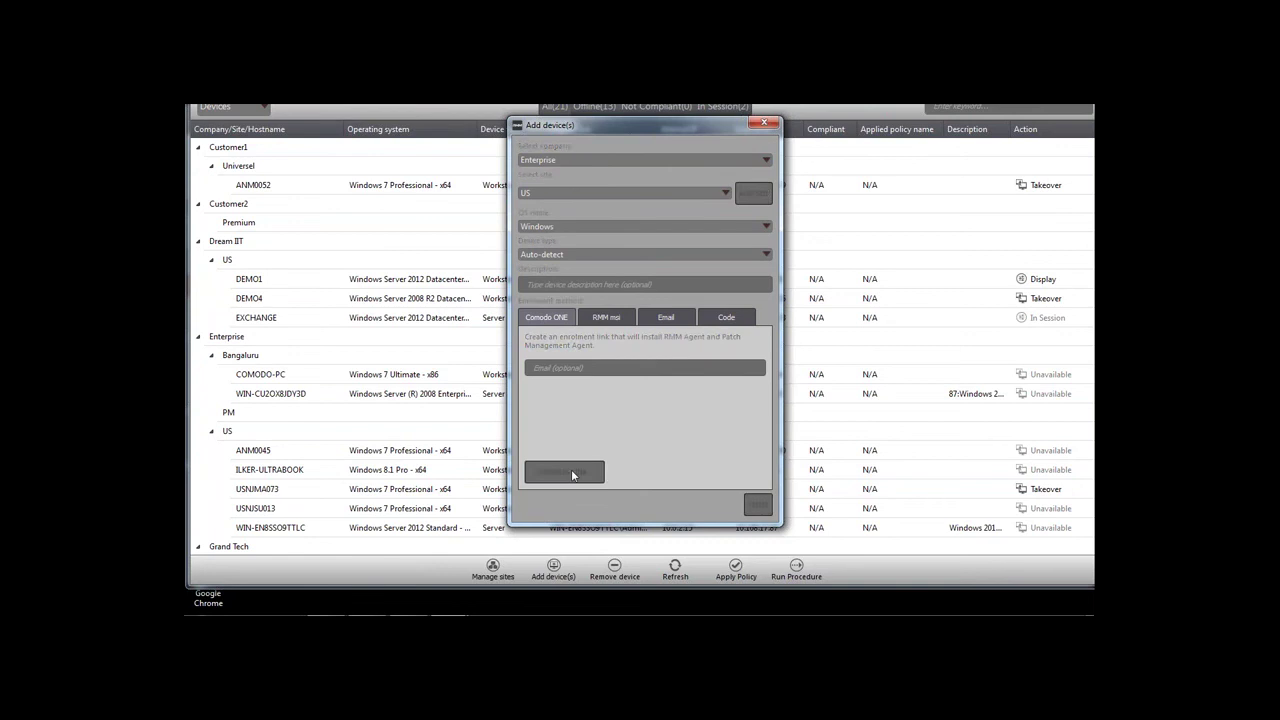
click(571, 472)
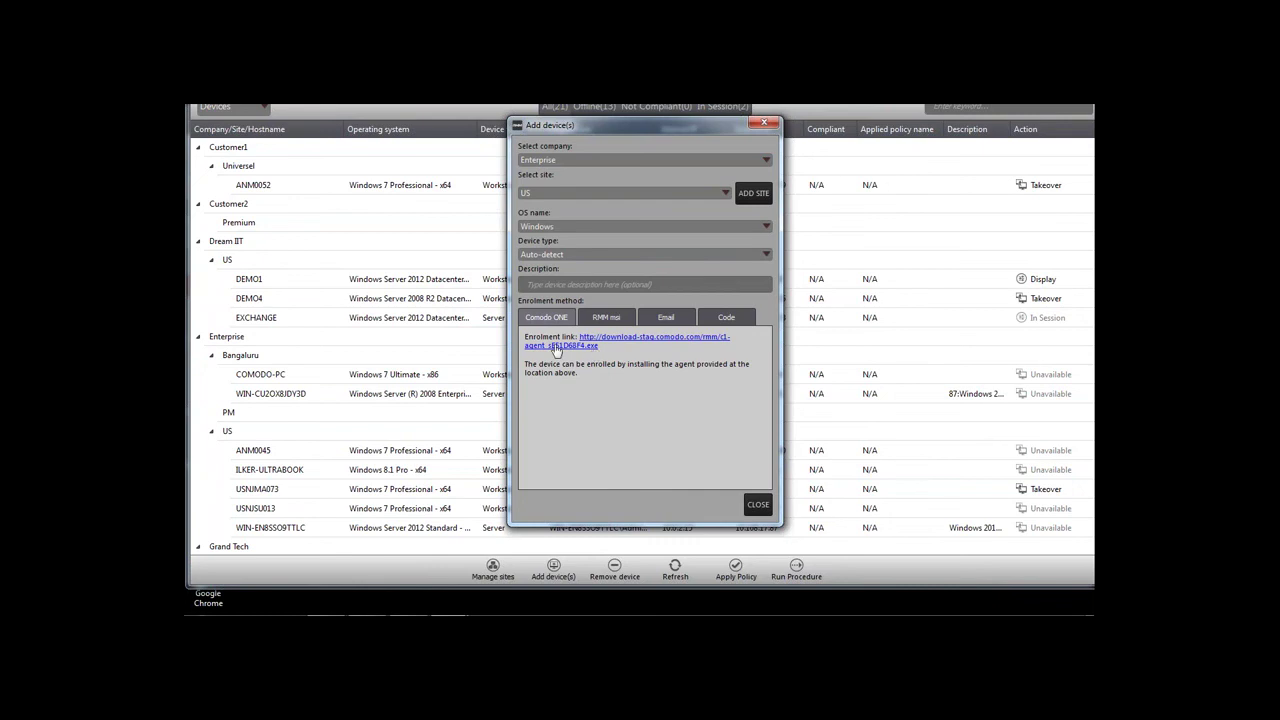
click(606, 320)
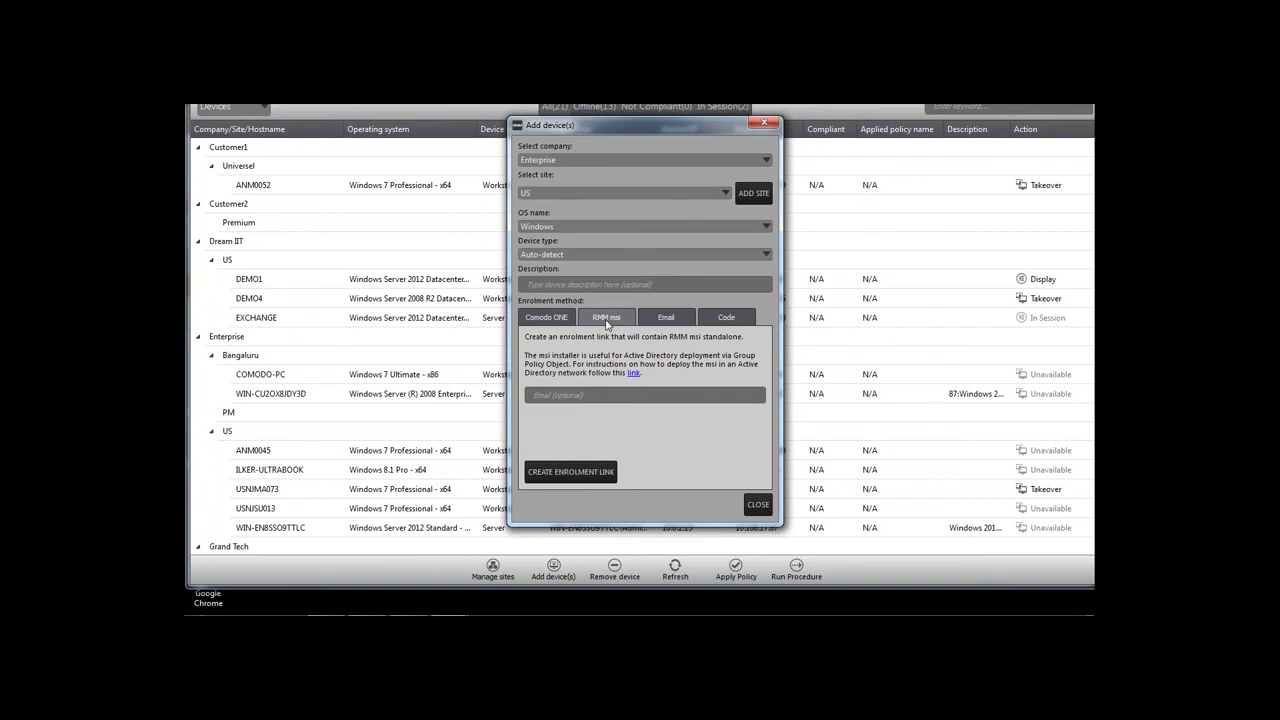
- Create and select an enrolment code on the Code tab, then close the Add device(s) window
click(661, 317)
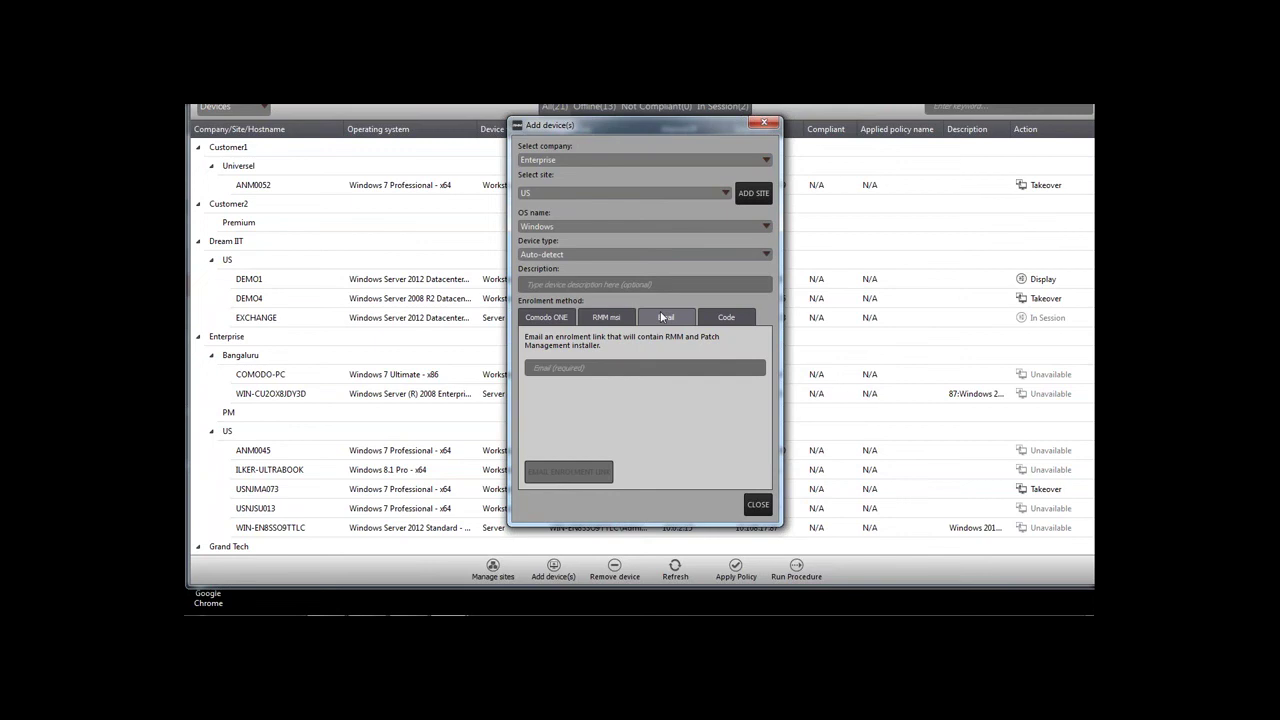
click(727, 318)
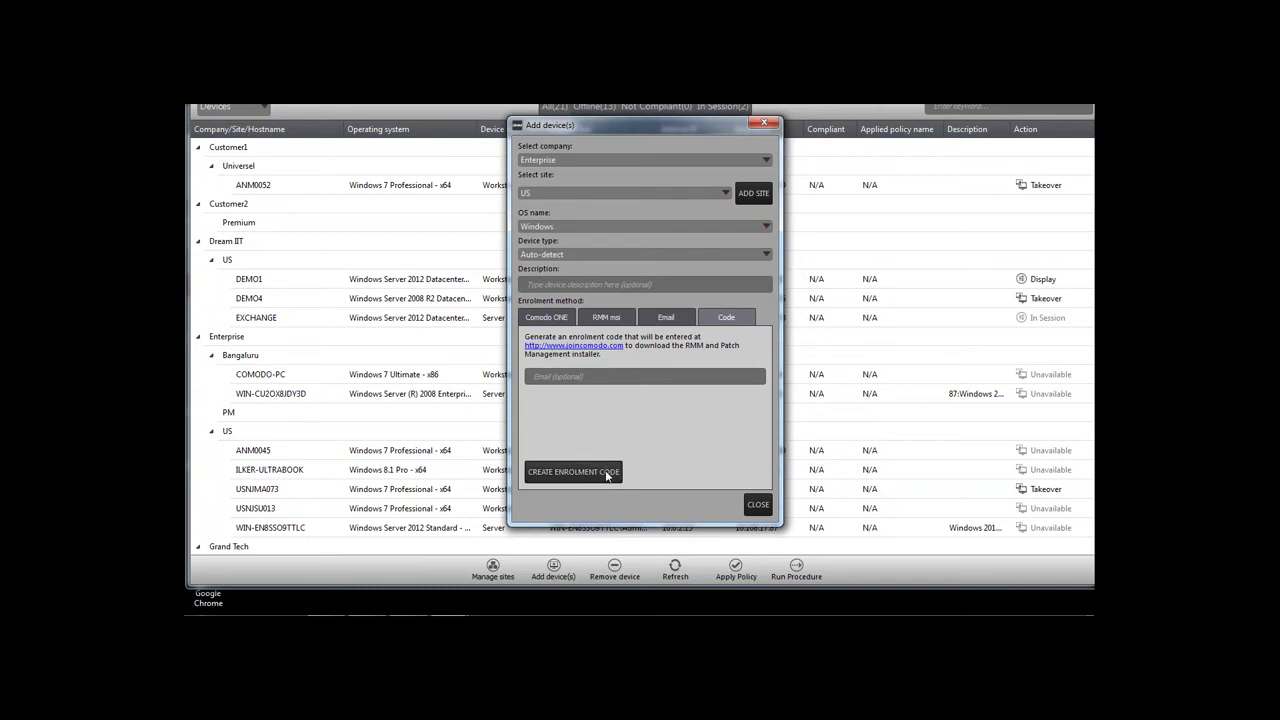
click(608, 471)
drag(620, 338, 524, 338)
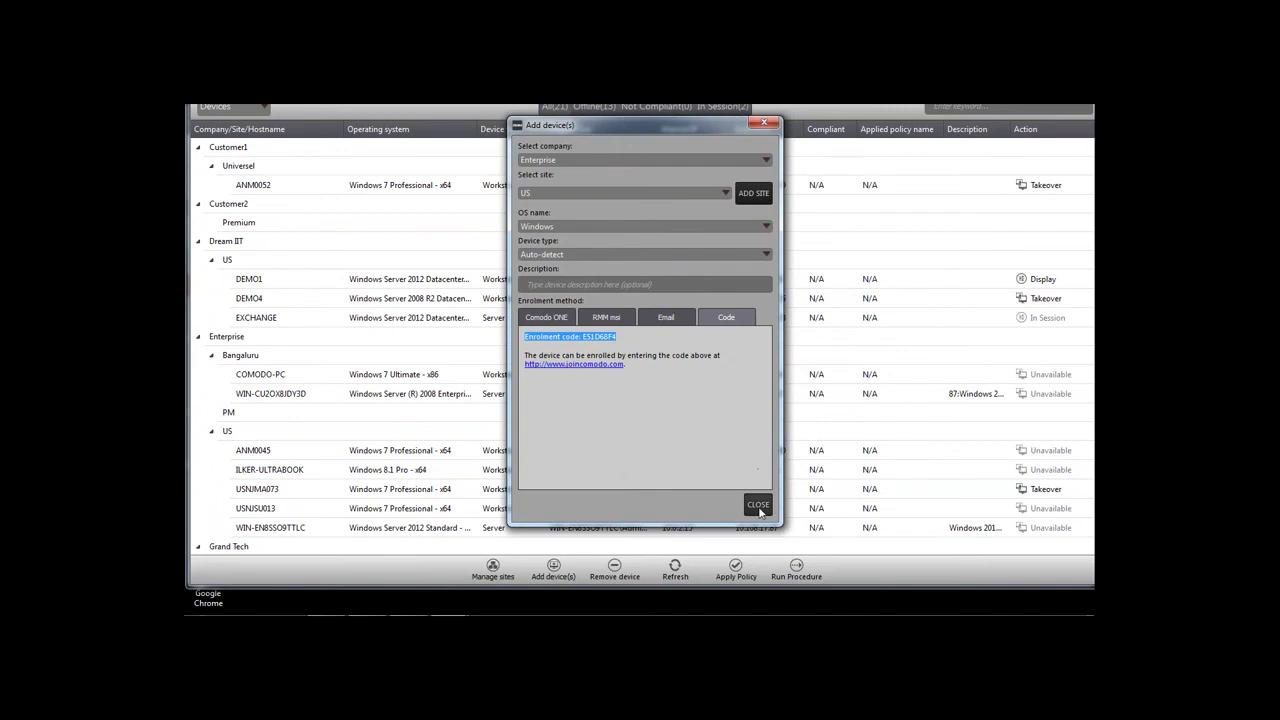
click(758, 504)
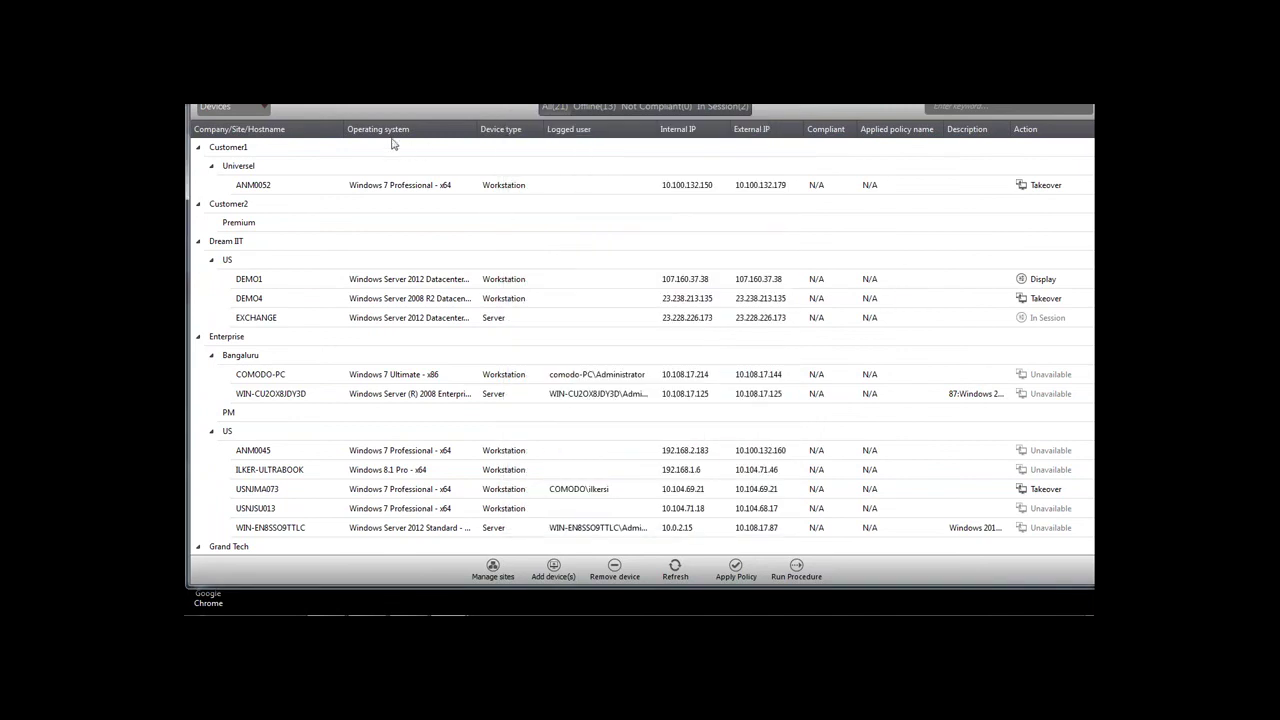
- Switch the device list to a flat view and back to the company/site tree
click(551, 110)
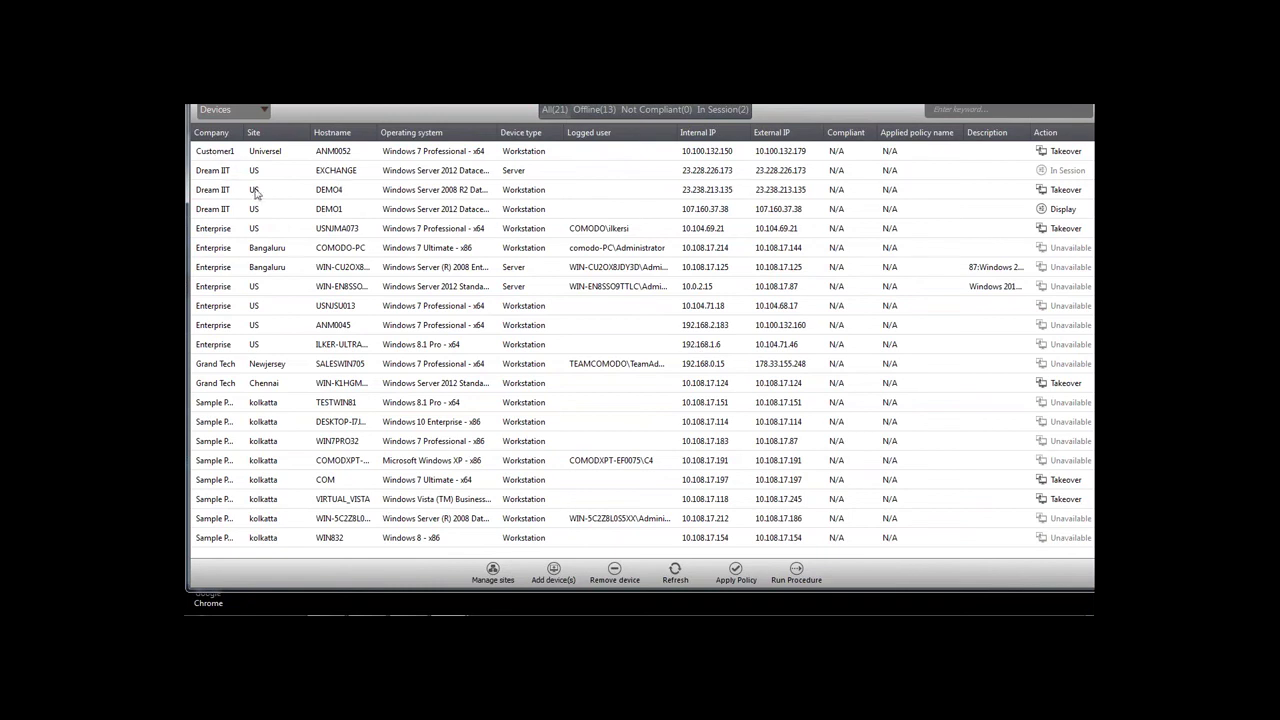
click(212, 133)
click(212, 133)
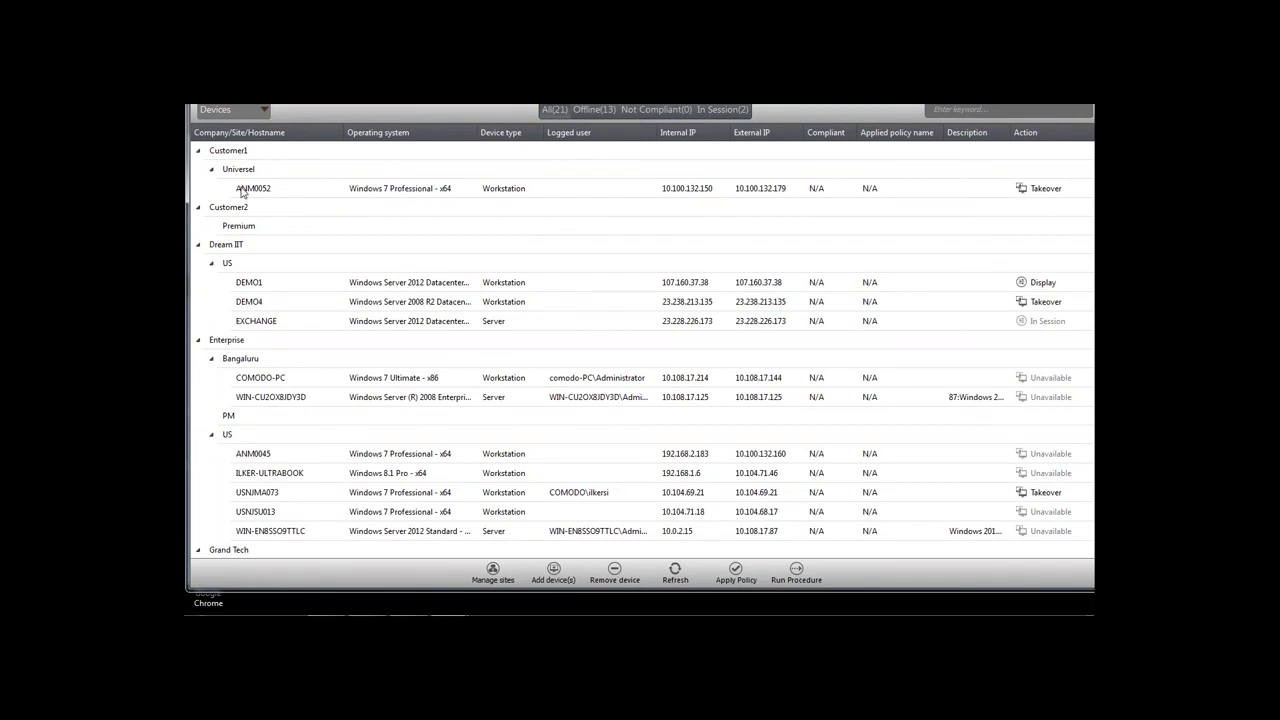
- Collapse Universel, US, Dream IIT and Enterprise, then bring the DEMO1 session window forward
click(213, 172)
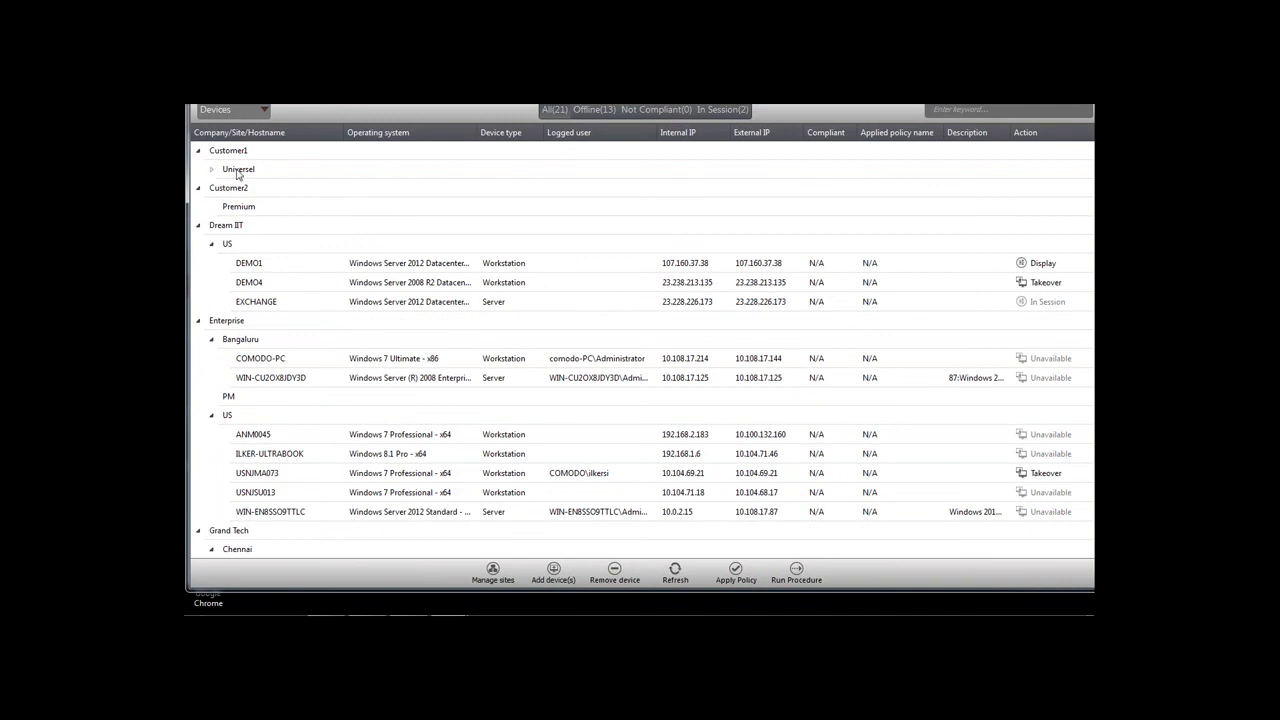
click(212, 245)
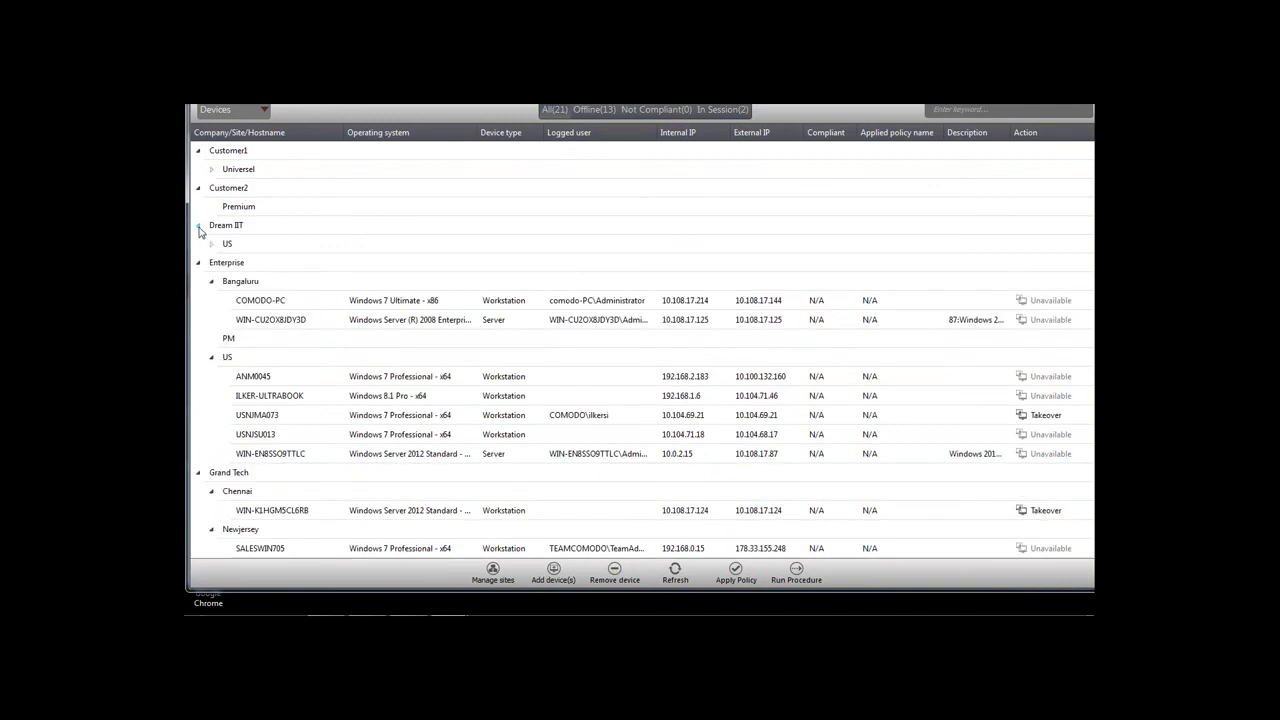
click(199, 227)
click(199, 245)
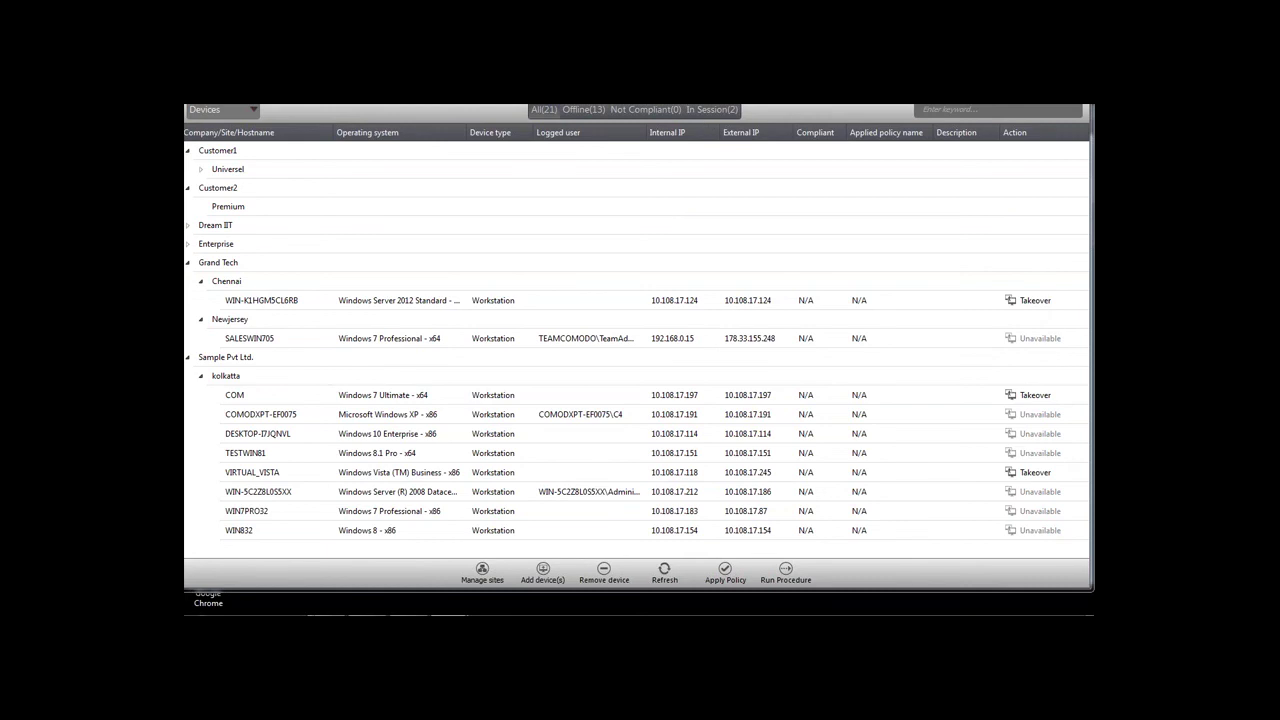
mouse_move(448, 602)
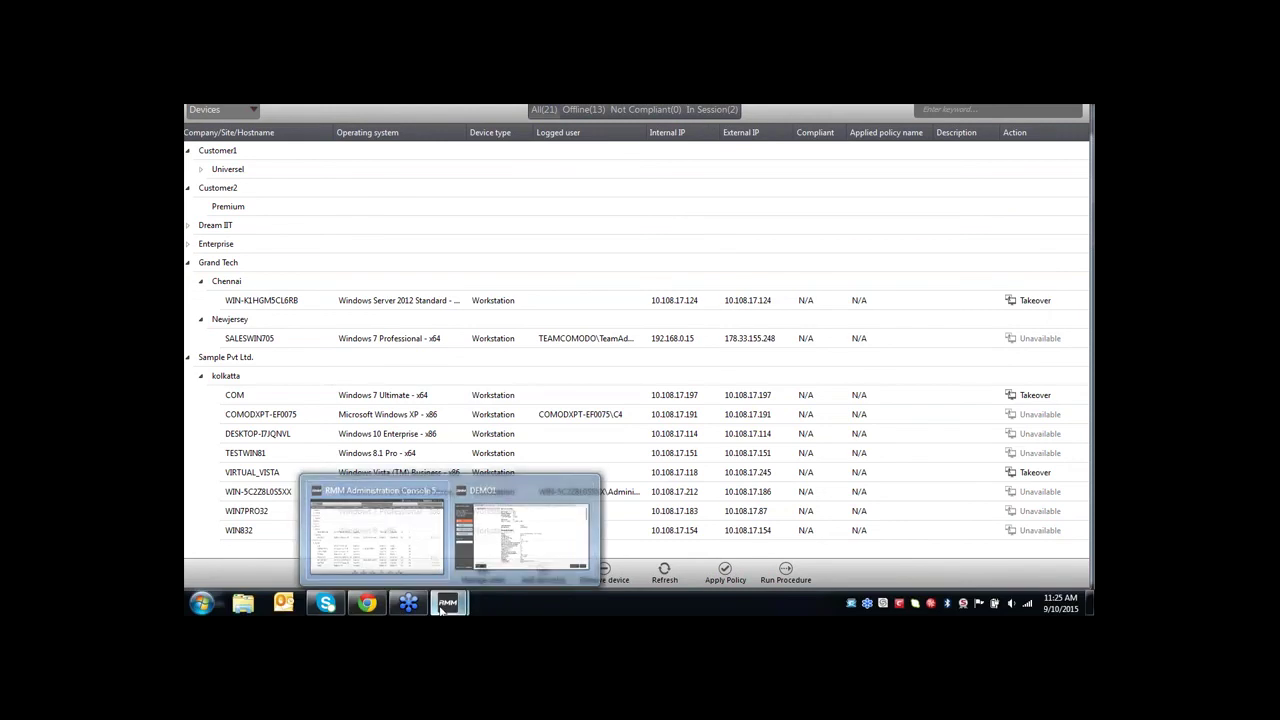
click(507, 553)
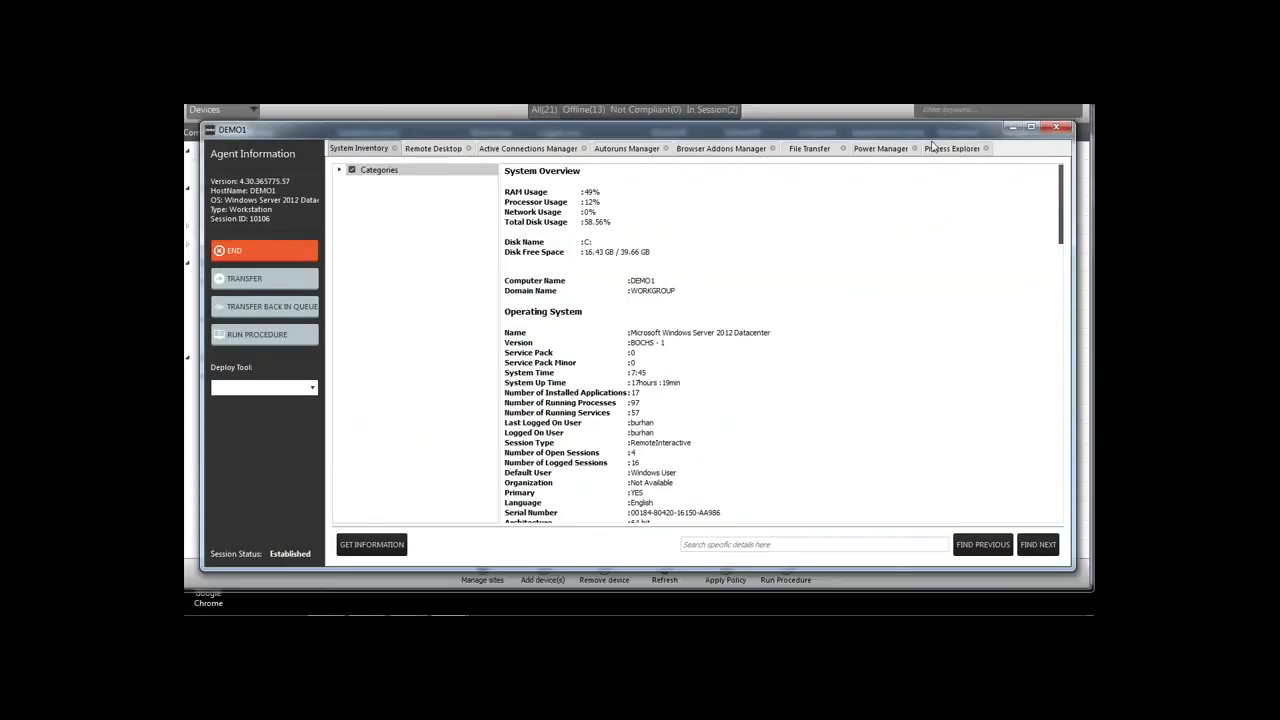
- Filter to in-session devices, bring DEMO1's window back and open its Run Procedure page
click(712, 110)
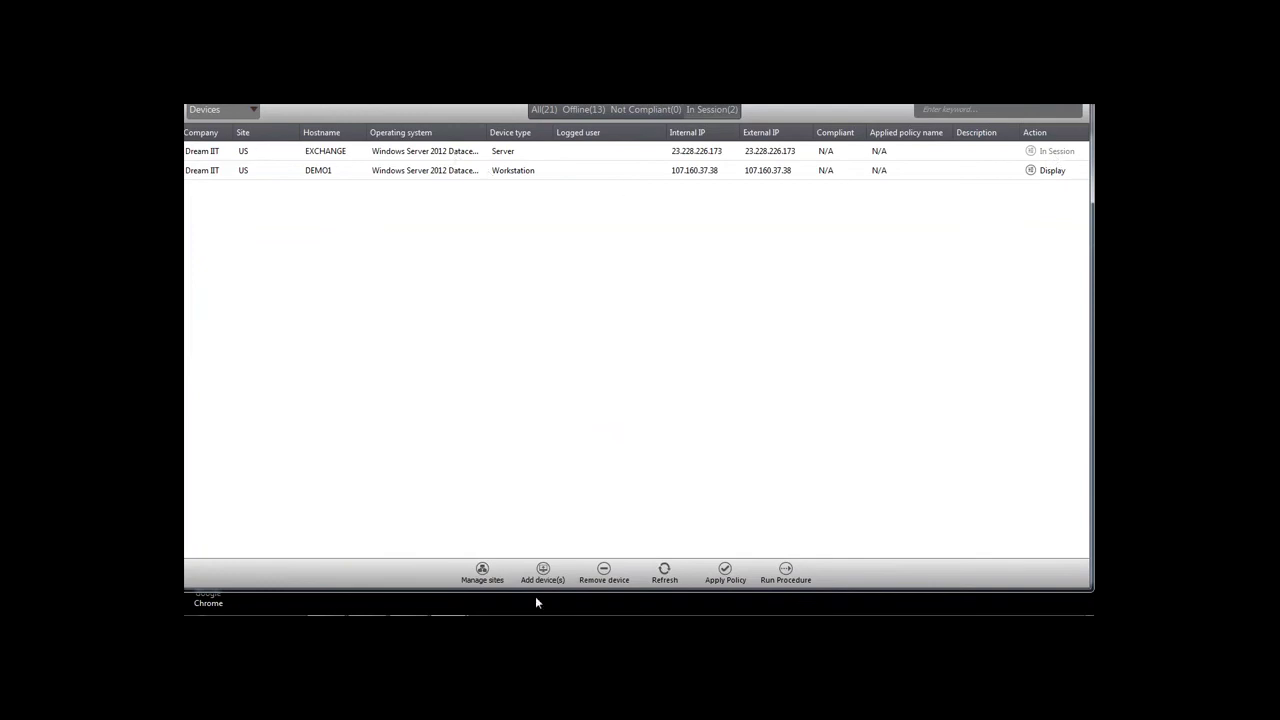
mouse_move(535, 612)
mouse_move(448, 606)
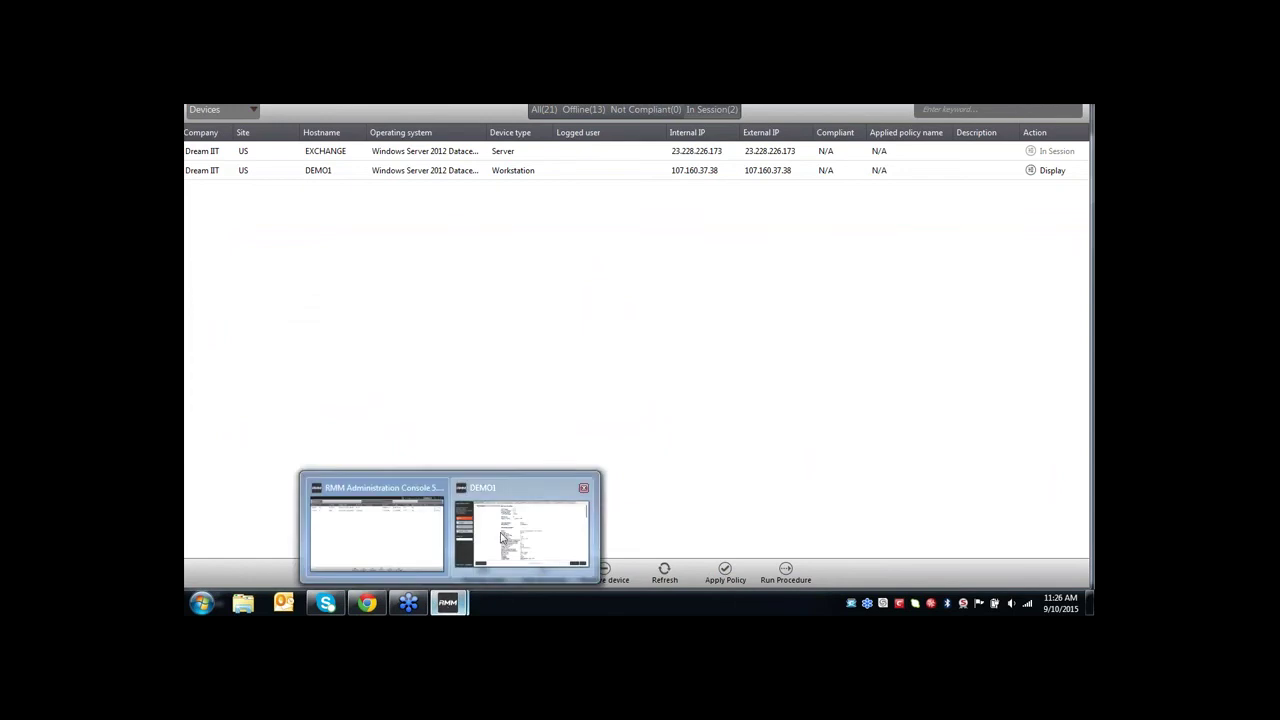
click(375, 522)
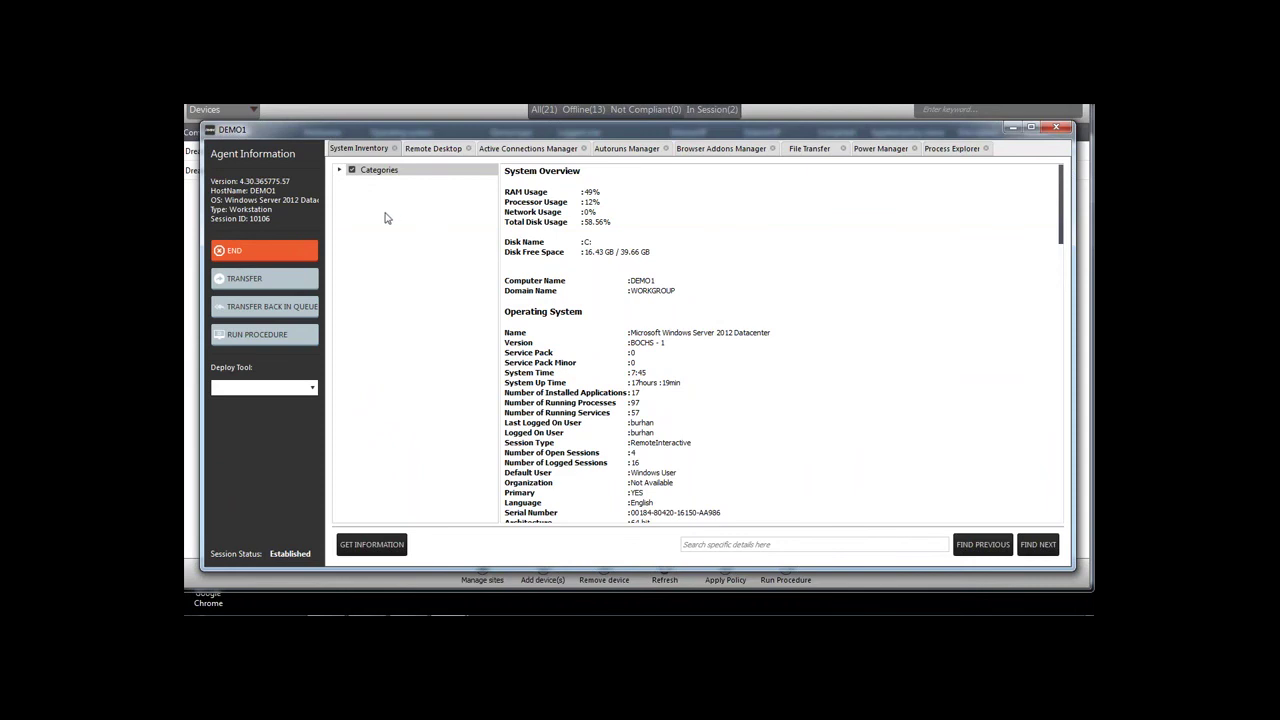
click(312, 388)
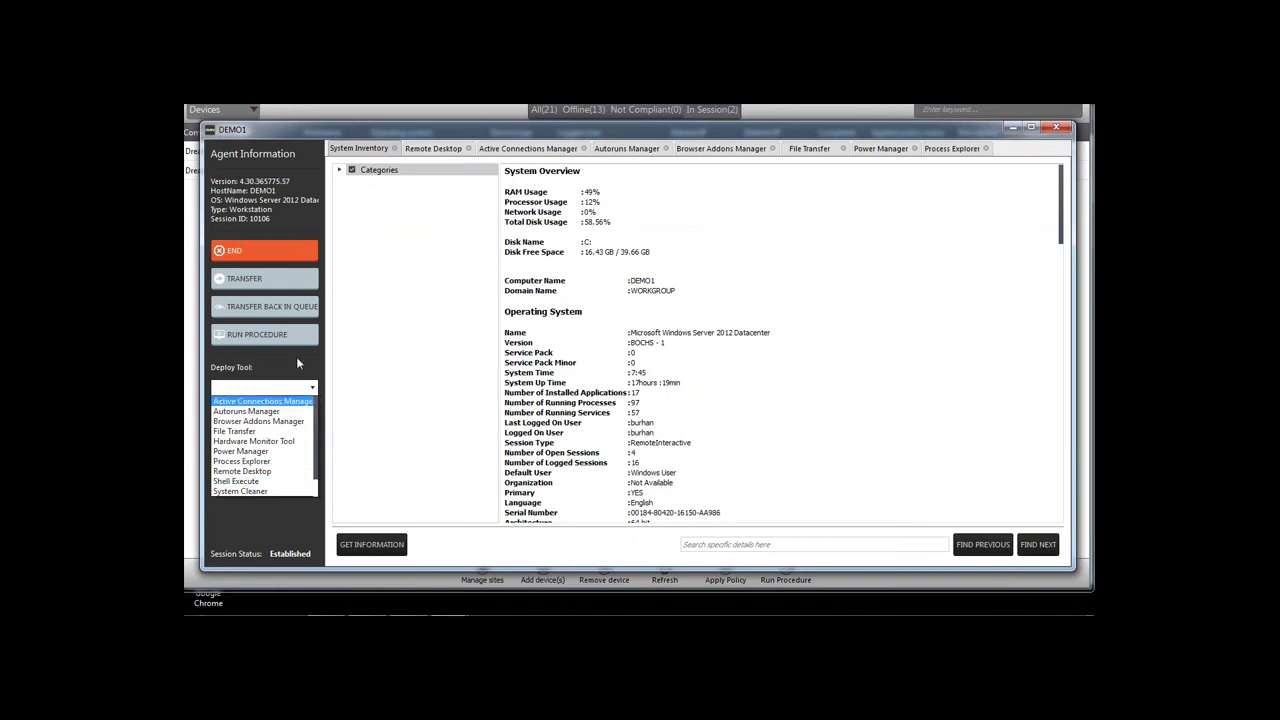
click(293, 358)
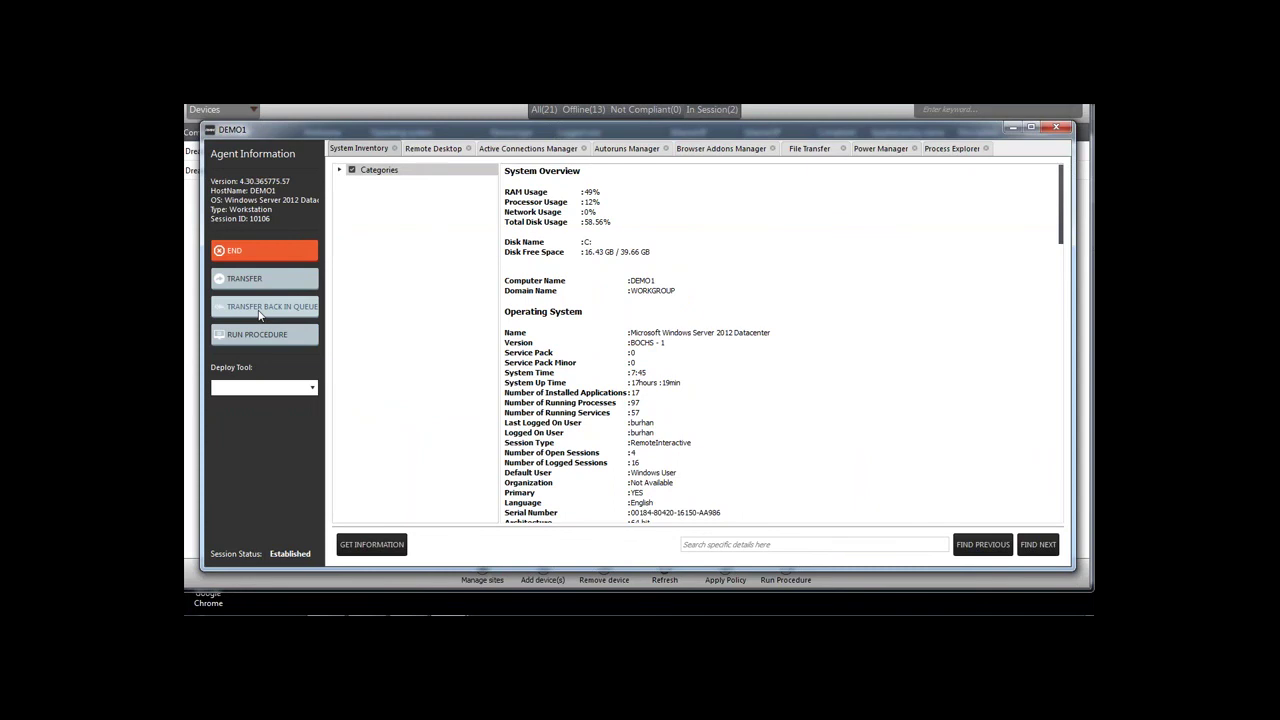
click(277, 342)
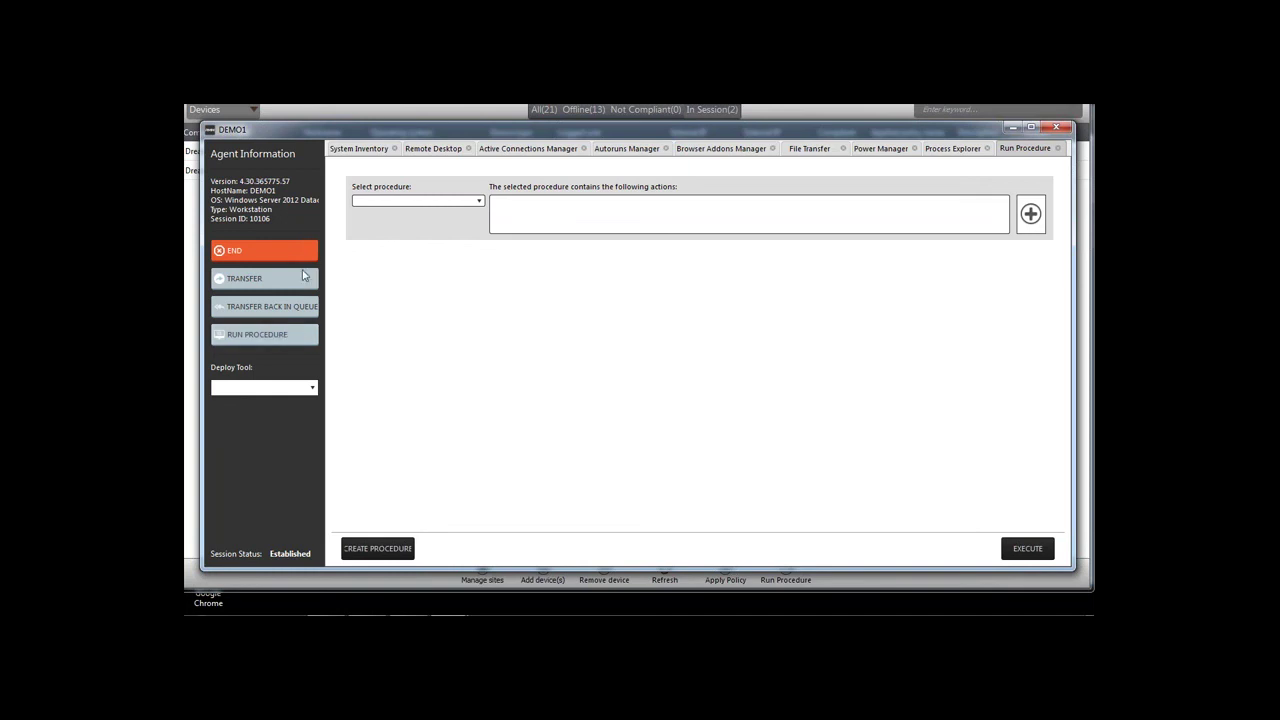
- Preview the FT test procedure, close Run Procedure and return to DEMO1's System Inventory
click(478, 202)
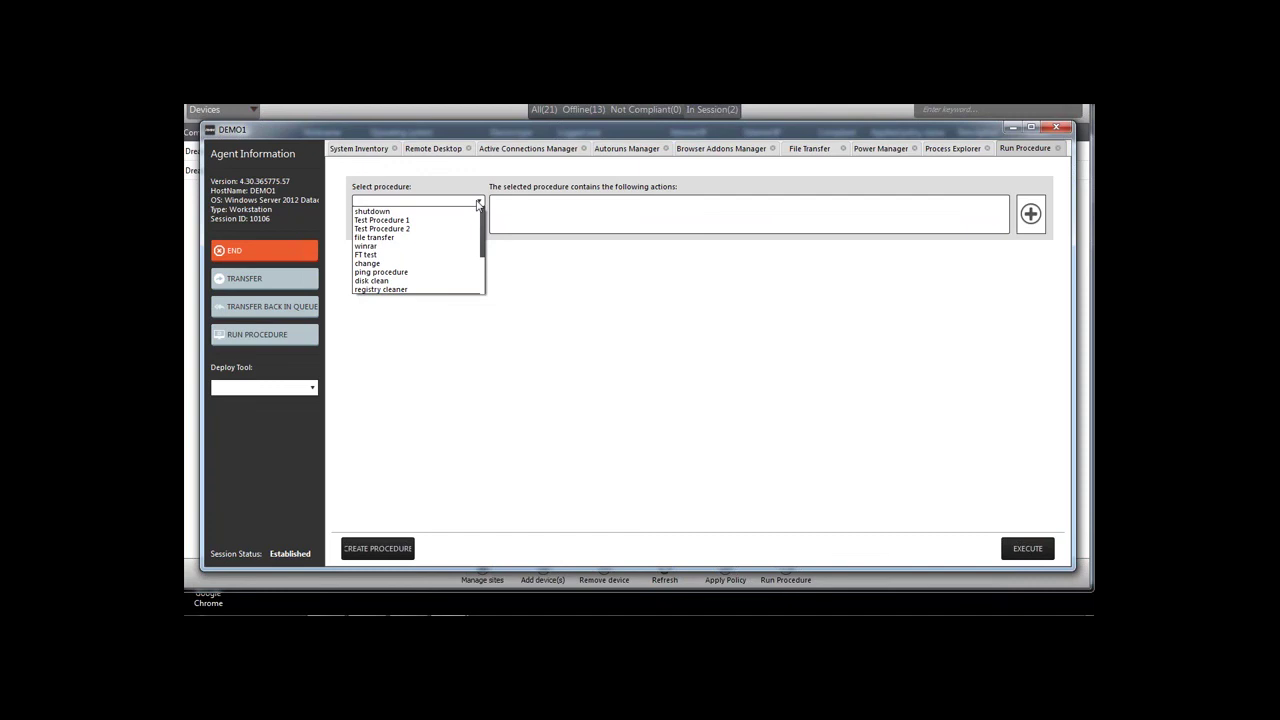
click(378, 256)
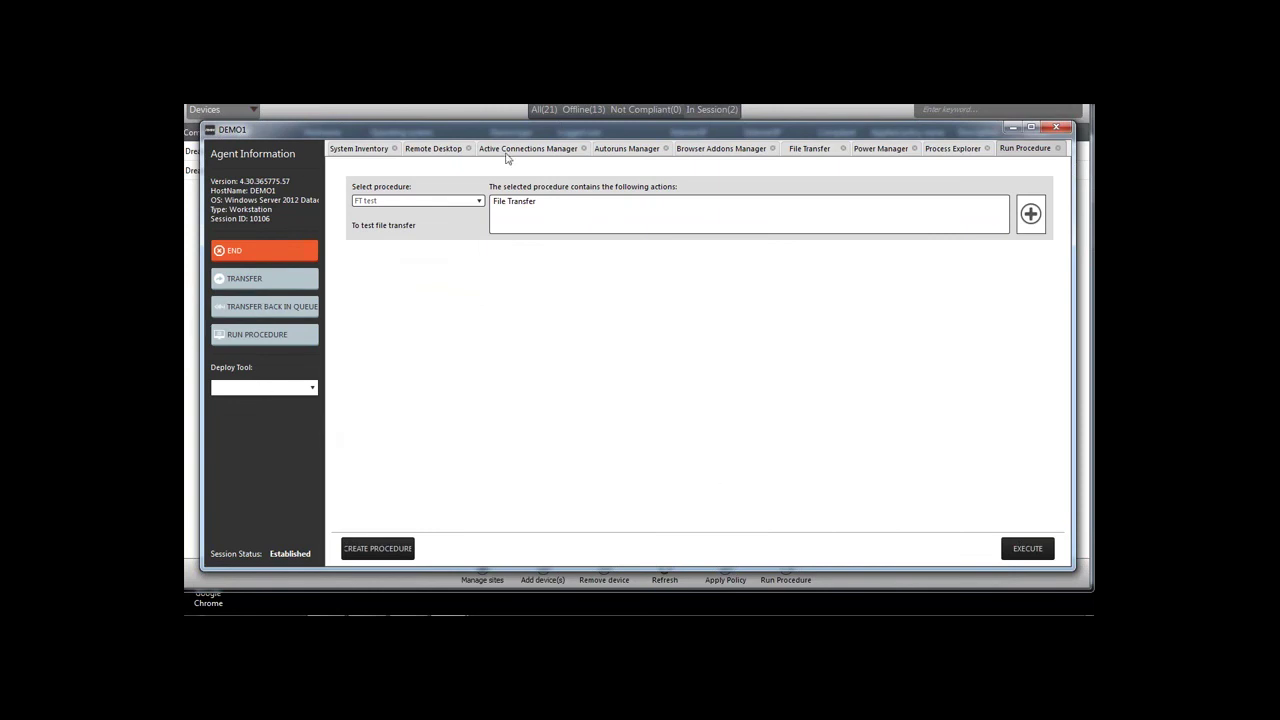
click(1059, 149)
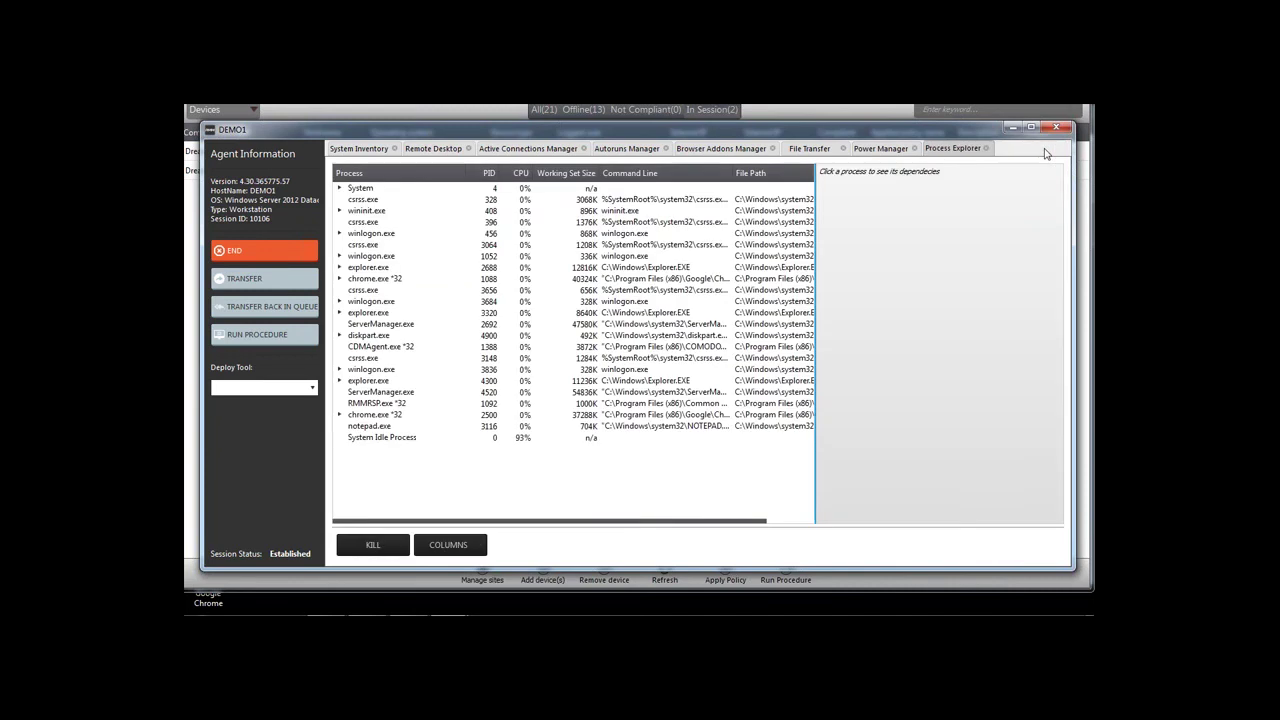
click(358, 148)
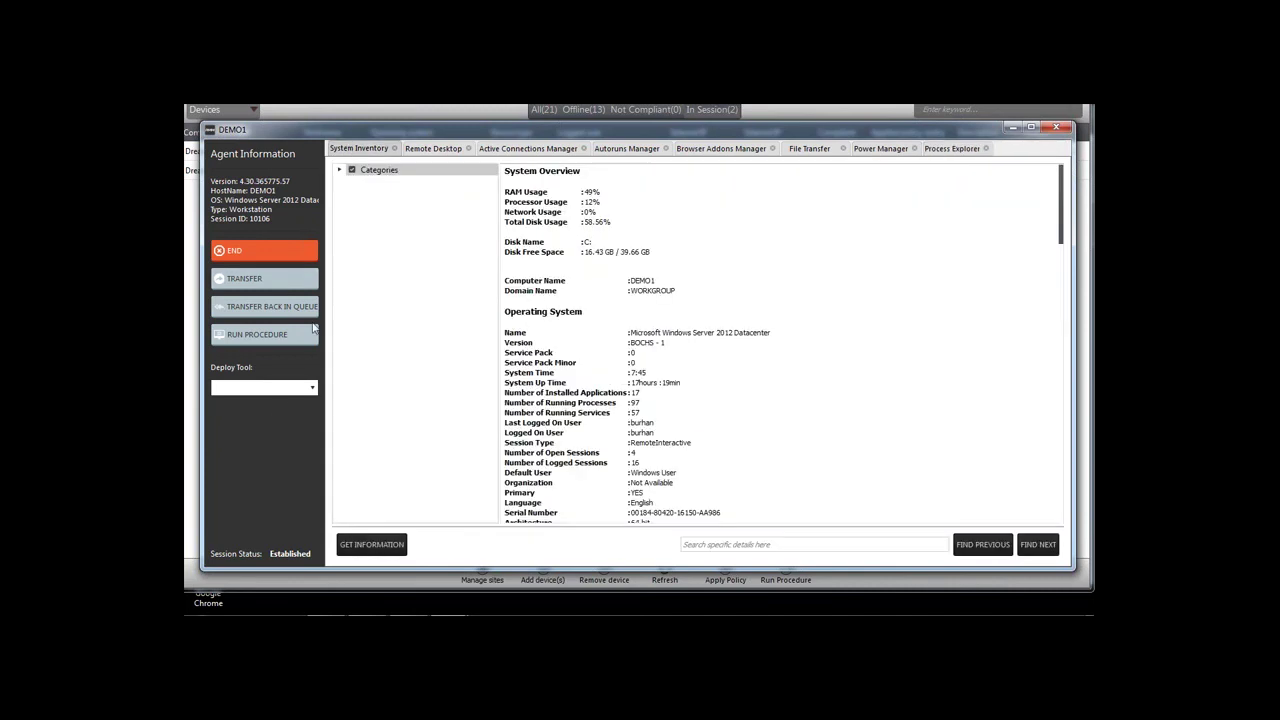
- Scroll through DEMO1's System Inventory details, then open its Remote Desktop view
click(311, 387)
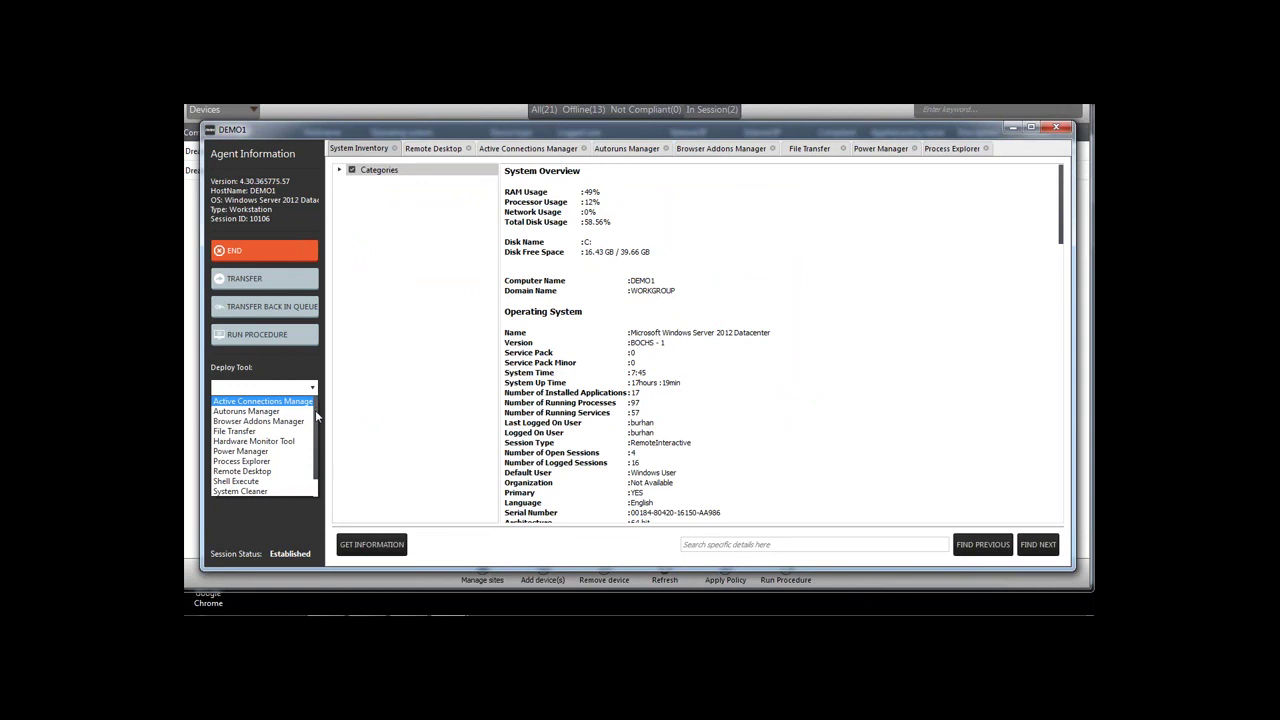
scroll(315, 410, down, 1)
scroll(320, 424, up, 1)
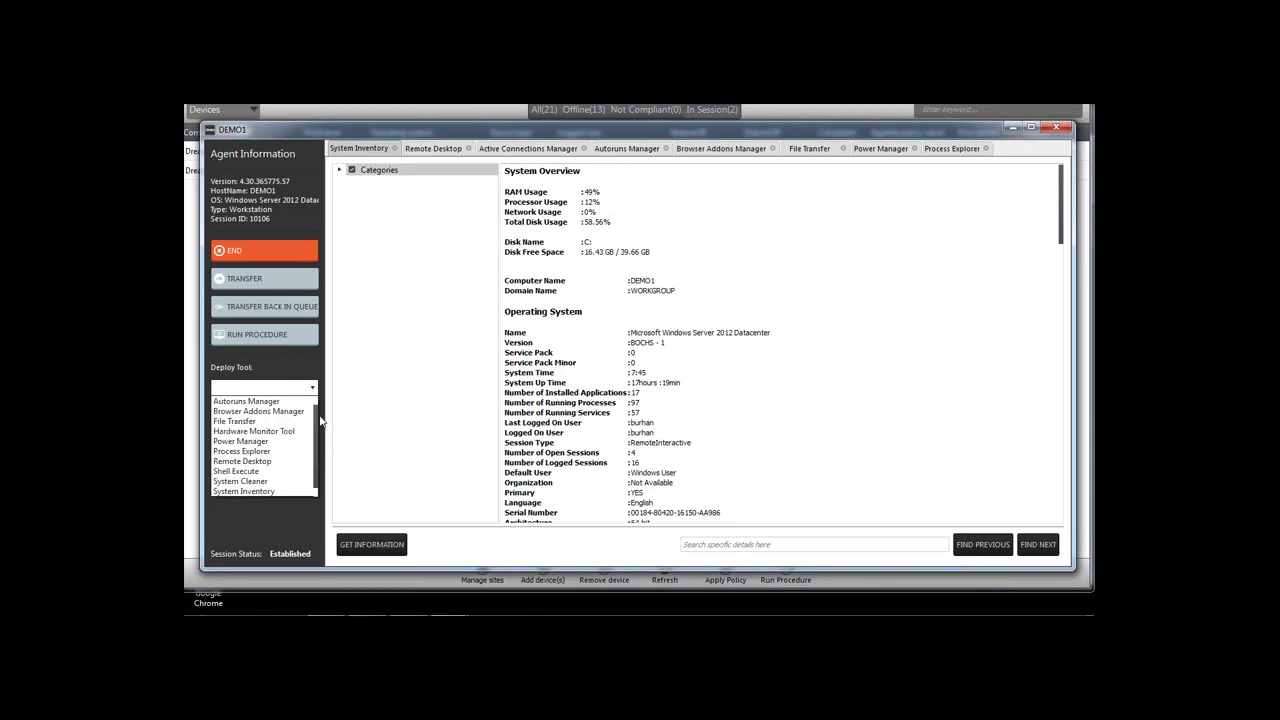
scroll(322, 418, up, 1)
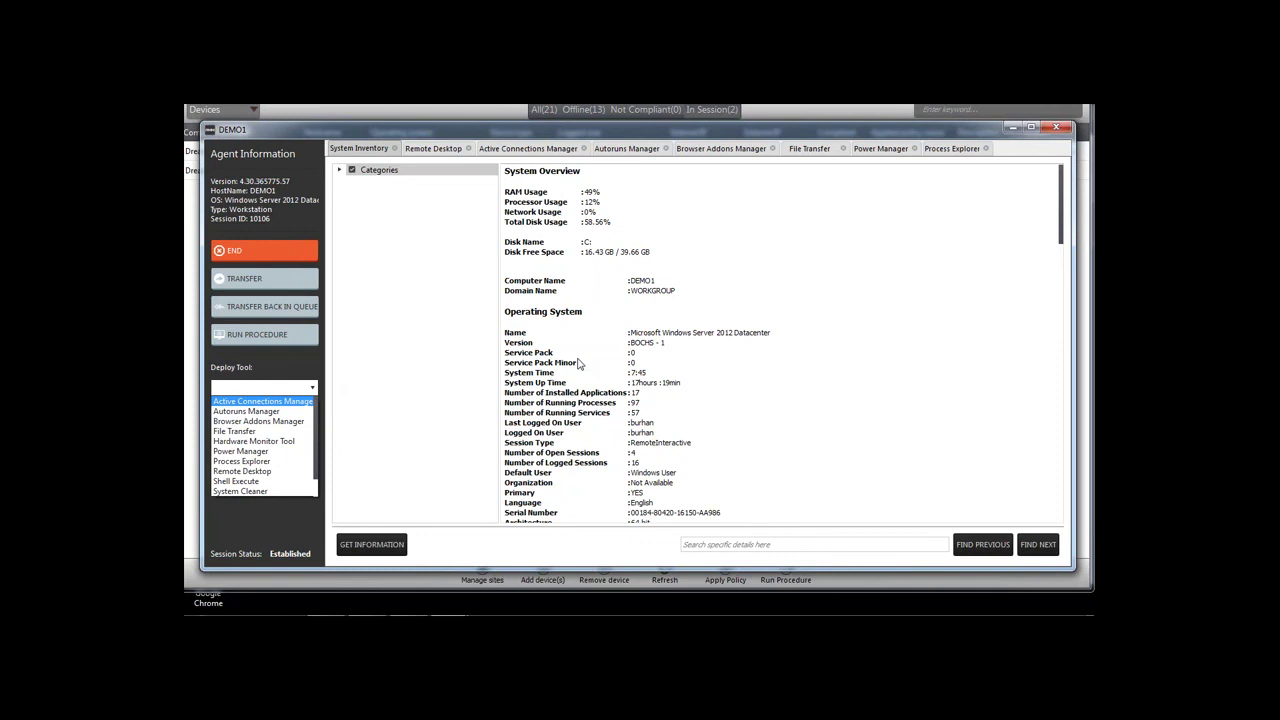
scroll(578, 364, down, 1)
scroll(578, 364, down, 3)
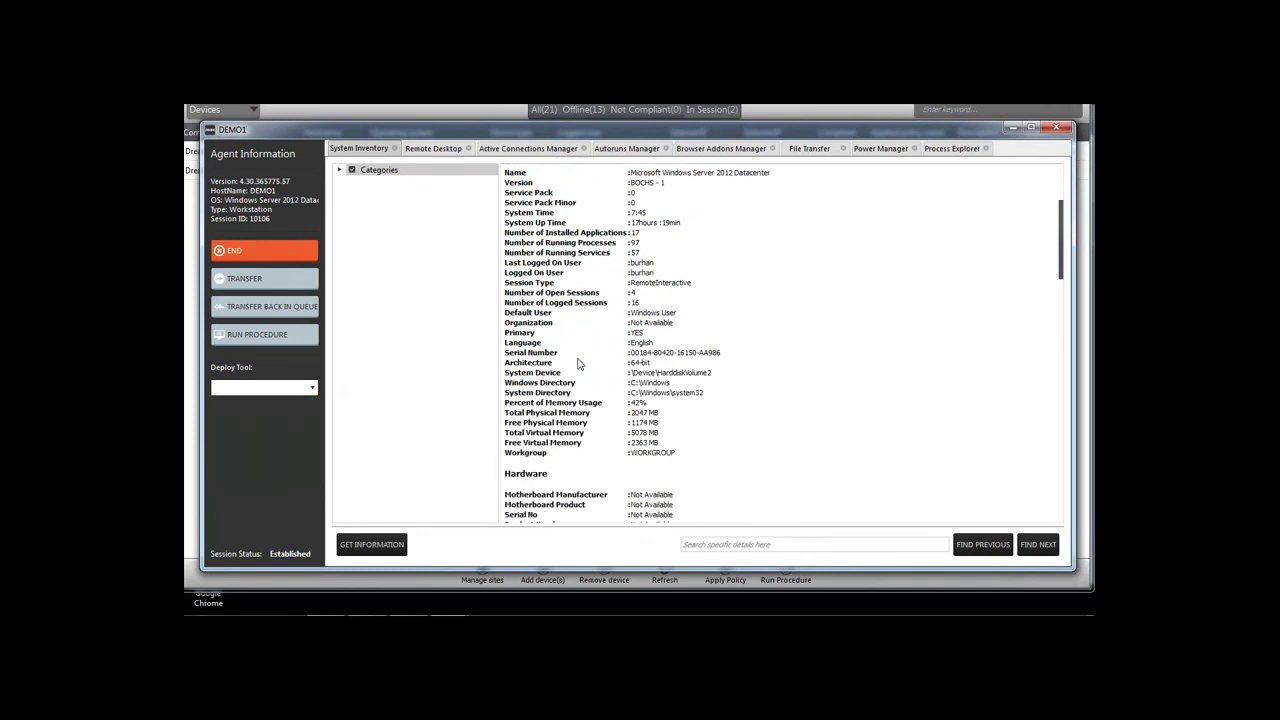
scroll(578, 364, down, 1)
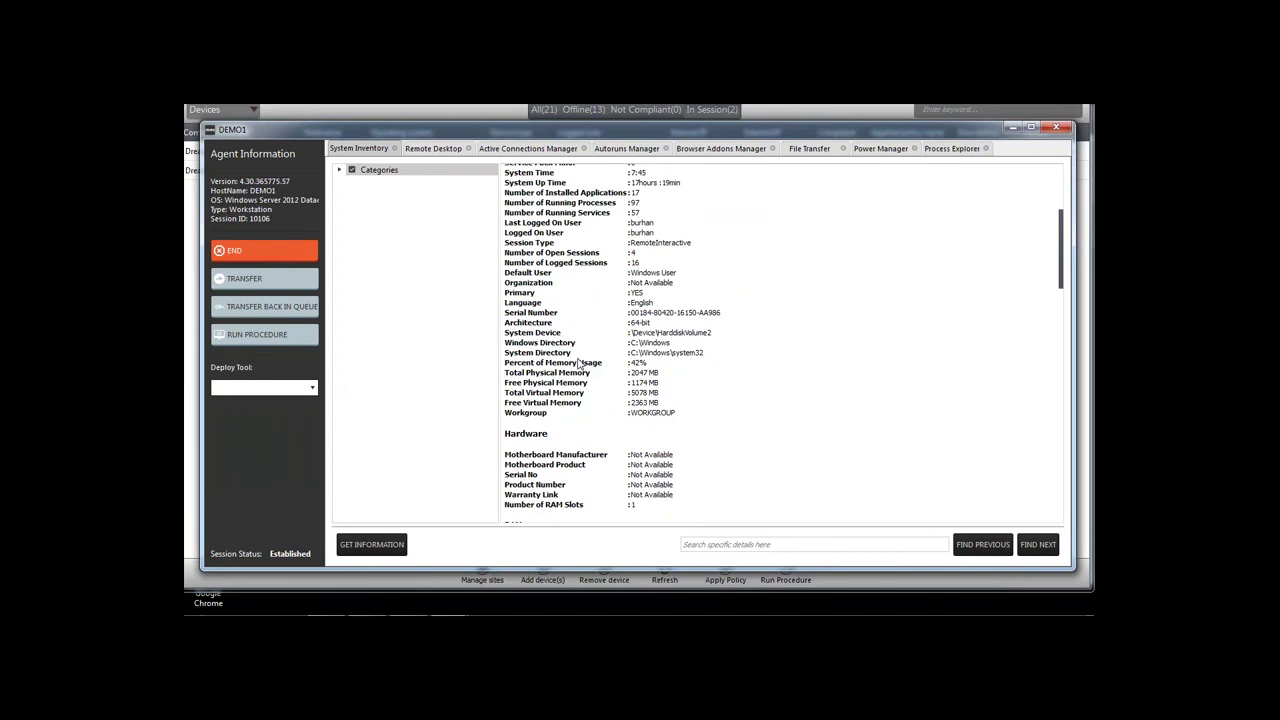
scroll(568, 363, up, 1)
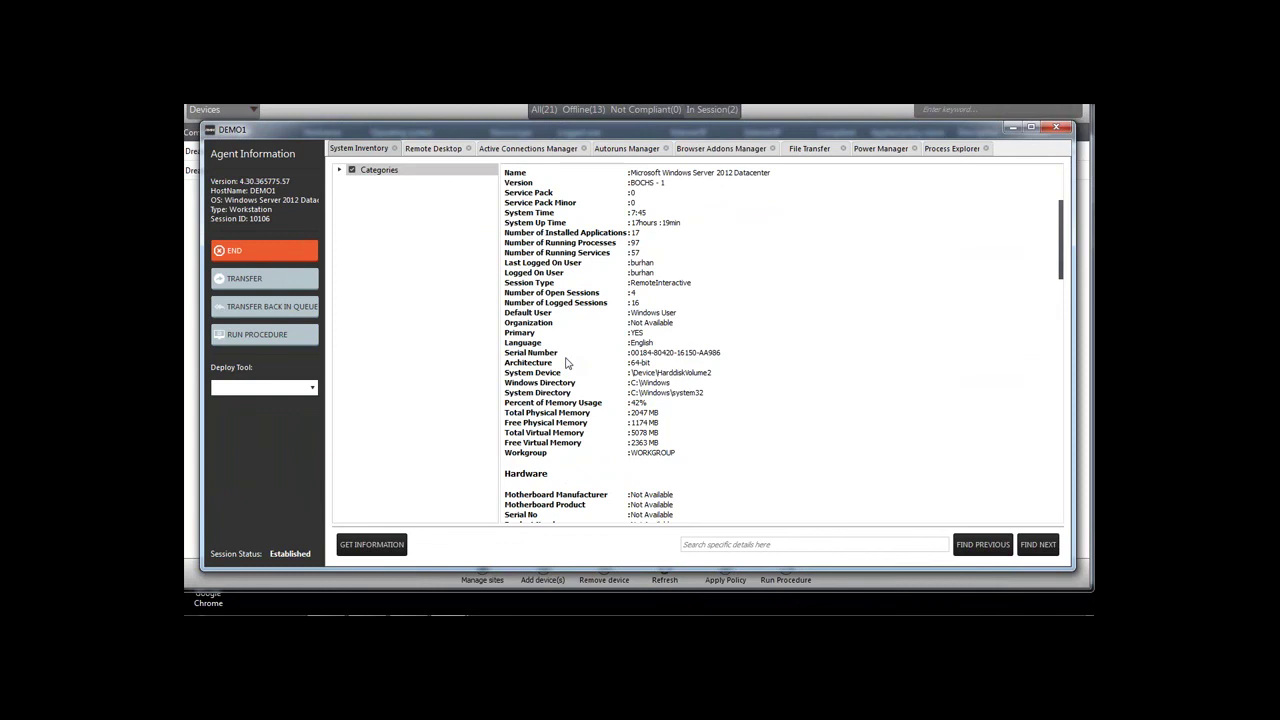
scroll(566, 363, down, 2)
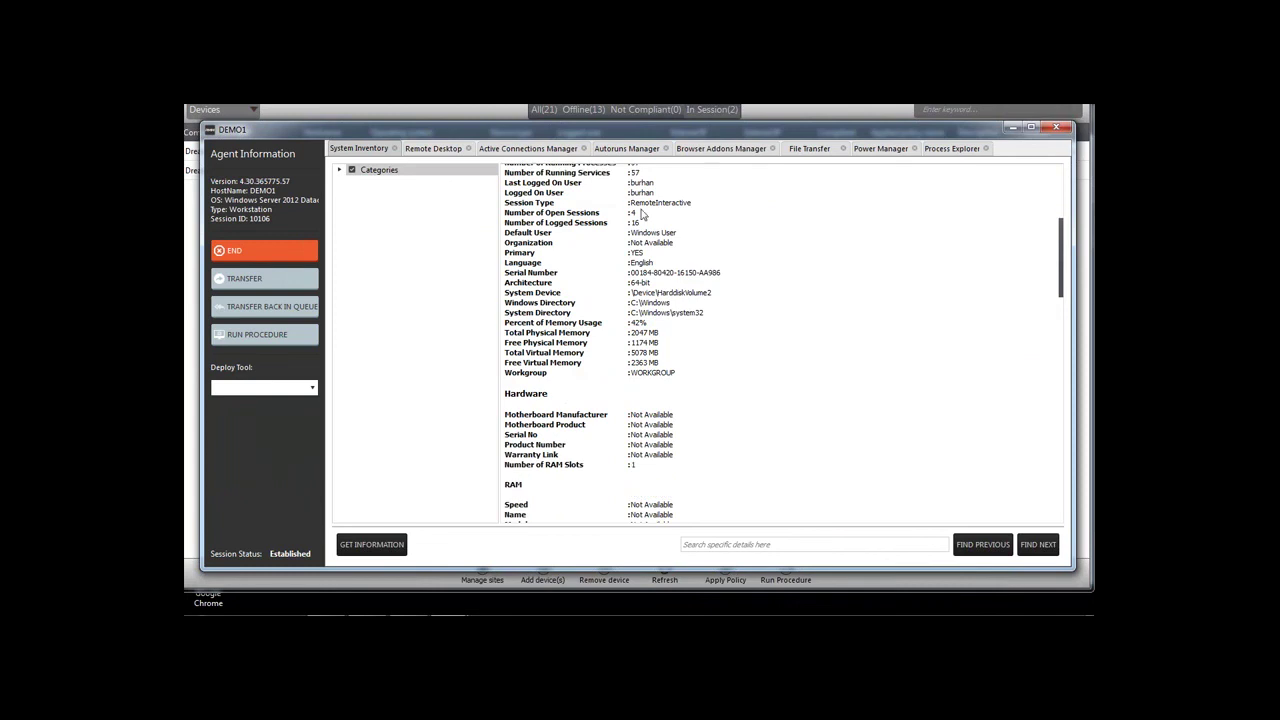
scroll(600, 448, down, 5)
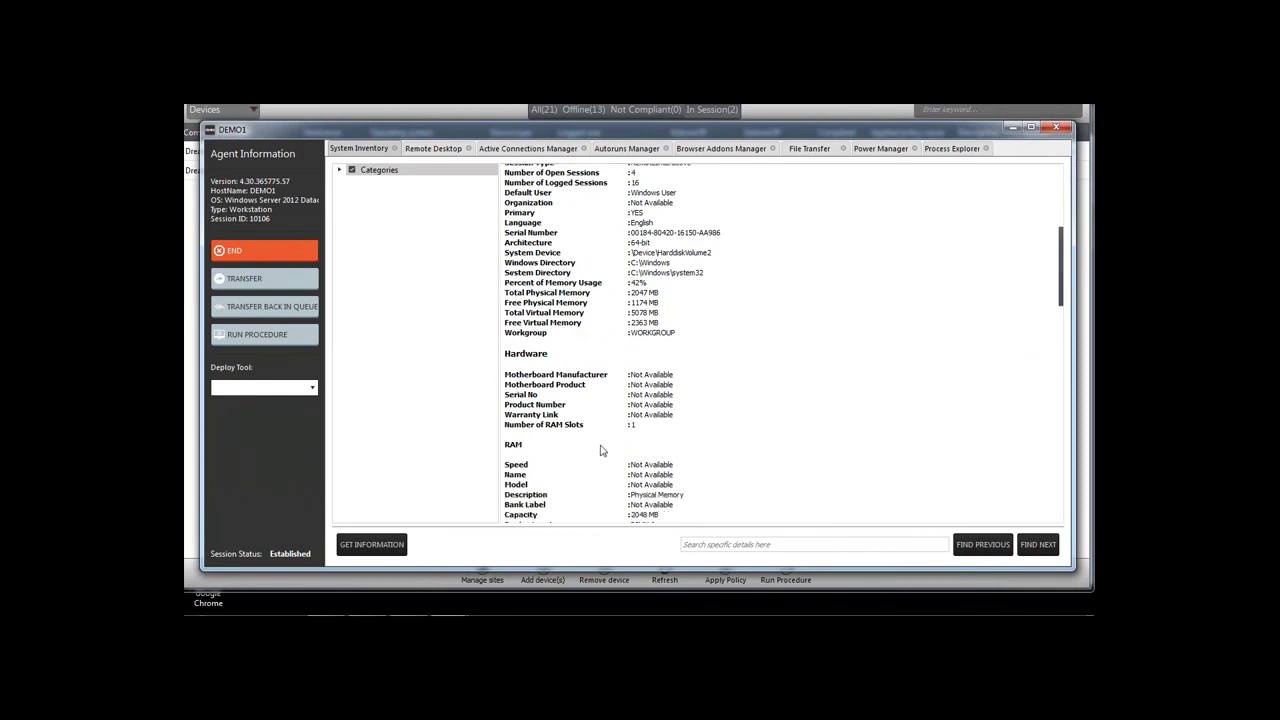
scroll(600, 450, down, 12)
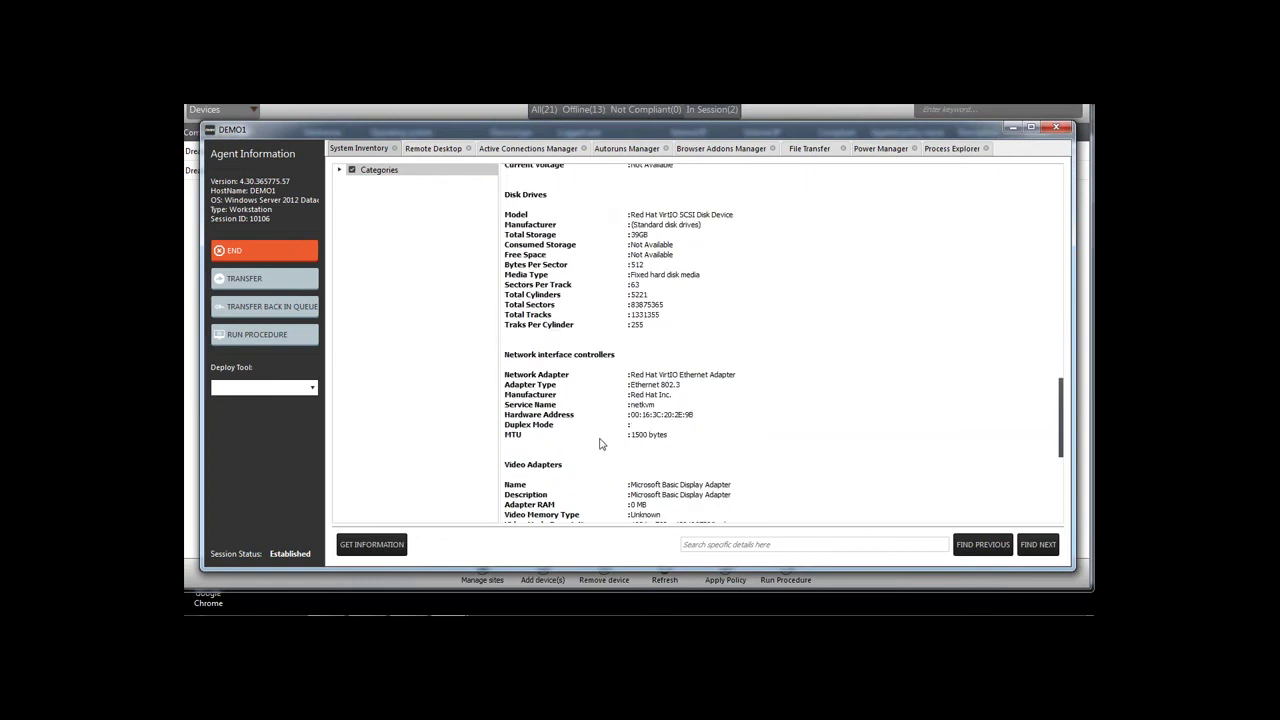
scroll(600, 444, down, 4)
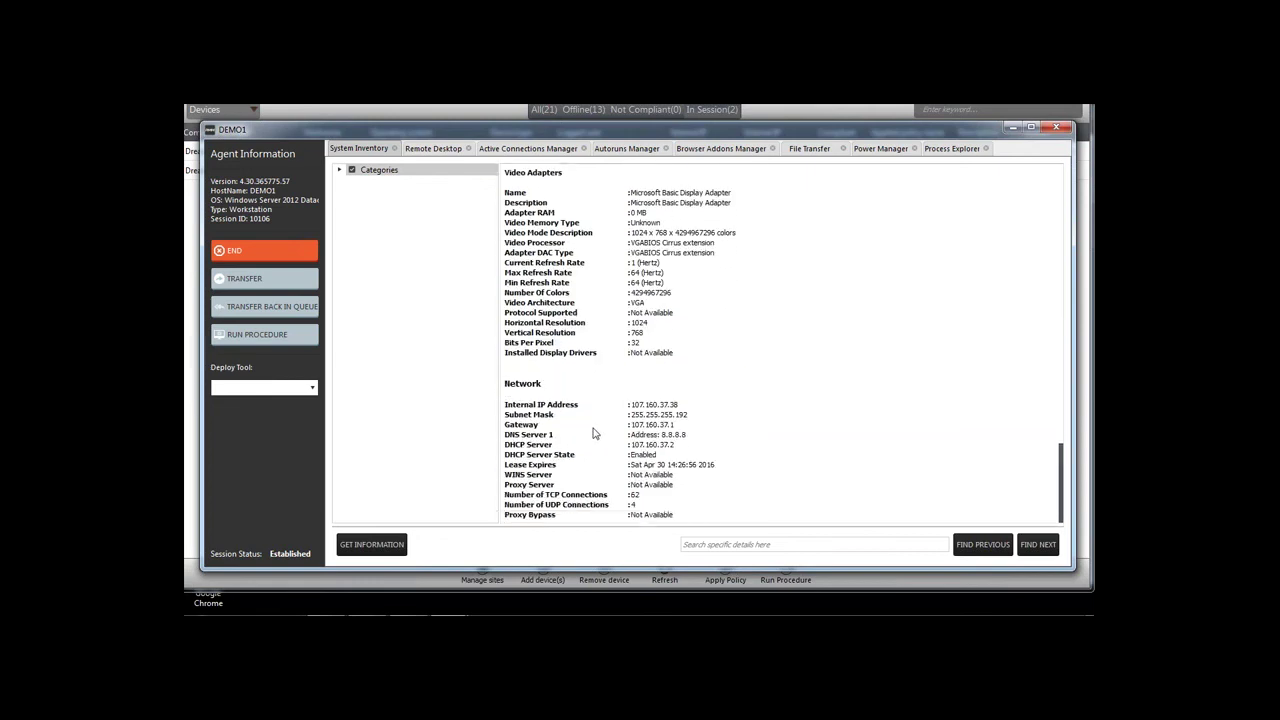
scroll(594, 432, up, 20)
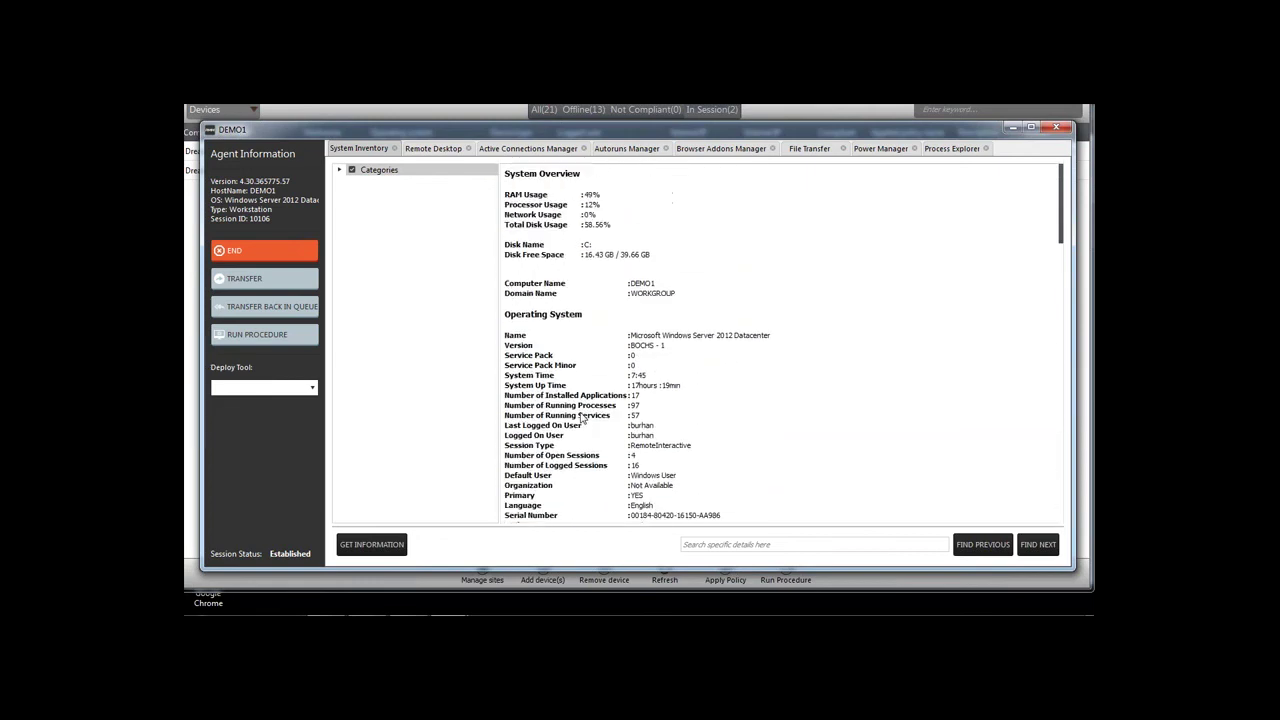
click(445, 152)
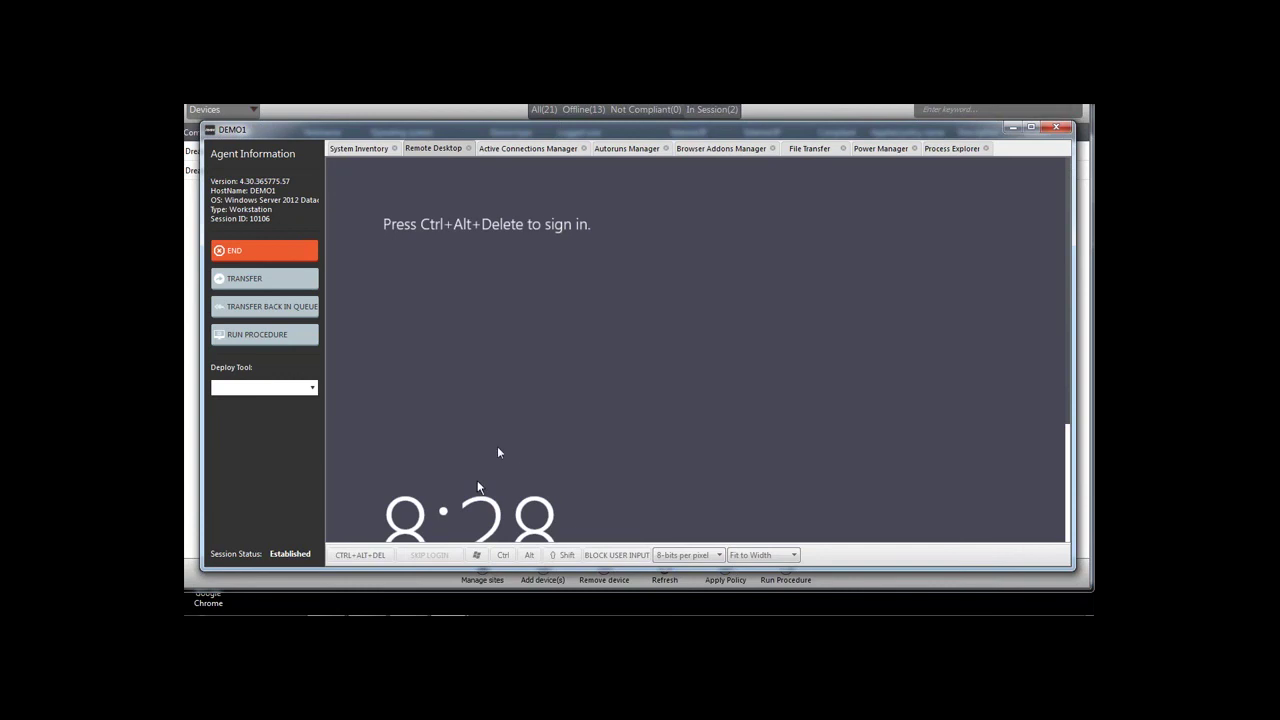
- Show DEMO1's Active Connections Manager listing processes like svchost.exe and chrome.exe with PIDs
click(535, 149)
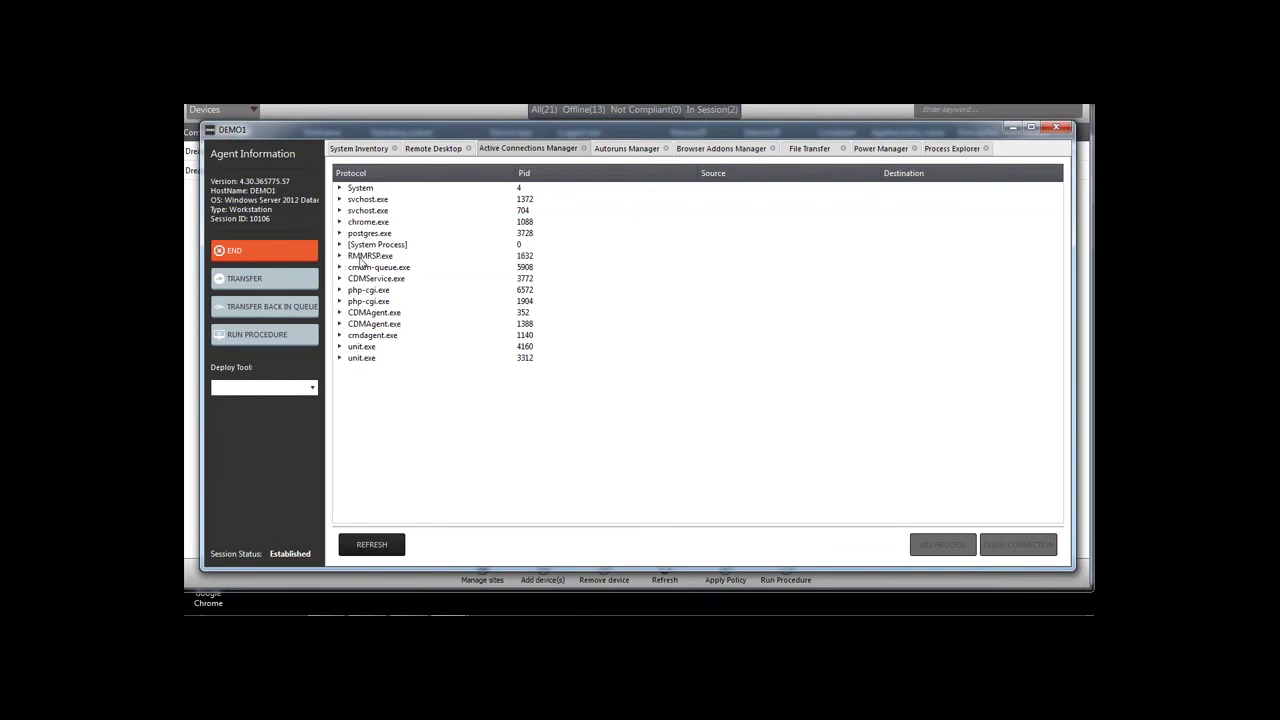
- Expand System, [System Process], cmdm-queue.exe, CDMService.exe and svchost.exe to inspect their connections
click(362, 258)
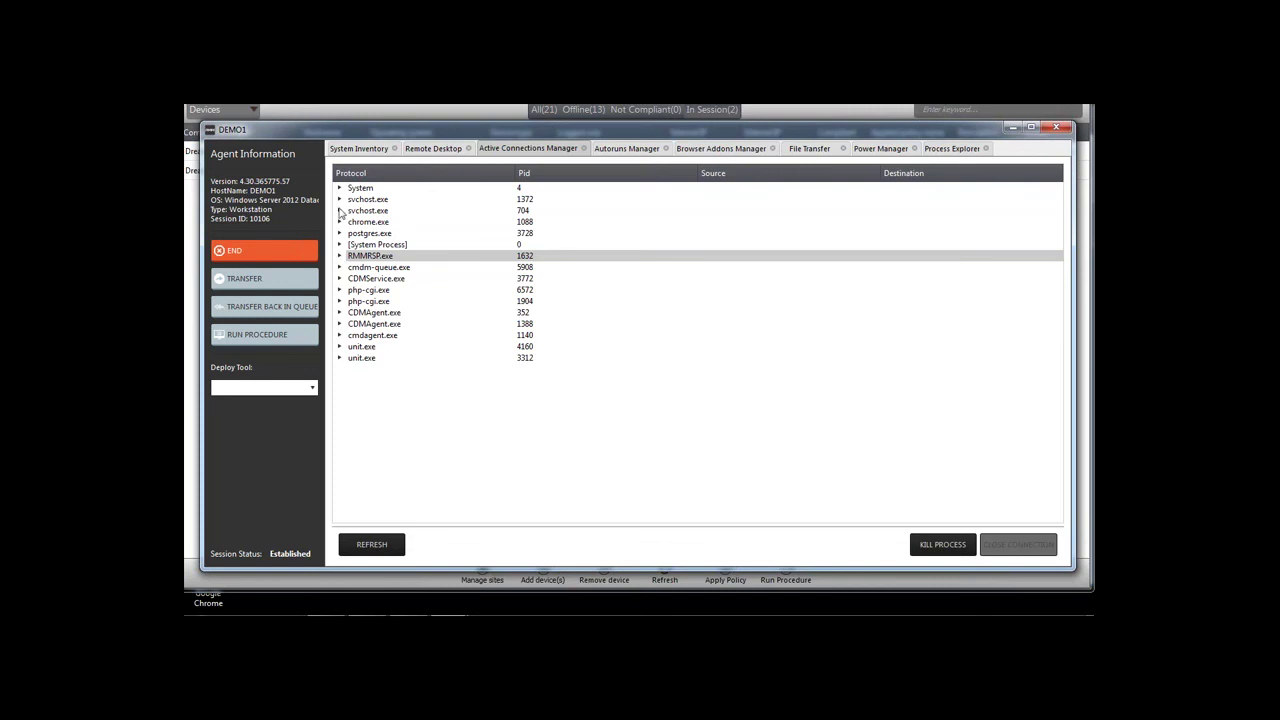
click(339, 188)
click(340, 268)
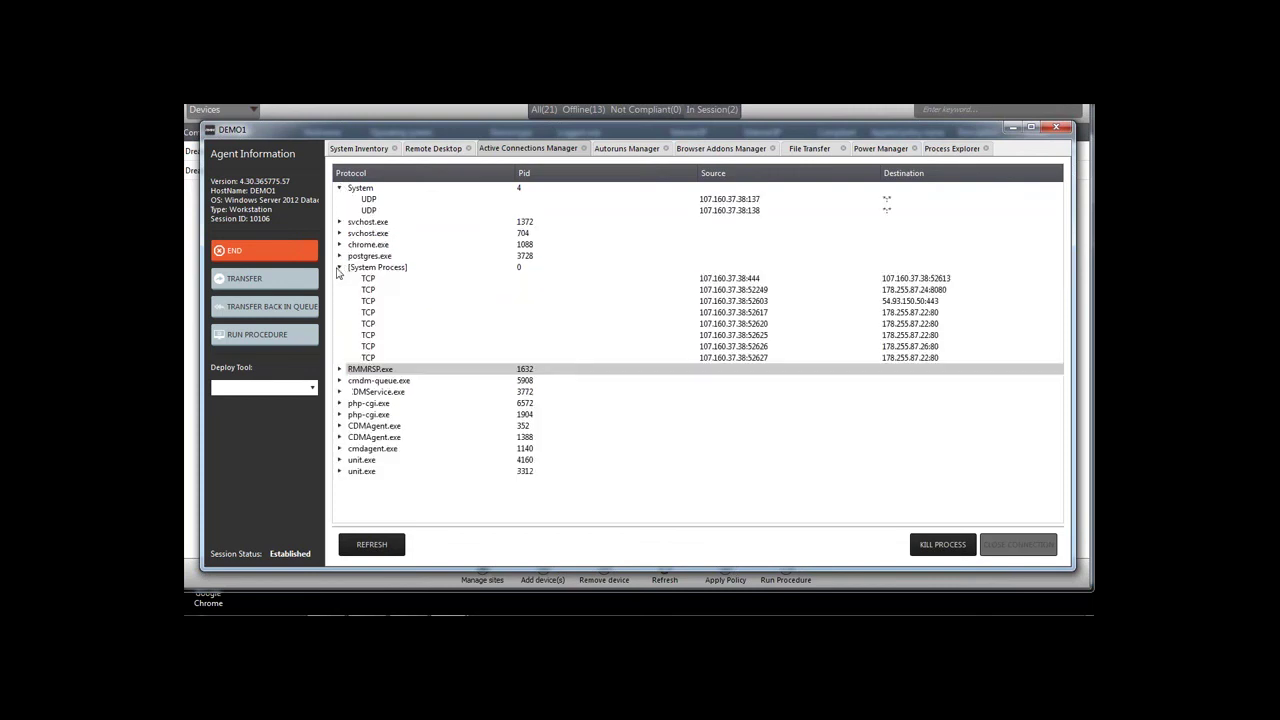
click(339, 380)
scroll(437, 416, down, 1)
scroll(437, 416, down, 3)
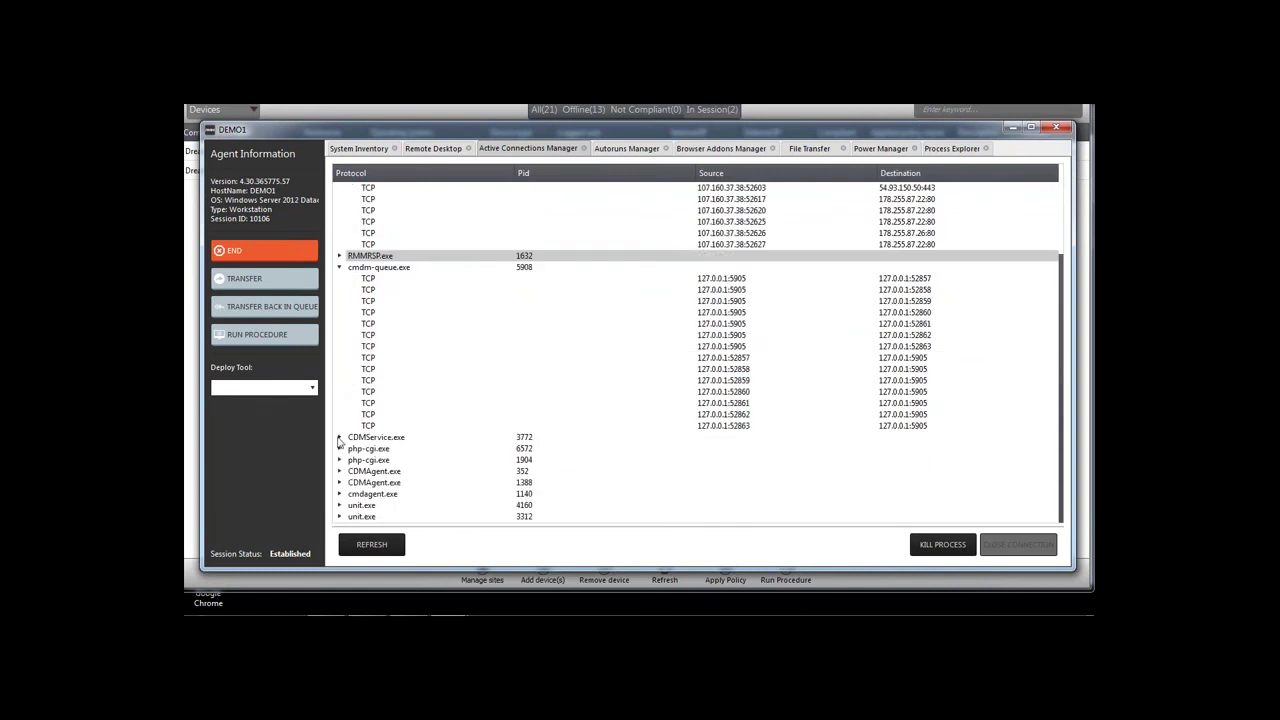
click(339, 437)
scroll(353, 355, up, 5)
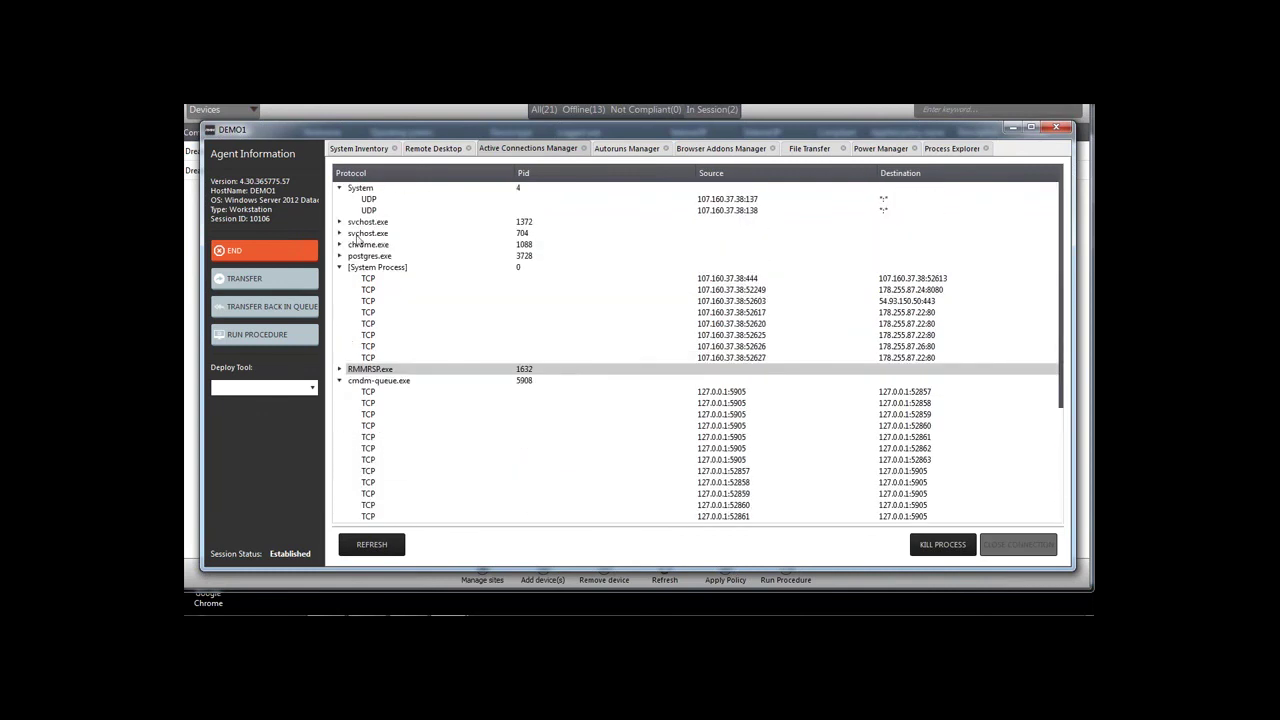
click(339, 233)
- Select chrome.exe, refresh the connections list, then open Autoruns Manager
click(365, 268)
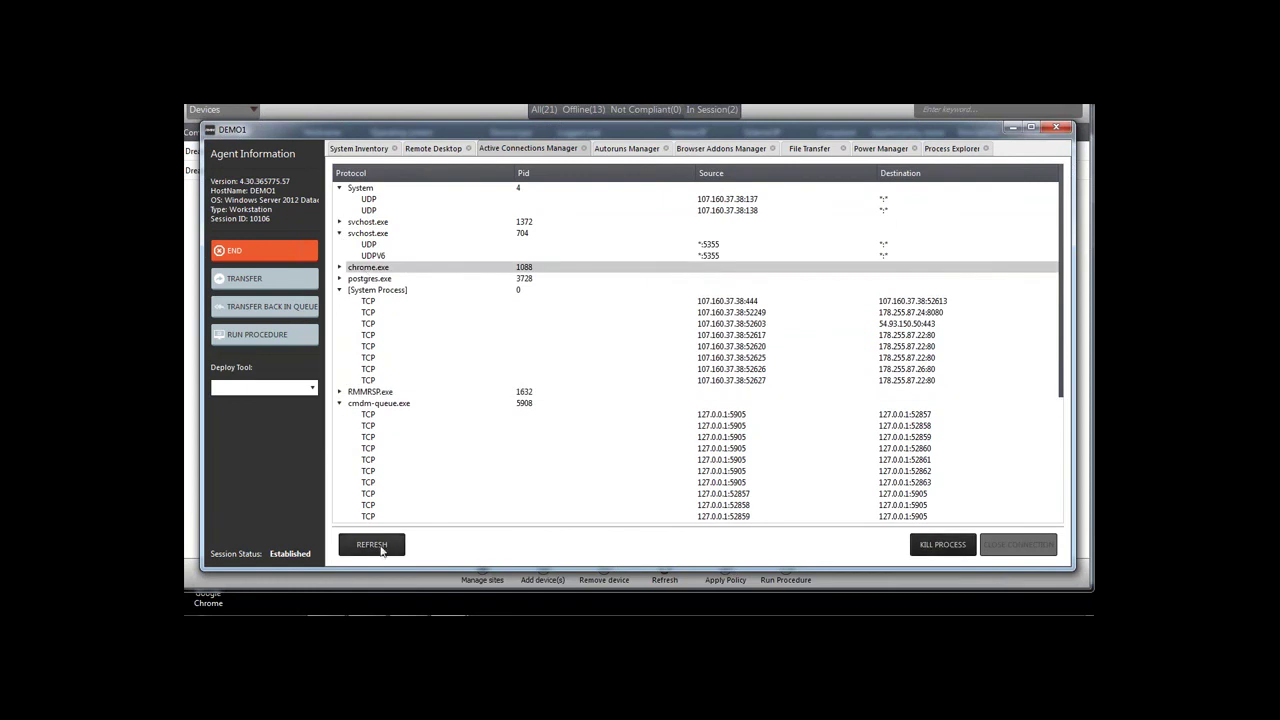
click(375, 545)
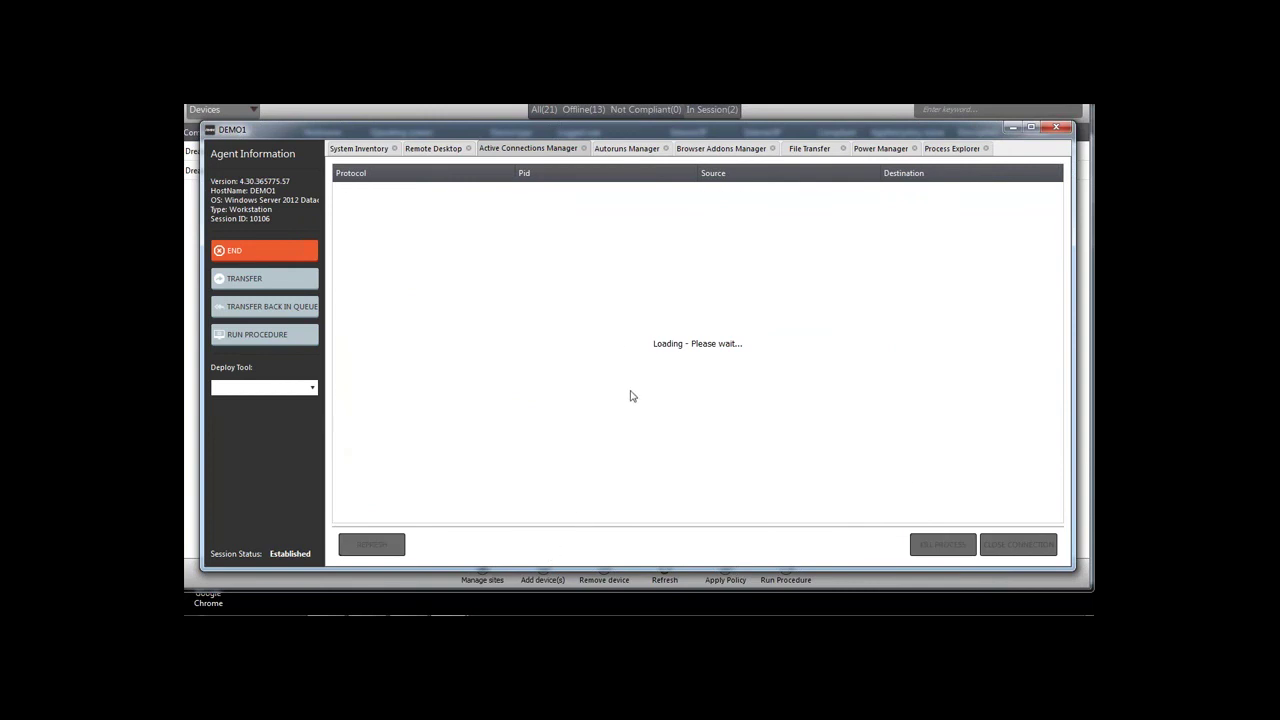
click(624, 149)
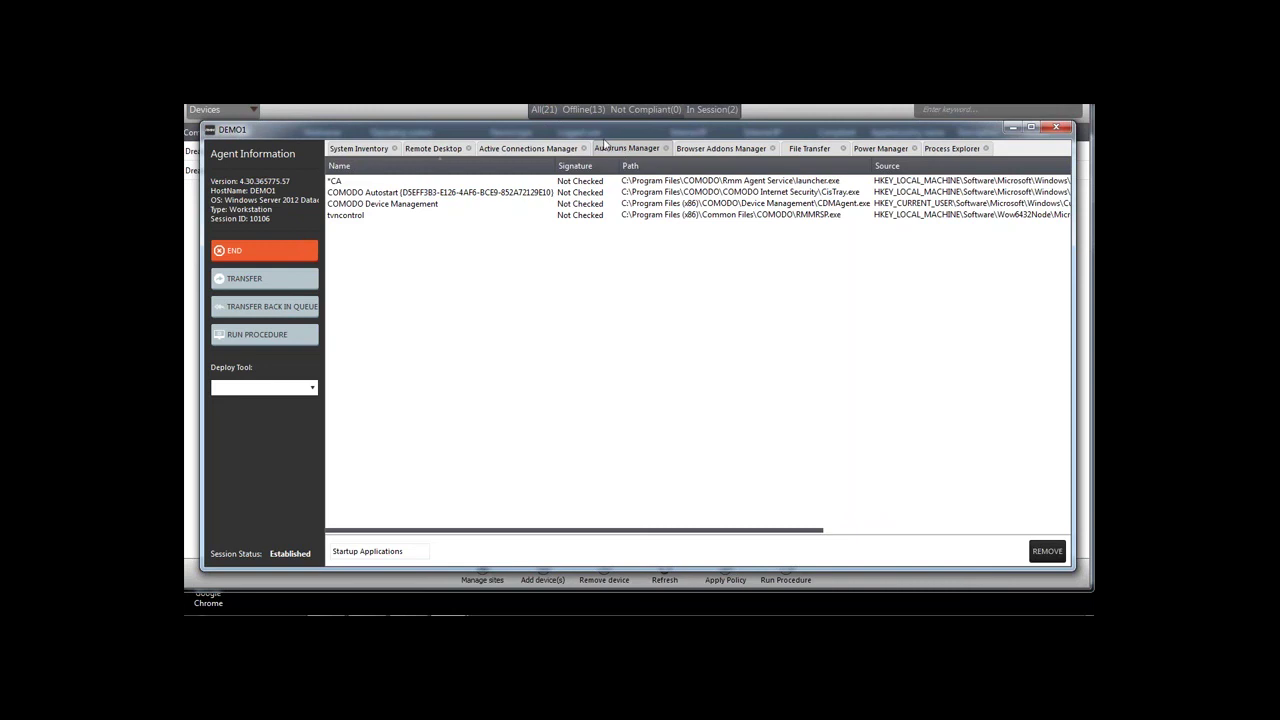
- Review the COMODO Autostart, COMODO Device Management and tvncontrol startup entries, then open Browser Addons Manager
click(402, 194)
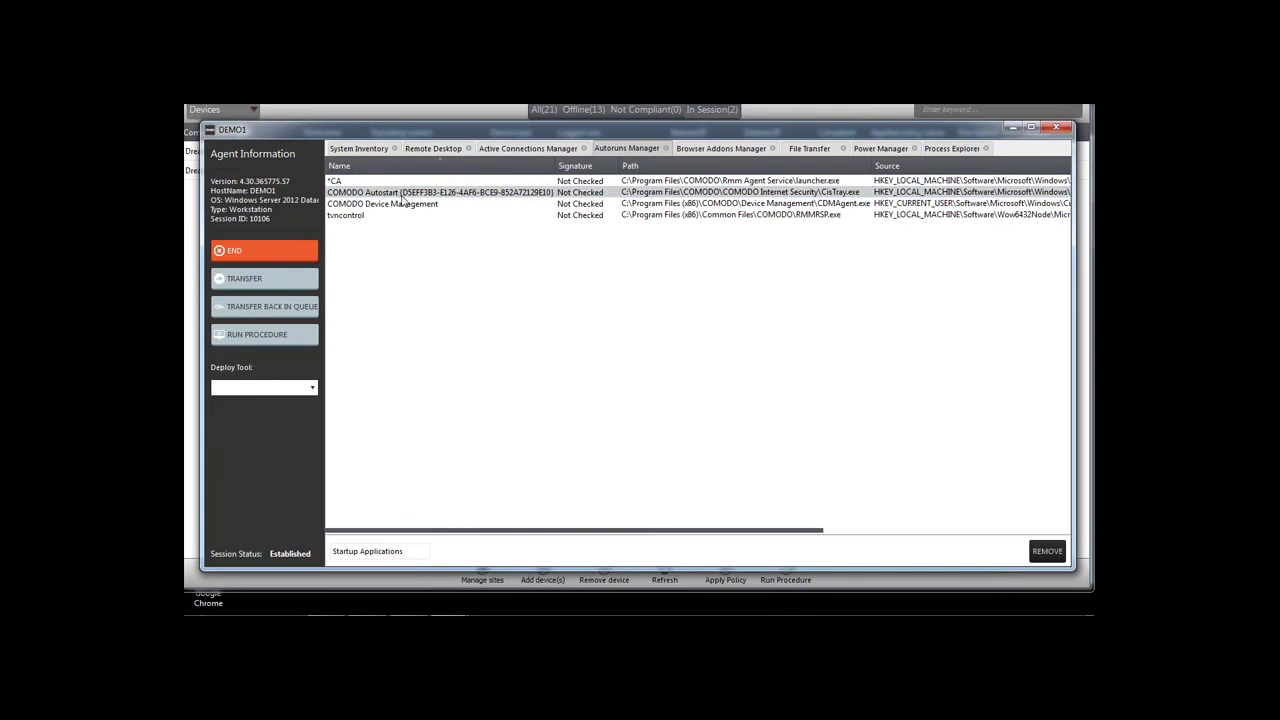
click(378, 205)
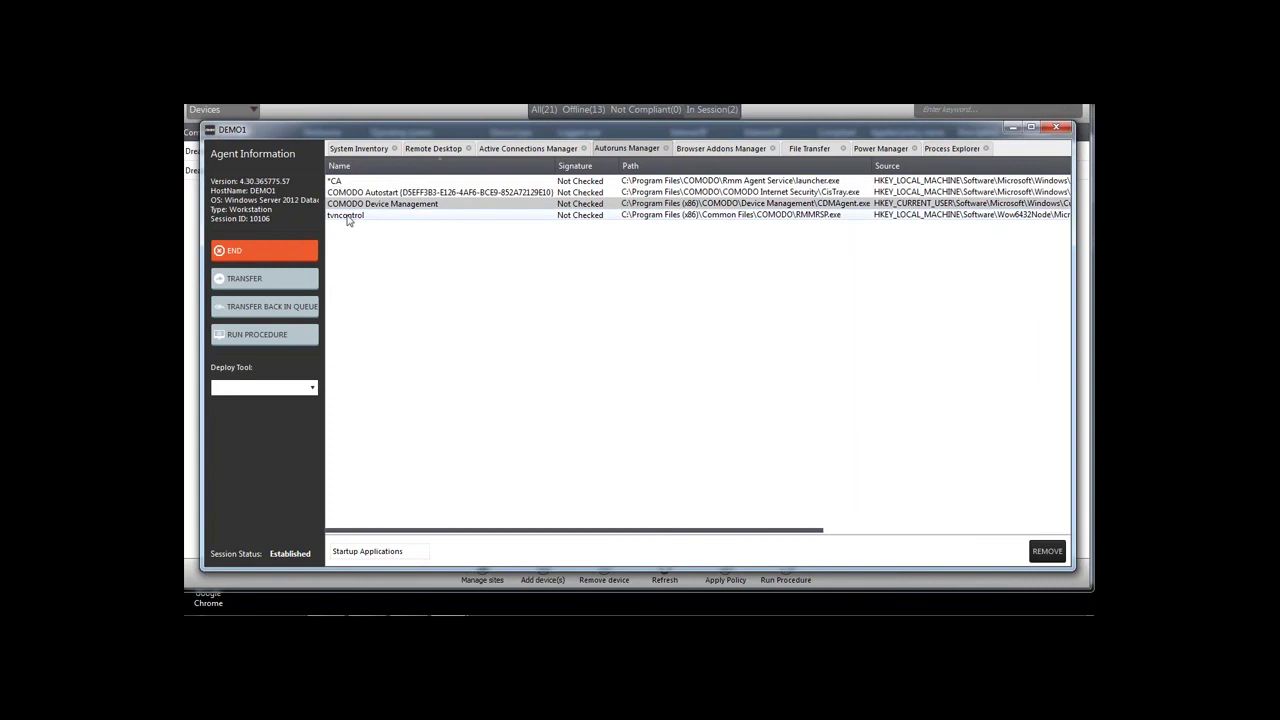
click(349, 218)
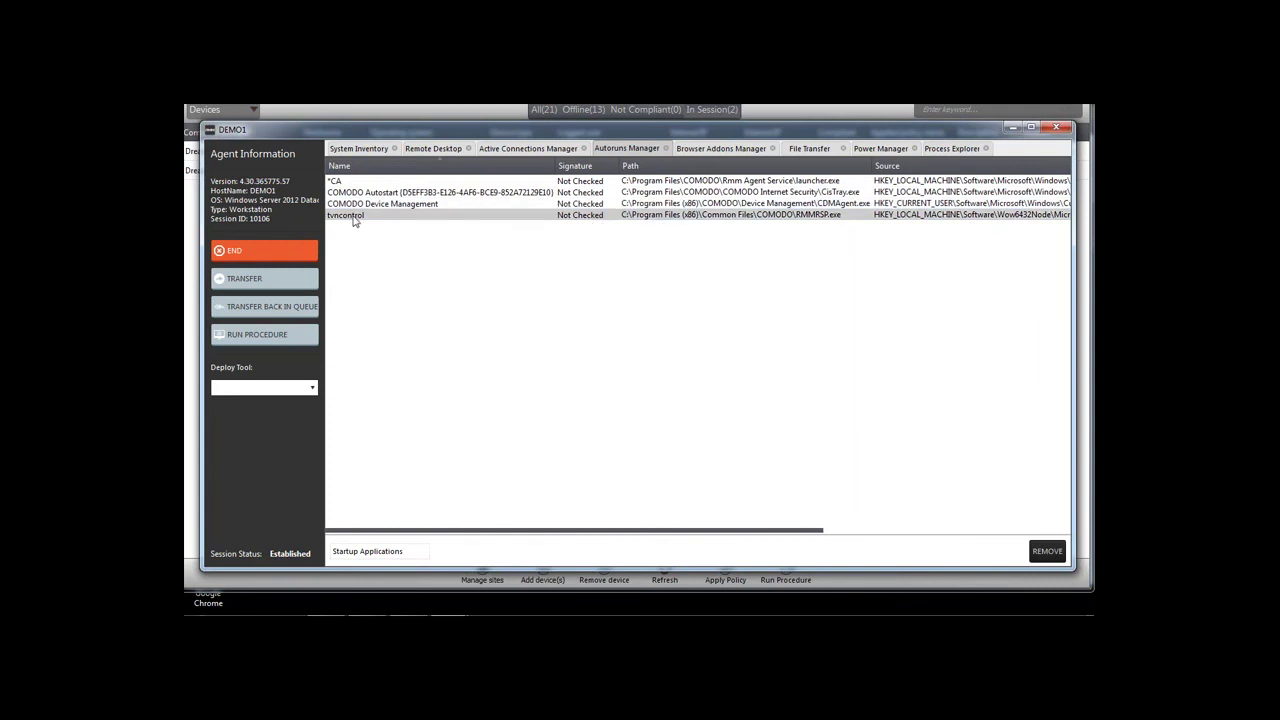
click(826, 190)
click(827, 205)
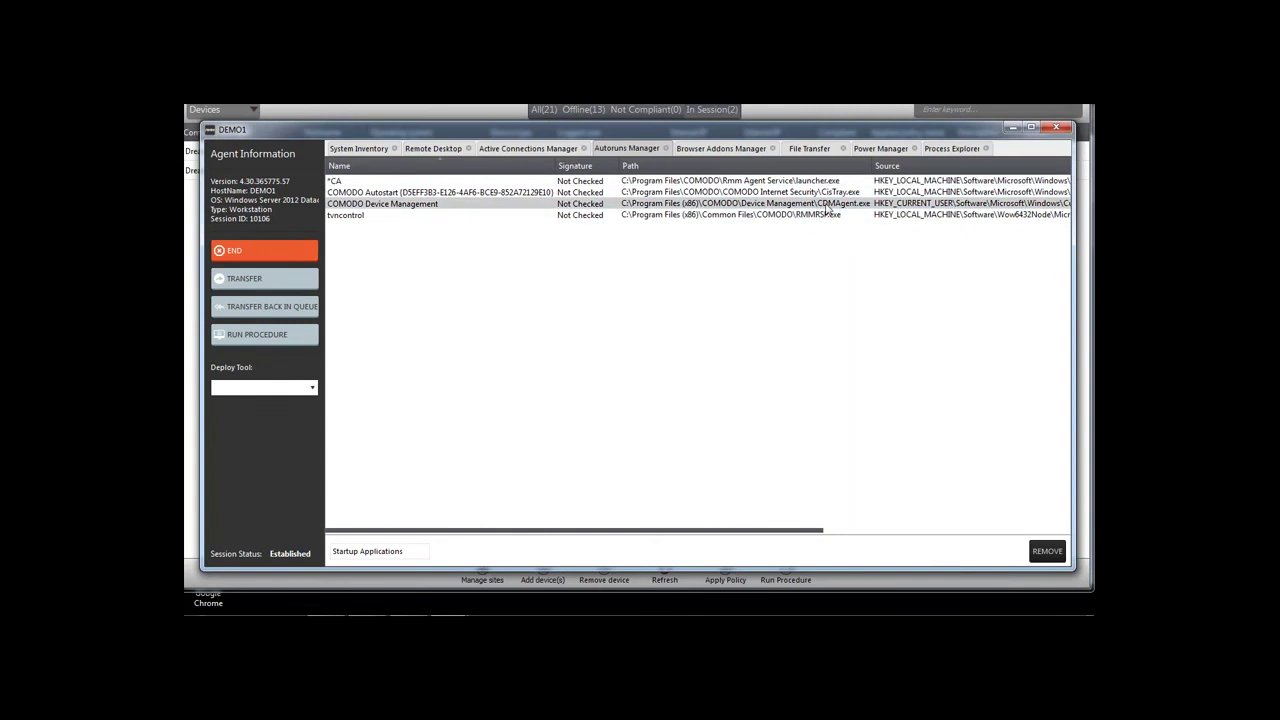
click(944, 193)
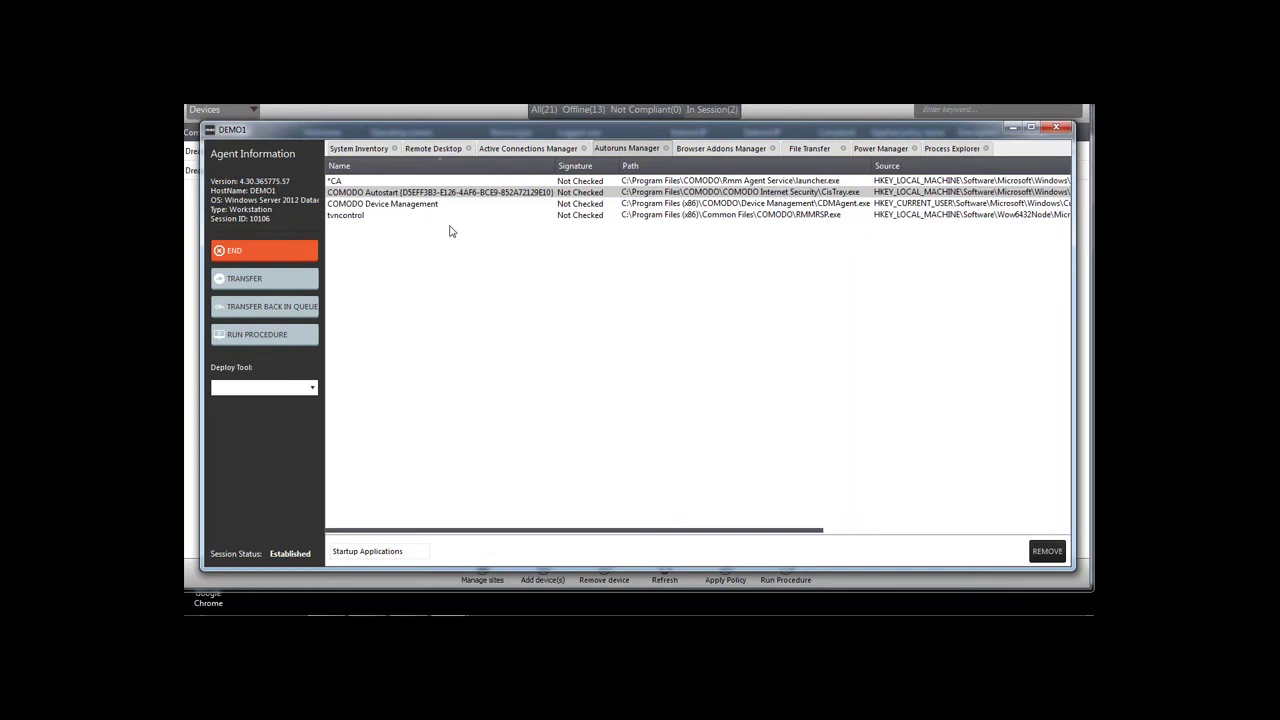
click(703, 154)
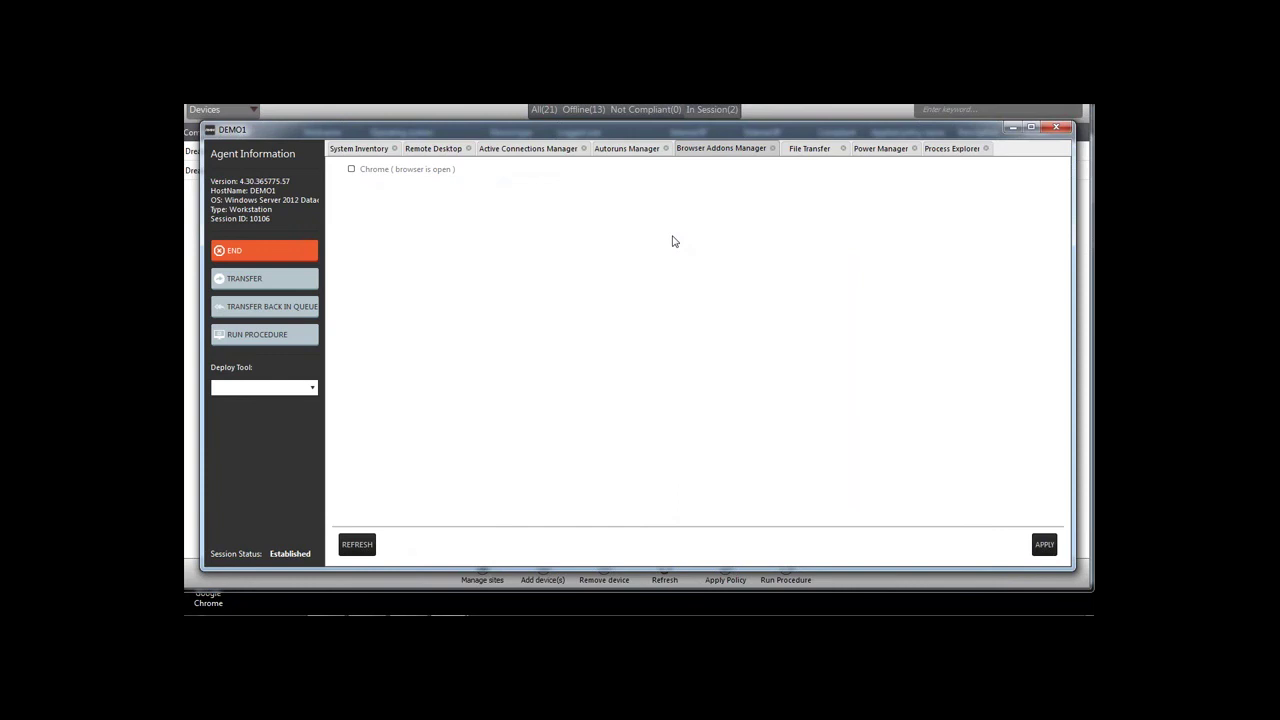
- View DEMO1's File Transfer panes, then its Power Manager restart and shutdown options
click(810, 150)
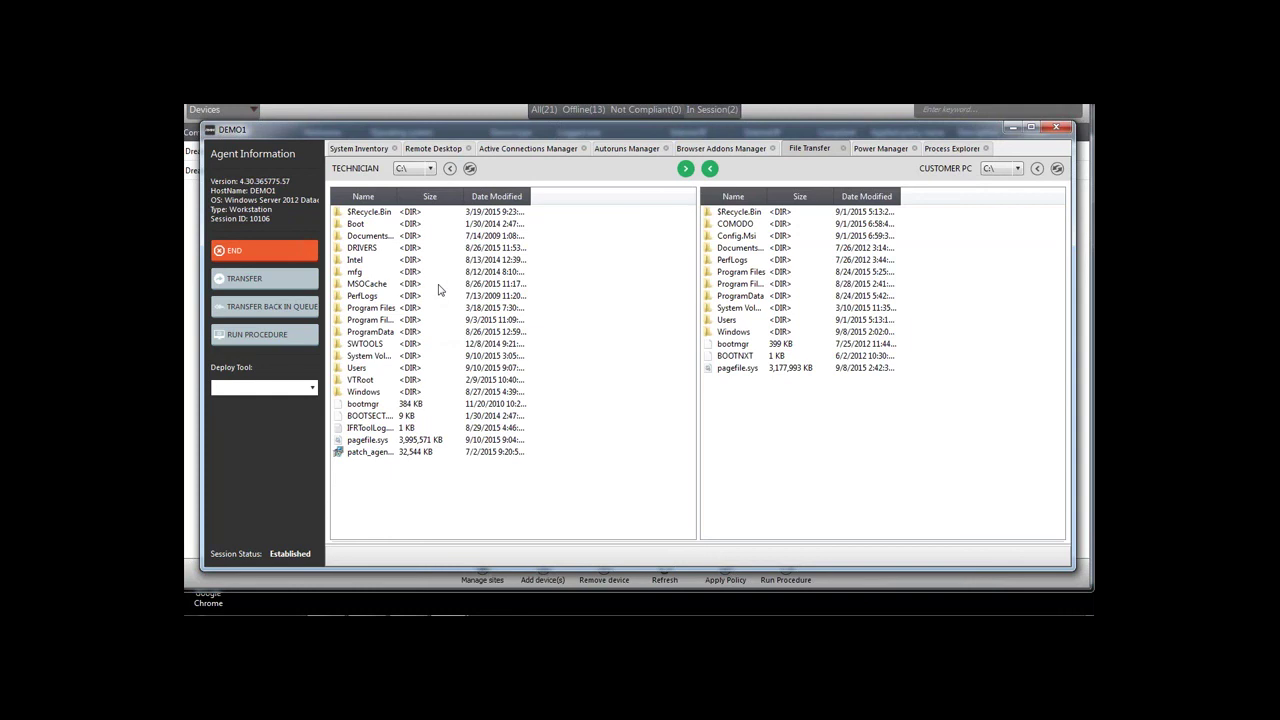
click(876, 155)
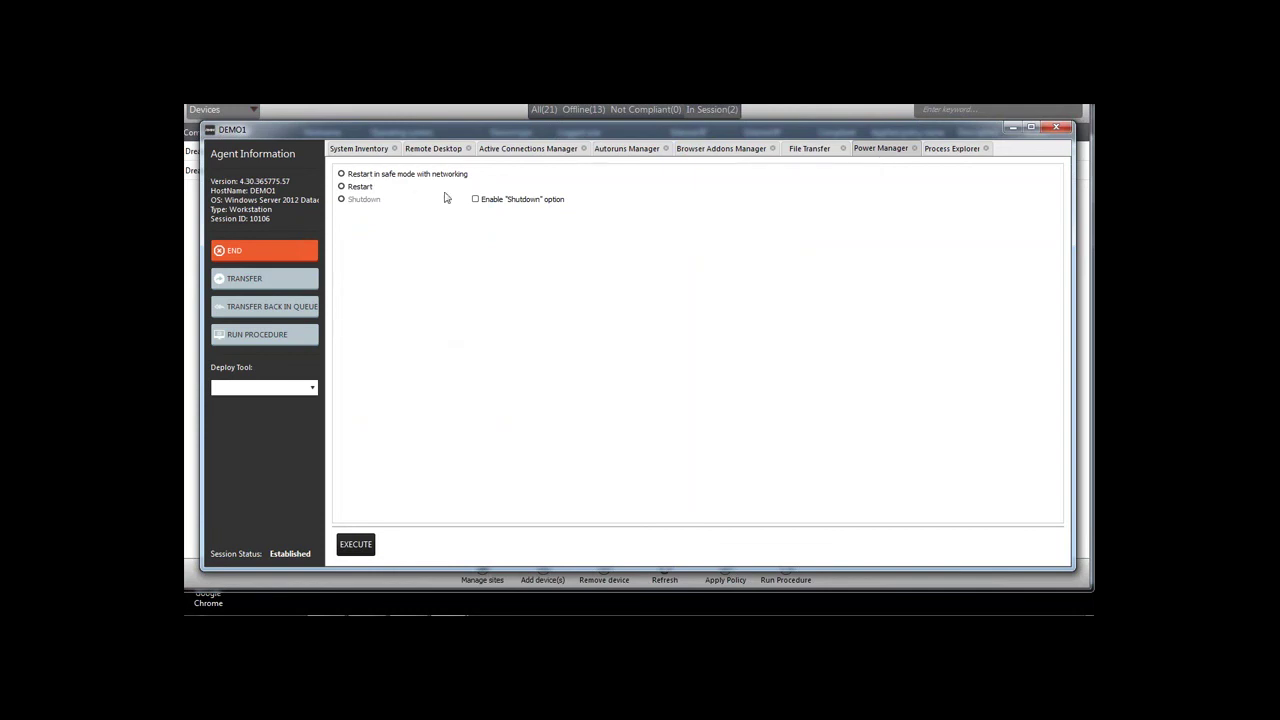
- Open DEMO1's Process Explorer to list running processes like explorer.exe, chrome.exe and notepad.exe
click(968, 154)
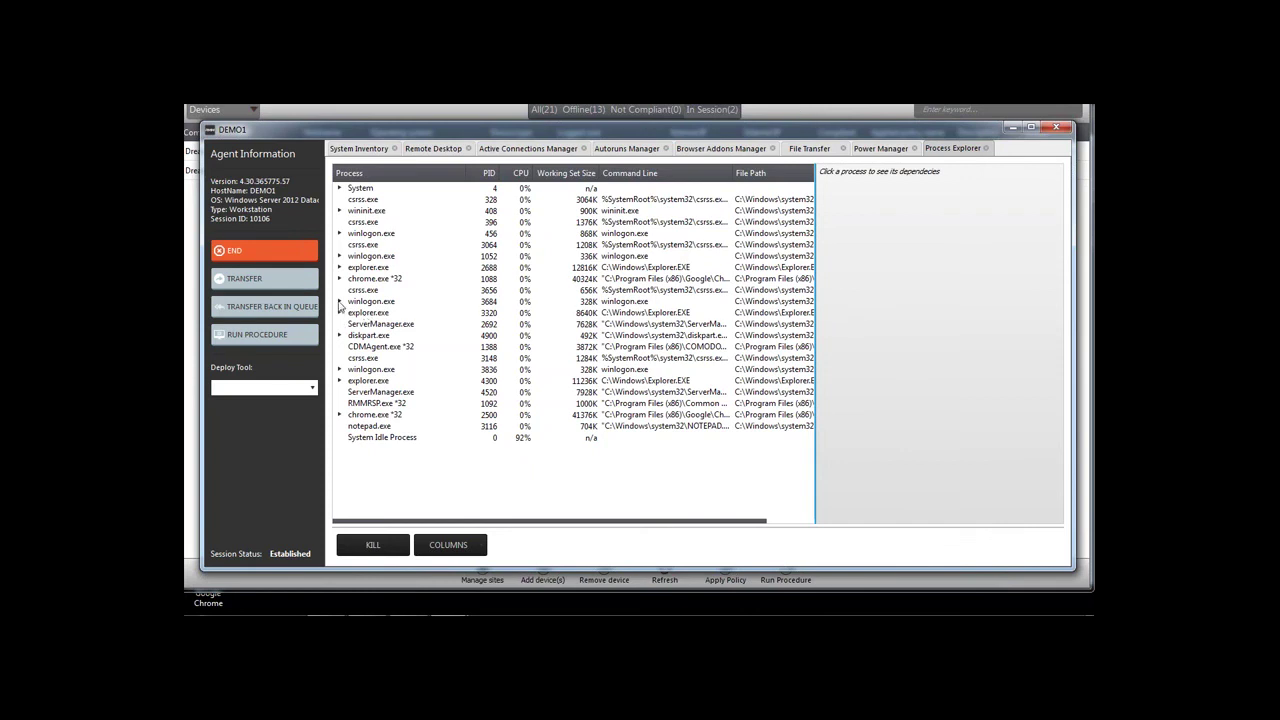
- Expand winlogon.exe and chrome.exe child processes, and list modules for dwm.exe and both csrss.exe processes
click(339, 303)
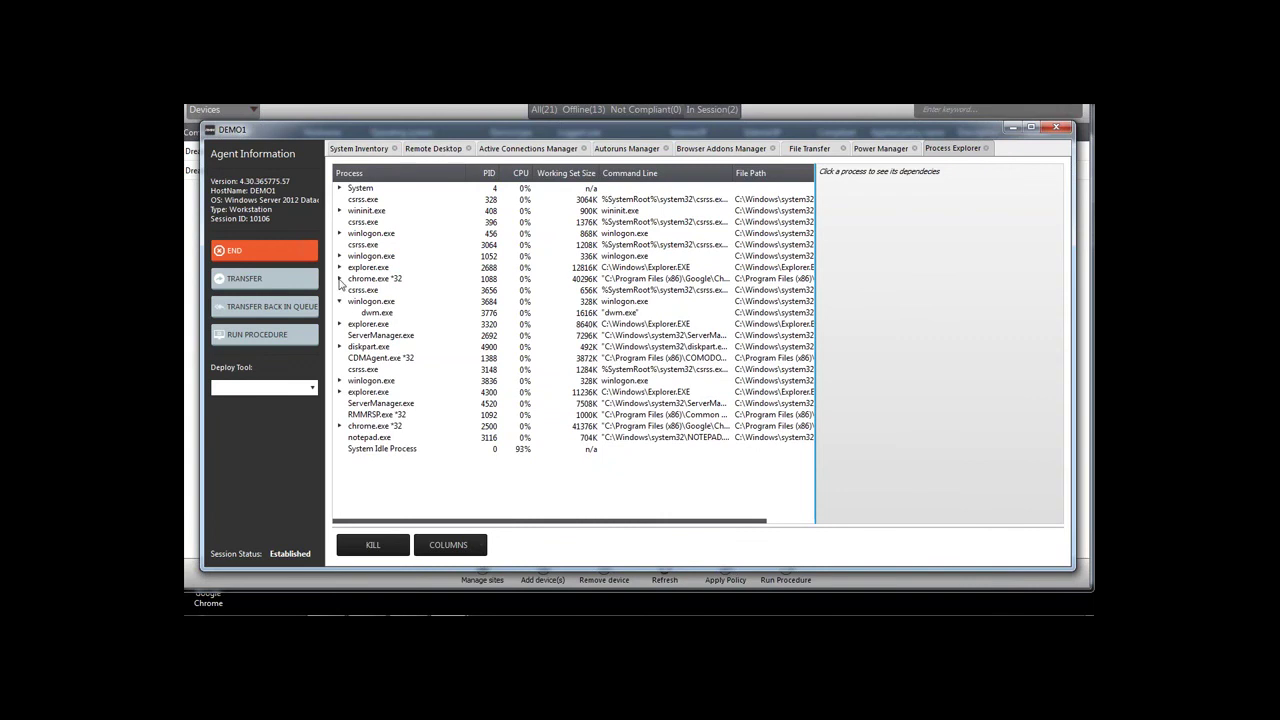
click(340, 280)
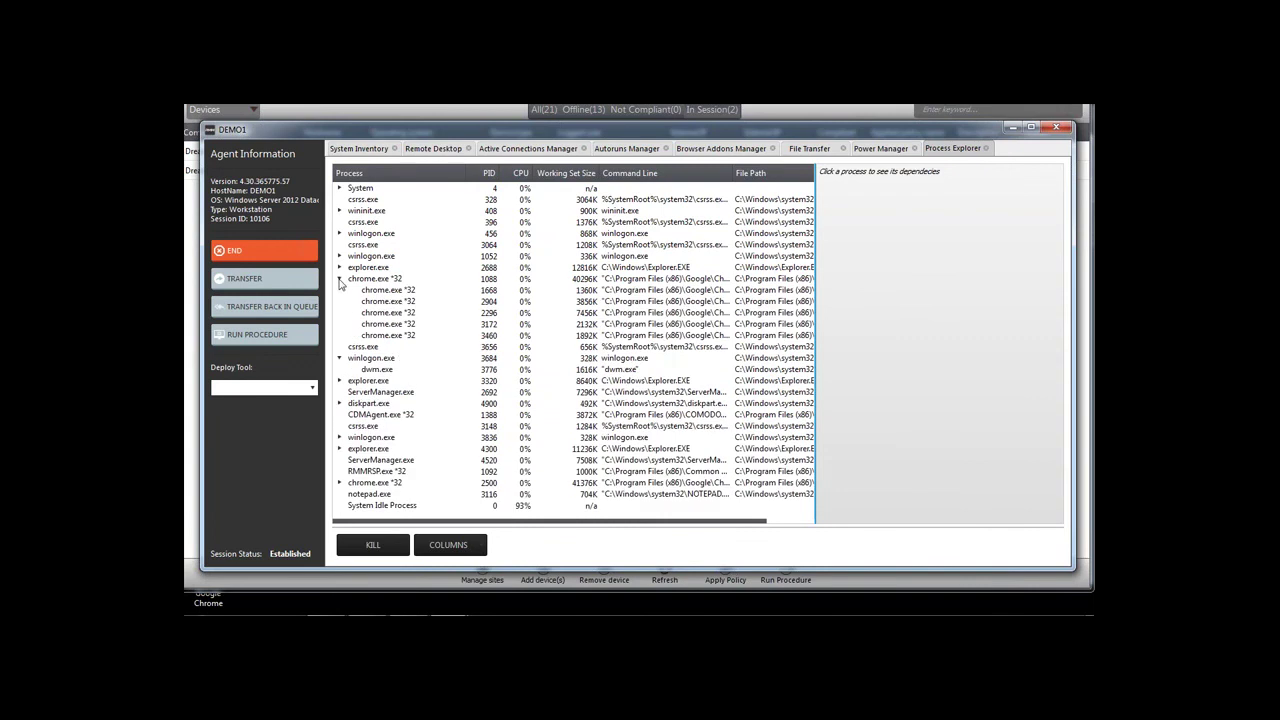
click(339, 437)
click(376, 448)
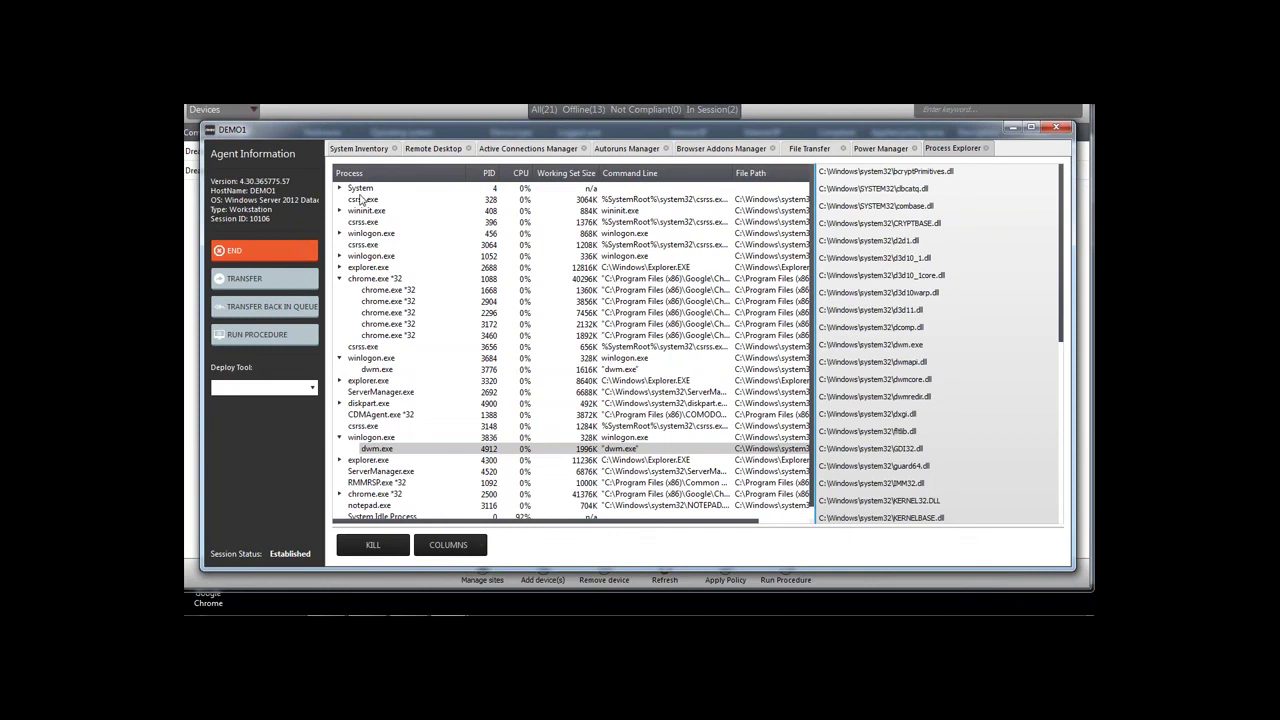
click(362, 200)
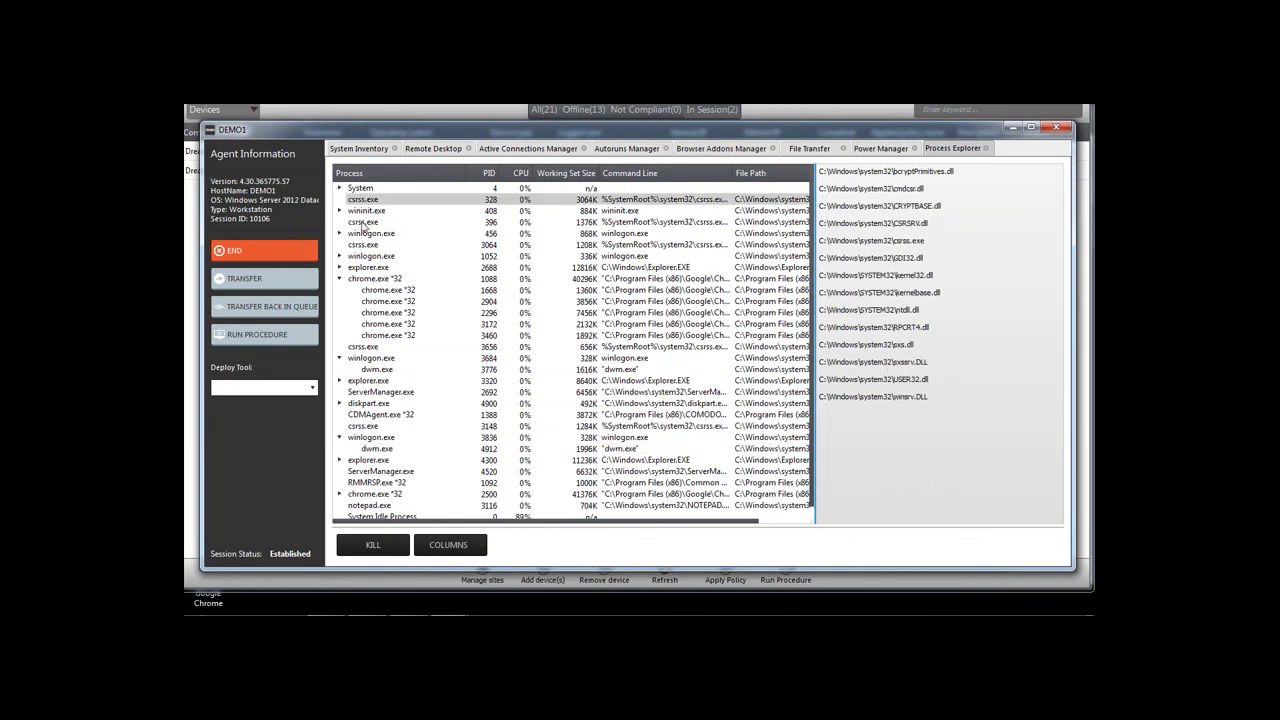
click(364, 224)
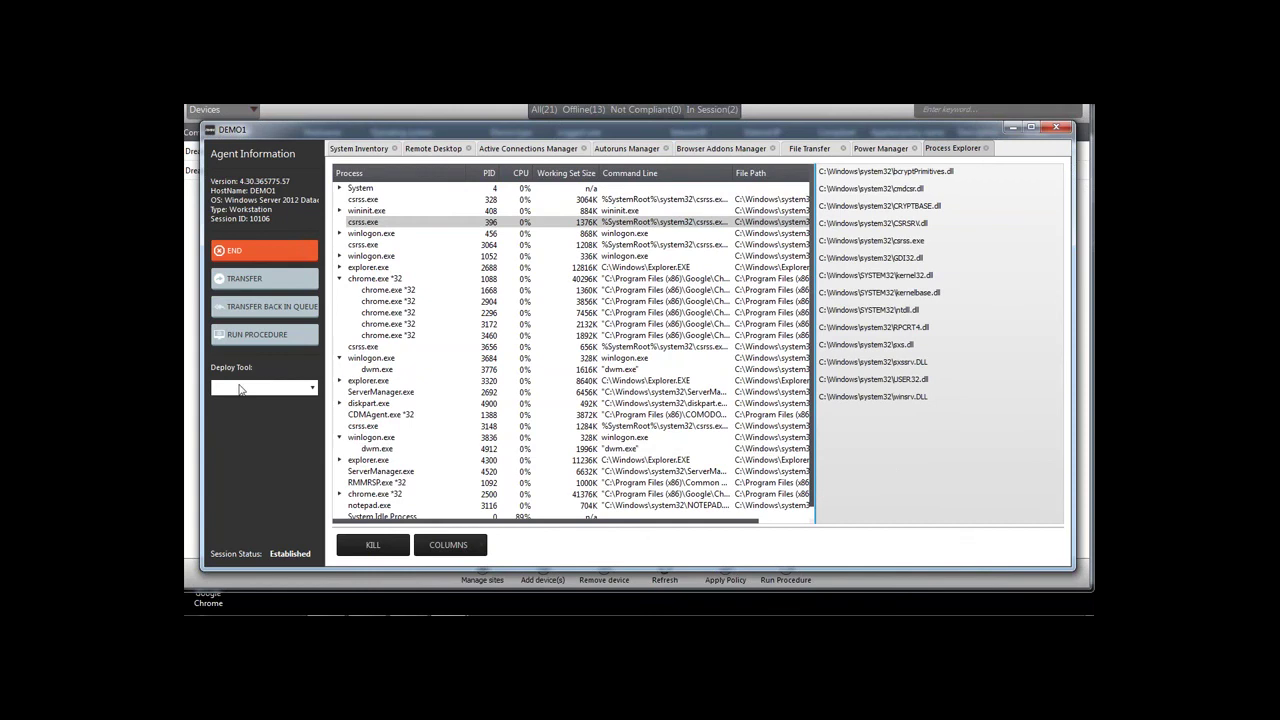
- Scroll through the Deploy Tool list of deployable tools, then close it
click(312, 389)
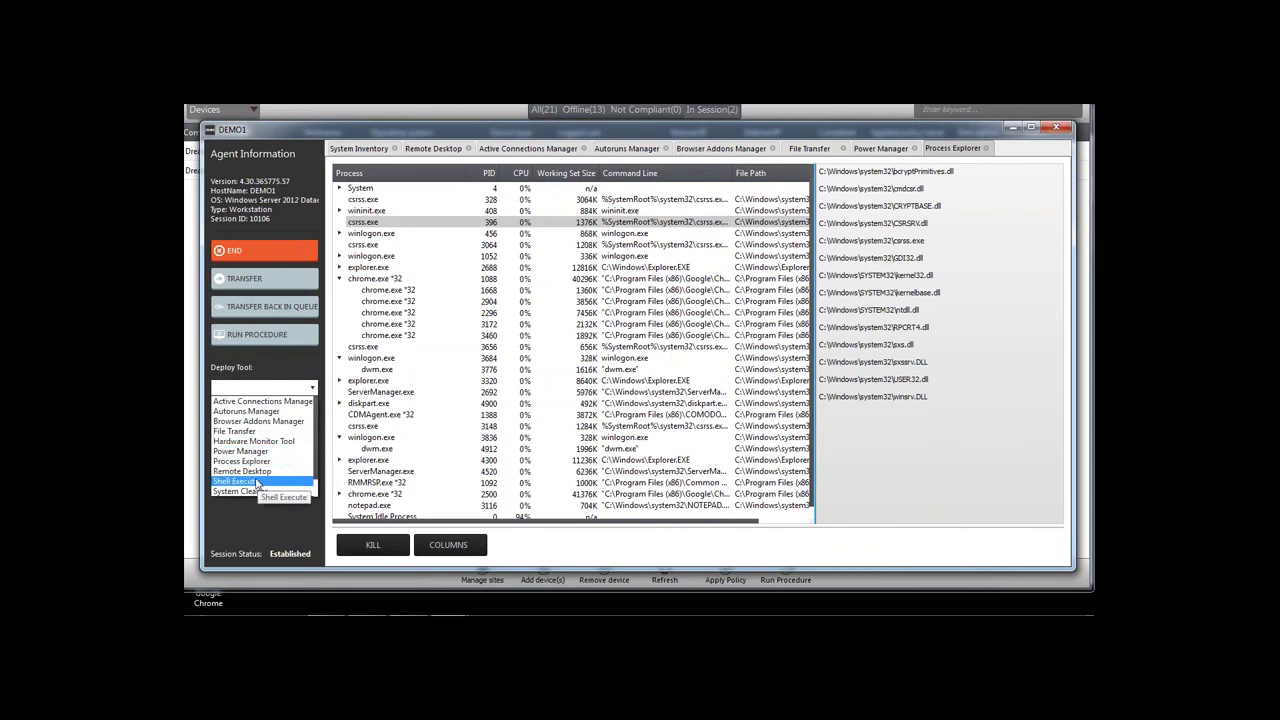
scroll(256, 484, down, 2)
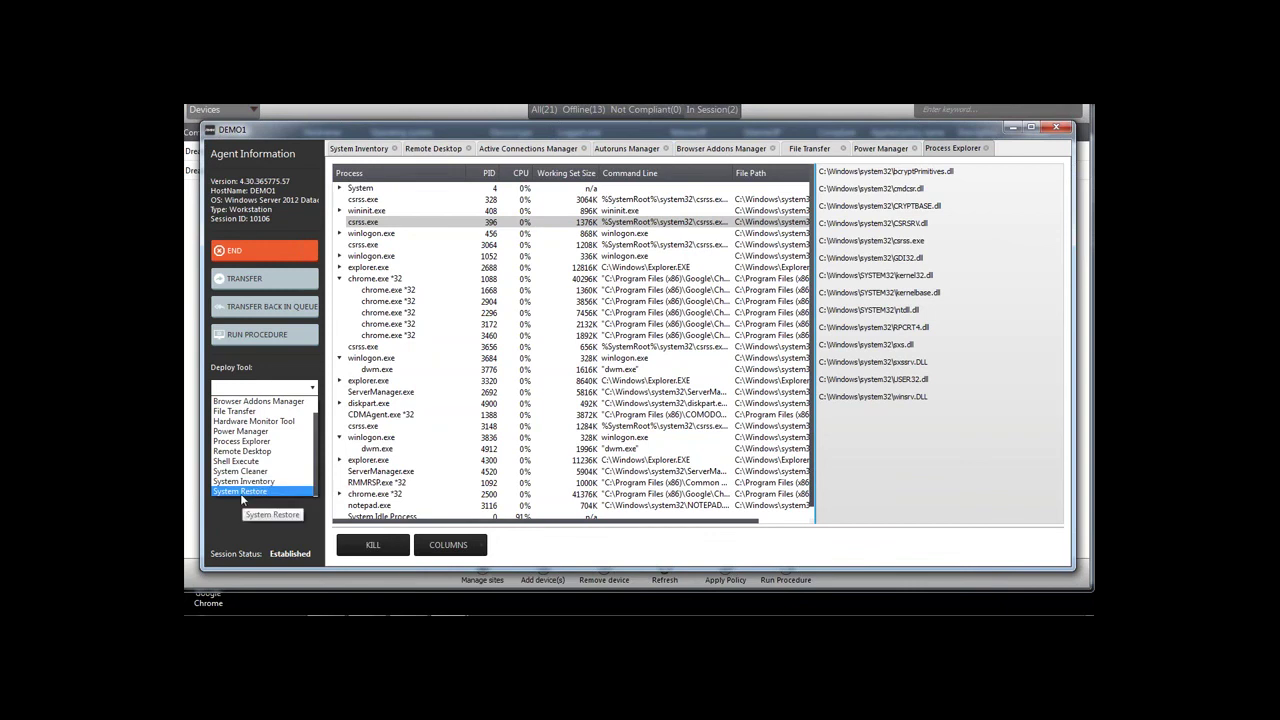
click(226, 531)
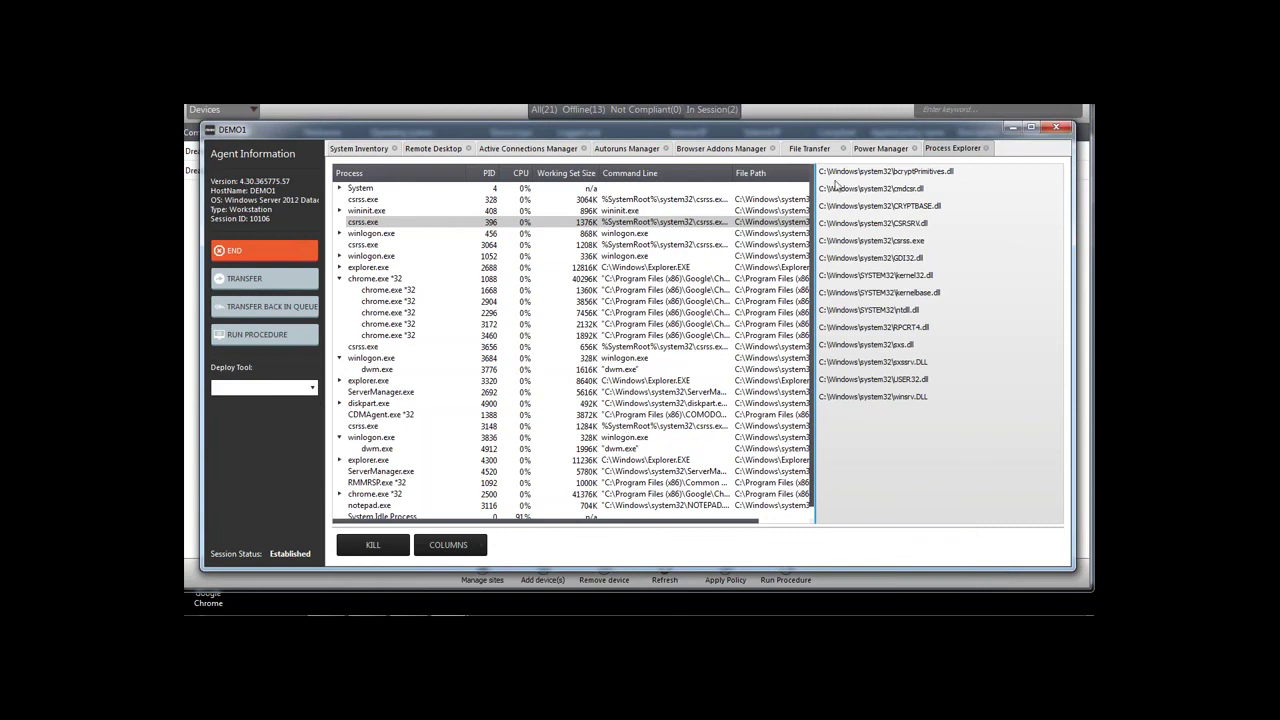
- Close the eight open tool views, from Process Explorer through System Inventory
click(987, 149)
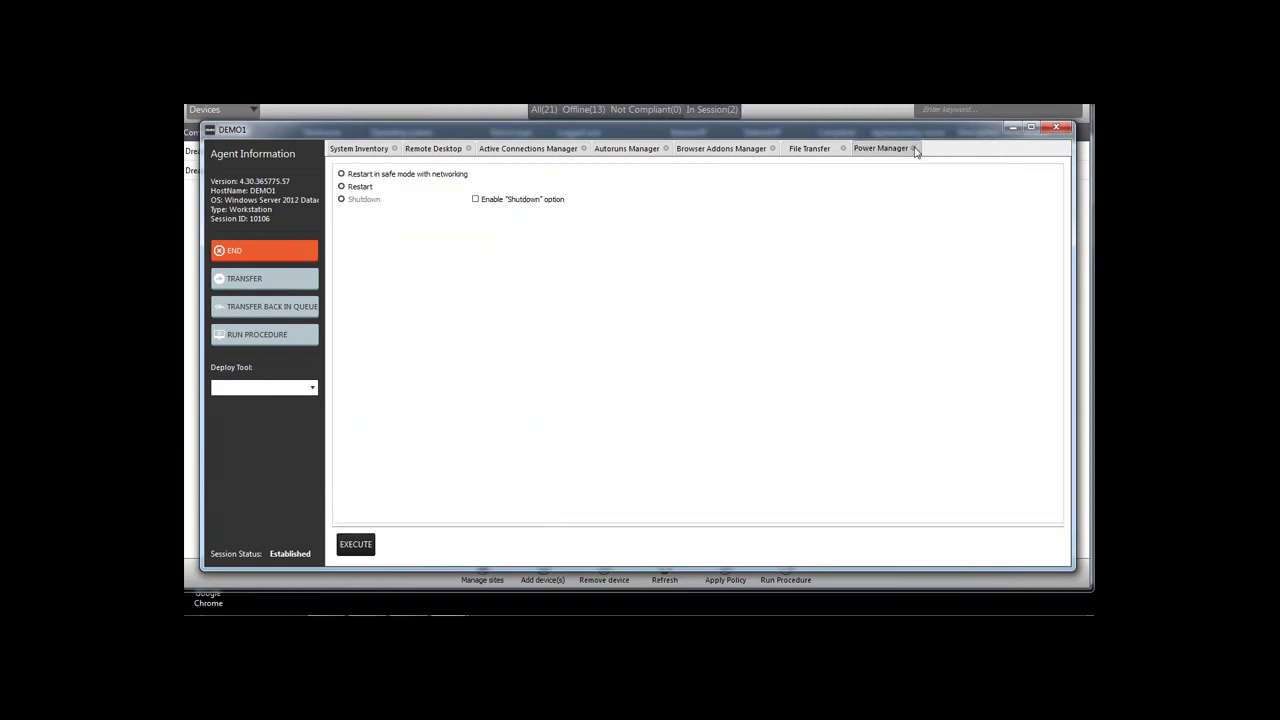
click(913, 148)
click(842, 148)
click(772, 148)
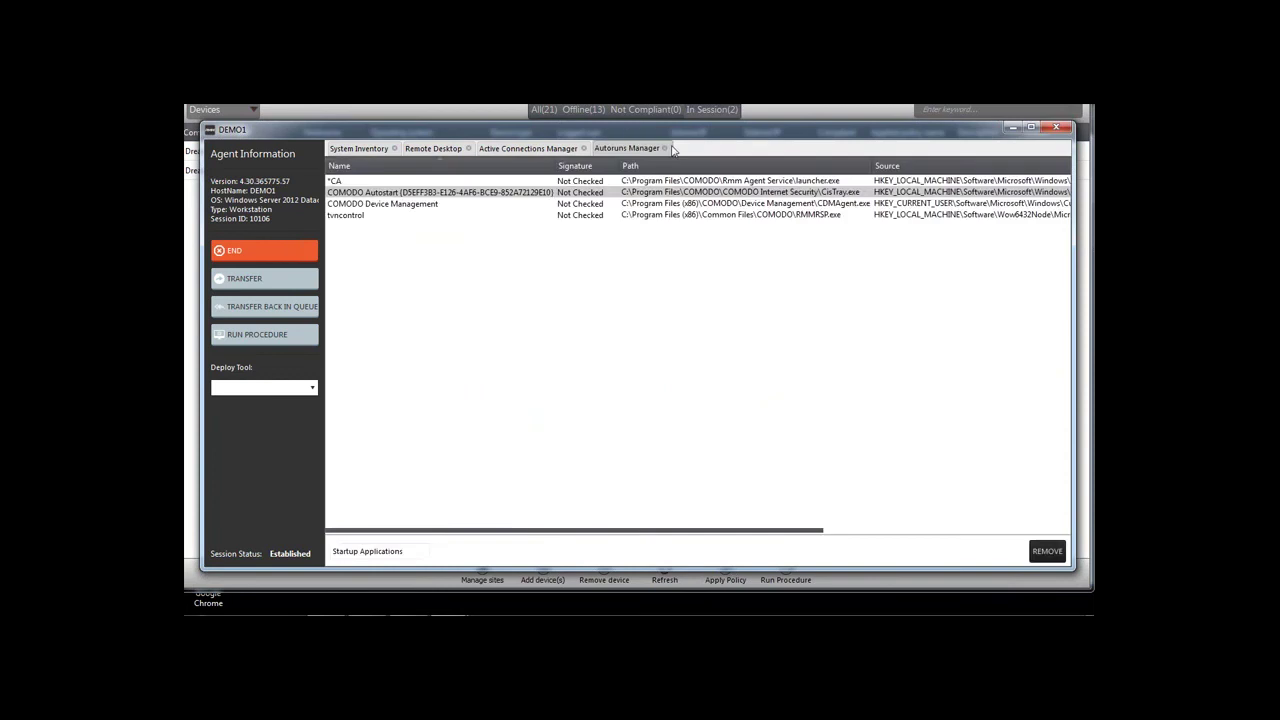
click(665, 149)
click(583, 148)
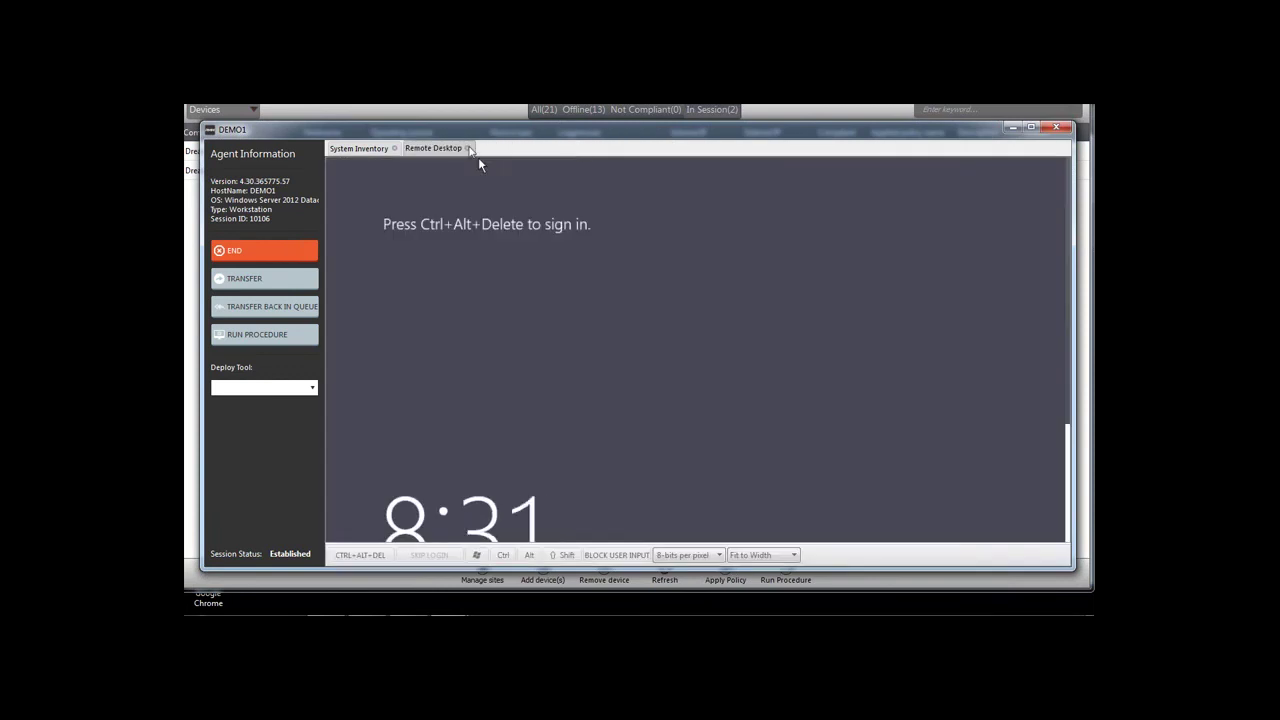
click(468, 148)
click(394, 148)
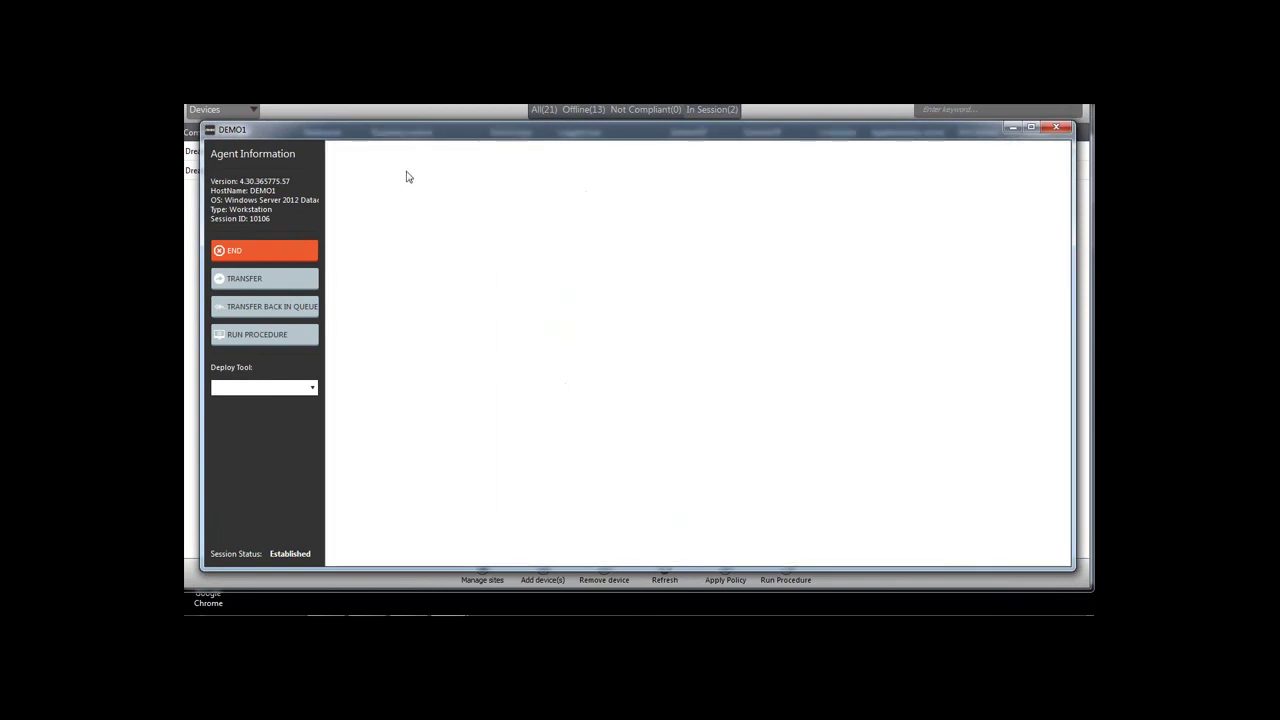
- Open and close Run Procedure, then end the DEMO1 session and confirm with YES
click(256, 338)
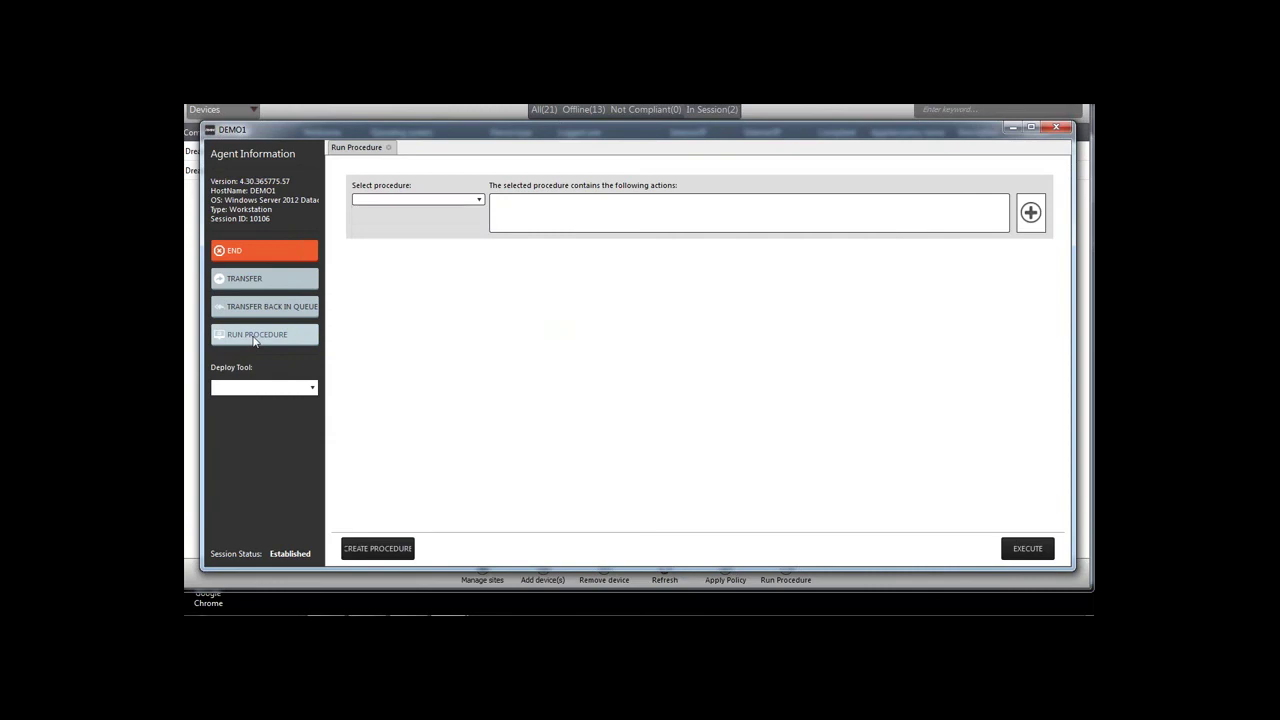
click(429, 203)
click(429, 203)
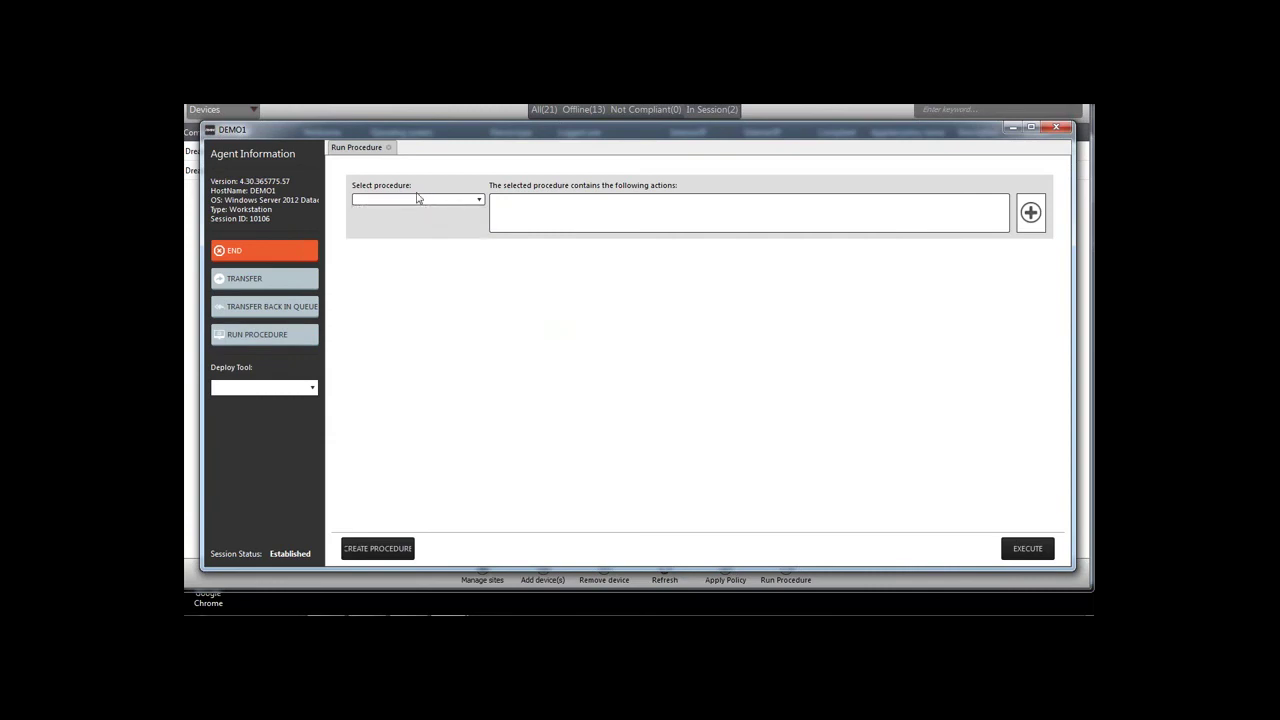
click(390, 149)
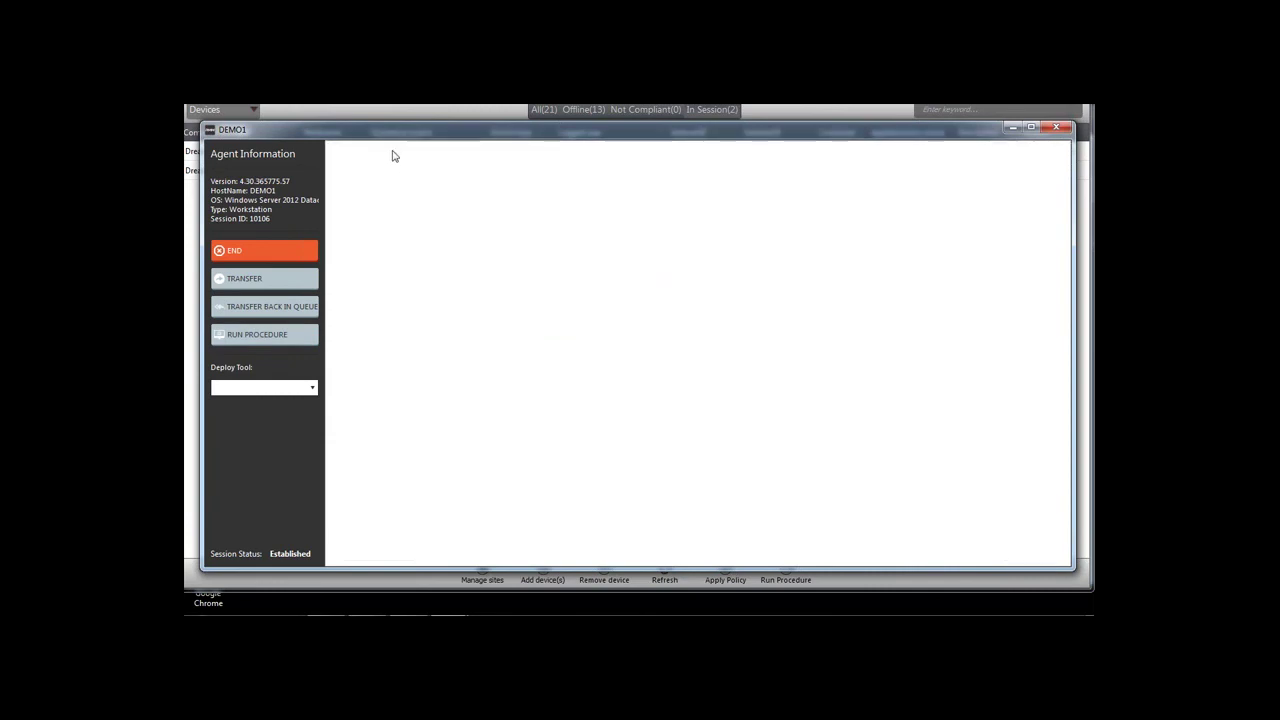
click(241, 254)
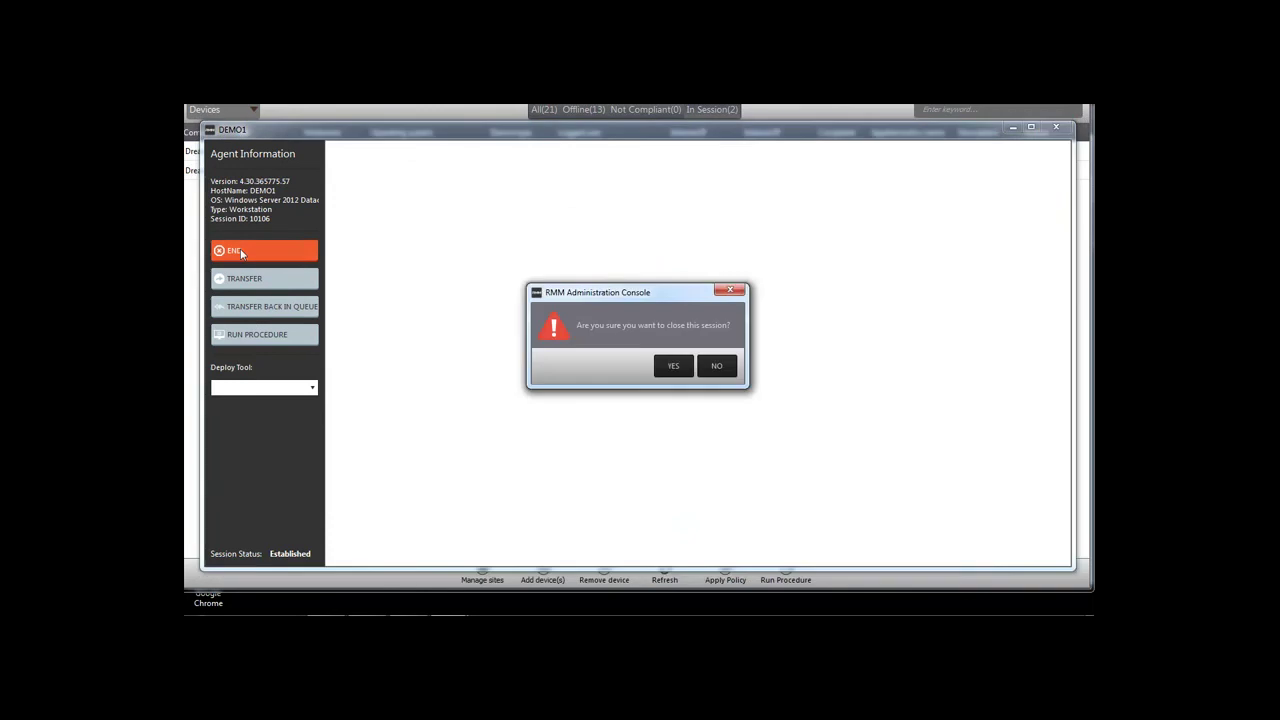
click(676, 368)
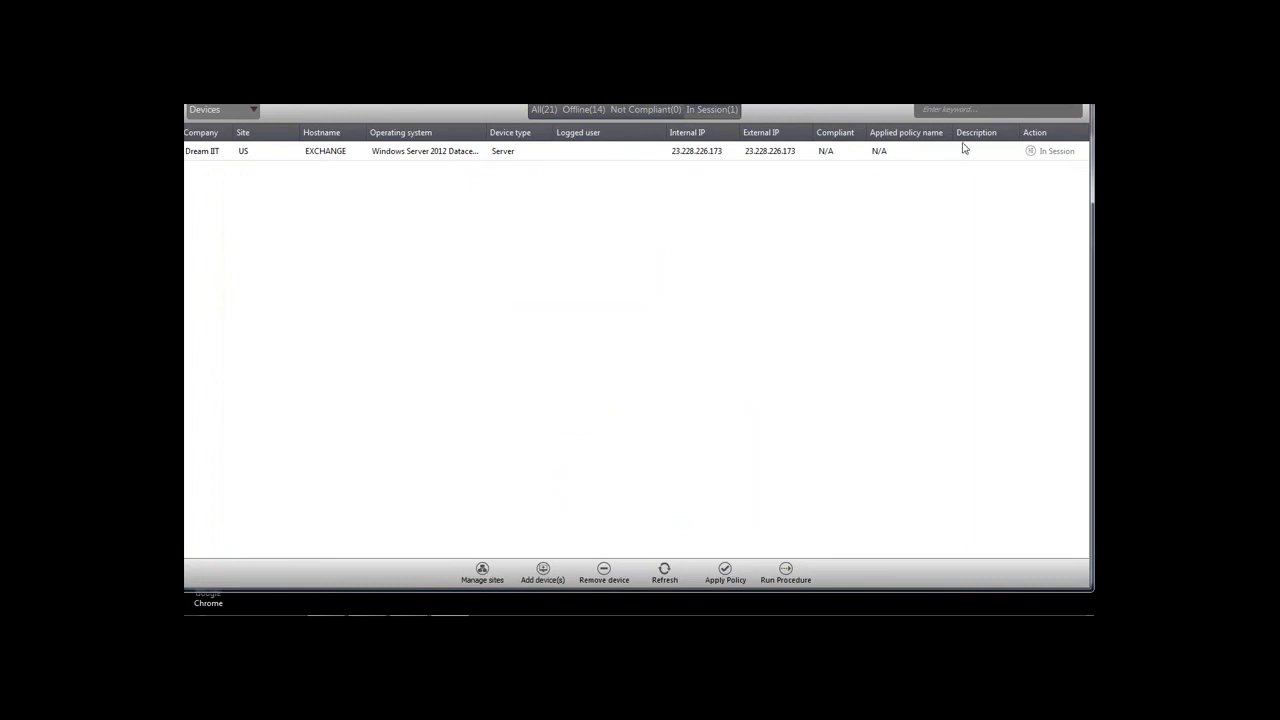
- Filter the device list to All (21), nudge the window down, and open the sections dropdown
click(544, 110)
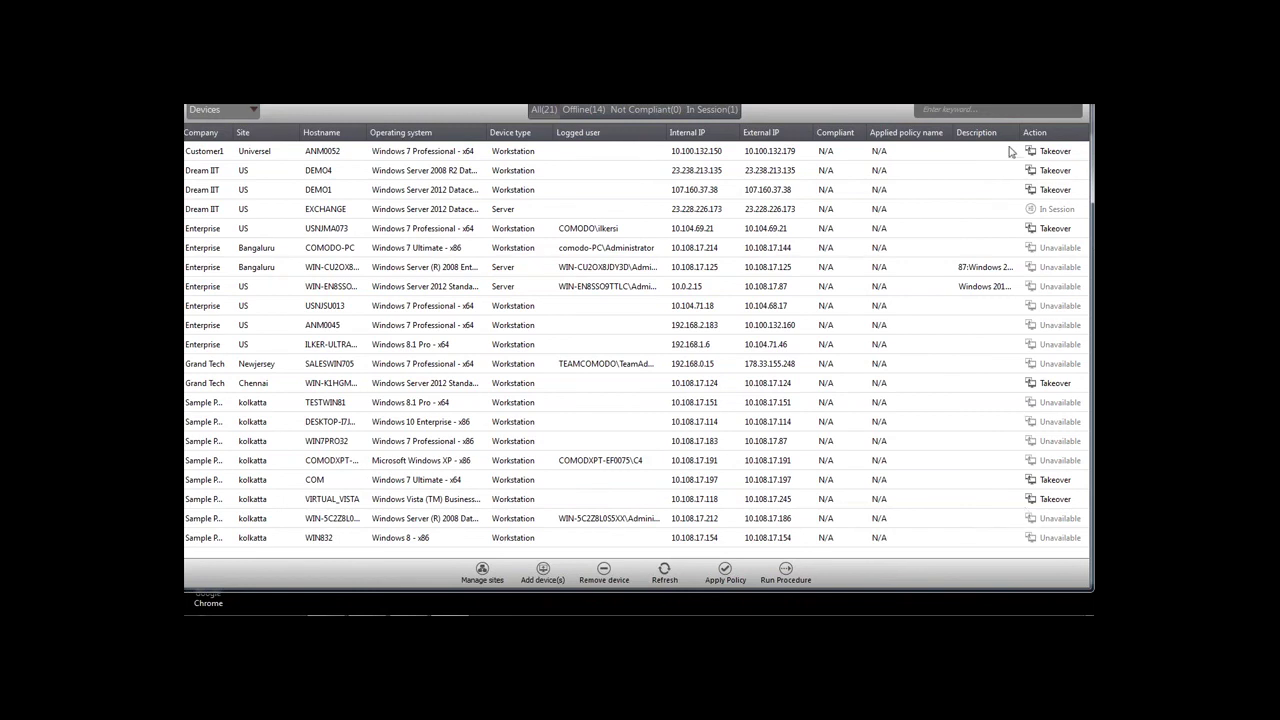
drag(463, 99, 463, 110)
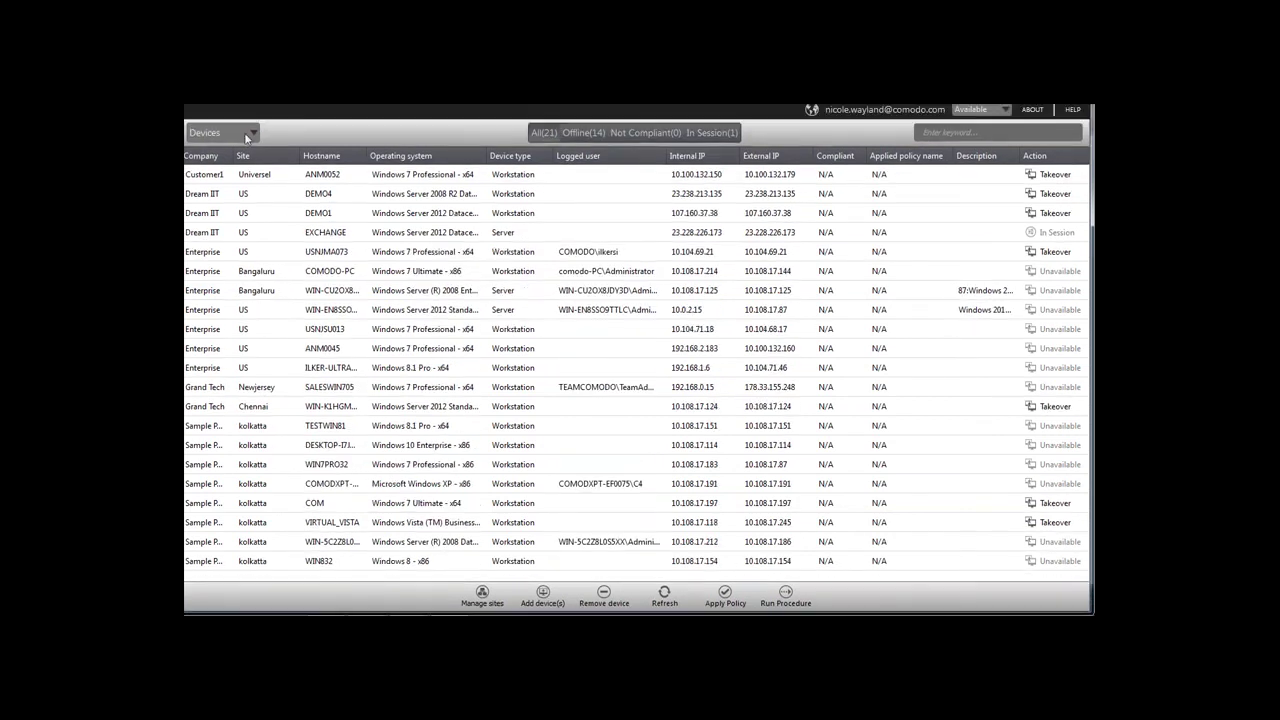
click(247, 137)
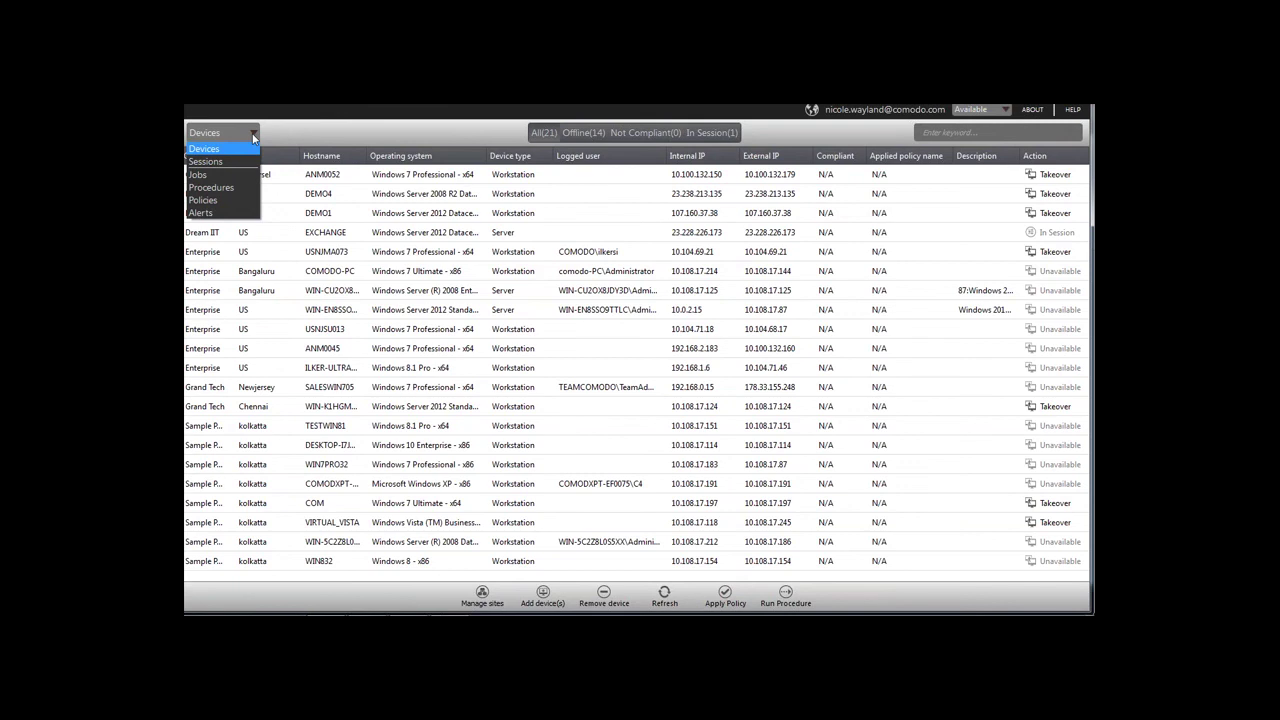
- Switch to Procedures, listing shutdown, file transfer, disk clean and registry scan procedures
click(241, 189)
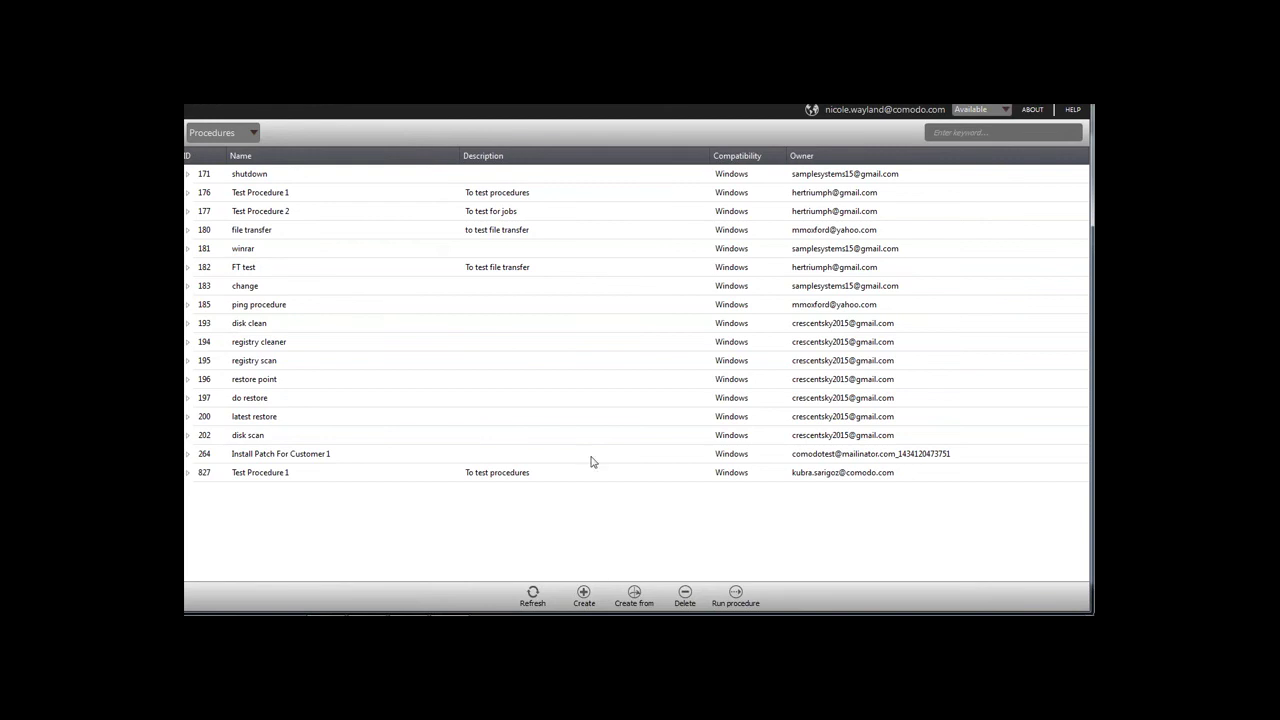
- Create a new procedure with a System Restore (Create Point) step, then an Application Installer step
click(585, 596)
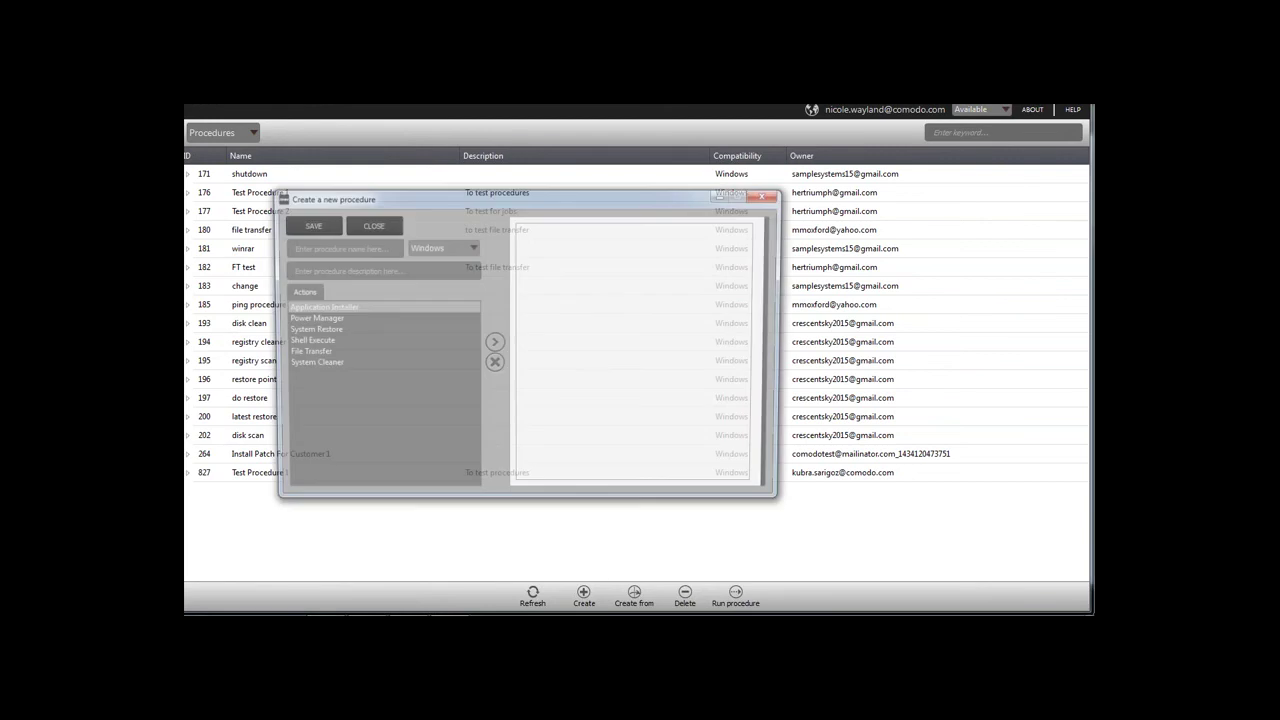
drag(540, 201, 634, 189)
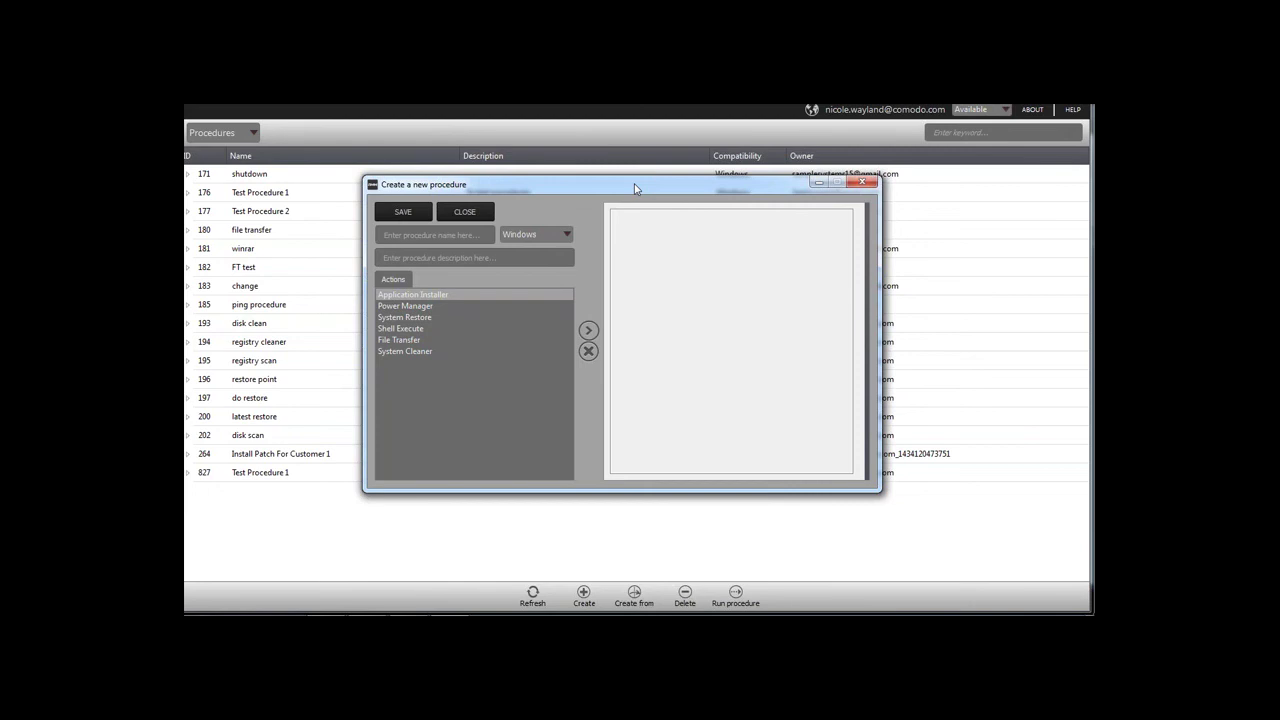
click(409, 317)
click(588, 330)
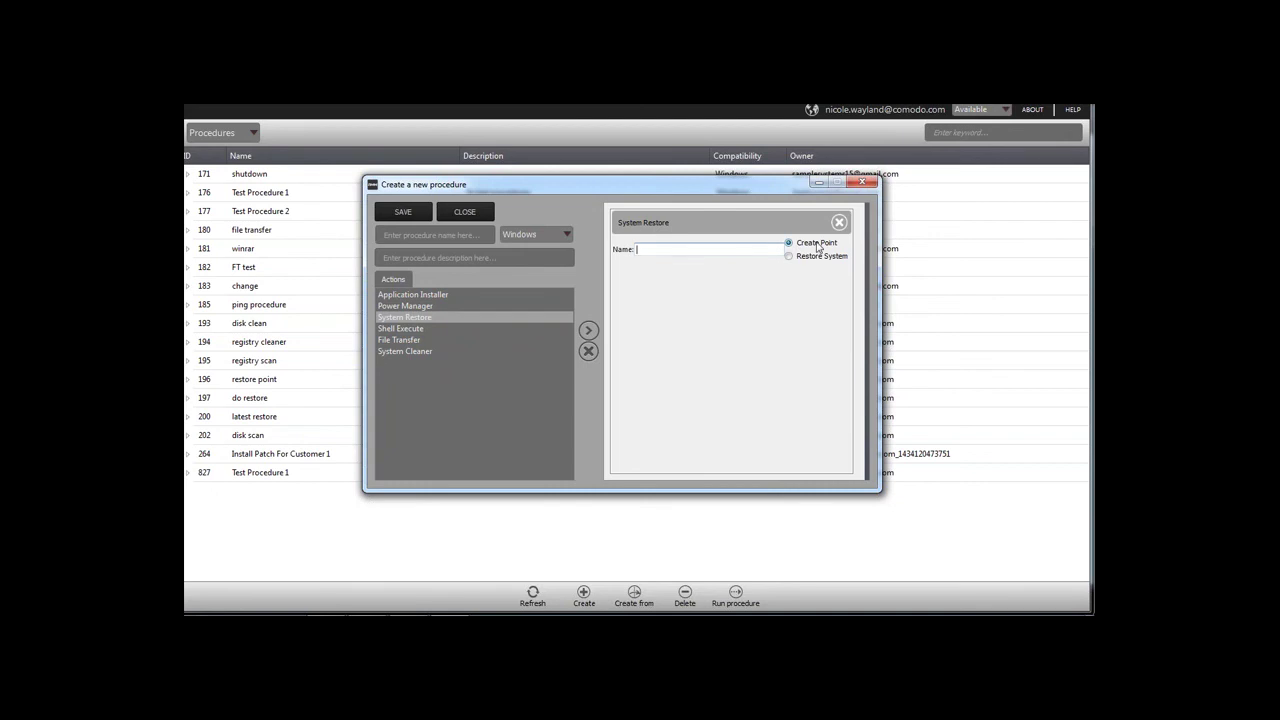
click(405, 296)
click(588, 330)
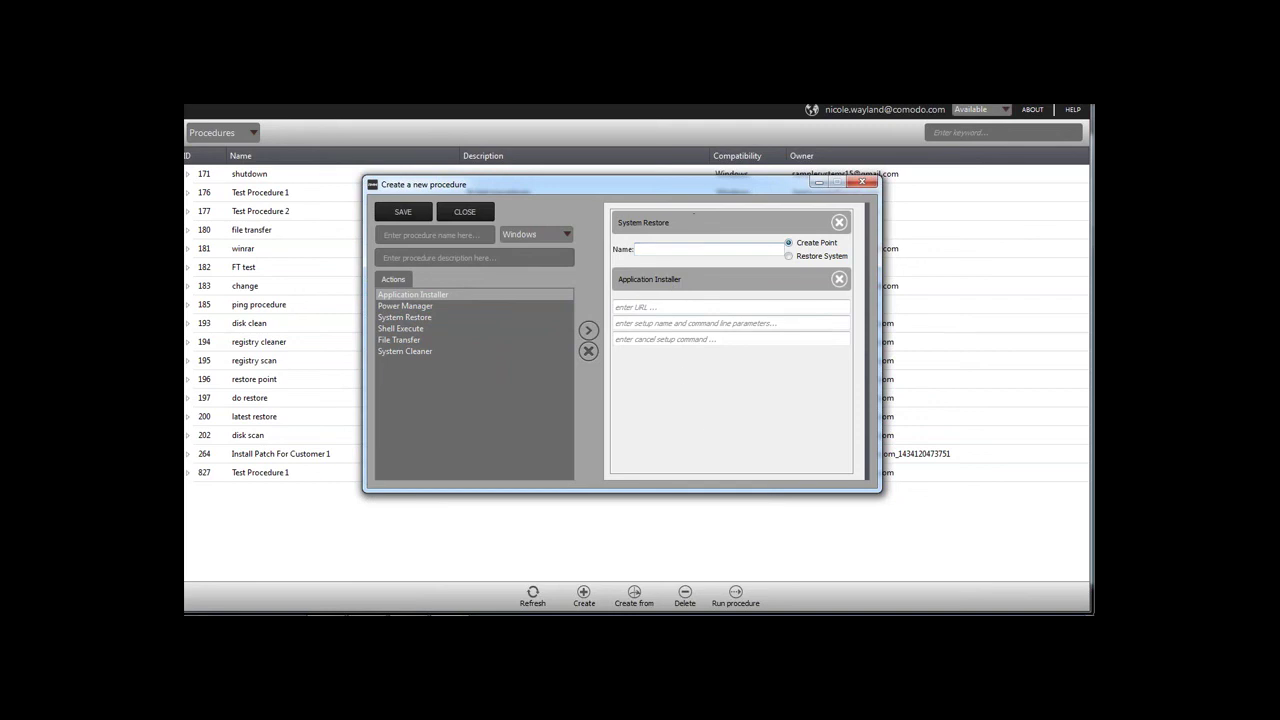
- Step through the Application Installer fields, then add a Power Manager step set to restart
click(663, 307)
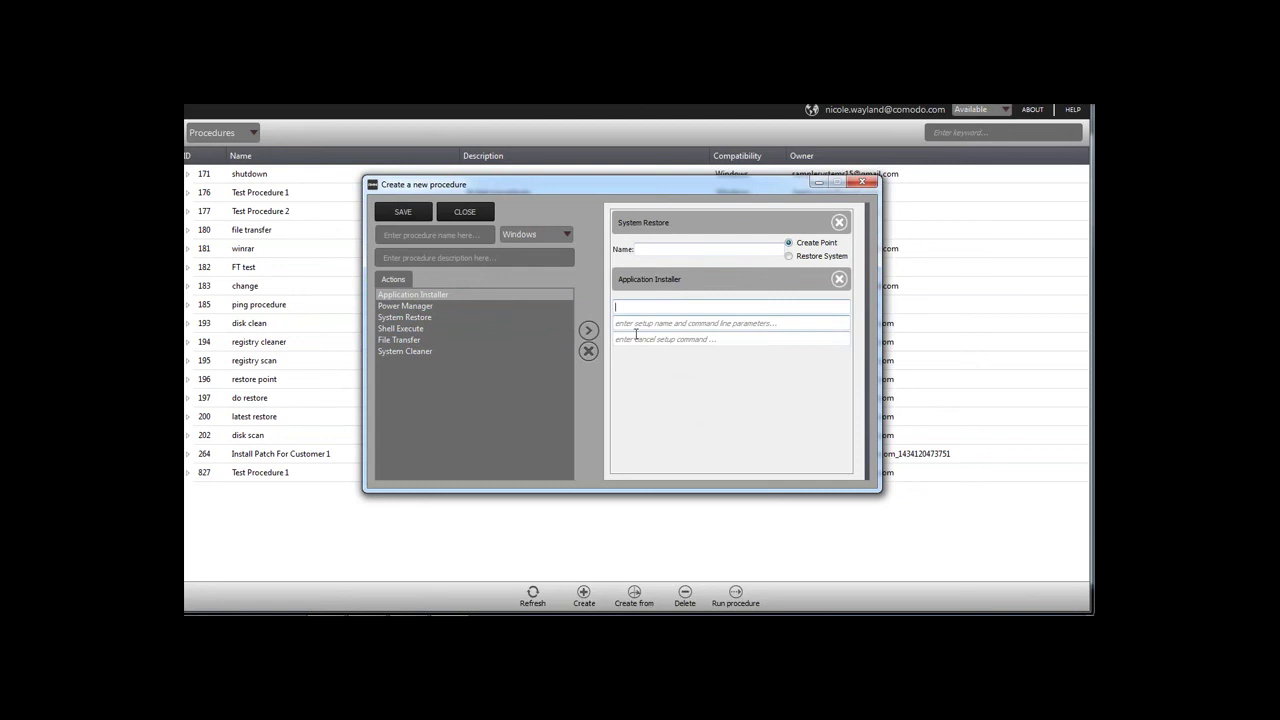
click(729, 323)
click(737, 339)
click(433, 309)
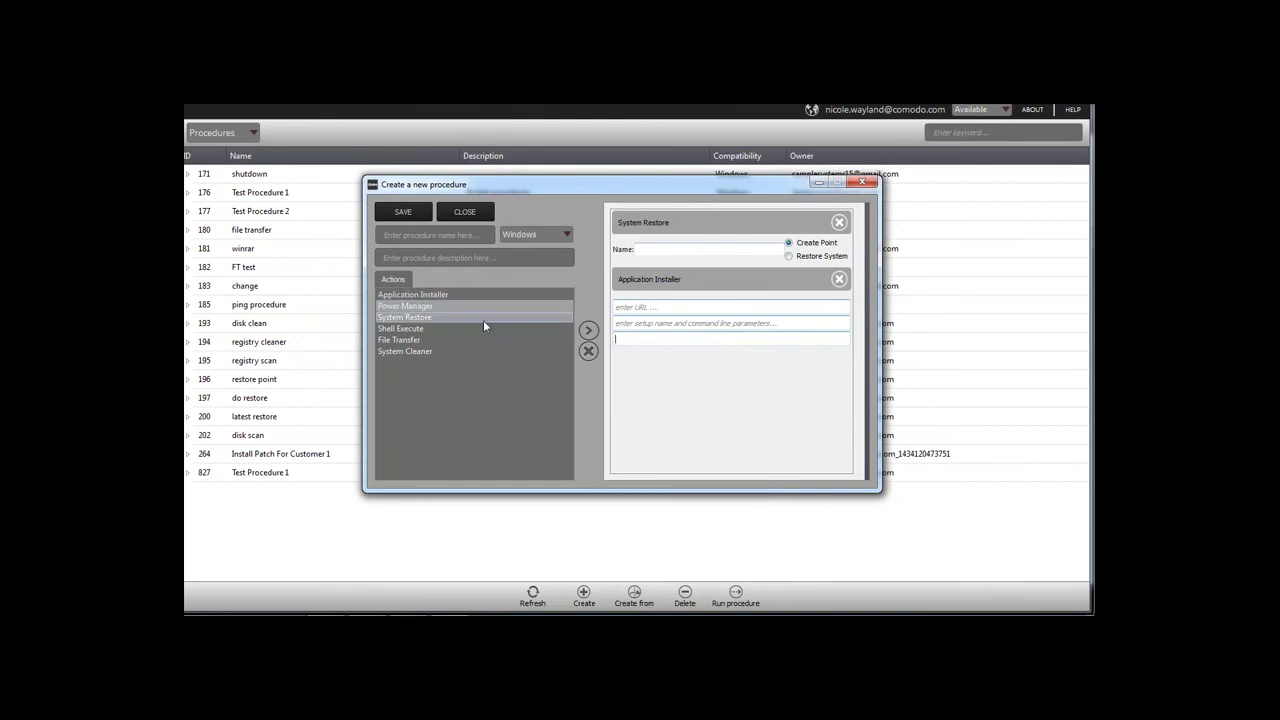
click(589, 331)
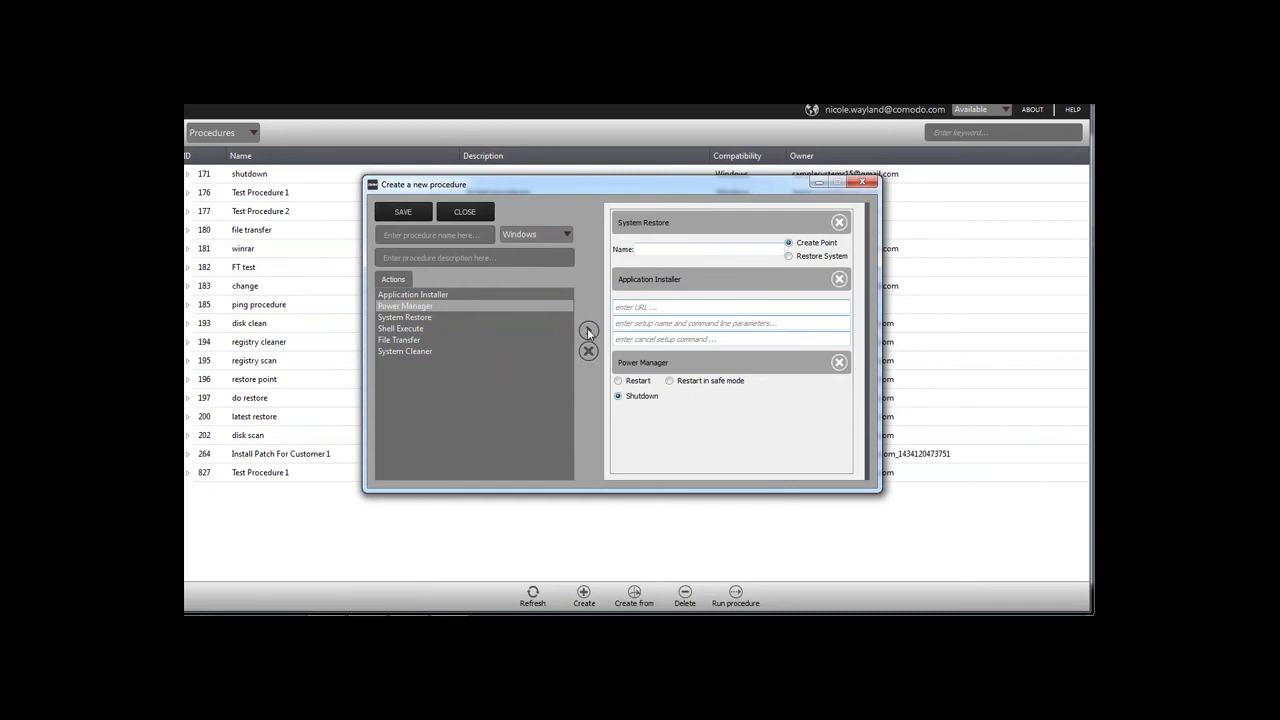
click(618, 383)
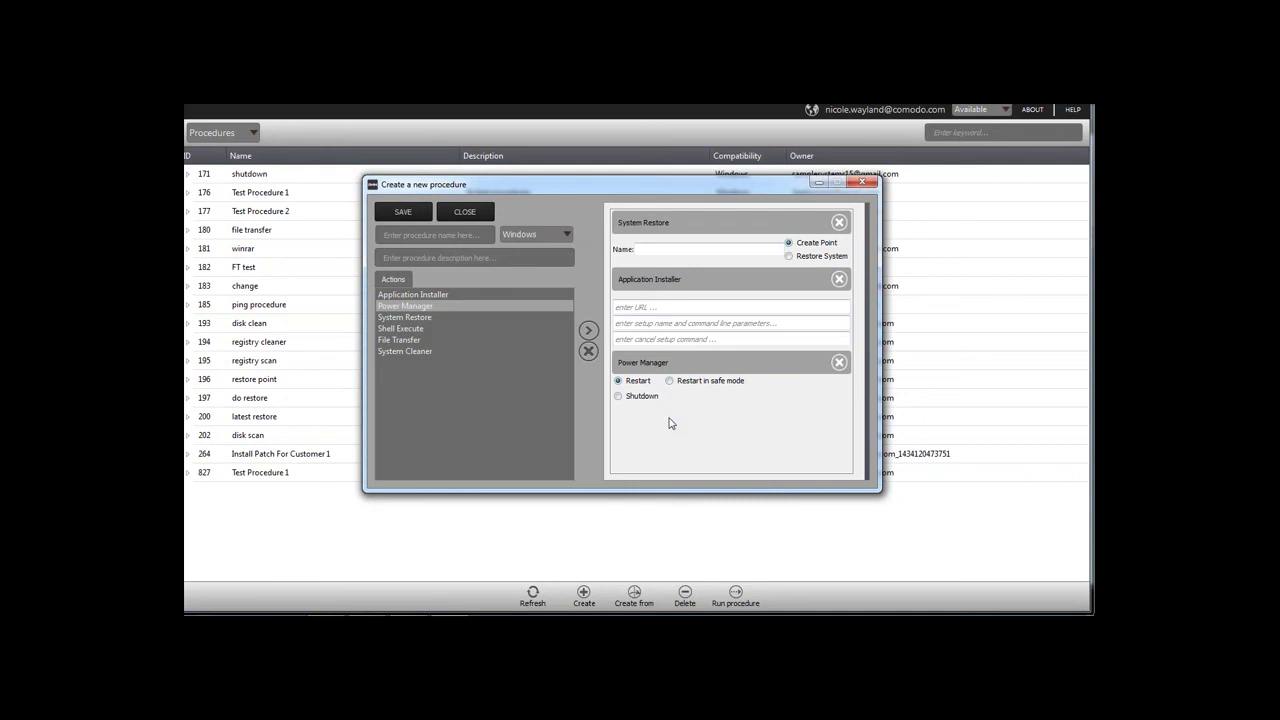
- Add a Shell Execute step and look at its process name and advanced options
click(425, 332)
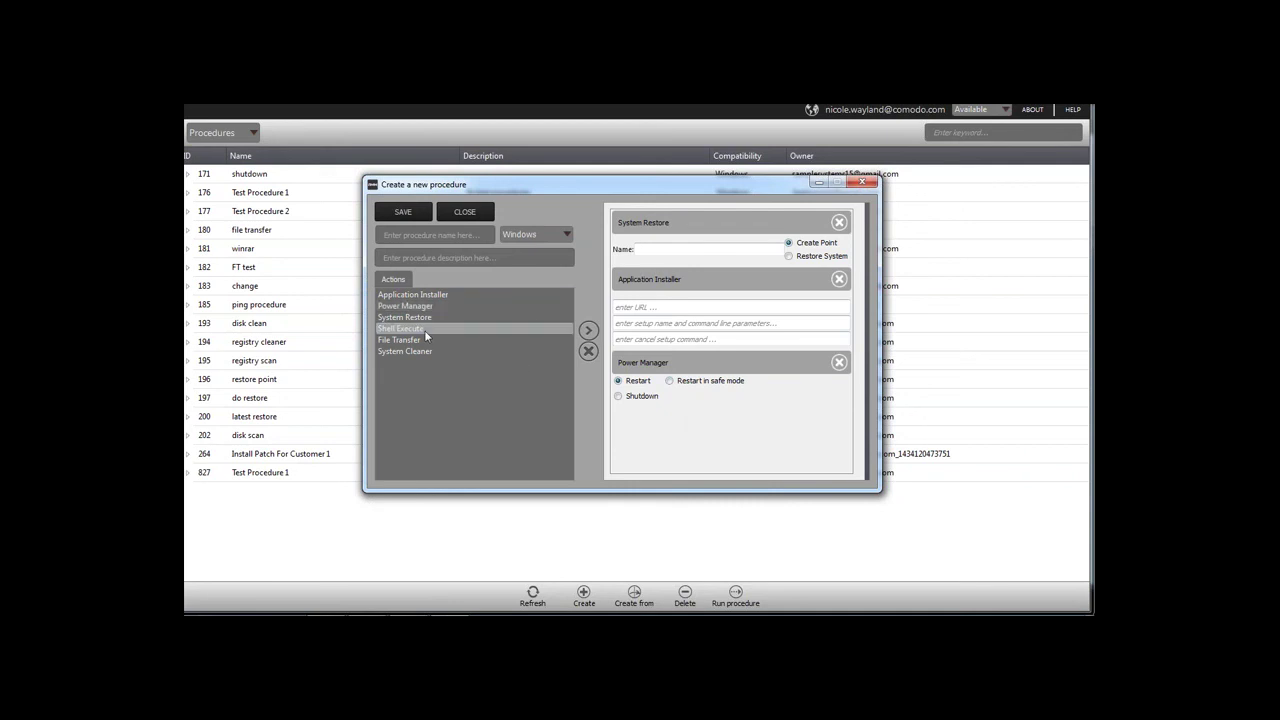
click(589, 331)
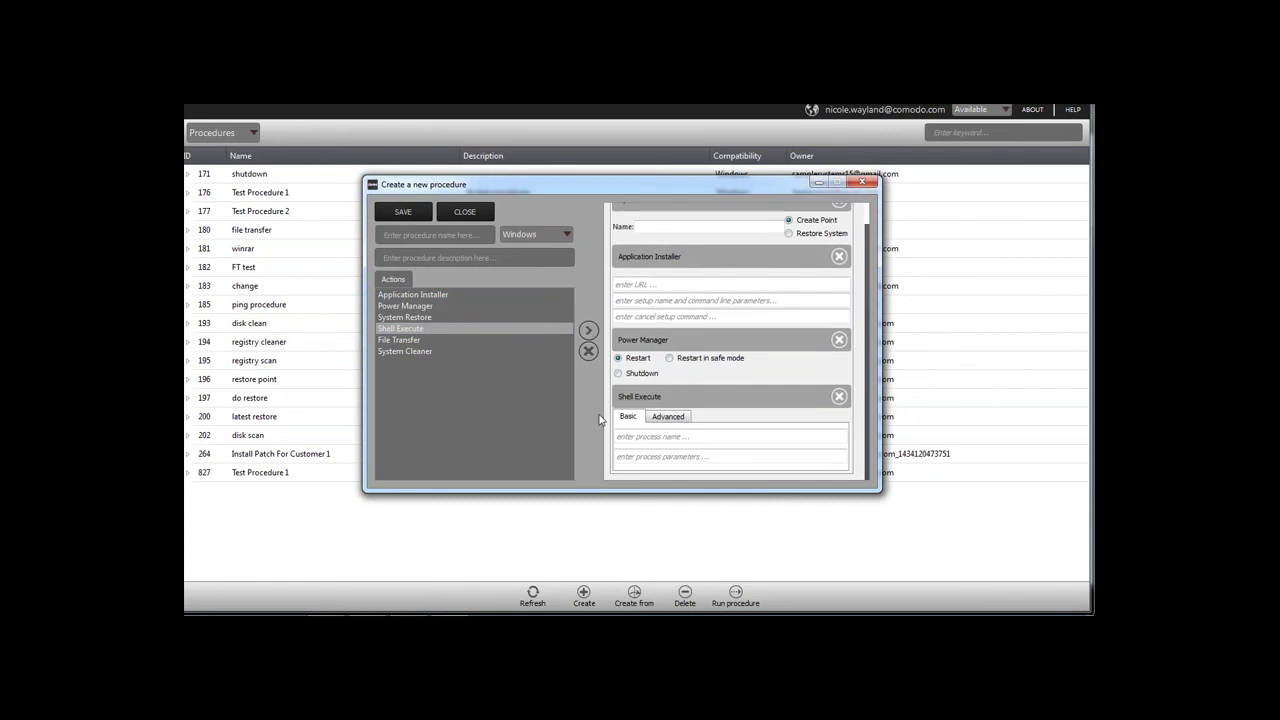
click(667, 433)
click(667, 416)
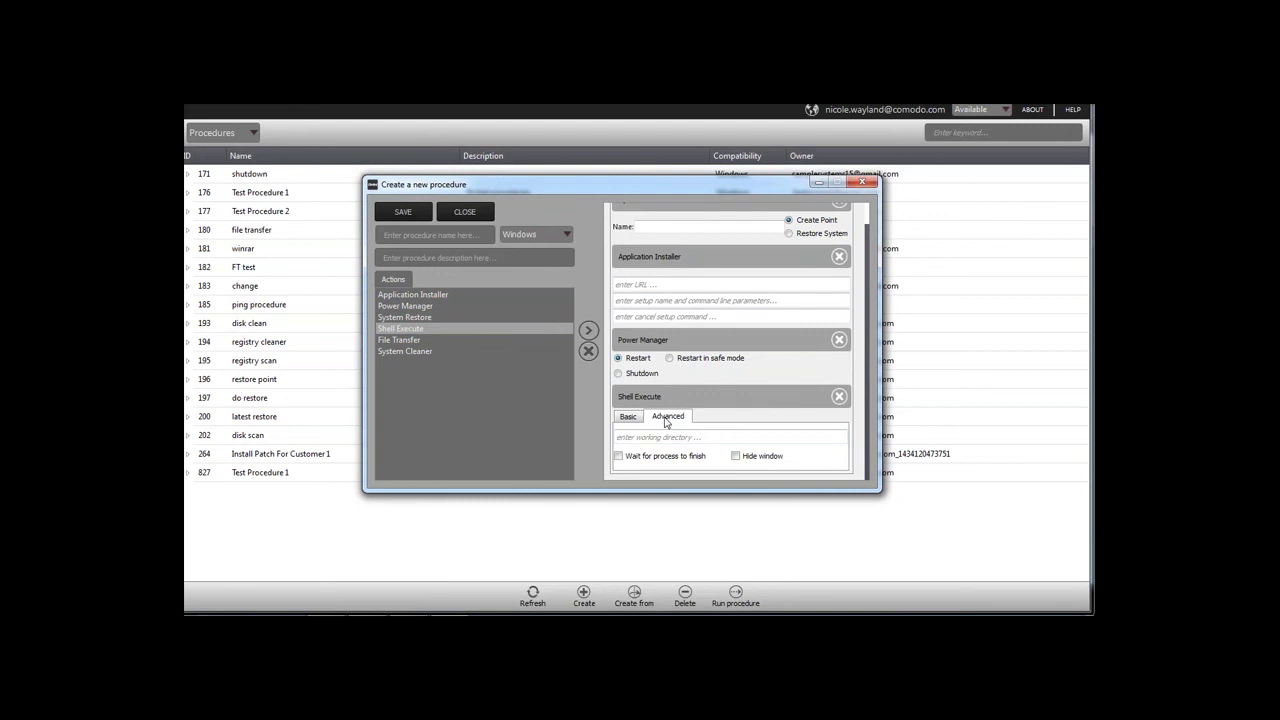
click(638, 417)
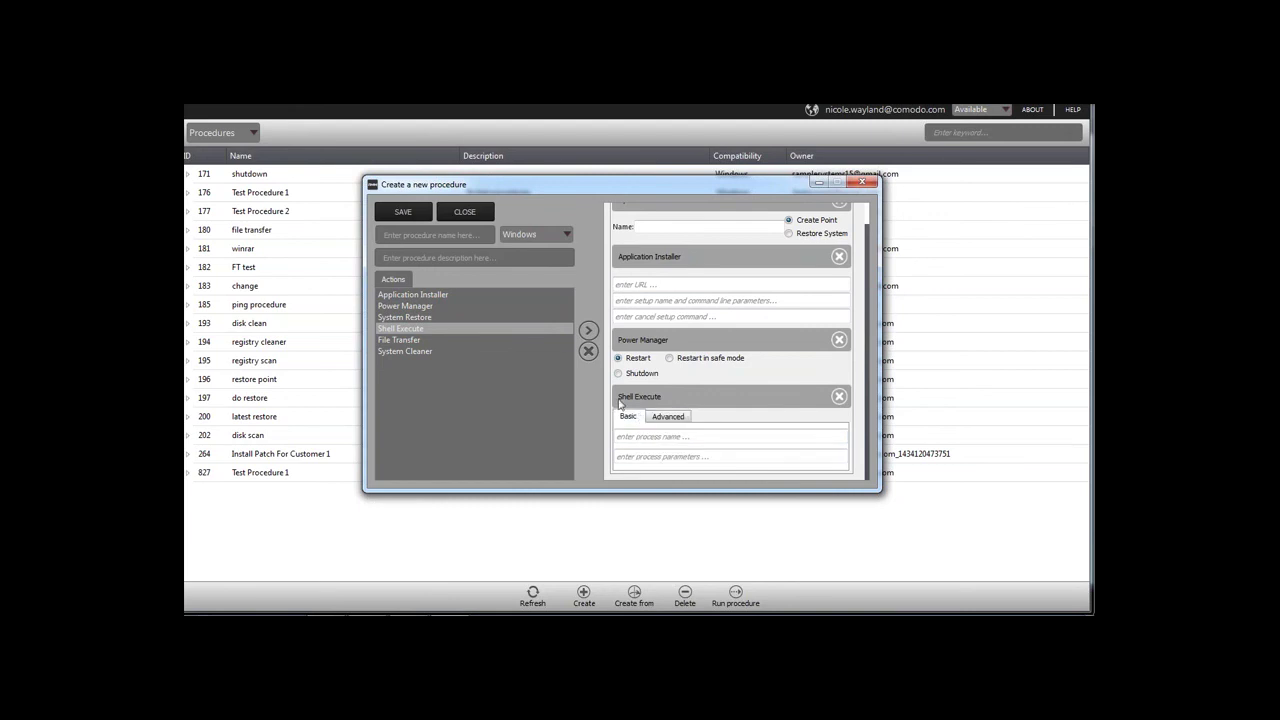
- Name the procedure app and try saving it, dismissing the invalid-parameters error
click(415, 234)
click(400, 211)
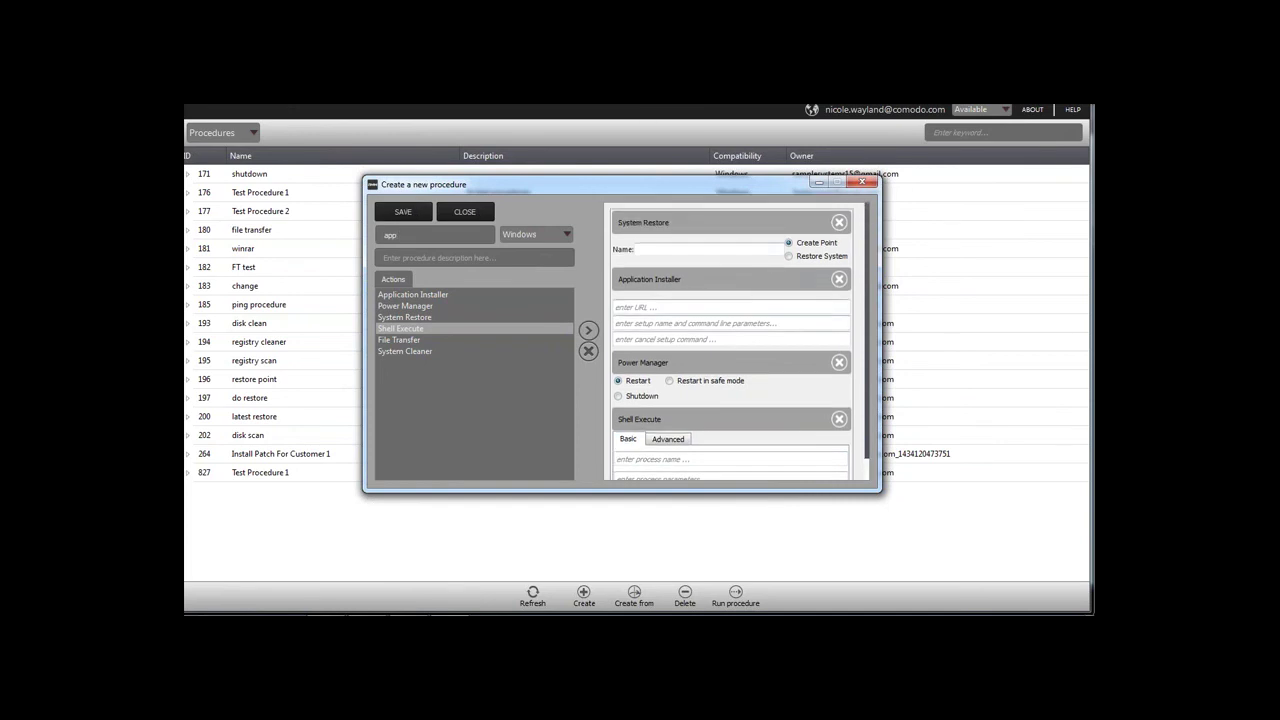
click(403, 211)
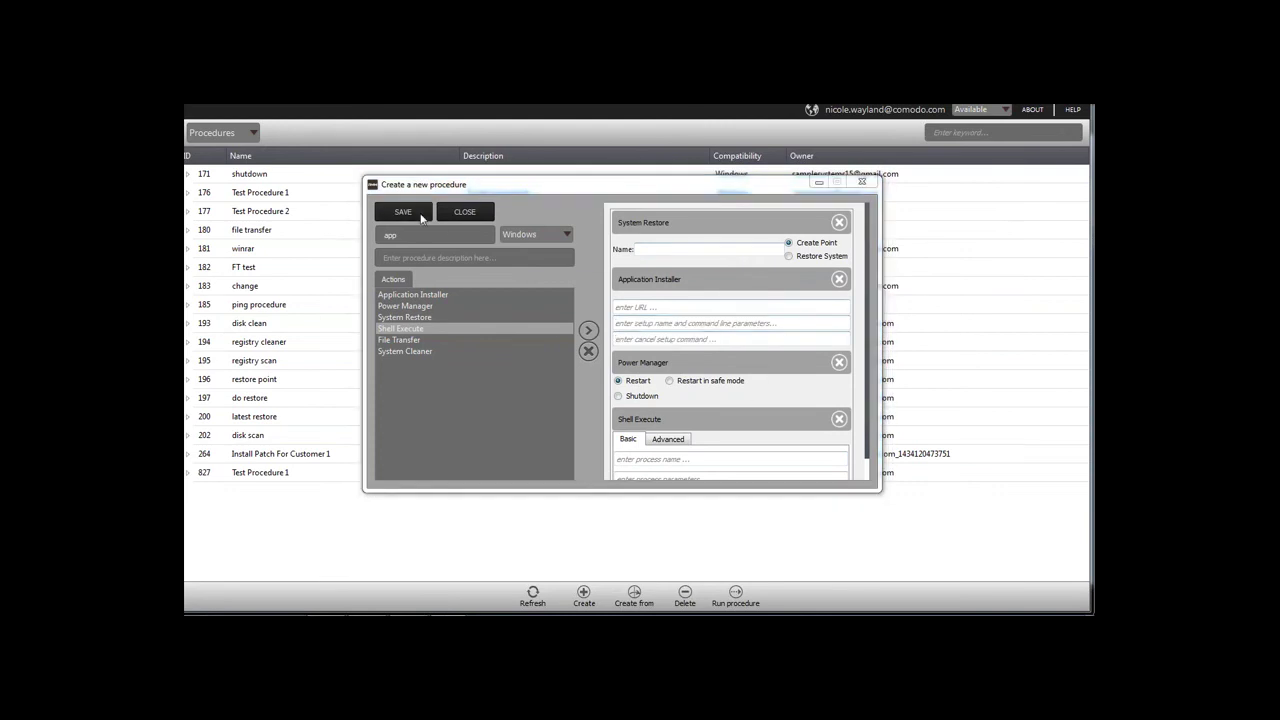
click(724, 378)
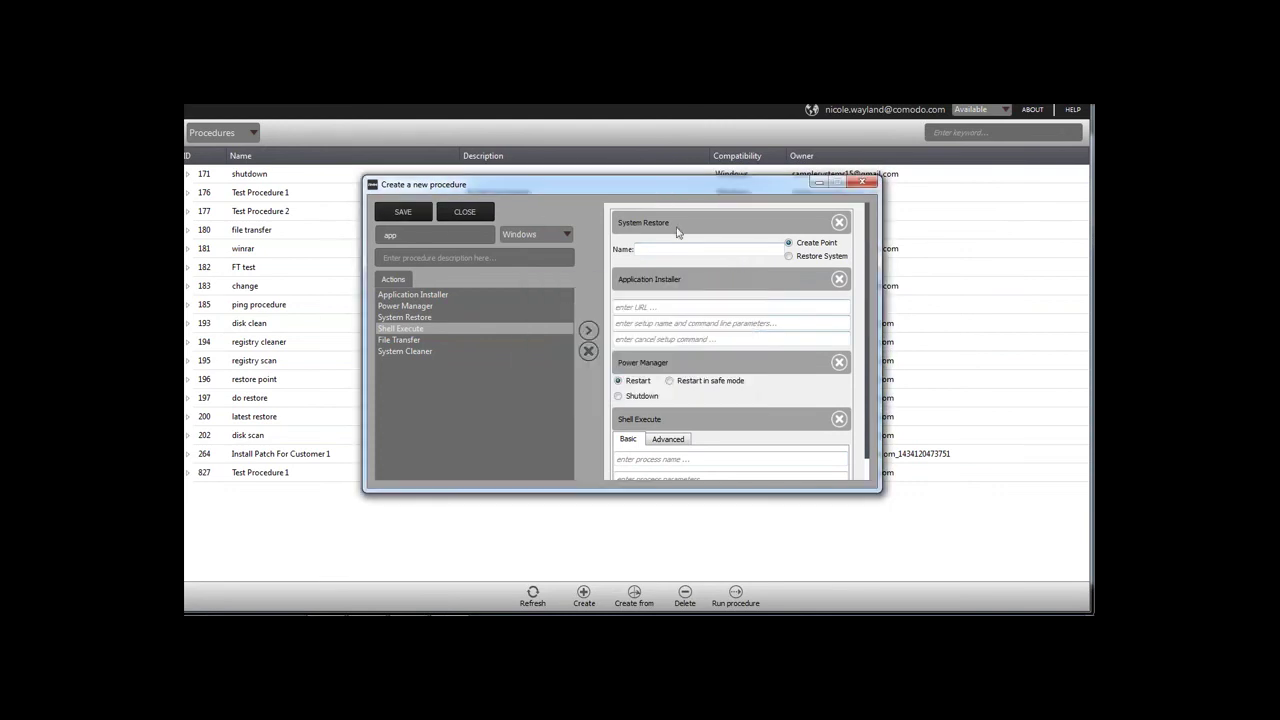
scroll(660, 300, down, 1)
scroll(673, 370, up, 1)
scroll(679, 249, down, 1)
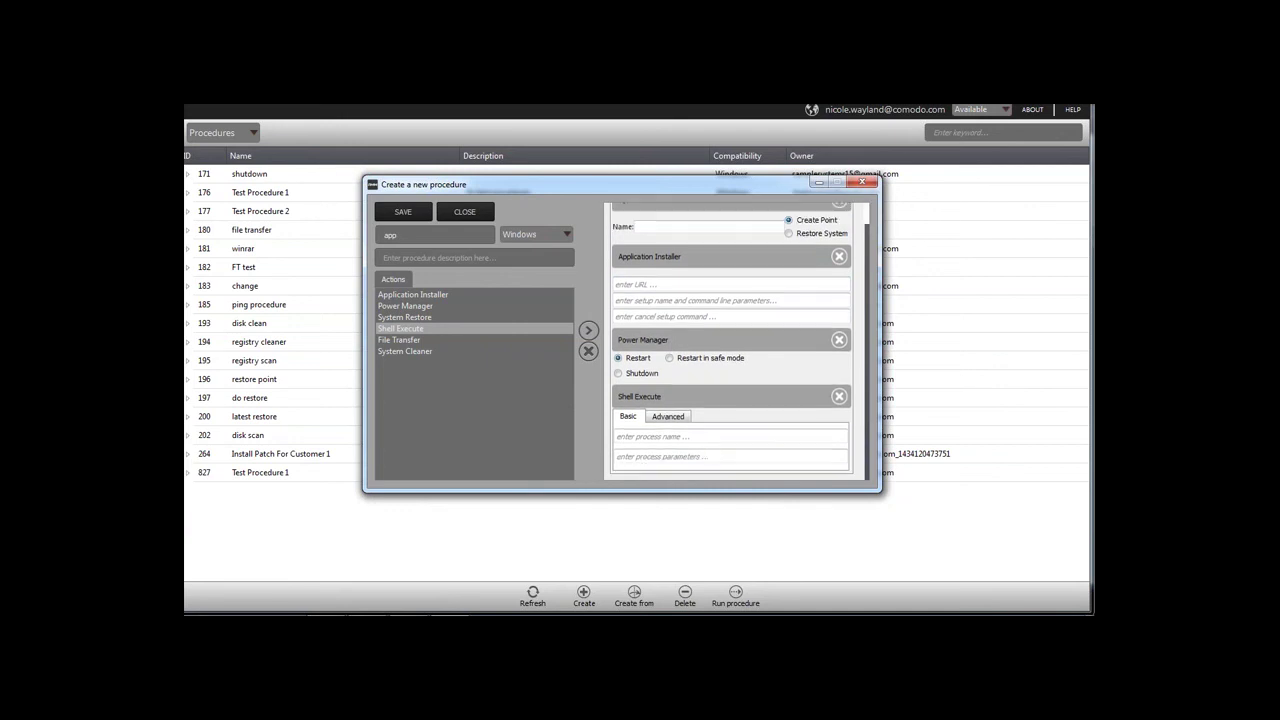
scroll(710, 453, up, 1)
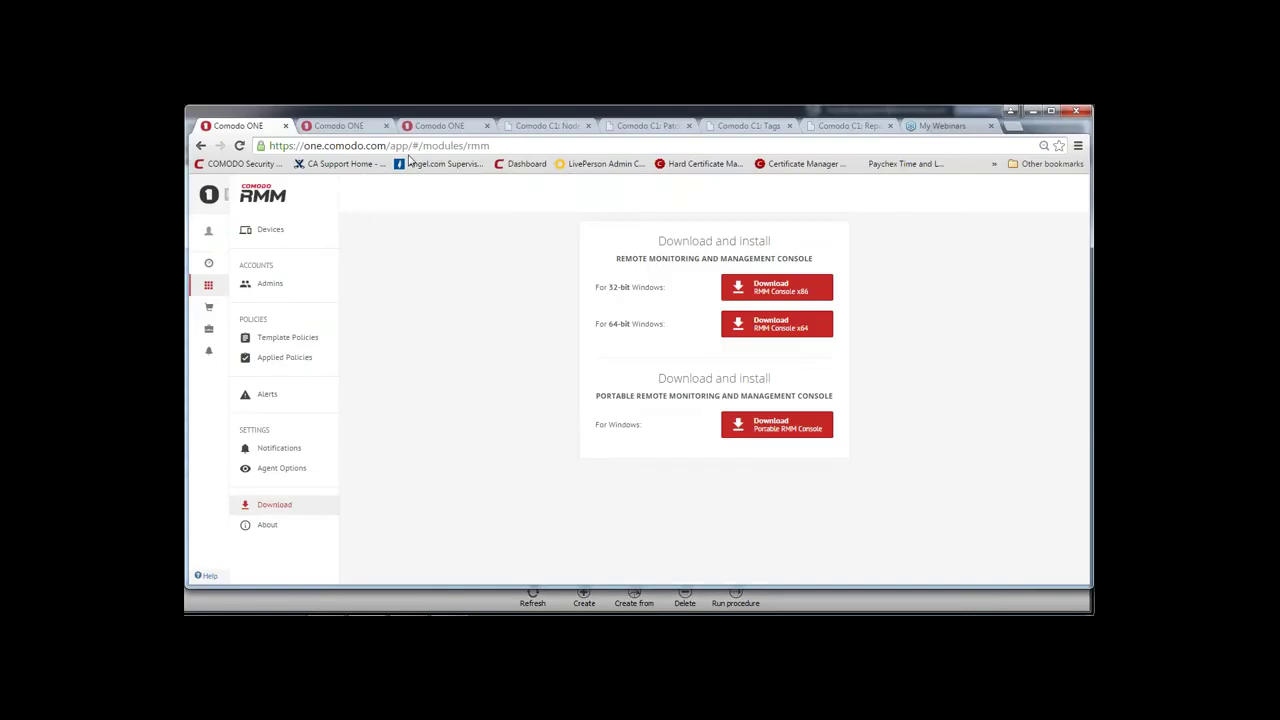
- View the browser's Devices page and Patch Management dashboard, then return to the RMM Procedures list
click(345, 126)
click(427, 126)
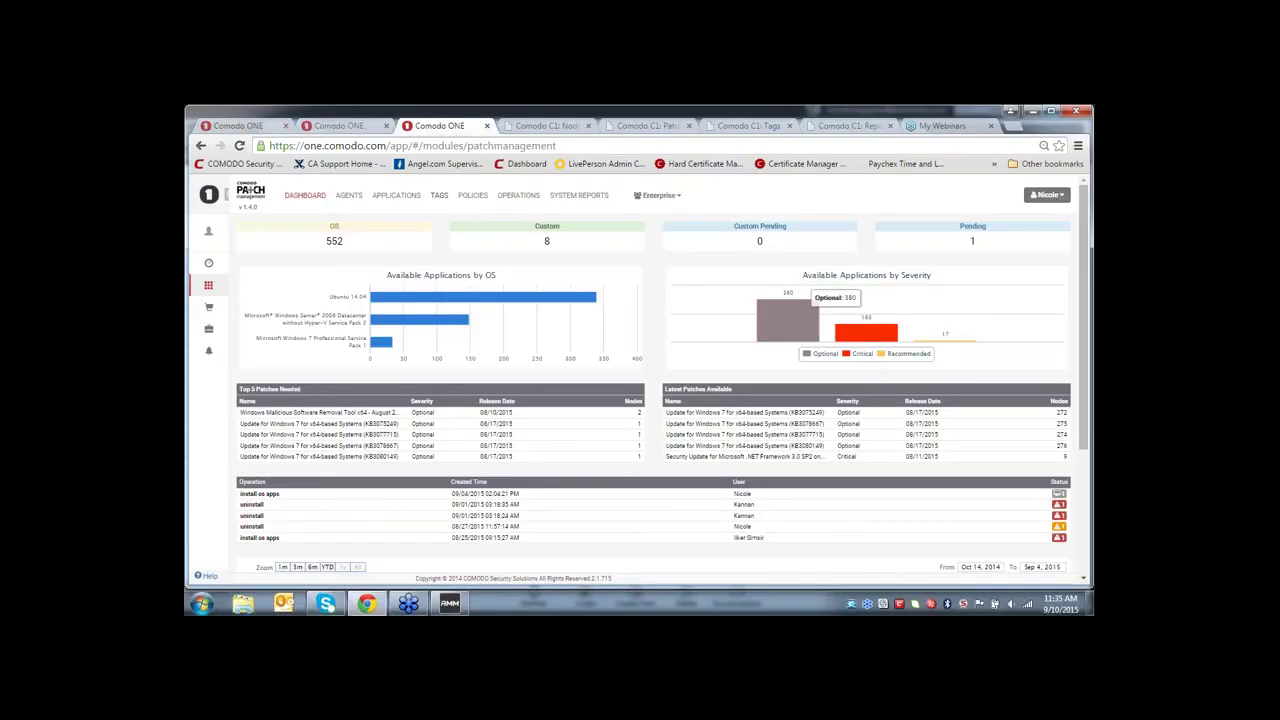
click(598, 596)
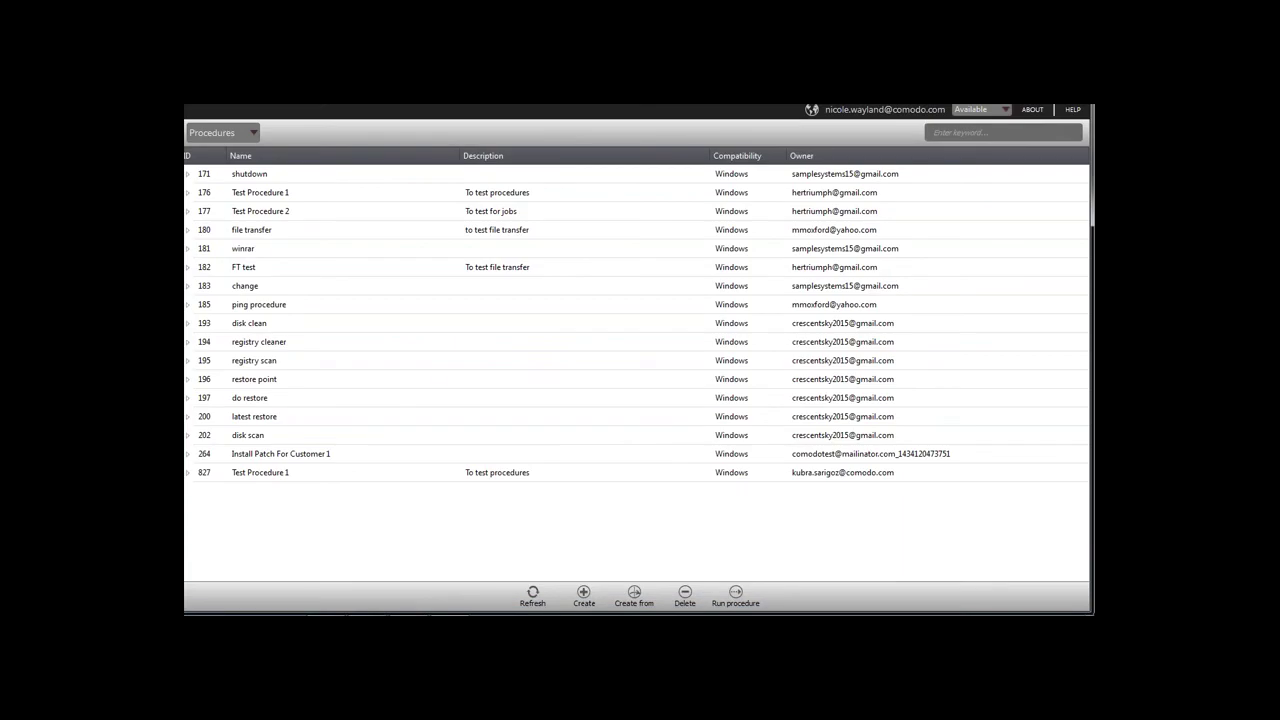
click(585, 594)
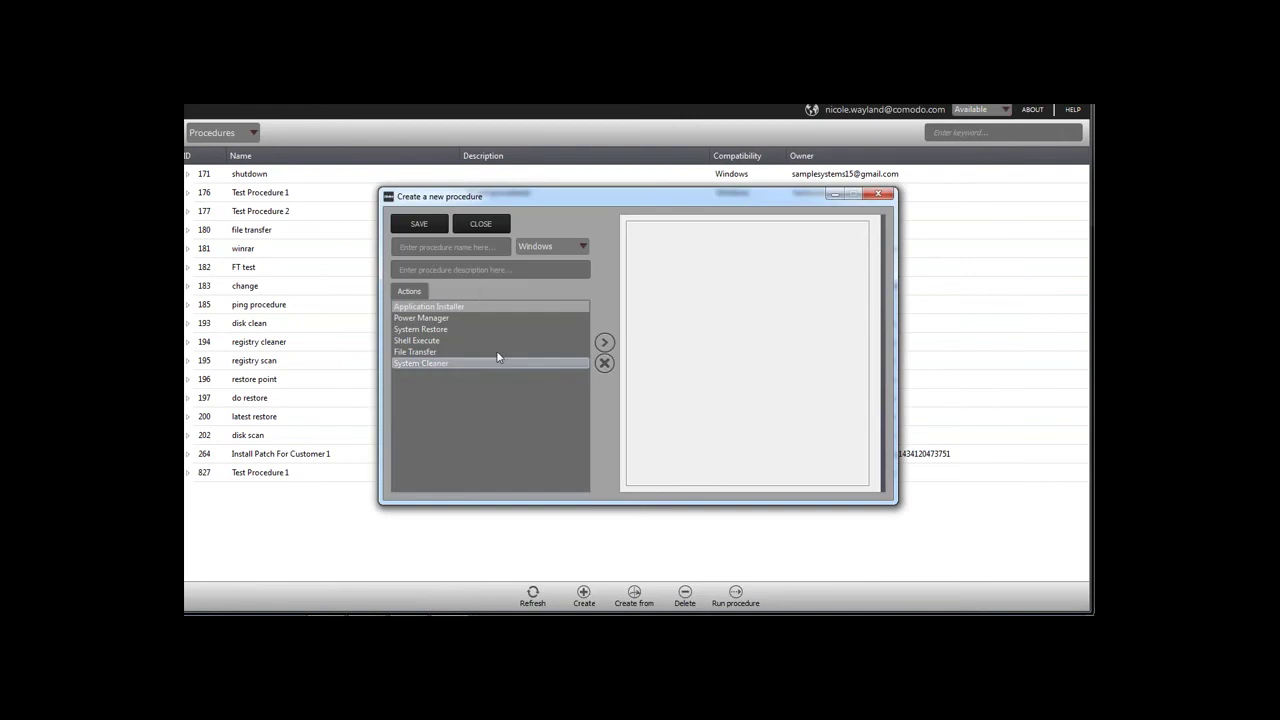
click(467, 227)
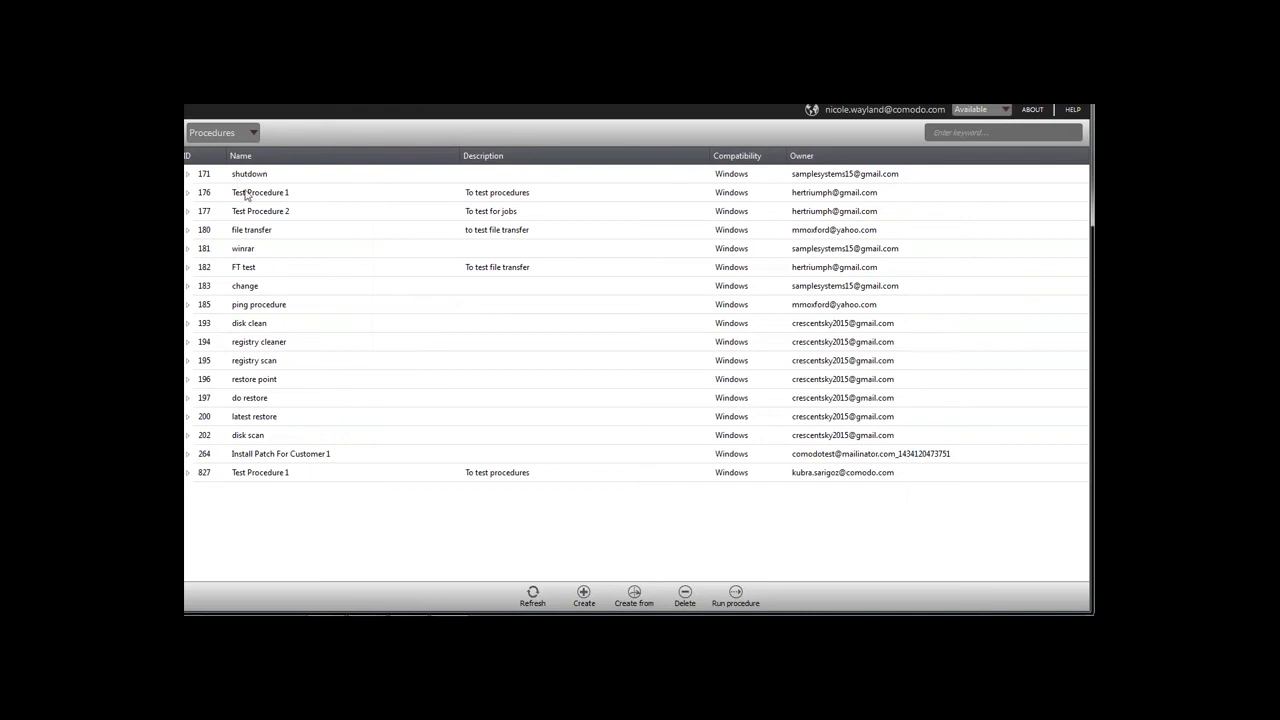
click(736, 594)
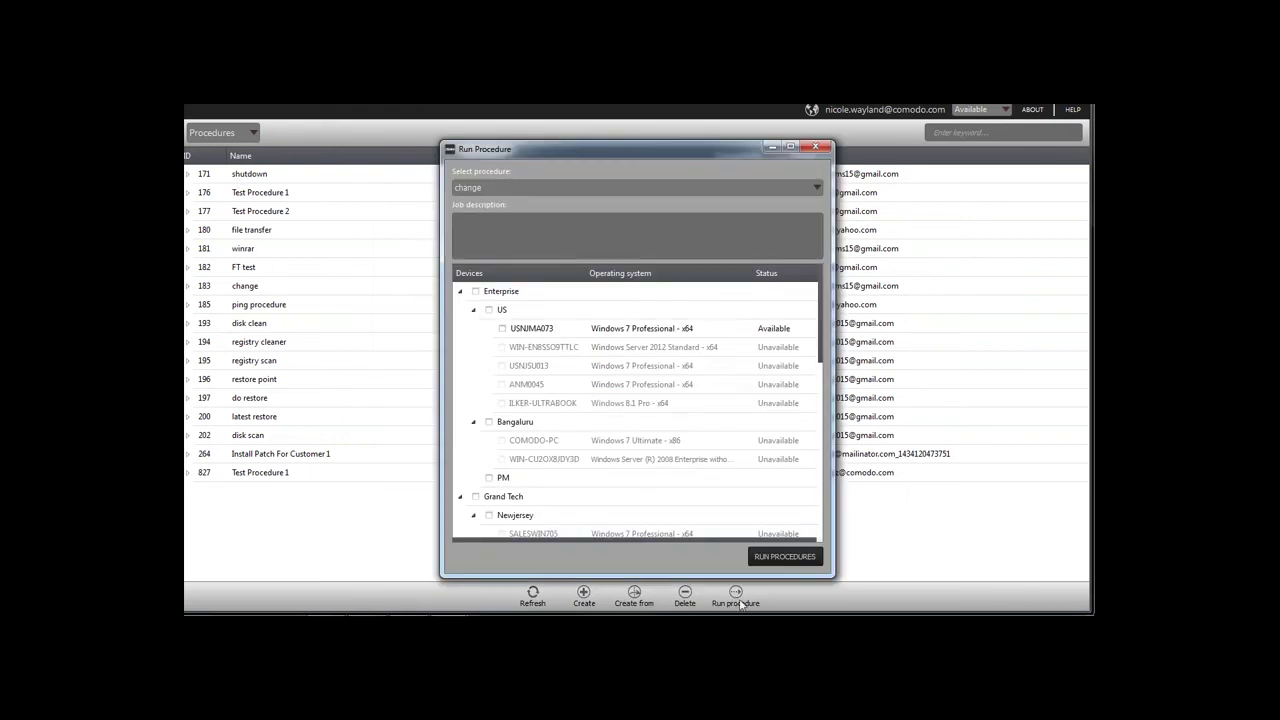
click(814, 189)
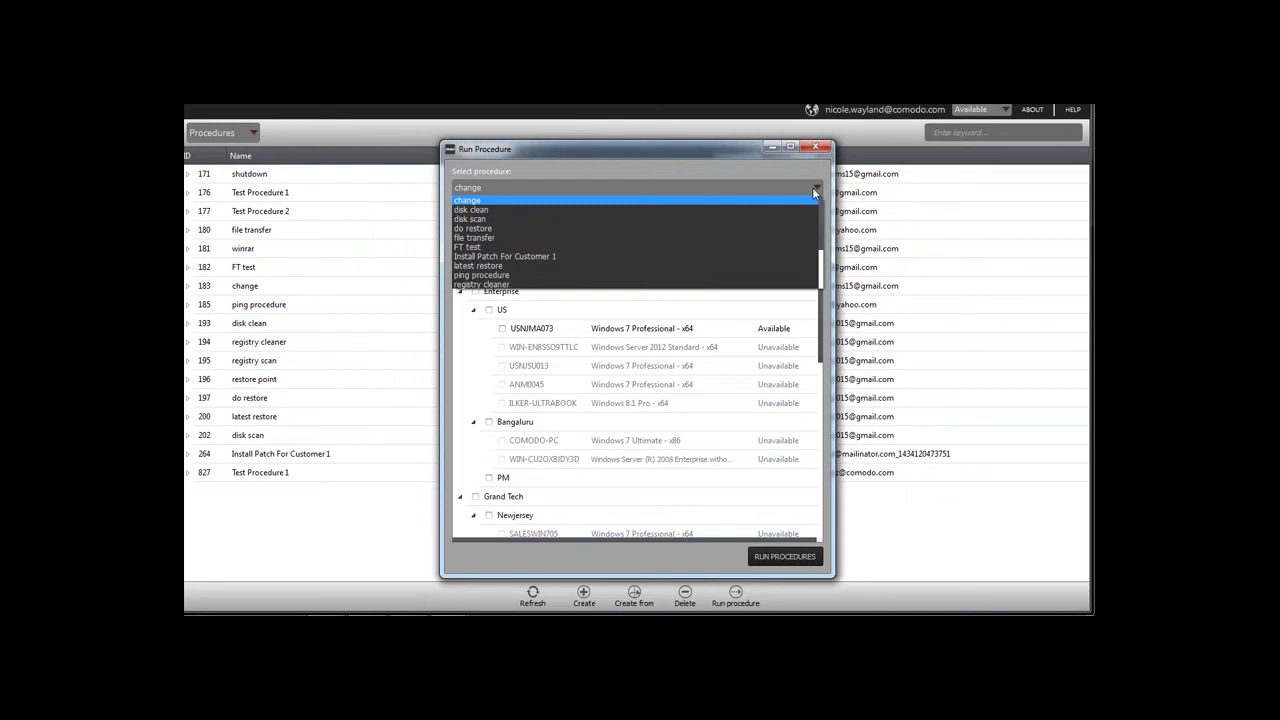
click(502, 285)
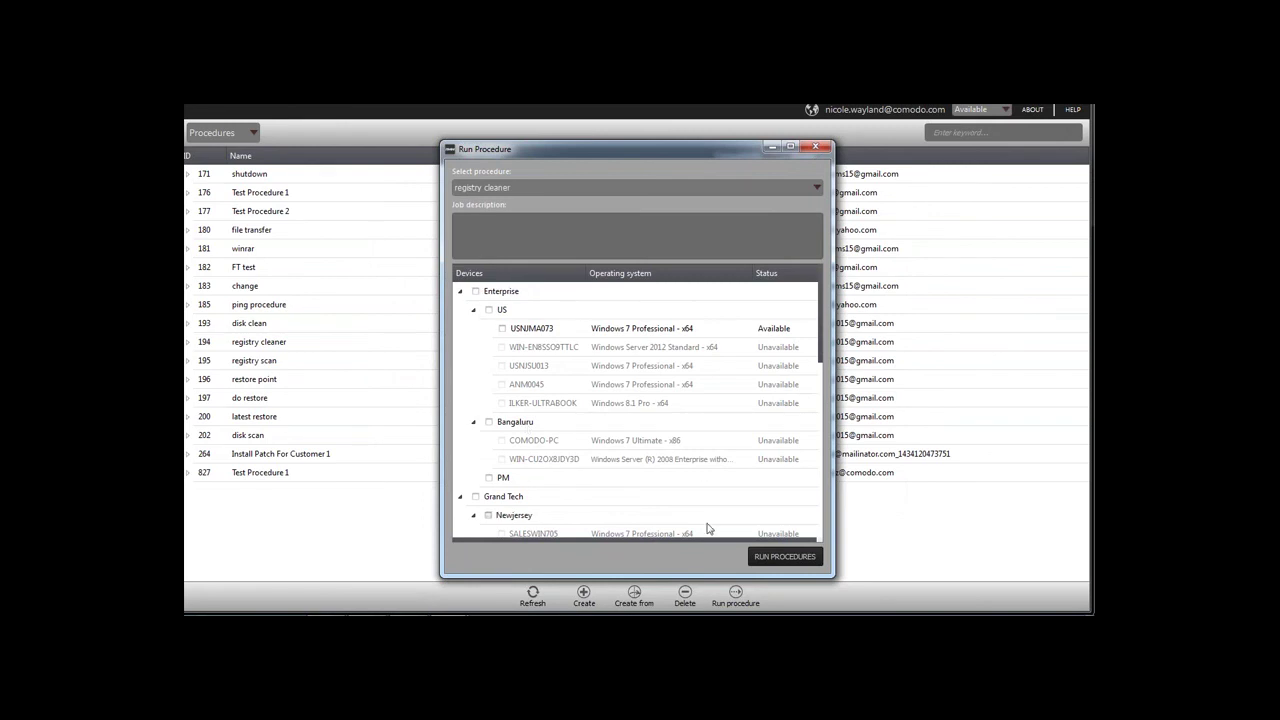
click(503, 329)
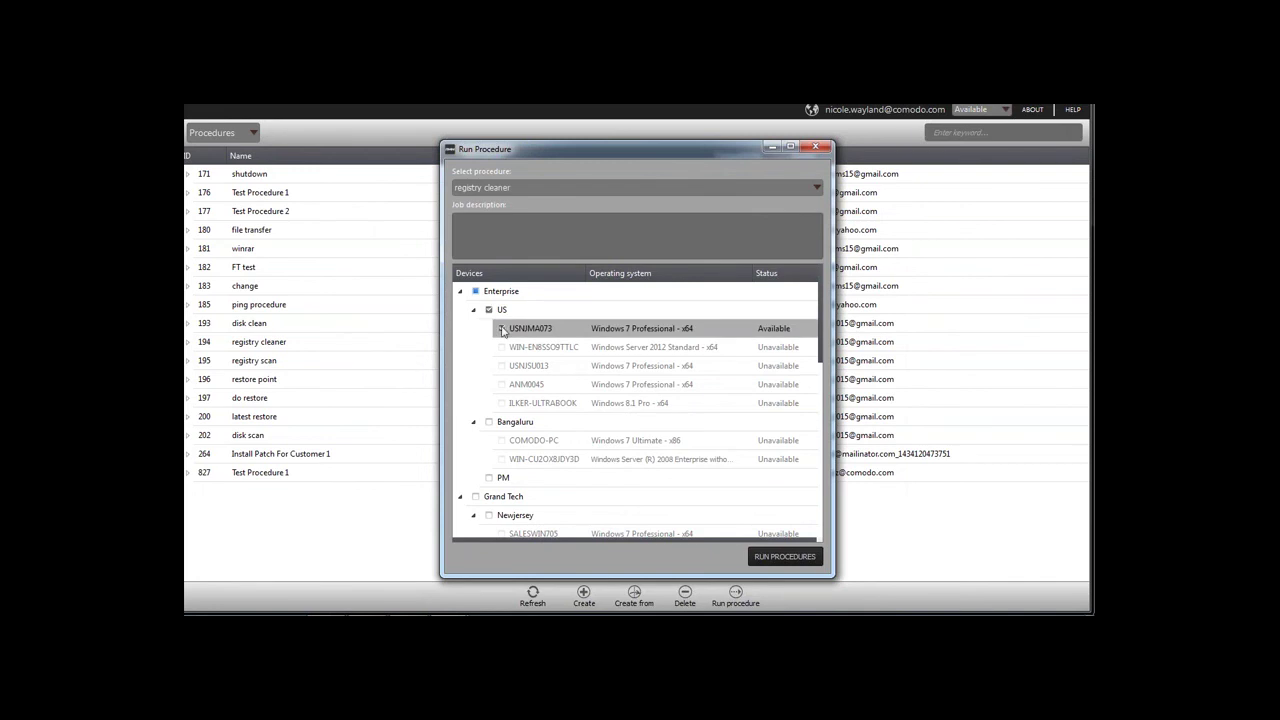
click(503, 329)
click(503, 329)
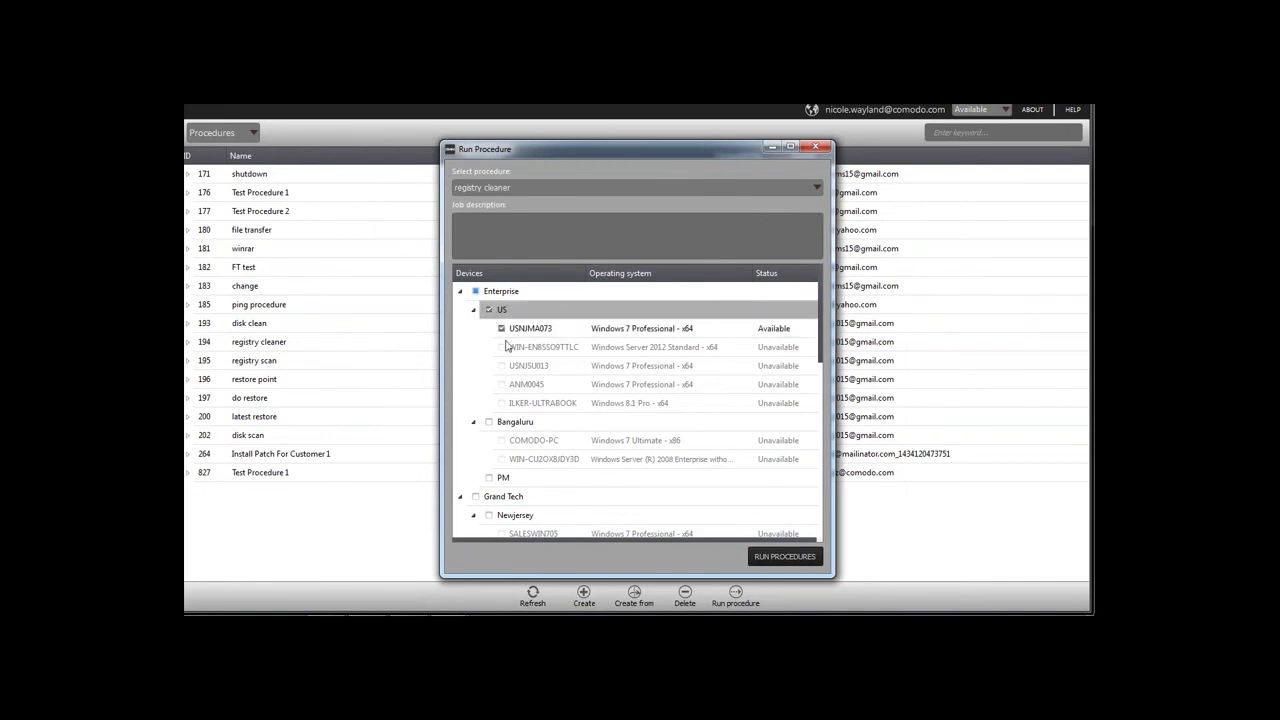
click(476, 292)
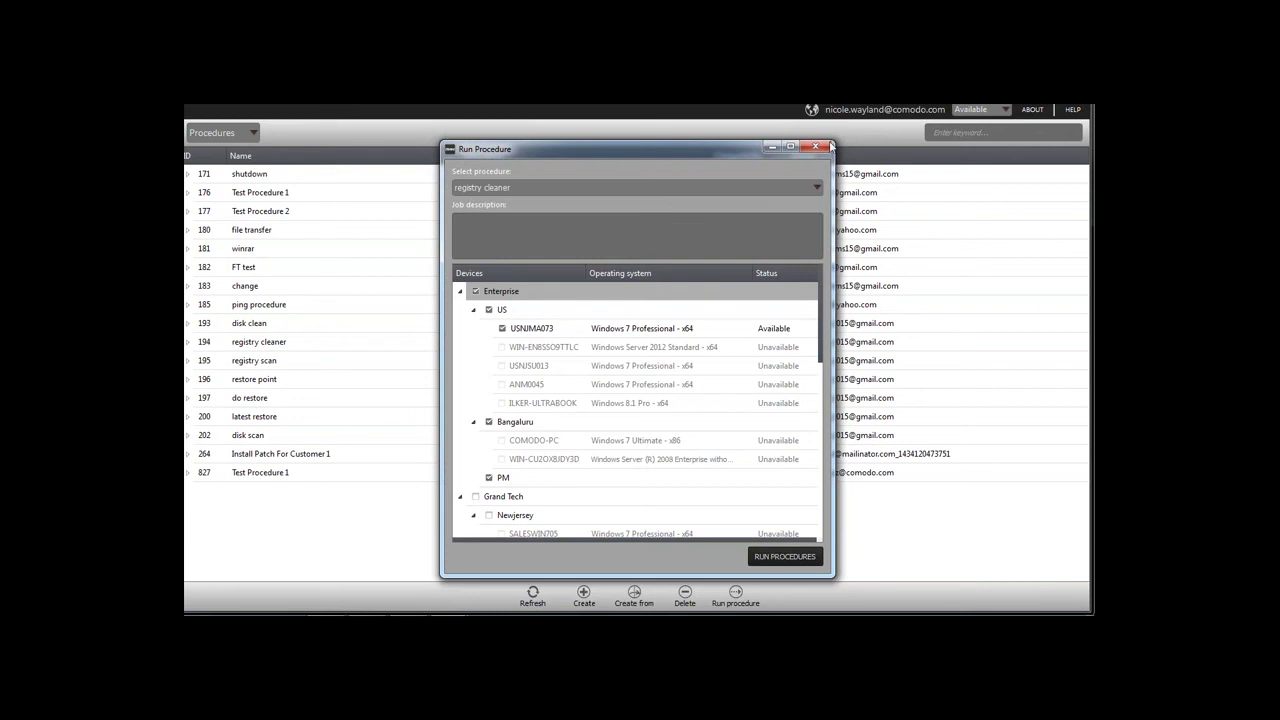
click(818, 148)
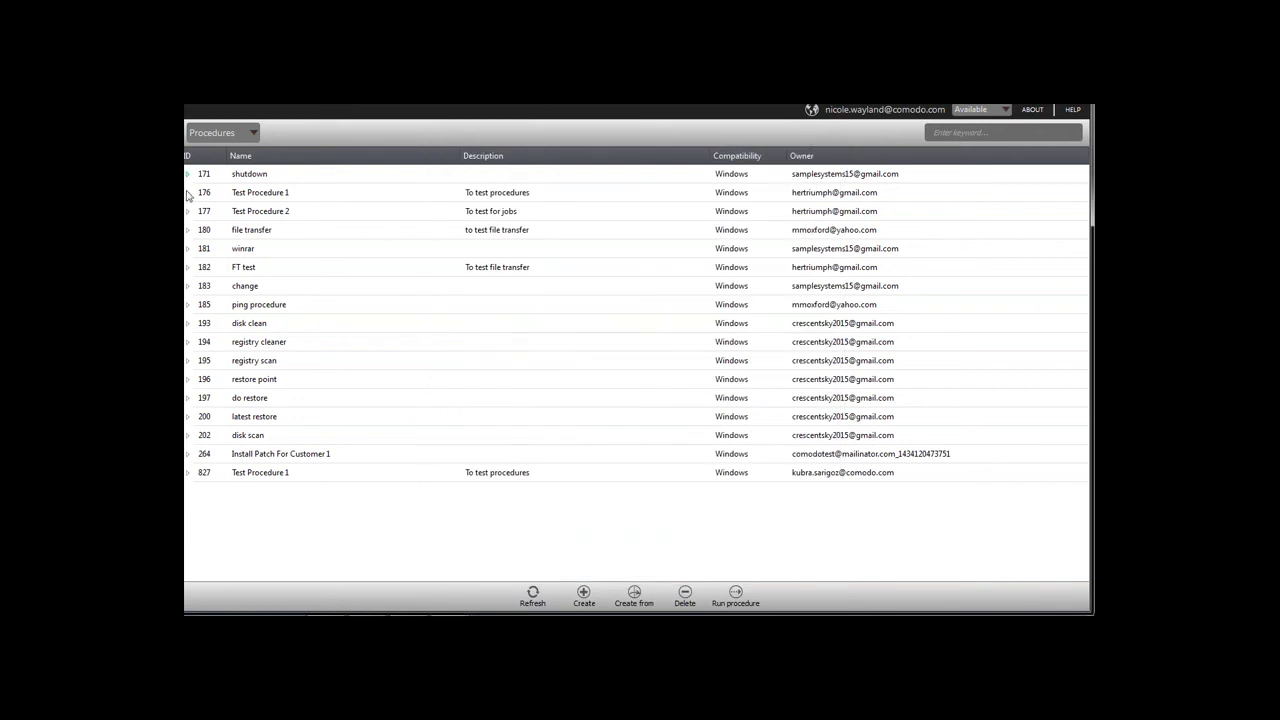
- Toggle latest restore, then expand registry cleaner and select its System Cleaner step
click(187, 417)
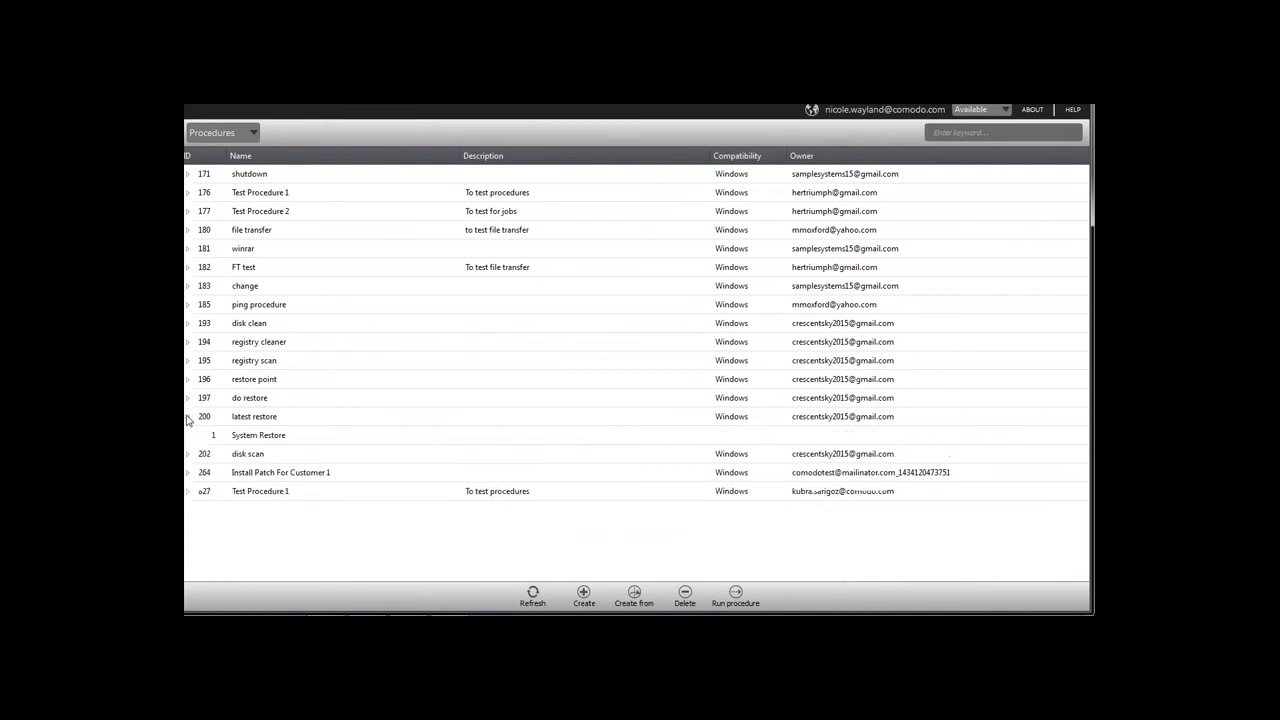
click(187, 417)
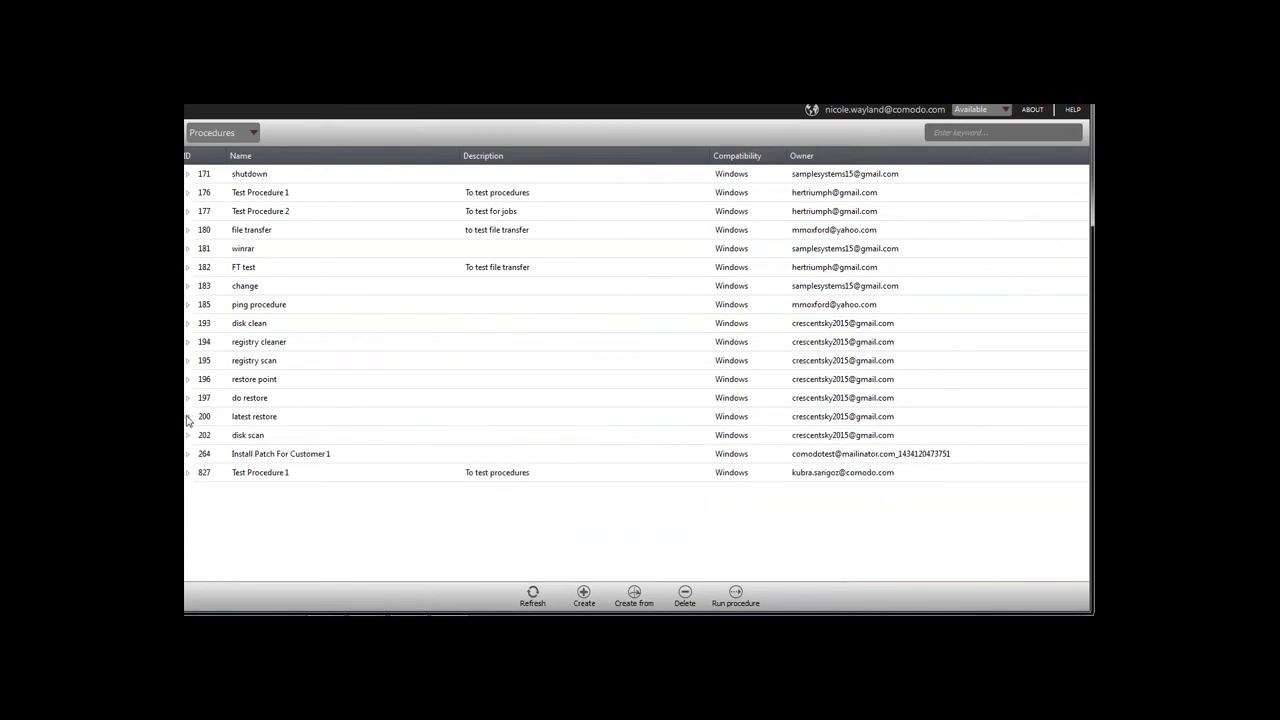
click(187, 342)
click(252, 361)
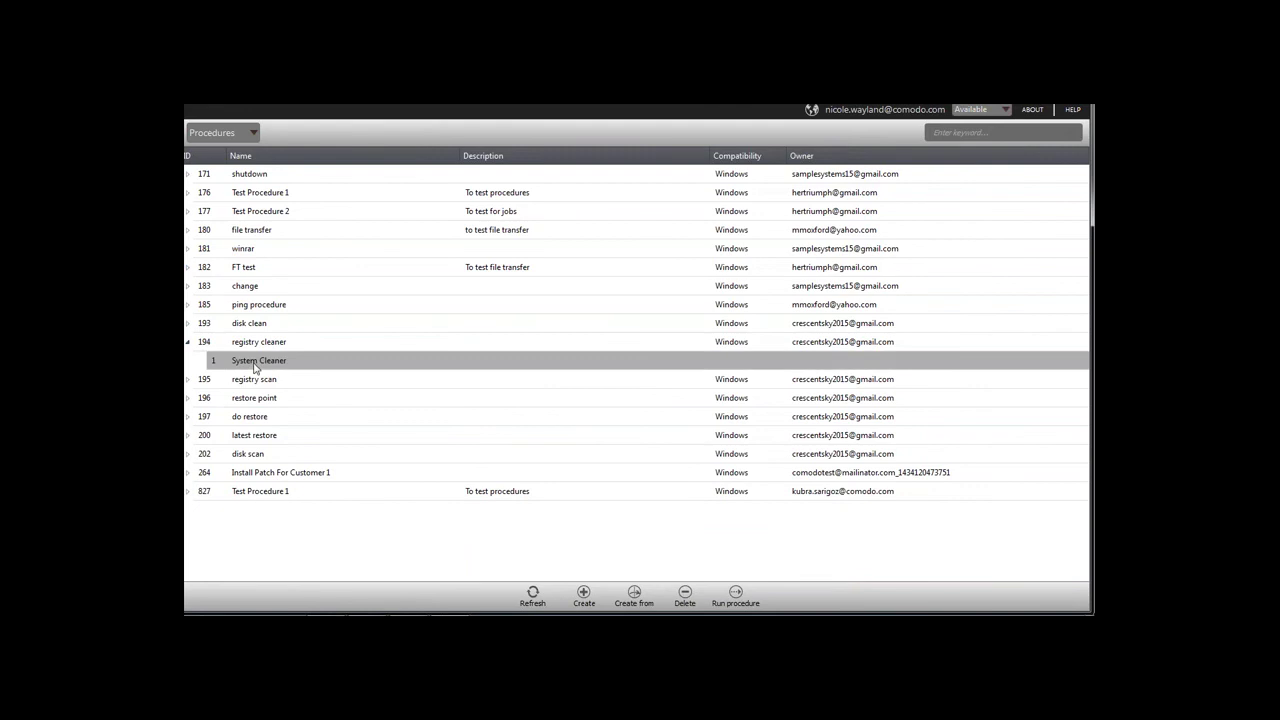
click(246, 346)
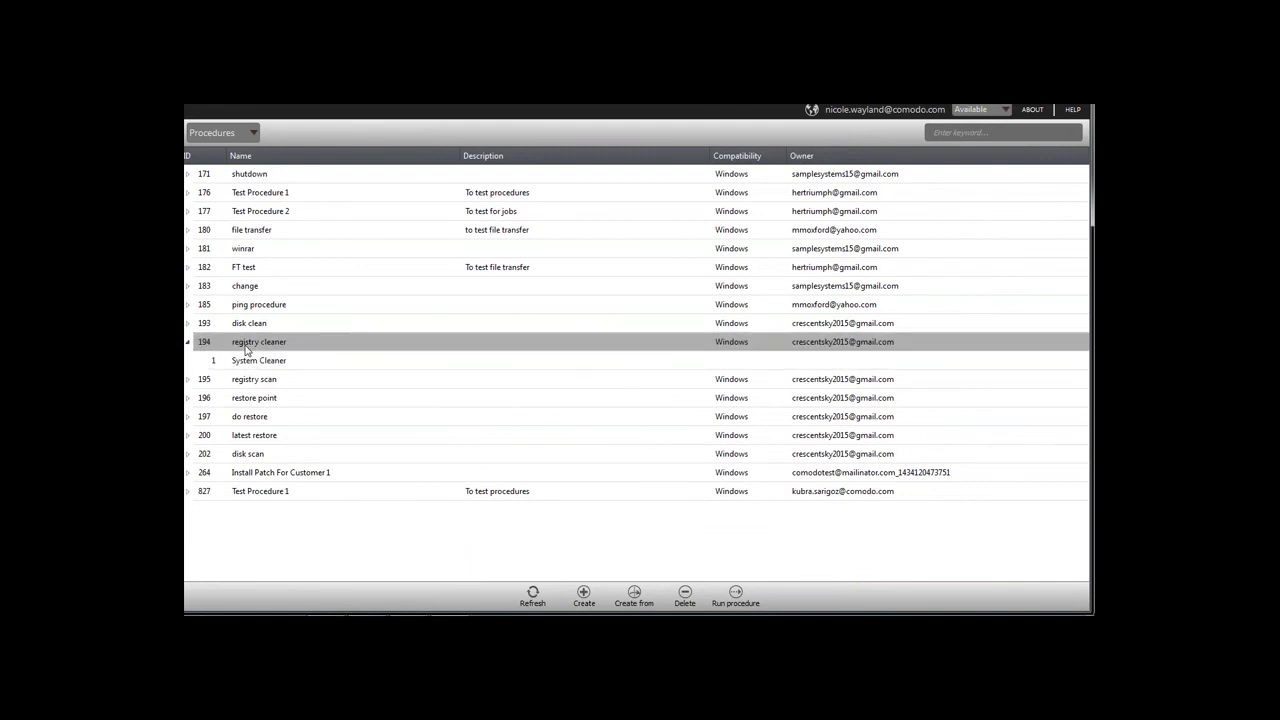
click(252, 364)
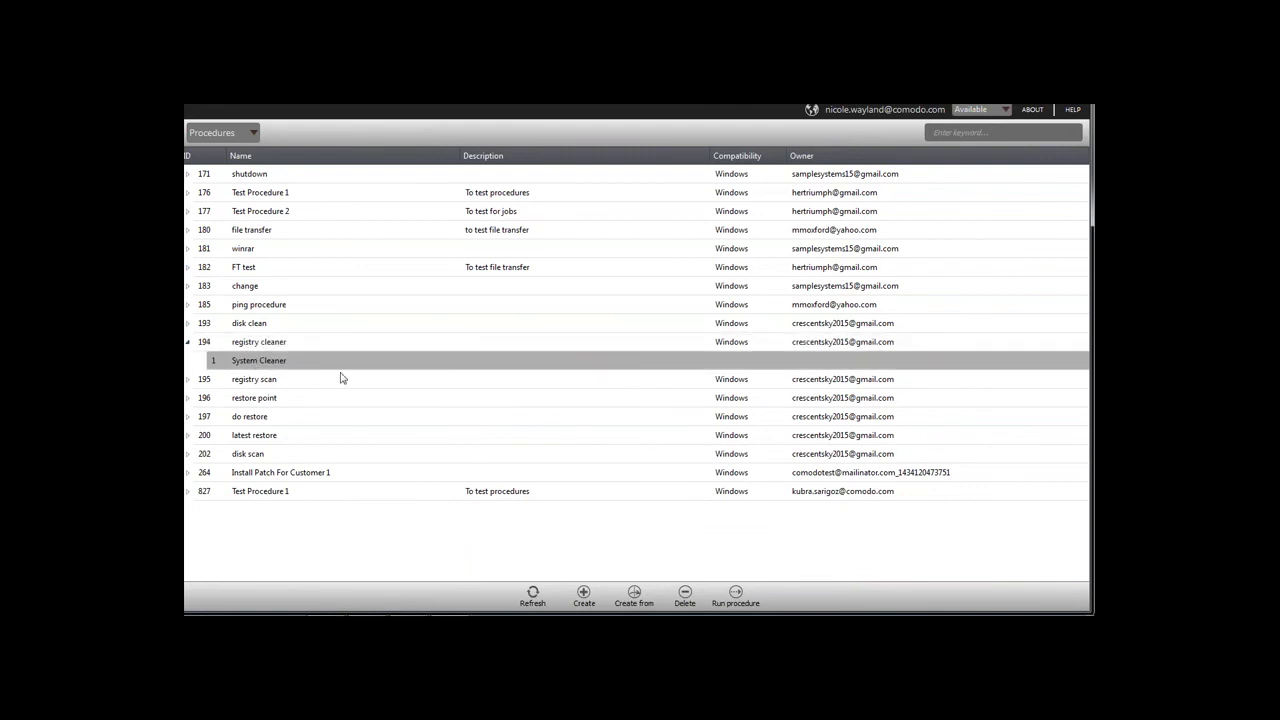
- Expand registry scan and ping procedure, selecting ping procedure's Shell Execute step
click(188, 381)
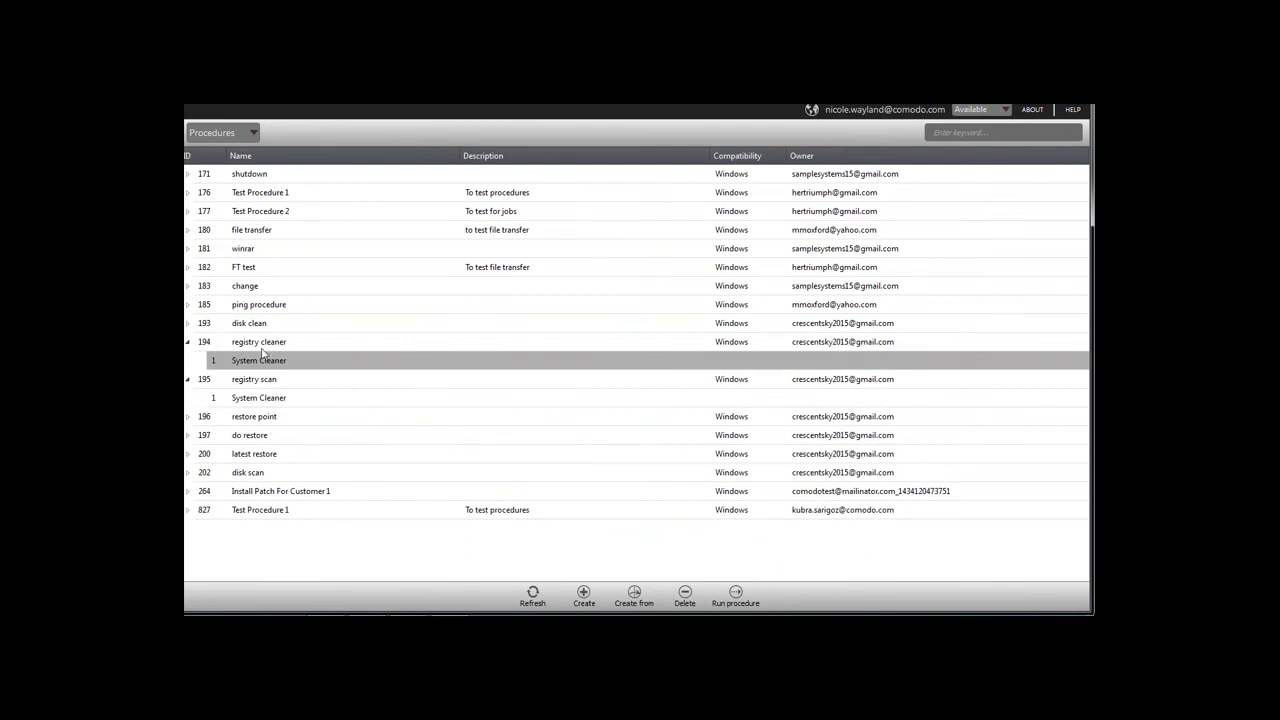
click(188, 305)
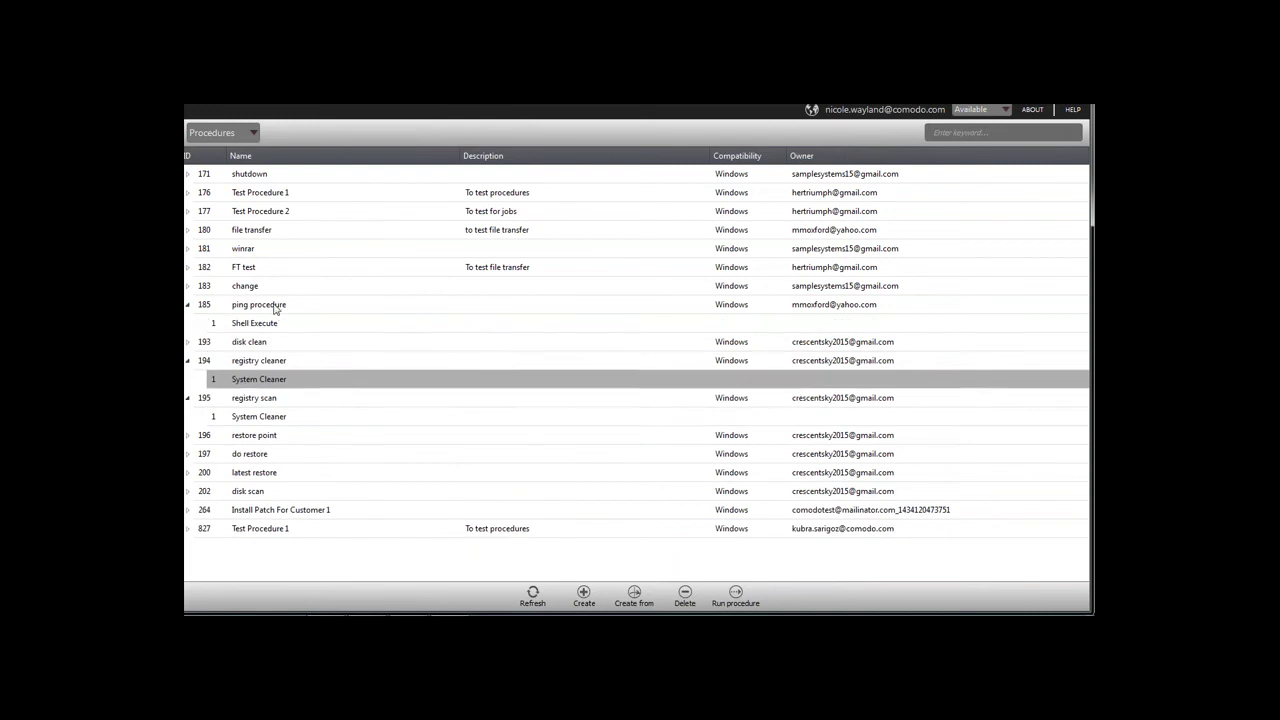
click(273, 309)
click(256, 325)
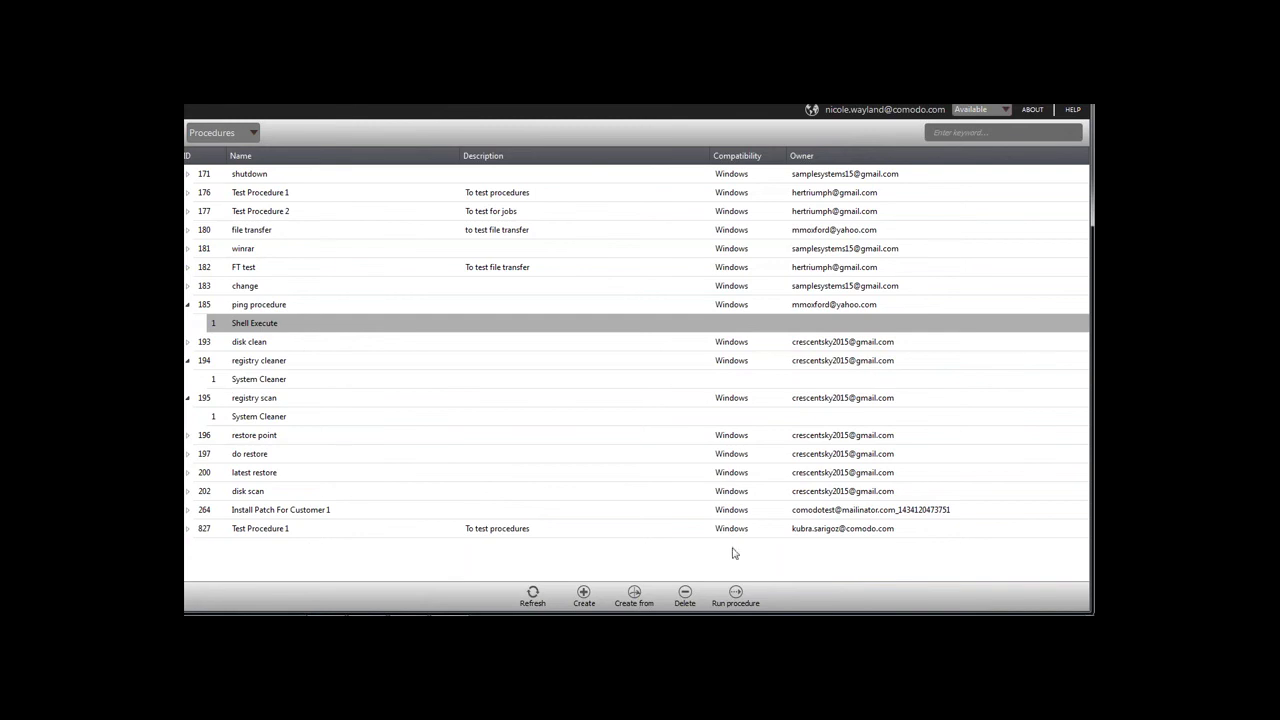
- Open and close the Run procedure form, then open the console views dropdown
mouse_move(735, 614)
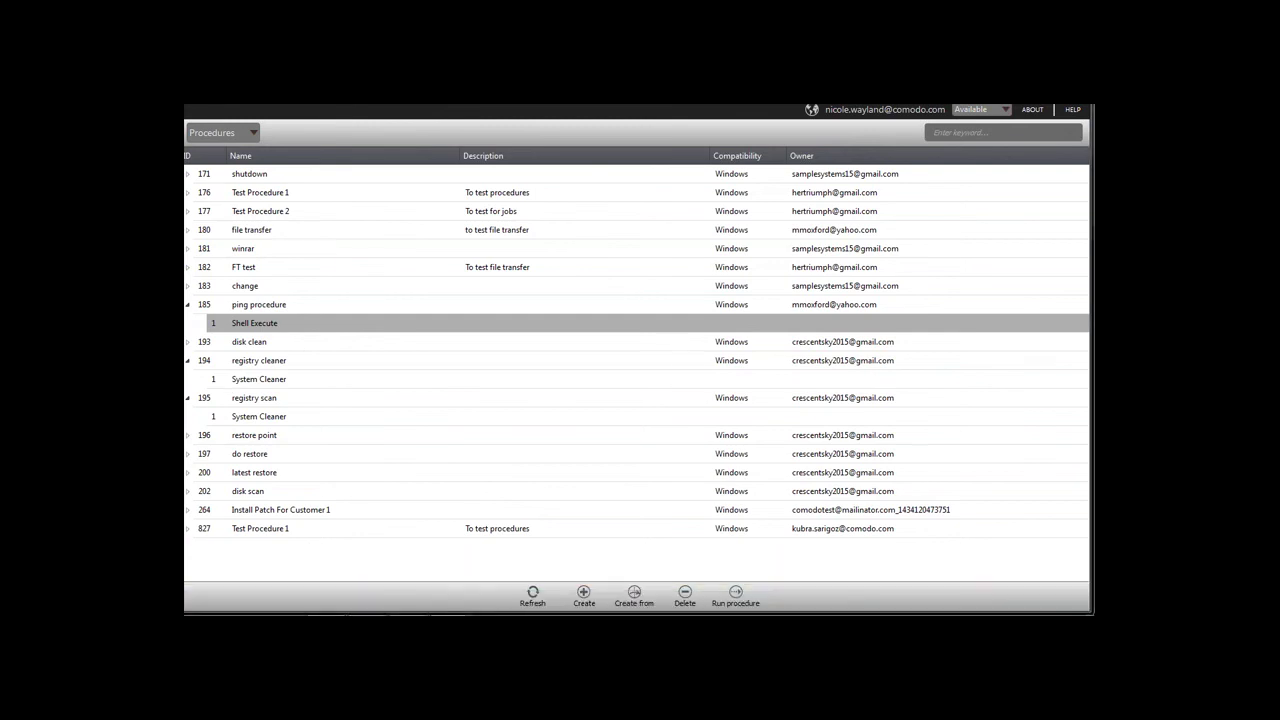
click(735, 592)
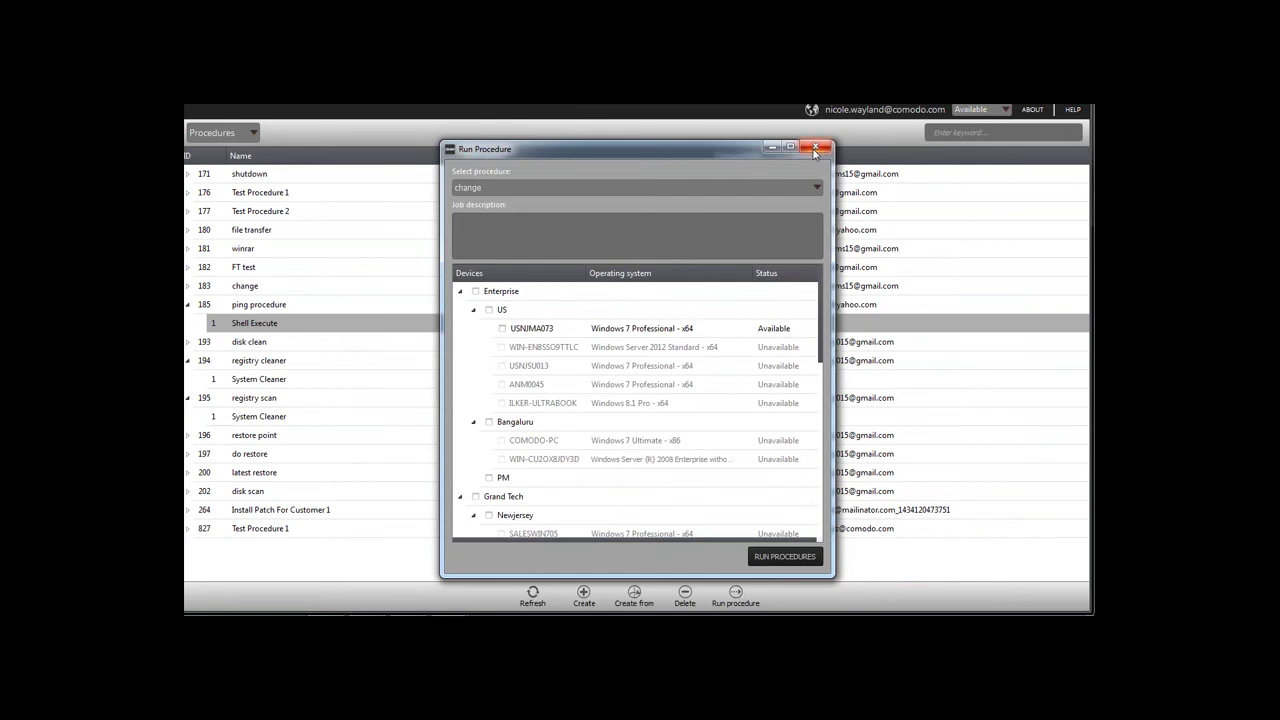
click(815, 148)
click(245, 132)
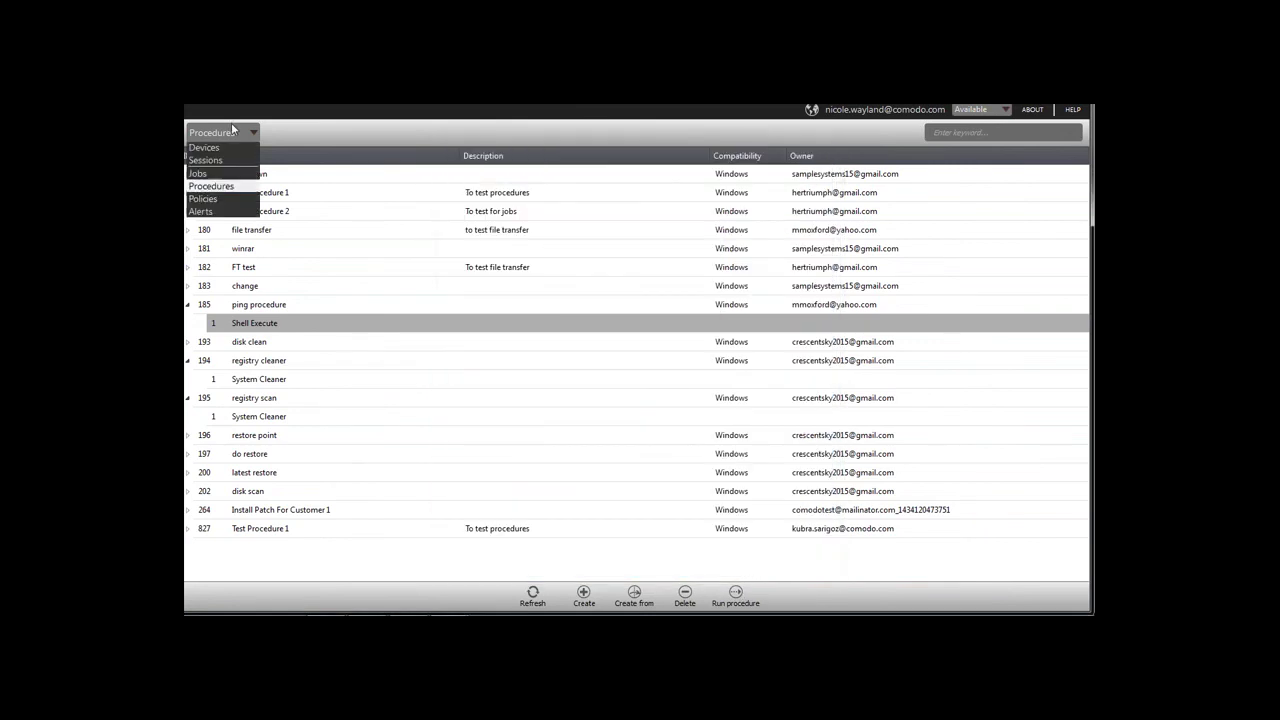
- In Jobs, drill into job 304's restart rescure mode task on Unknown computer #1, then open Job manager
click(217, 172)
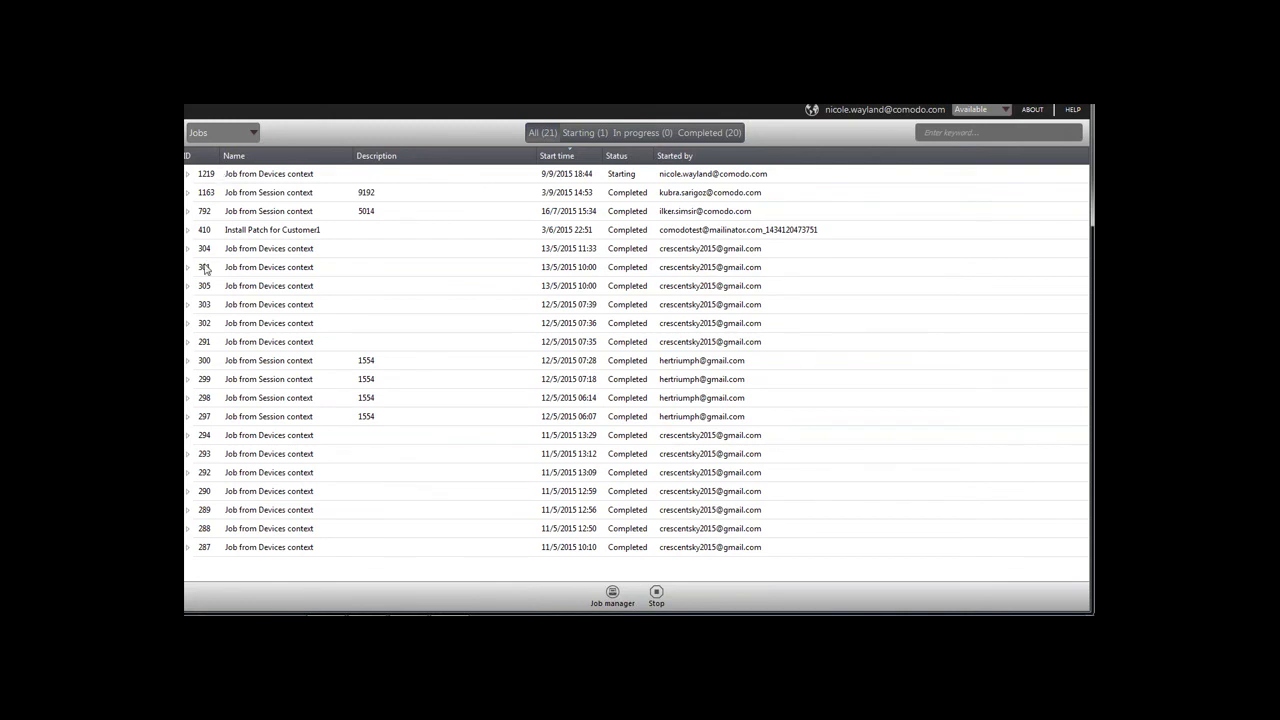
click(281, 251)
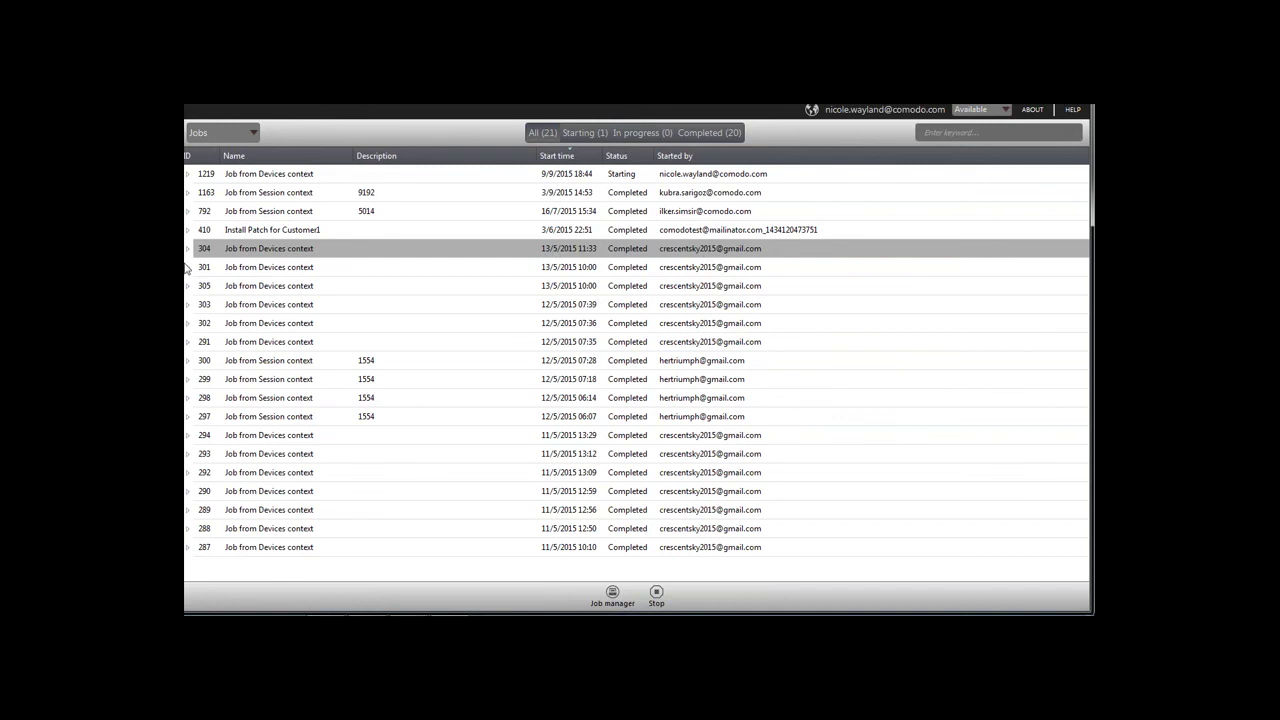
click(187, 249)
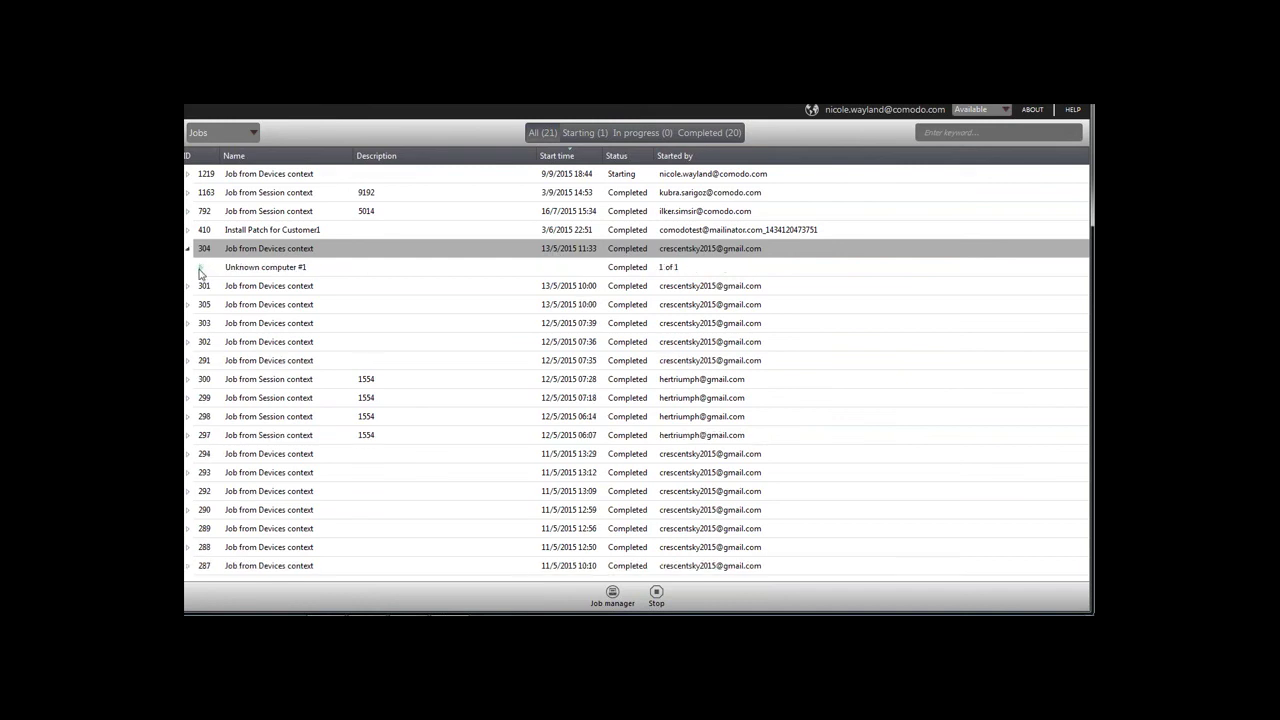
click(201, 268)
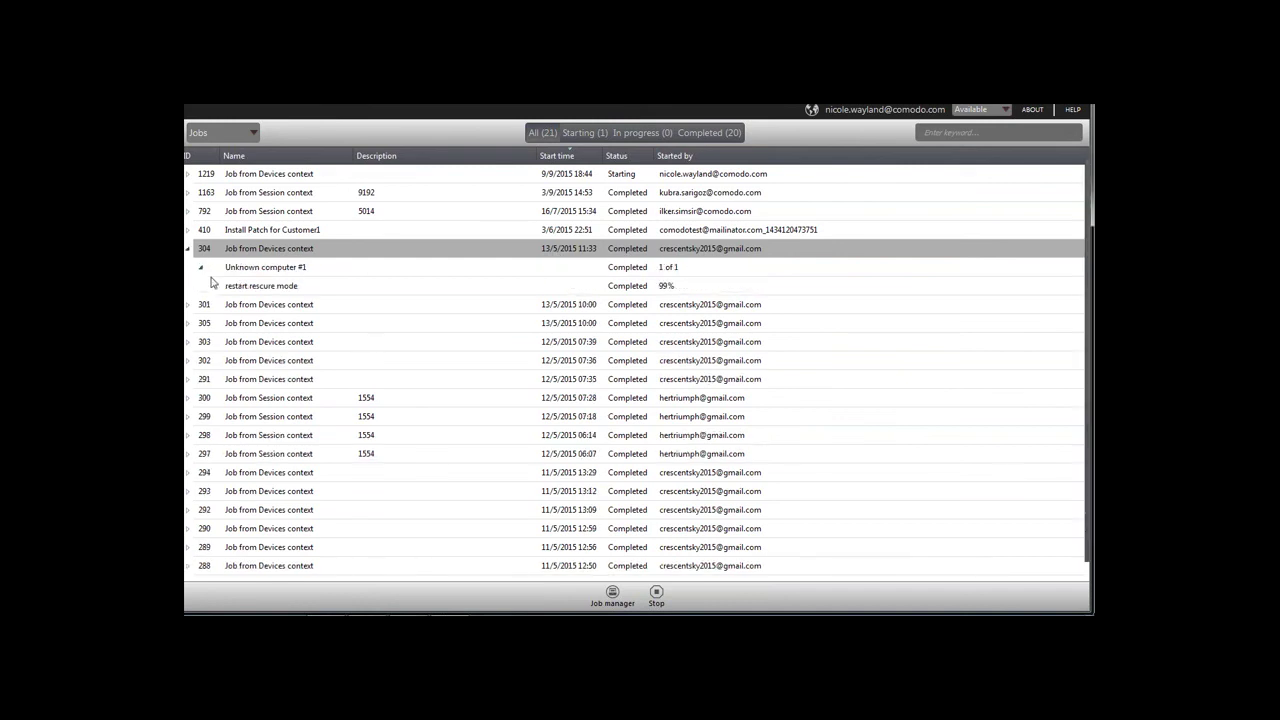
click(290, 269)
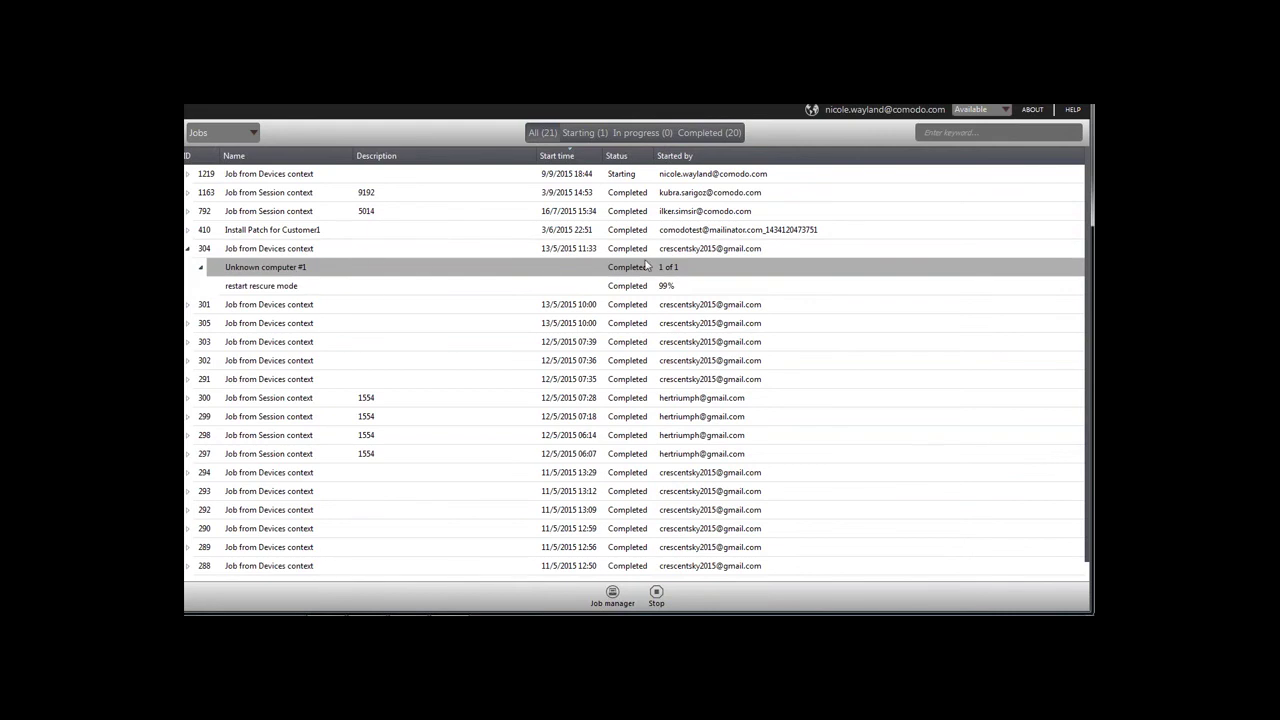
click(657, 291)
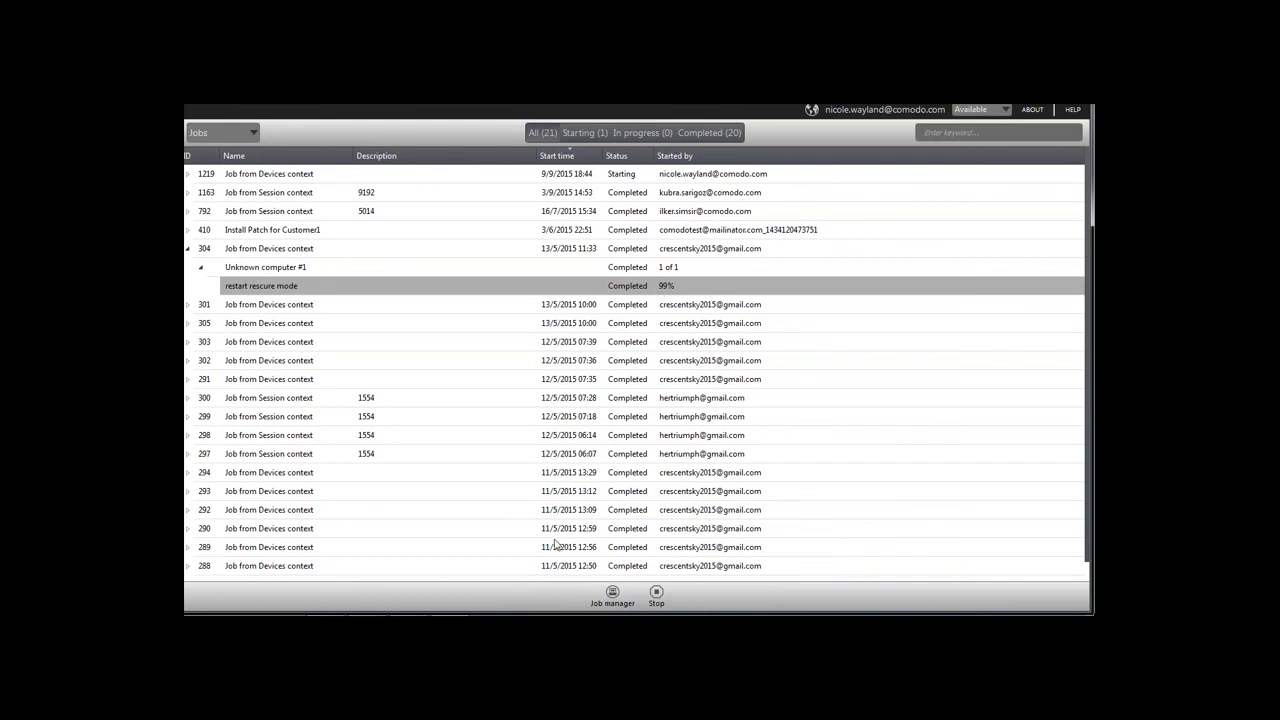
click(613, 594)
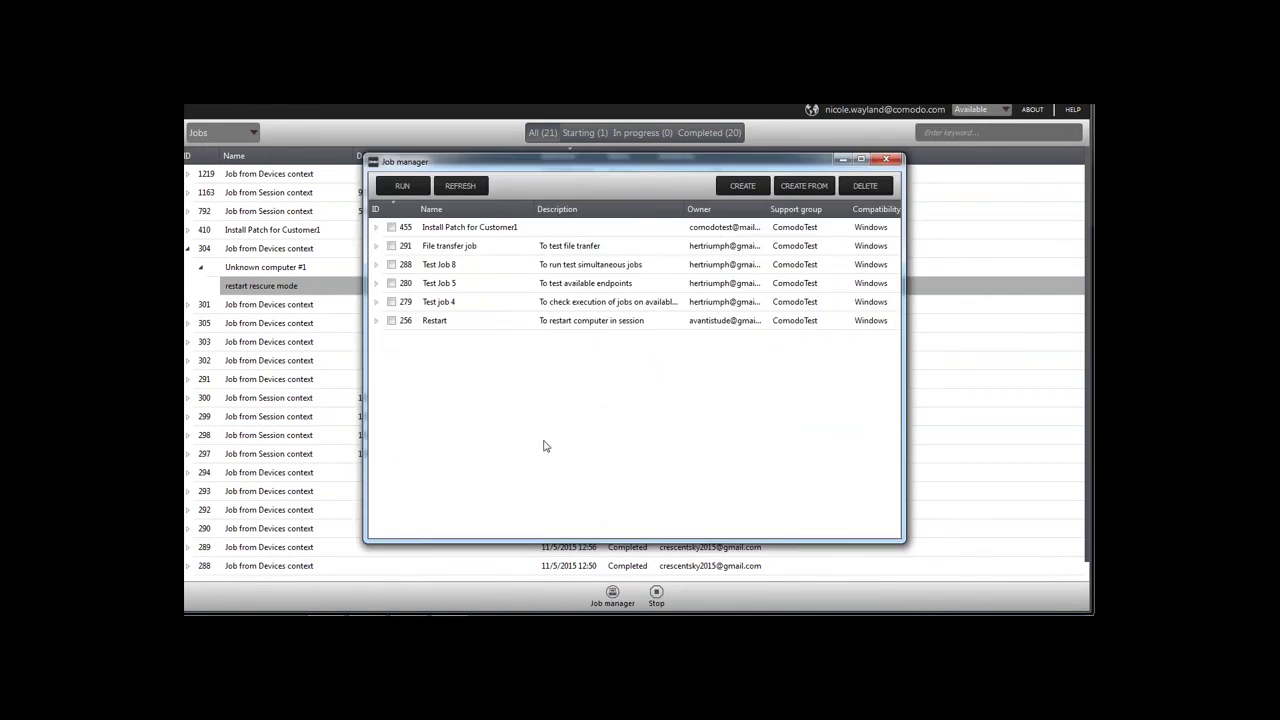
- Start a new job named 'test' from the Job manager
click(391, 247)
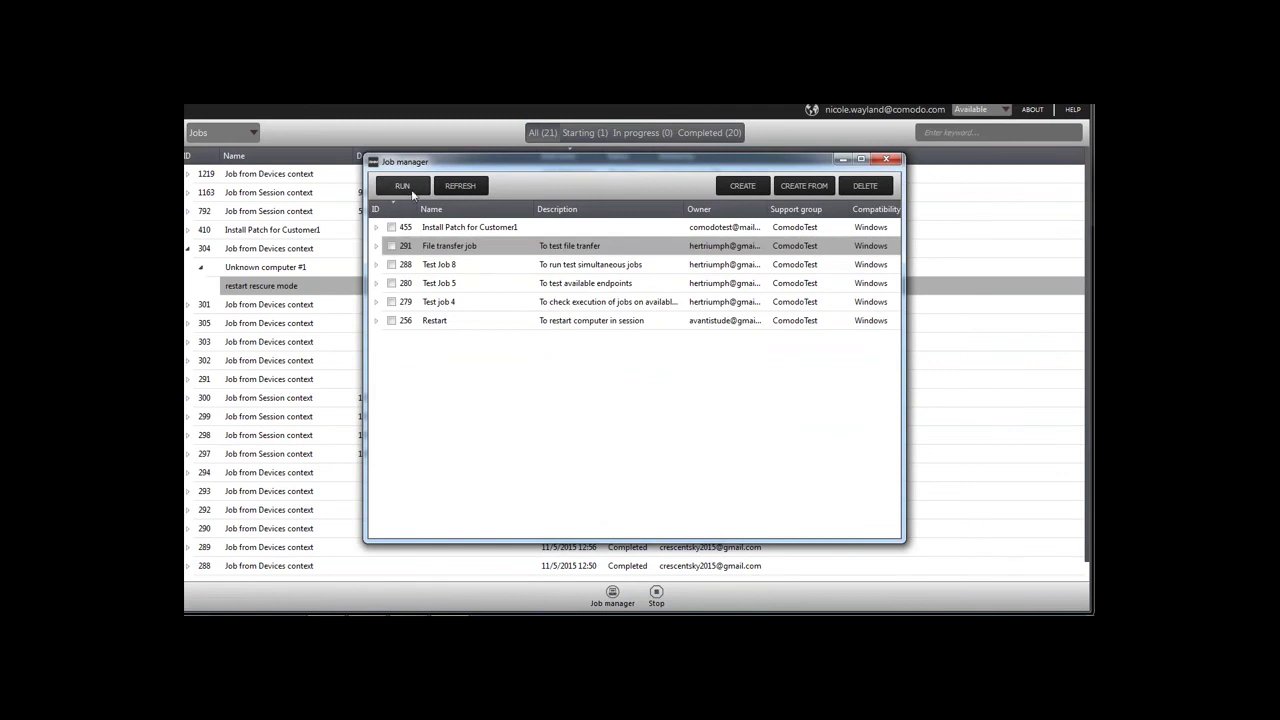
click(741, 187)
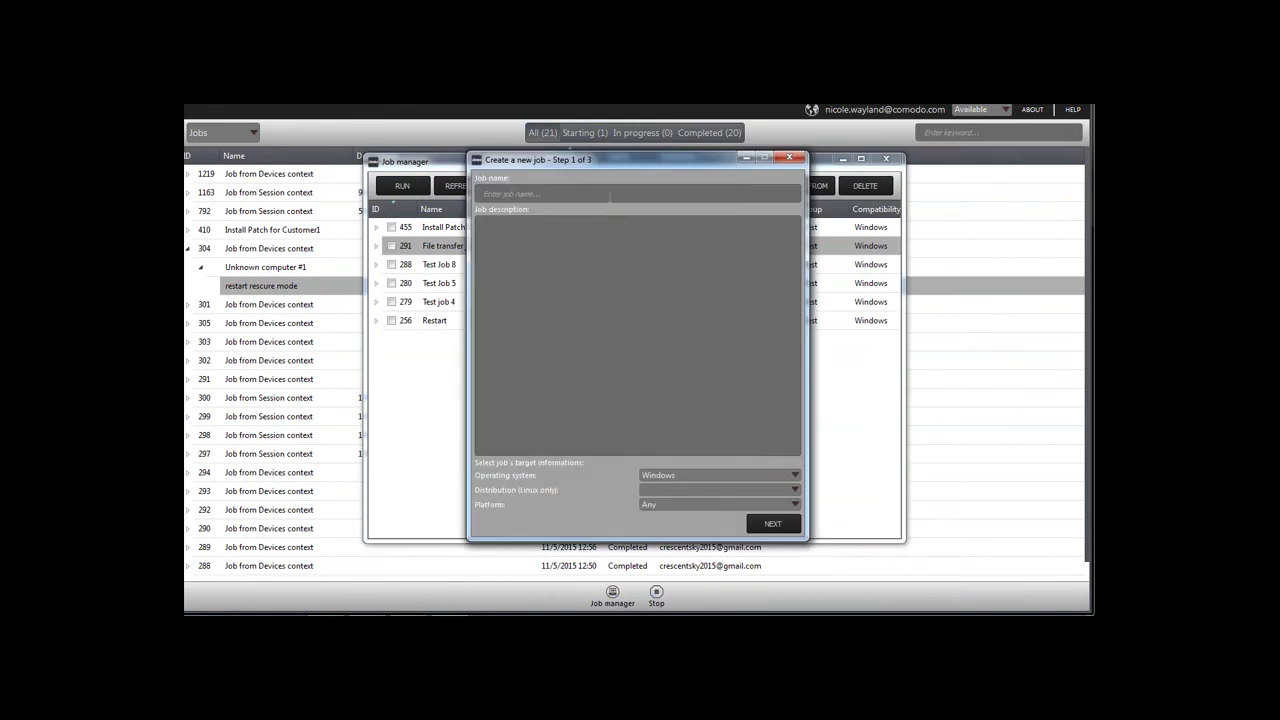
click(610, 196)
text(test)
click(758, 522)
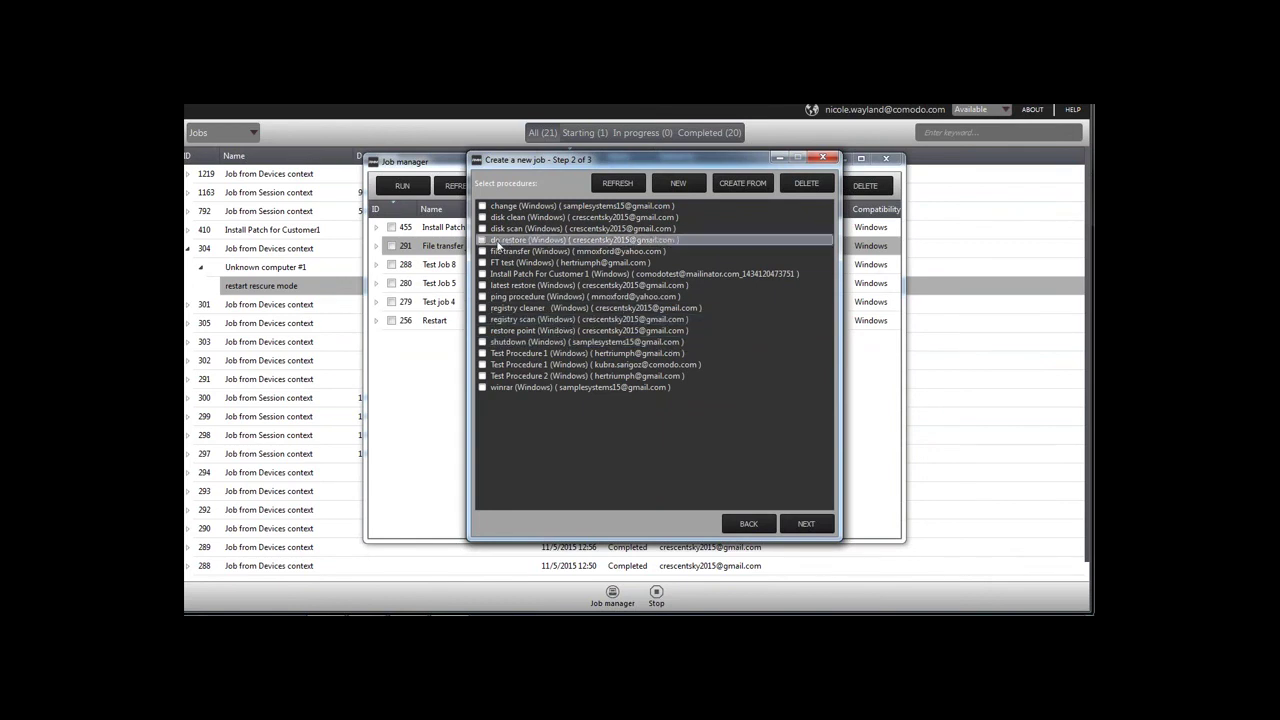
- Tick the change, file transfer and registry scan procedures, then close the wizard and Job manager unsaved
click(482, 206)
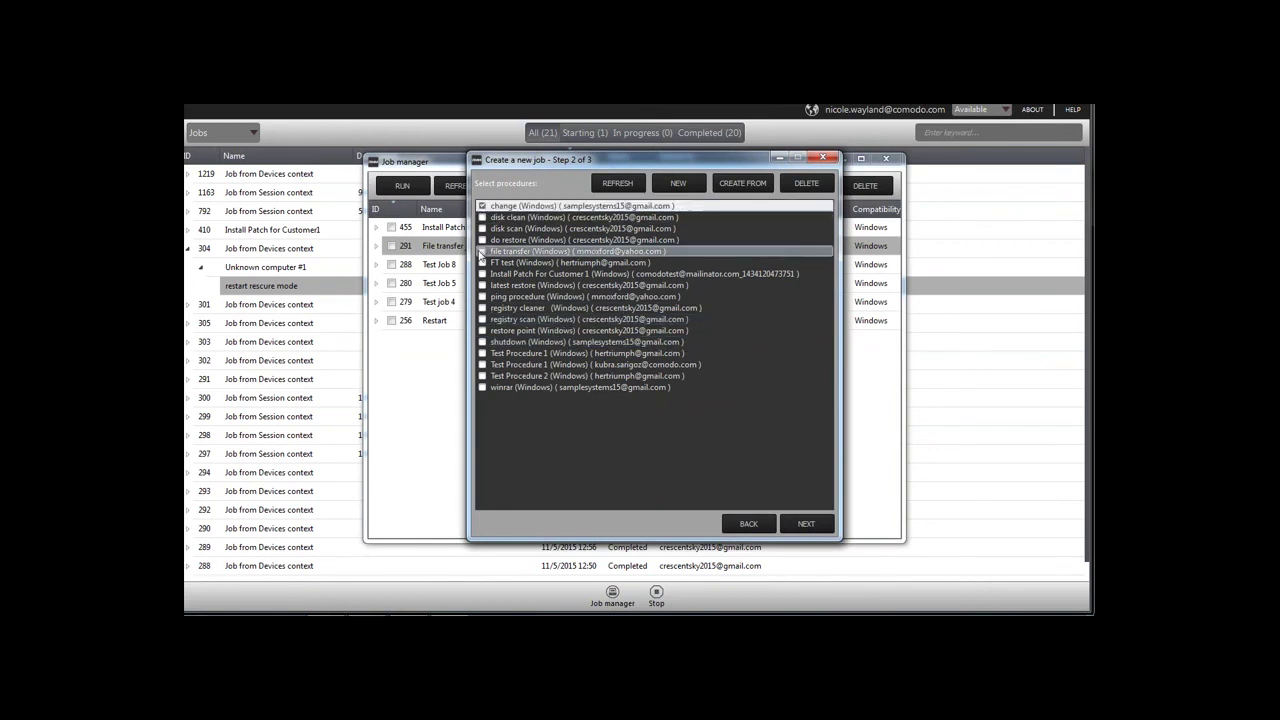
click(482, 251)
click(483, 319)
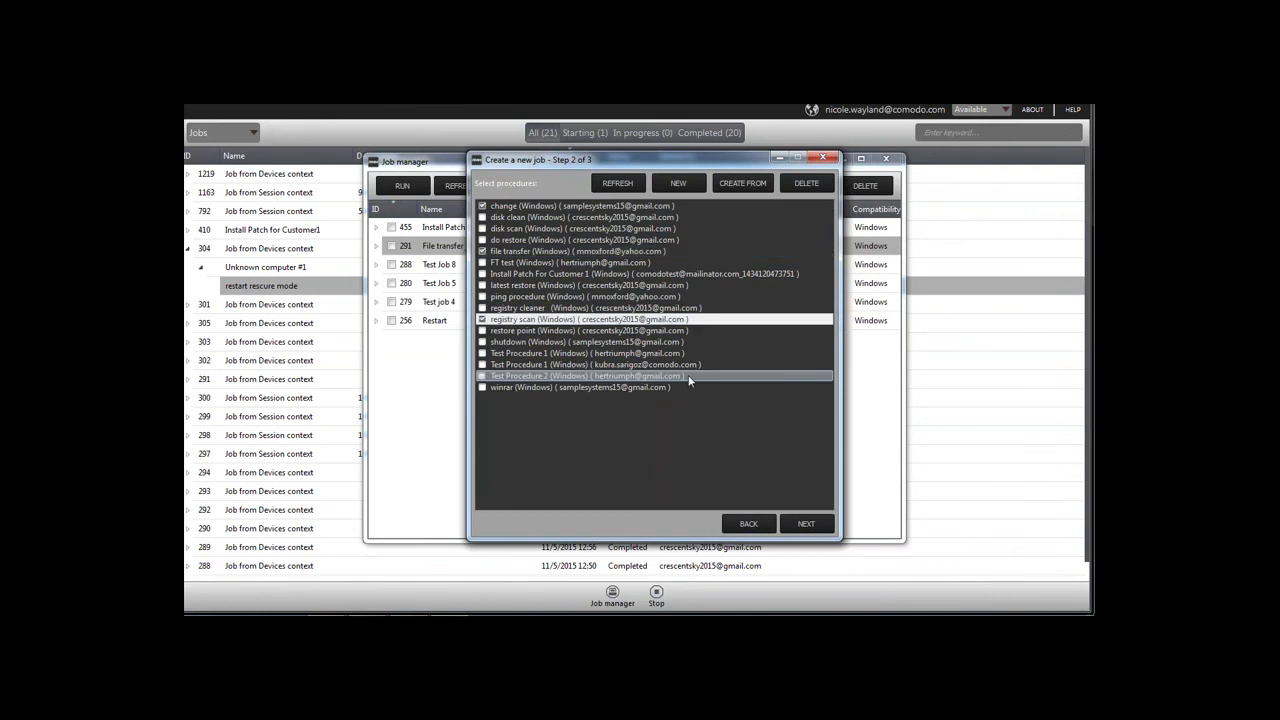
click(806, 523)
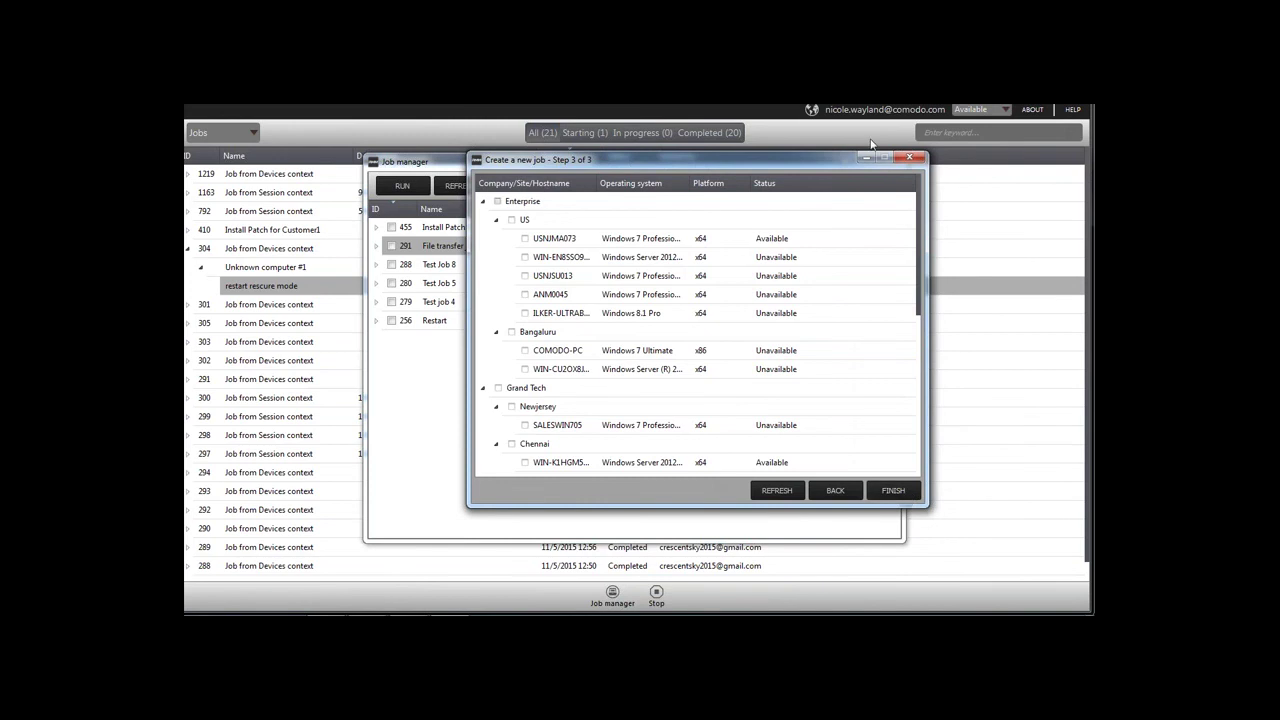
click(910, 158)
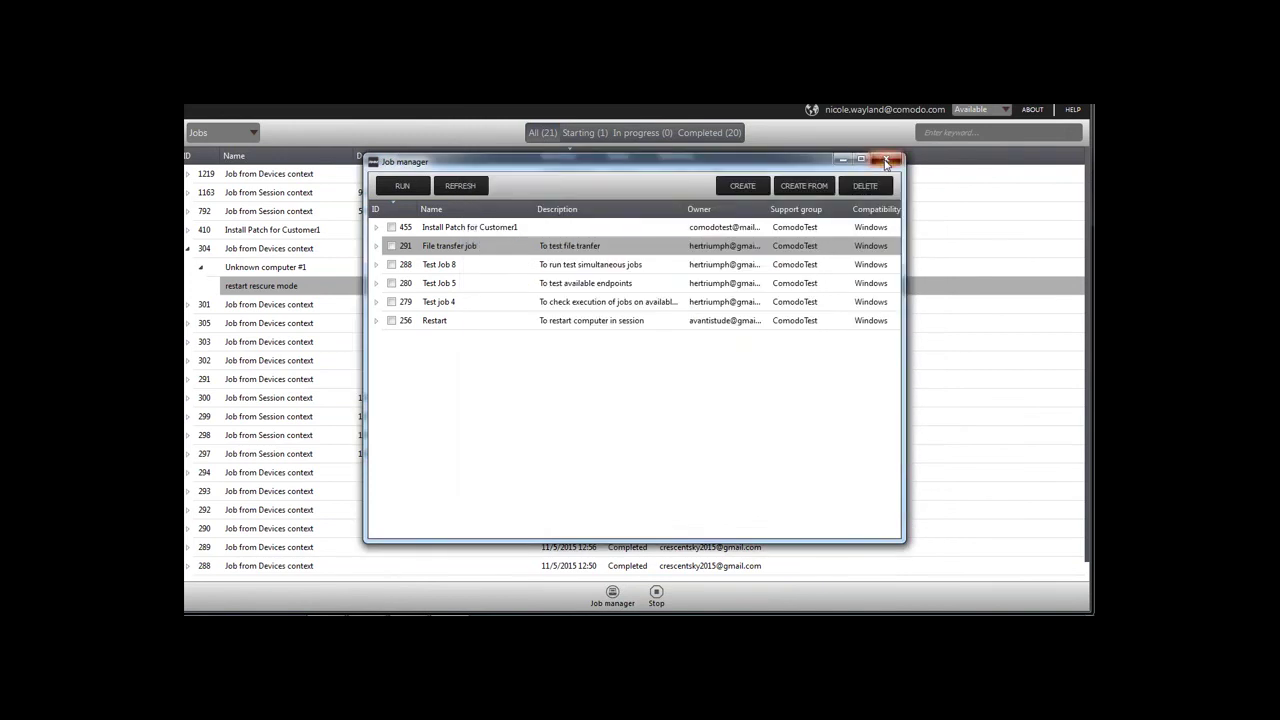
click(884, 161)
- Expand job 287 and its Unknown computer #1 to show the disk clean step
click(288, 379)
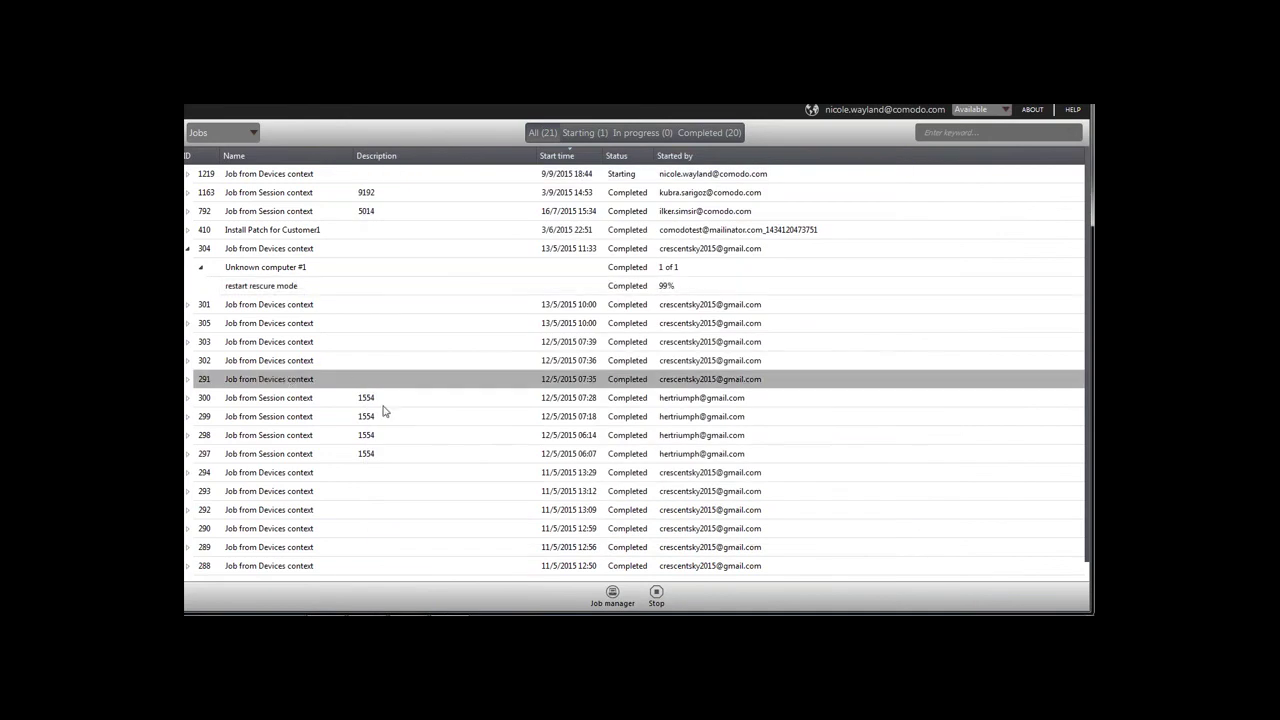
scroll(383, 413, down, 1)
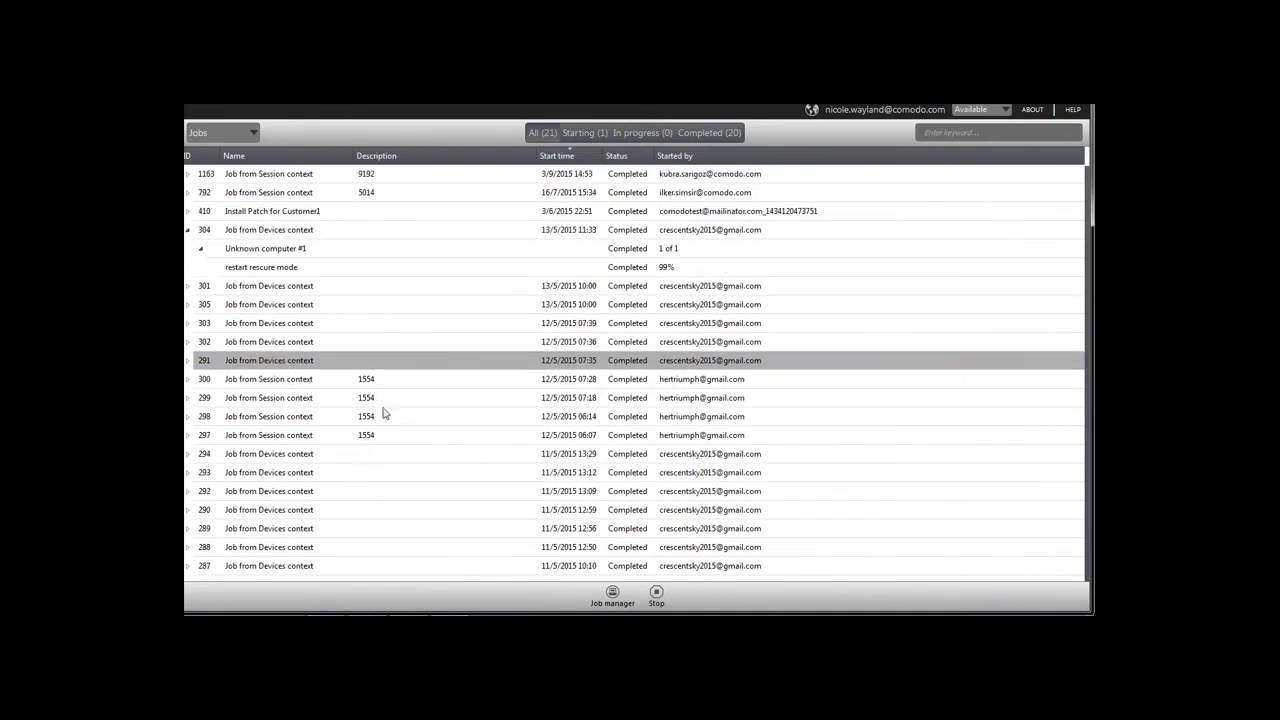
click(310, 572)
click(188, 566)
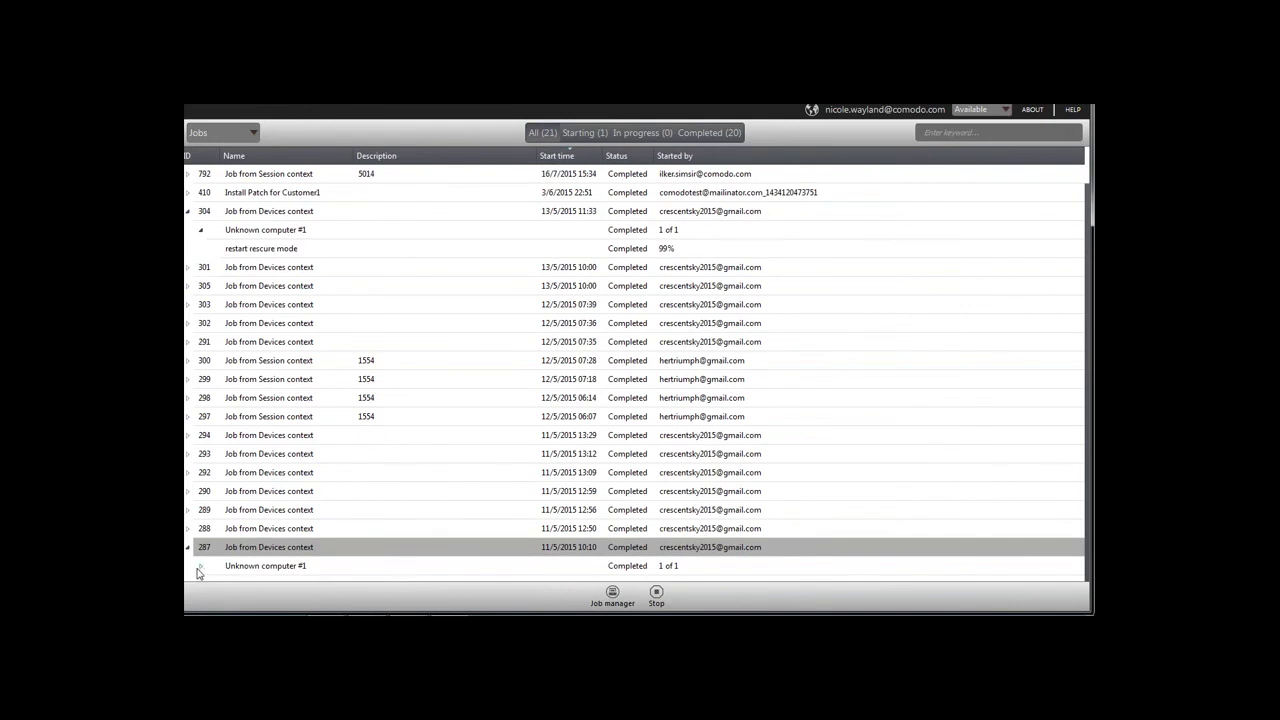
click(201, 567)
click(268, 566)
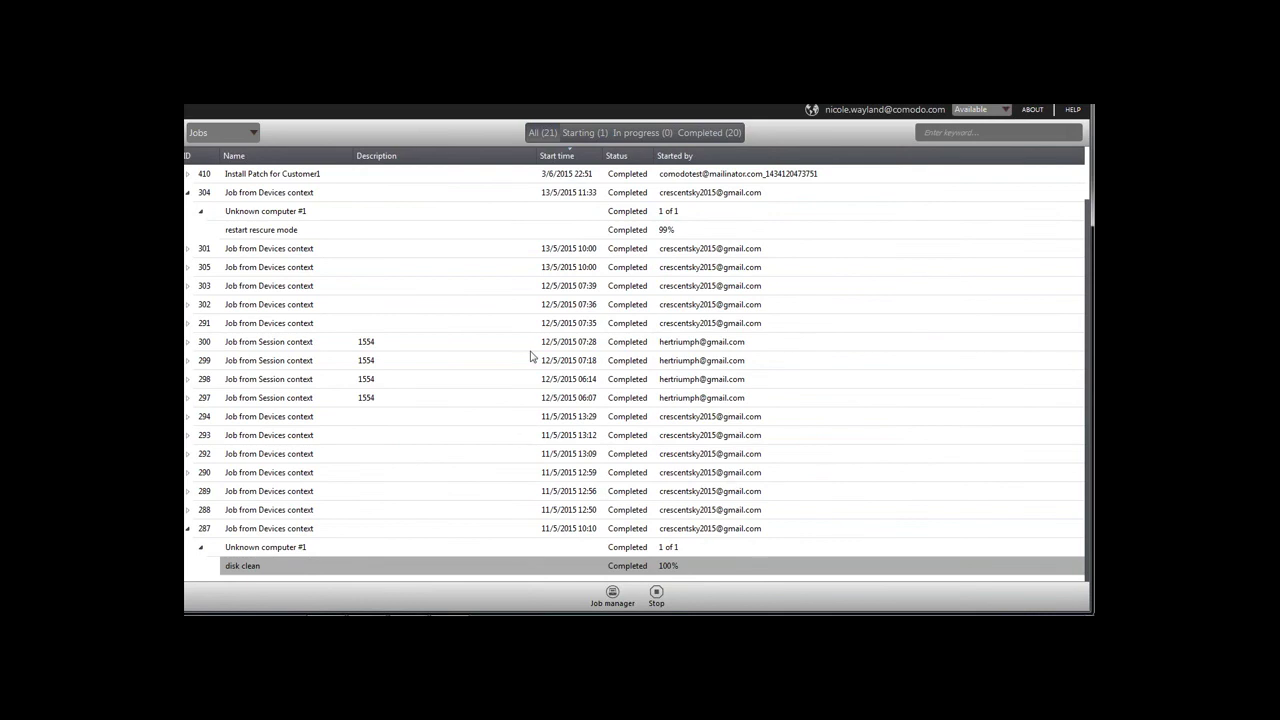
click(249, 137)
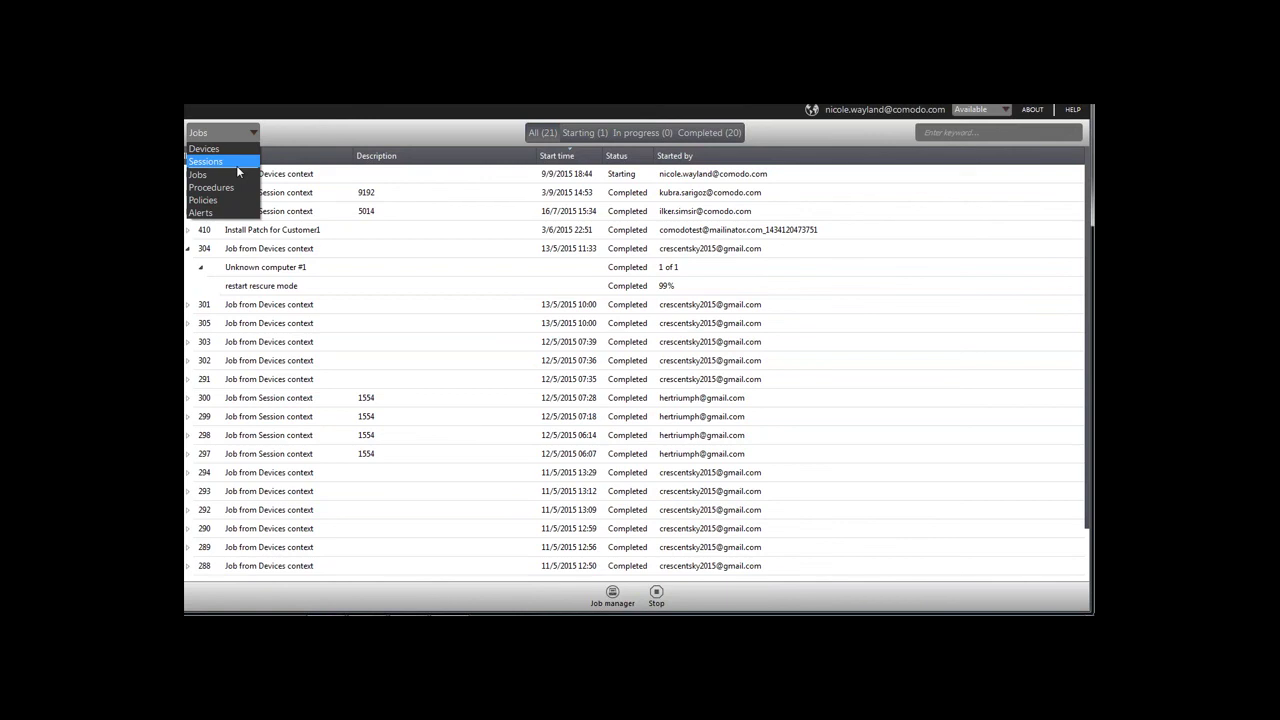
- Cycle through the Procedures, Jobs and Policies views, ending on the empty Alerts view
click(245, 187)
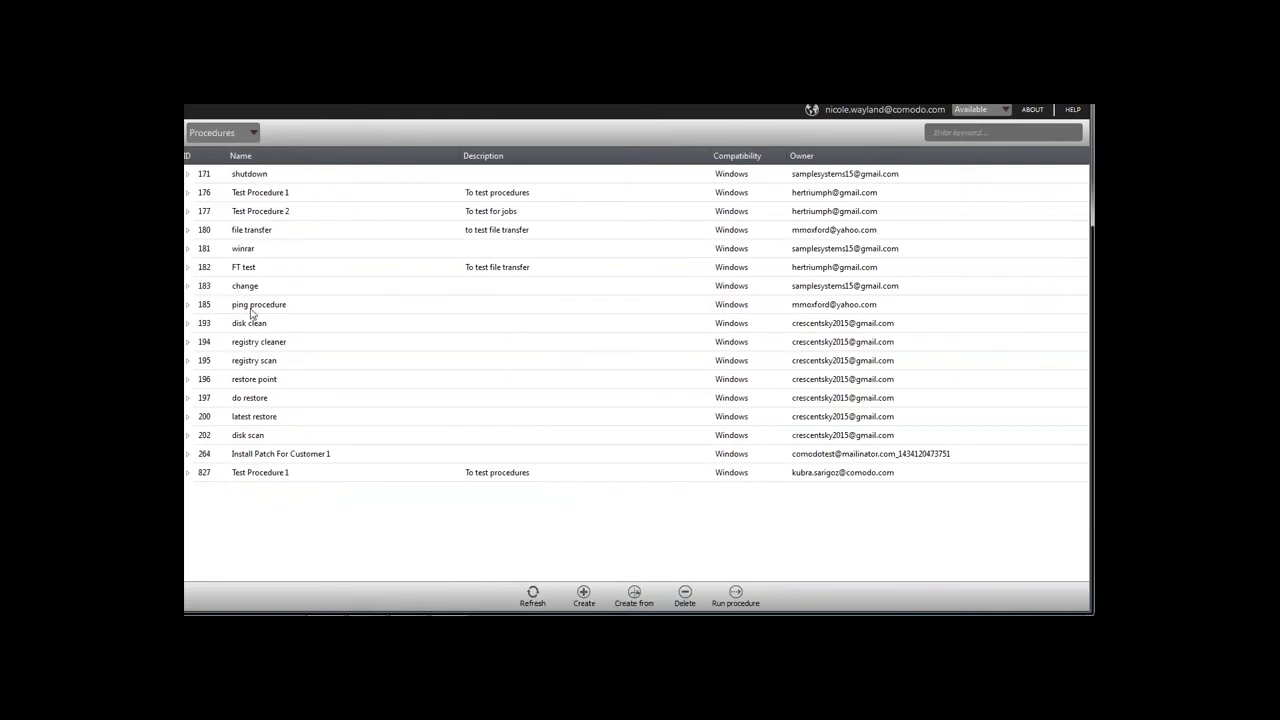
click(255, 140)
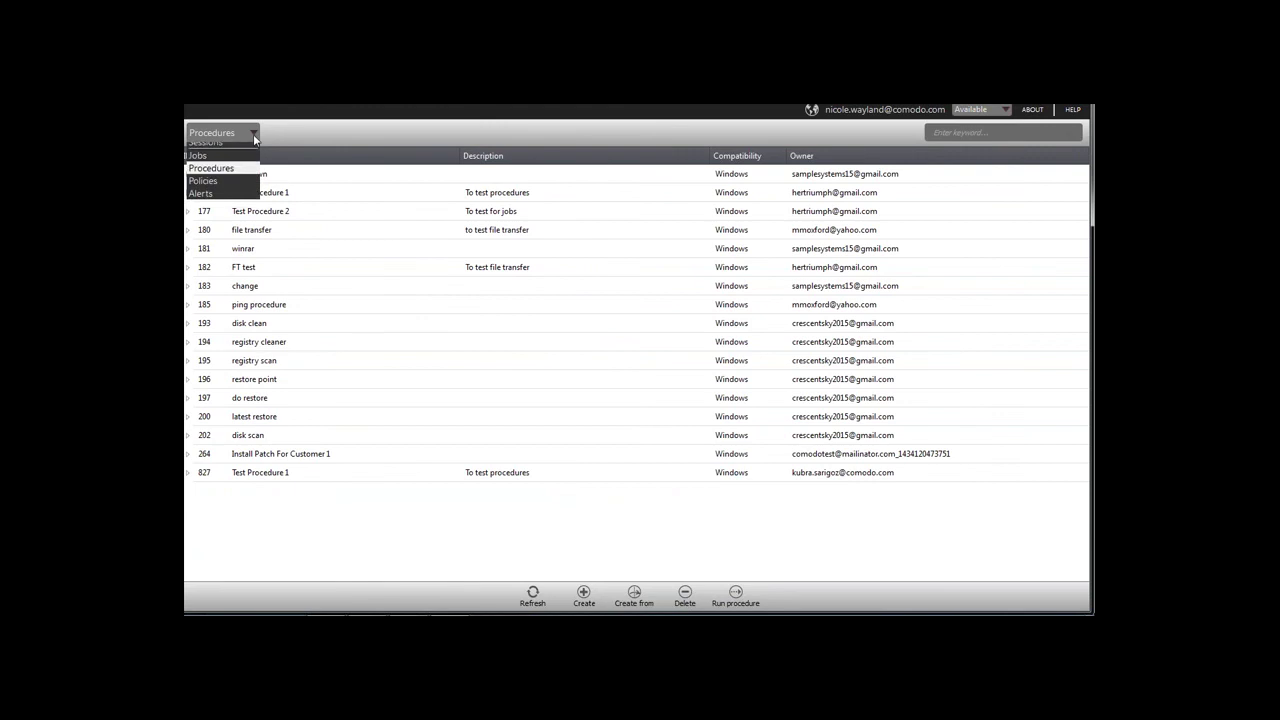
click(228, 176)
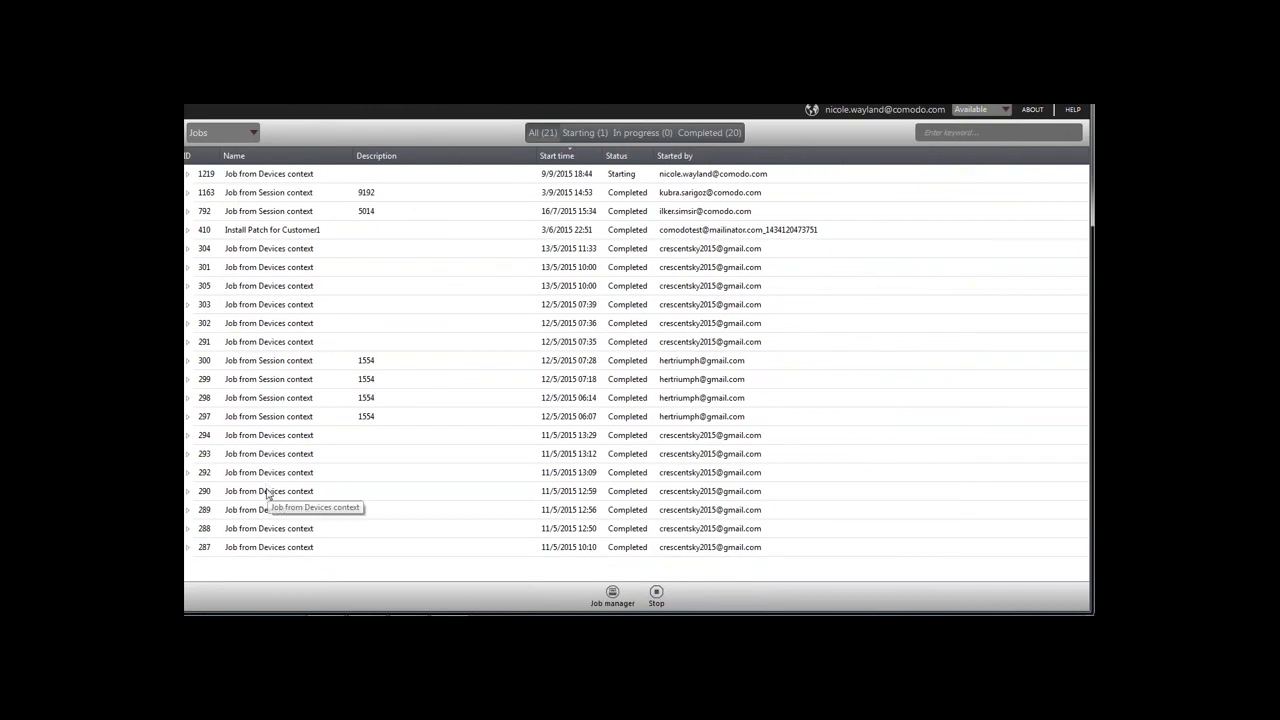
click(258, 130)
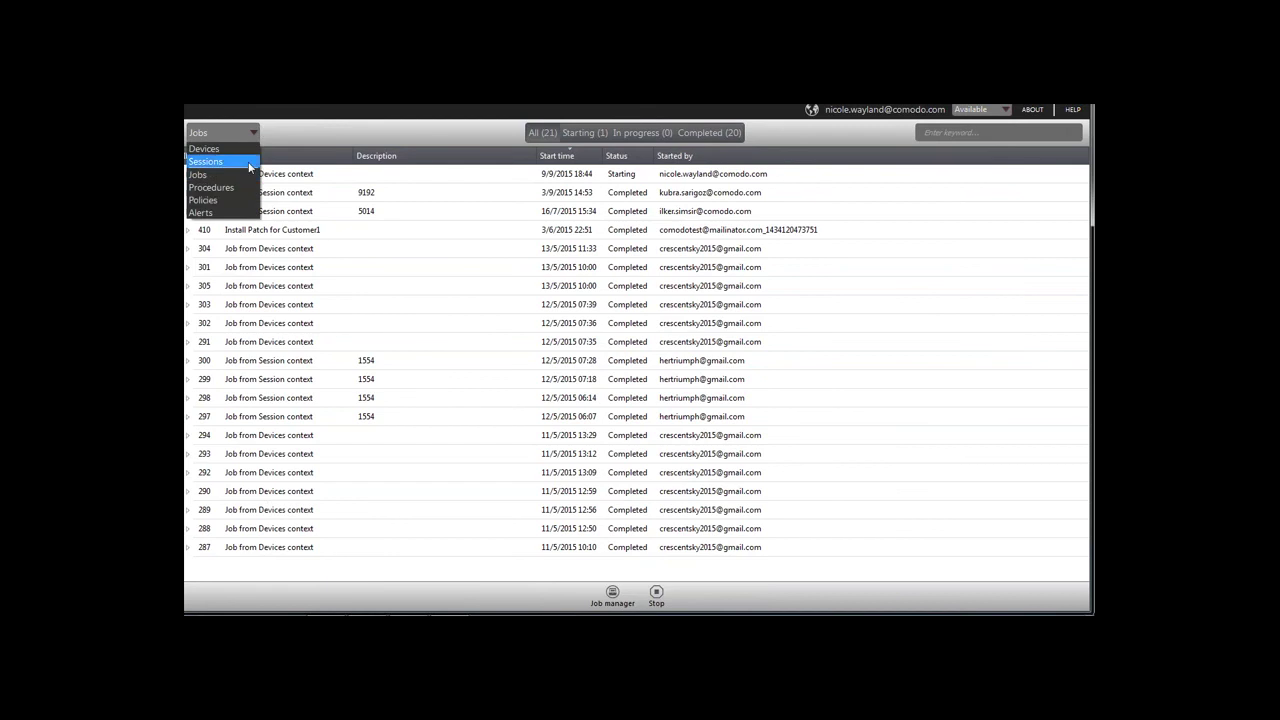
click(231, 208)
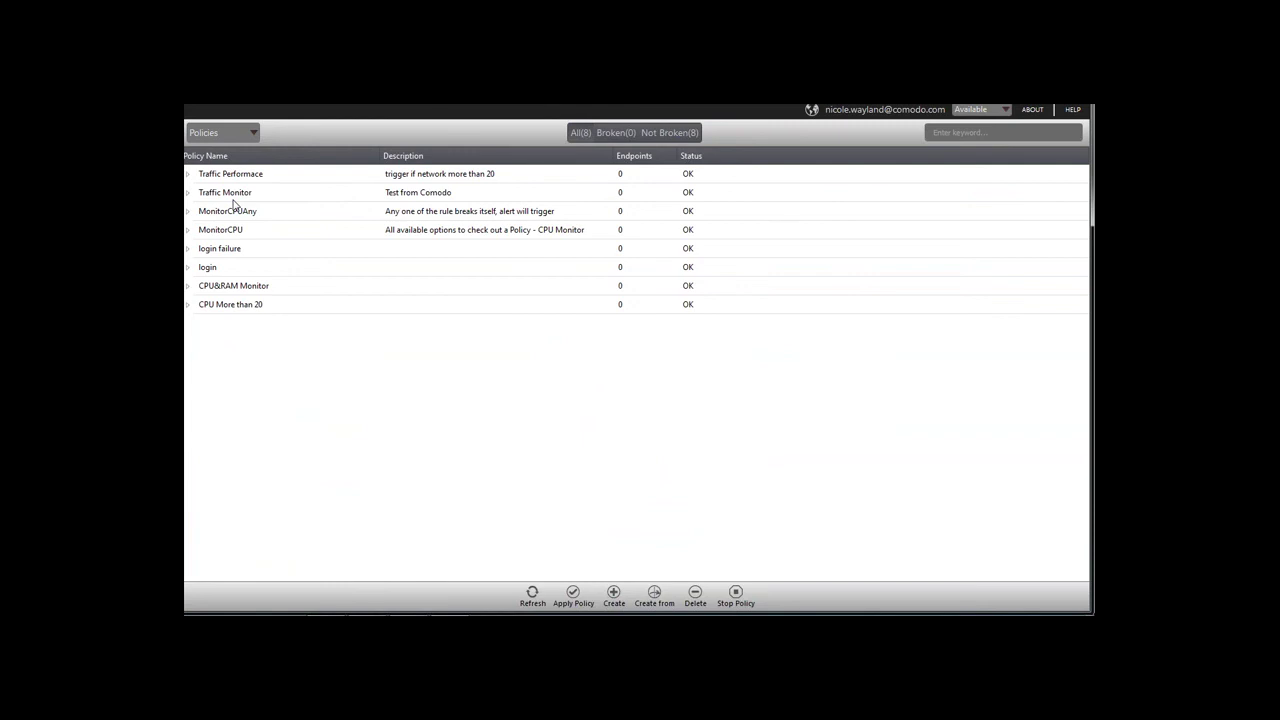
click(254, 132)
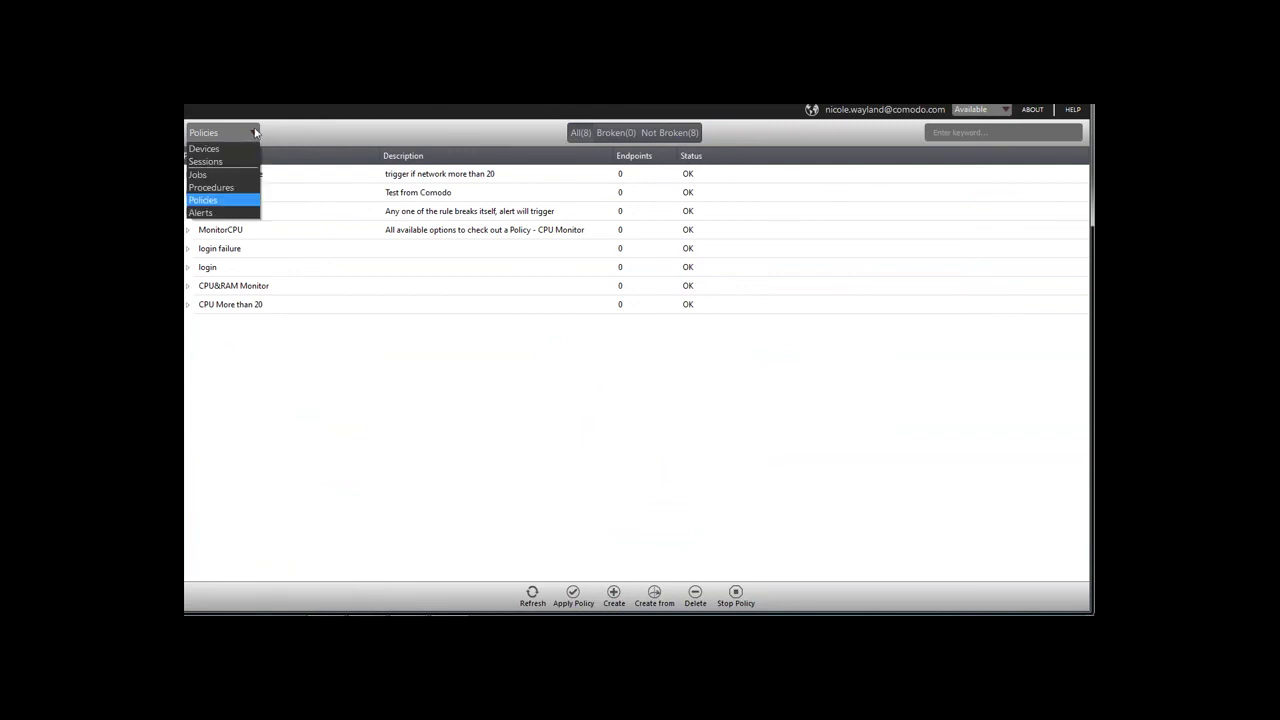
click(240, 213)
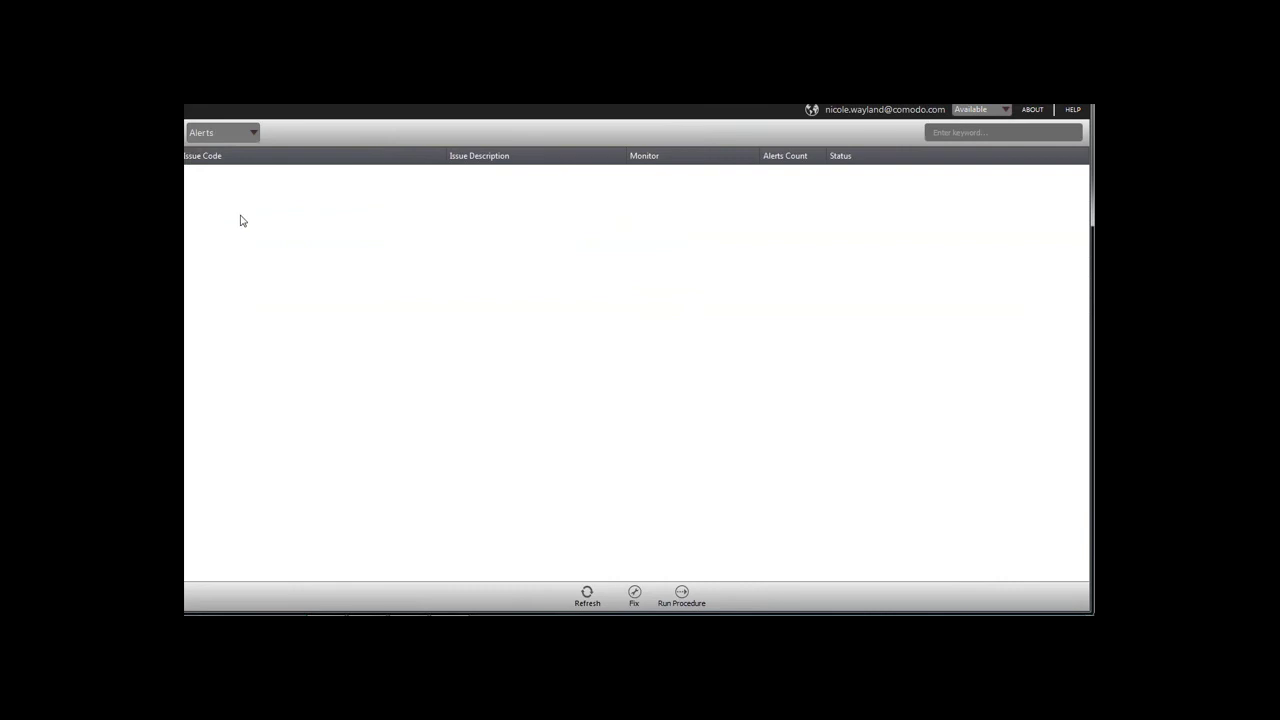
click(246, 138)
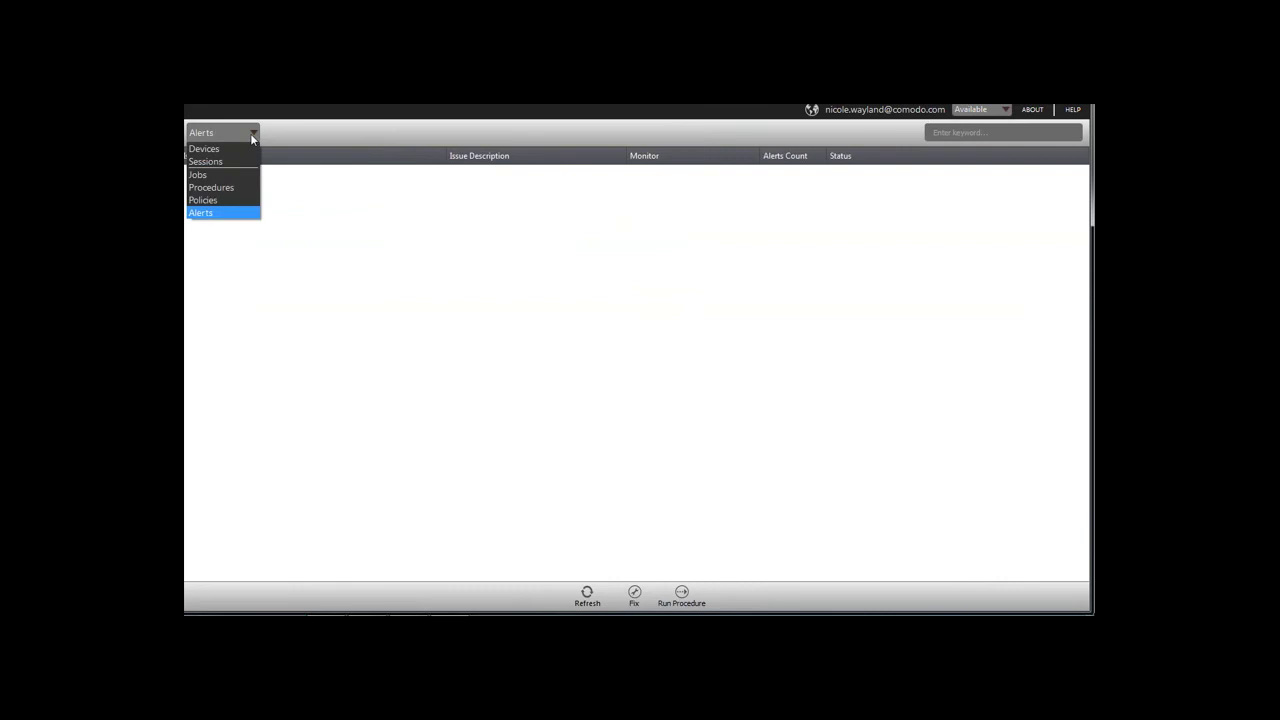
- Switch back to the Policies view and bring the Chrome portal window forward
click(234, 204)
mouse_move(360, 612)
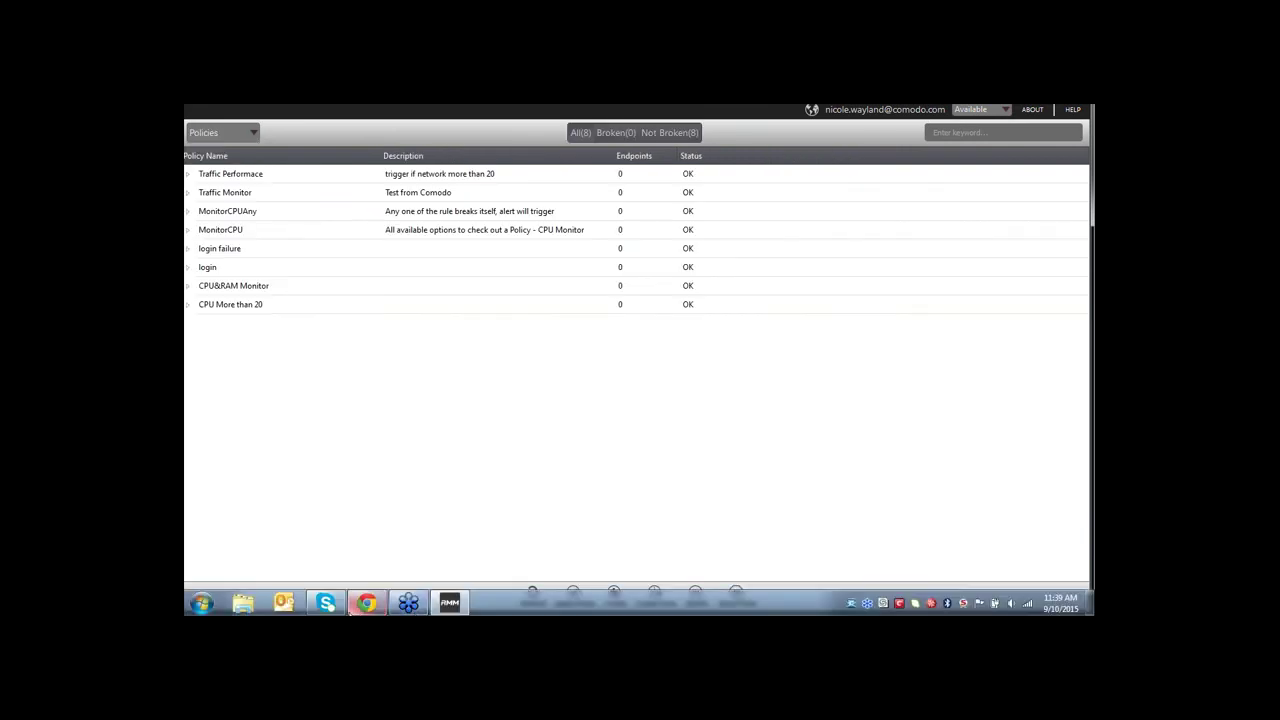
click(367, 603)
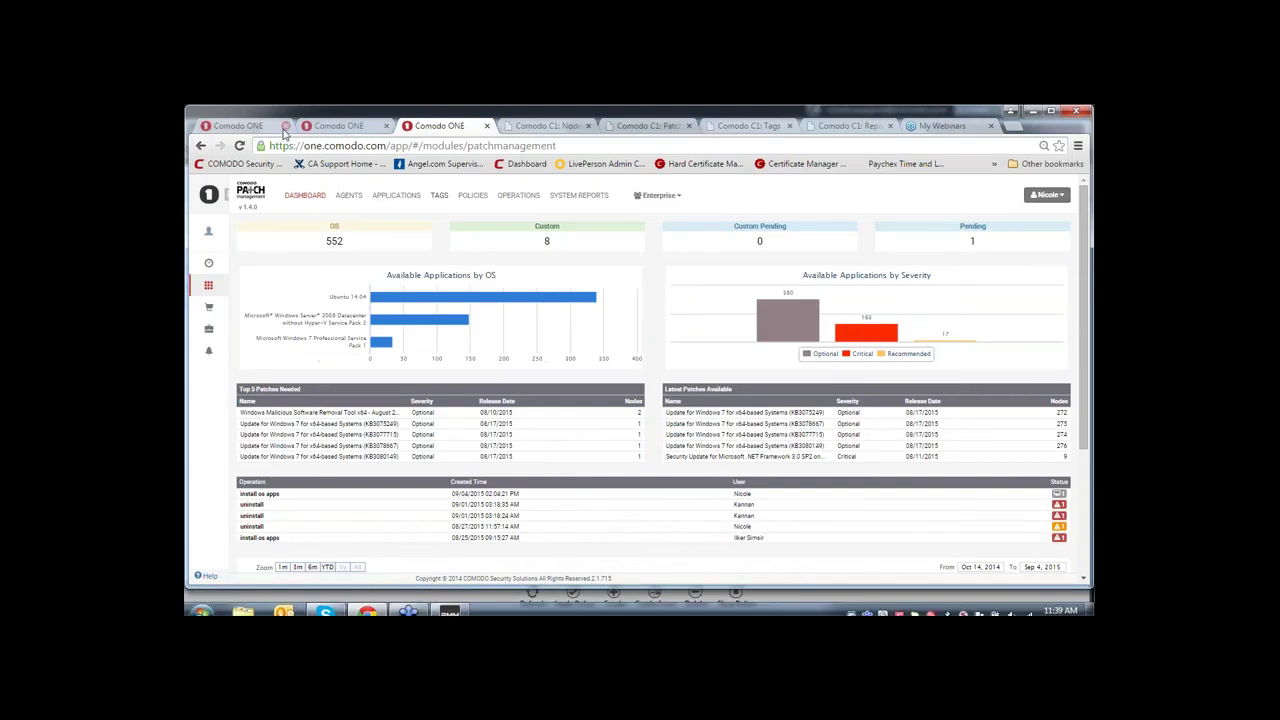
- Try the portal's RMM Alerts page and dismiss both 'operation not allowed' messages
click(268, 128)
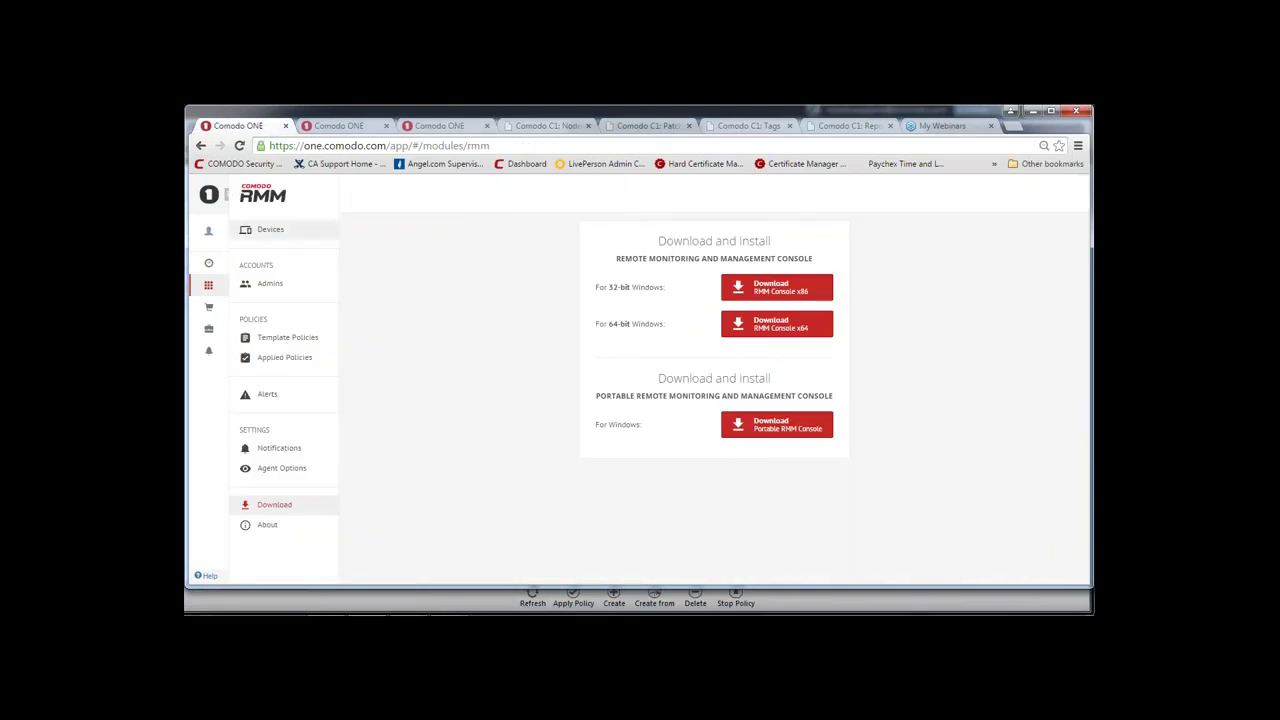
click(268, 400)
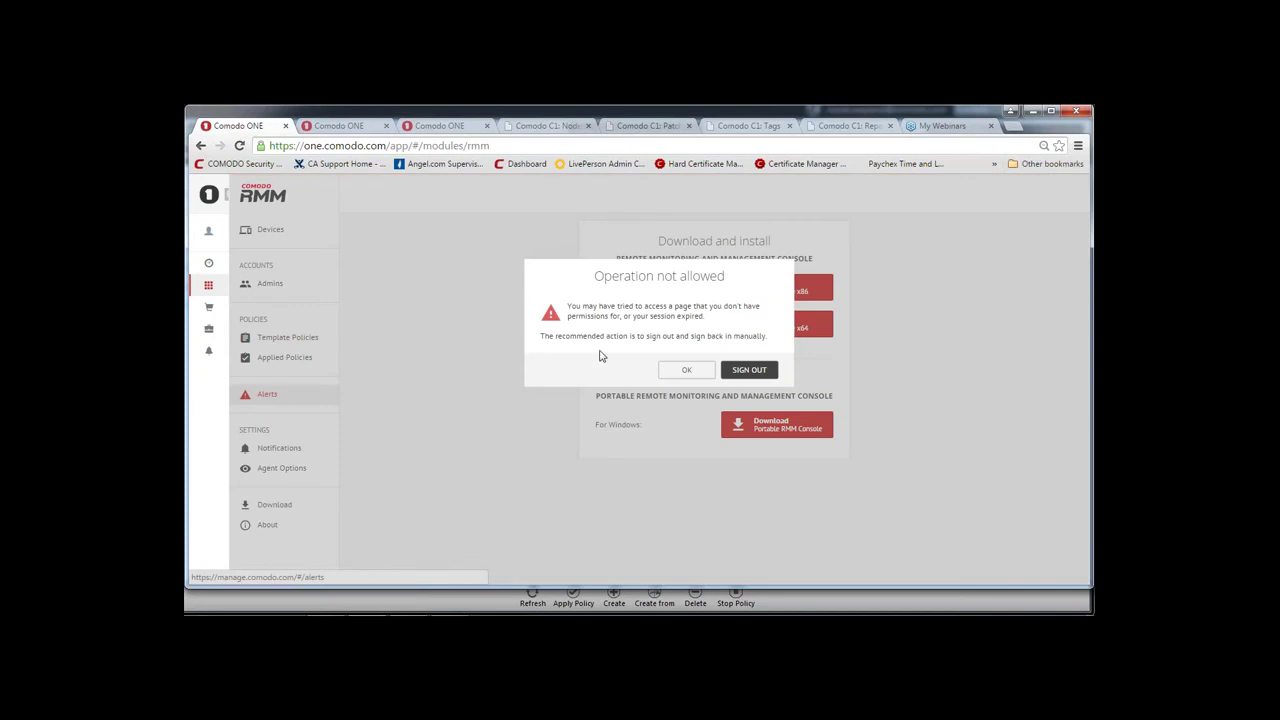
click(682, 371)
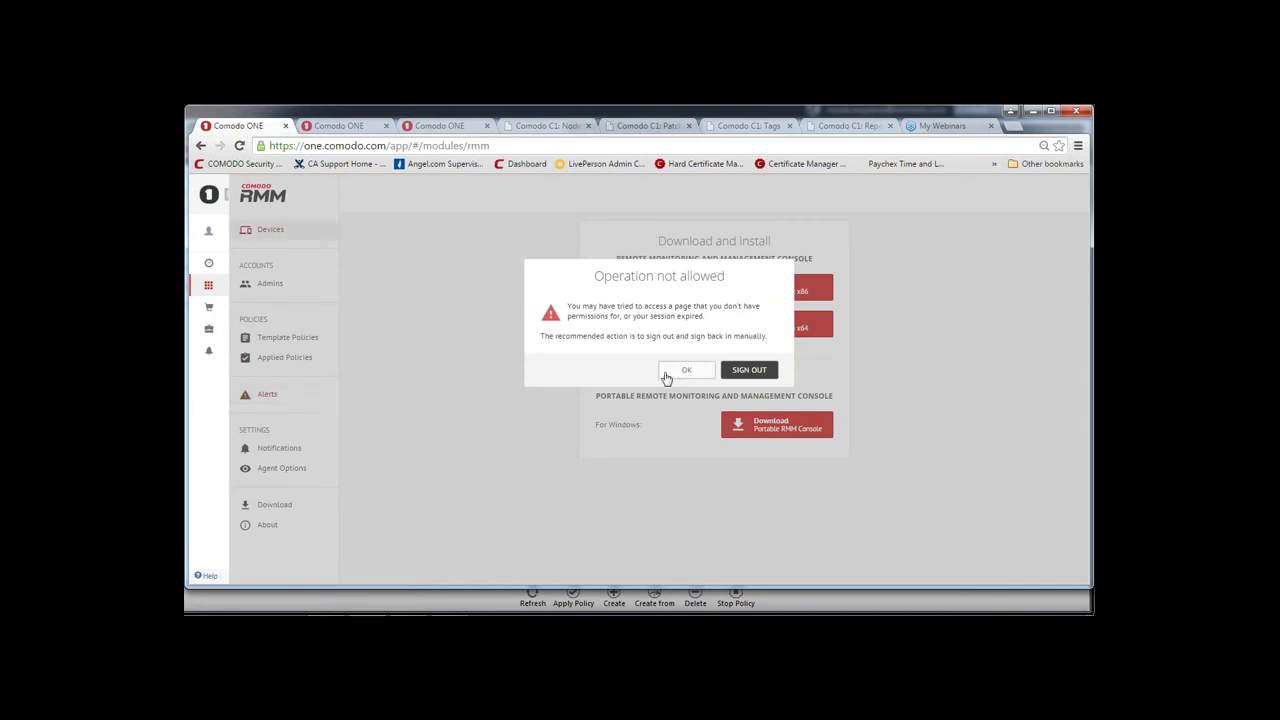
click(668, 372)
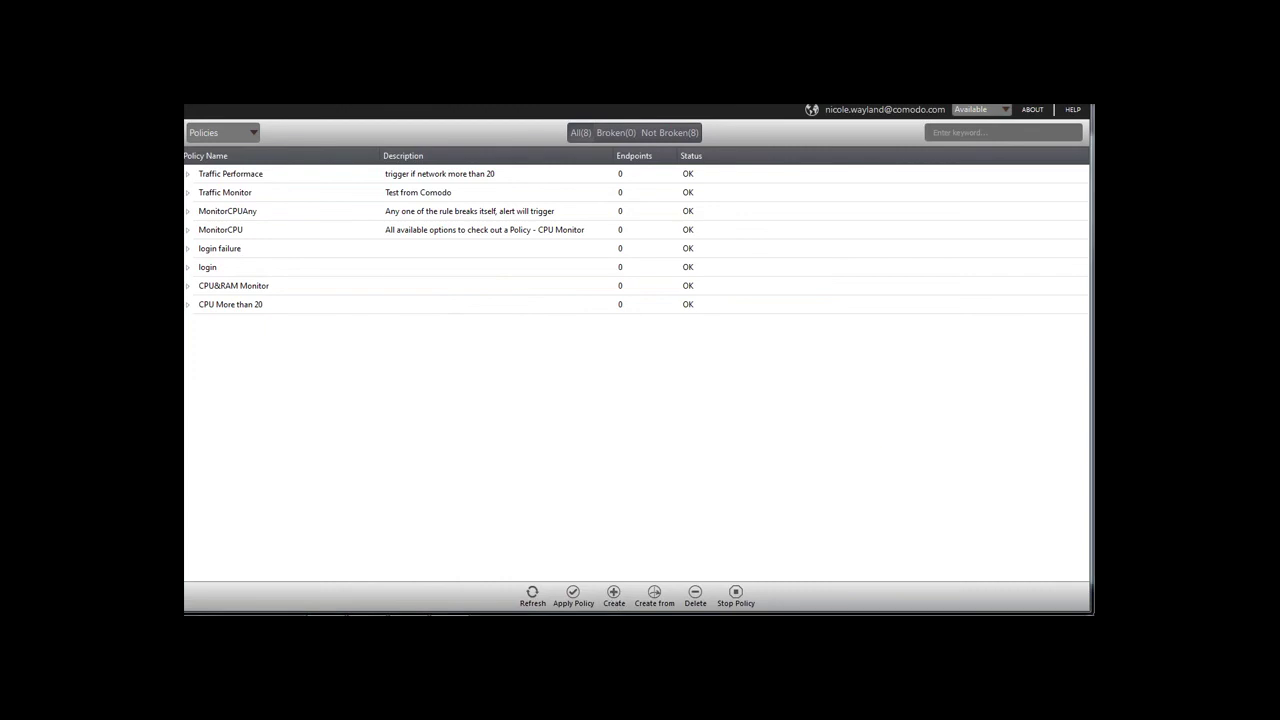
- Begin a new policy with HackerMon triggering on more than 5 failed logins
click(614, 594)
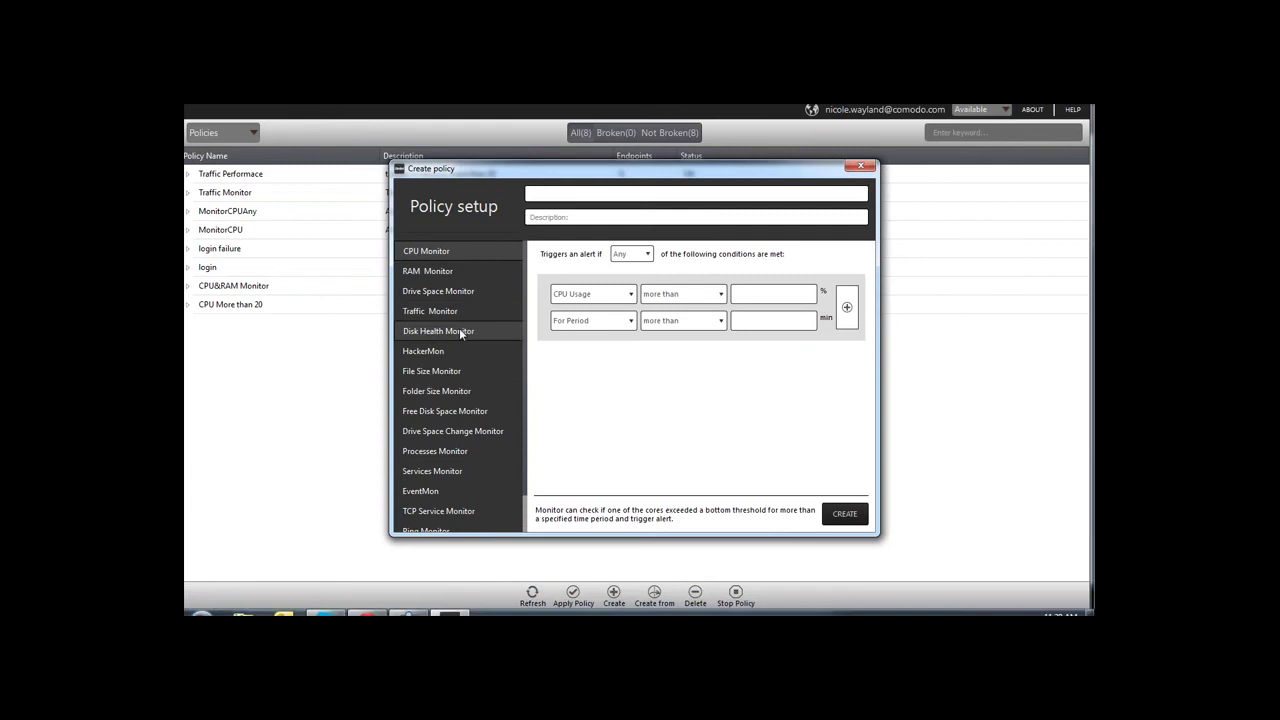
scroll(465, 368, down, 1)
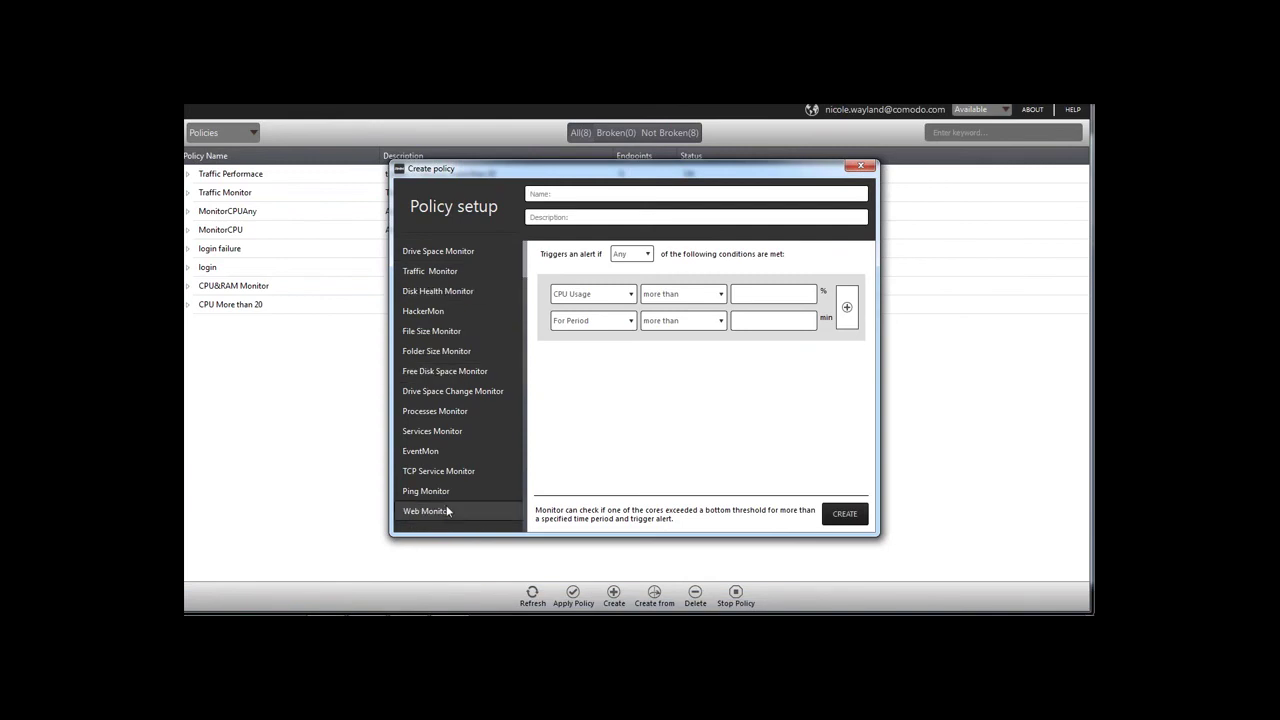
scroll(449, 448, up, 1)
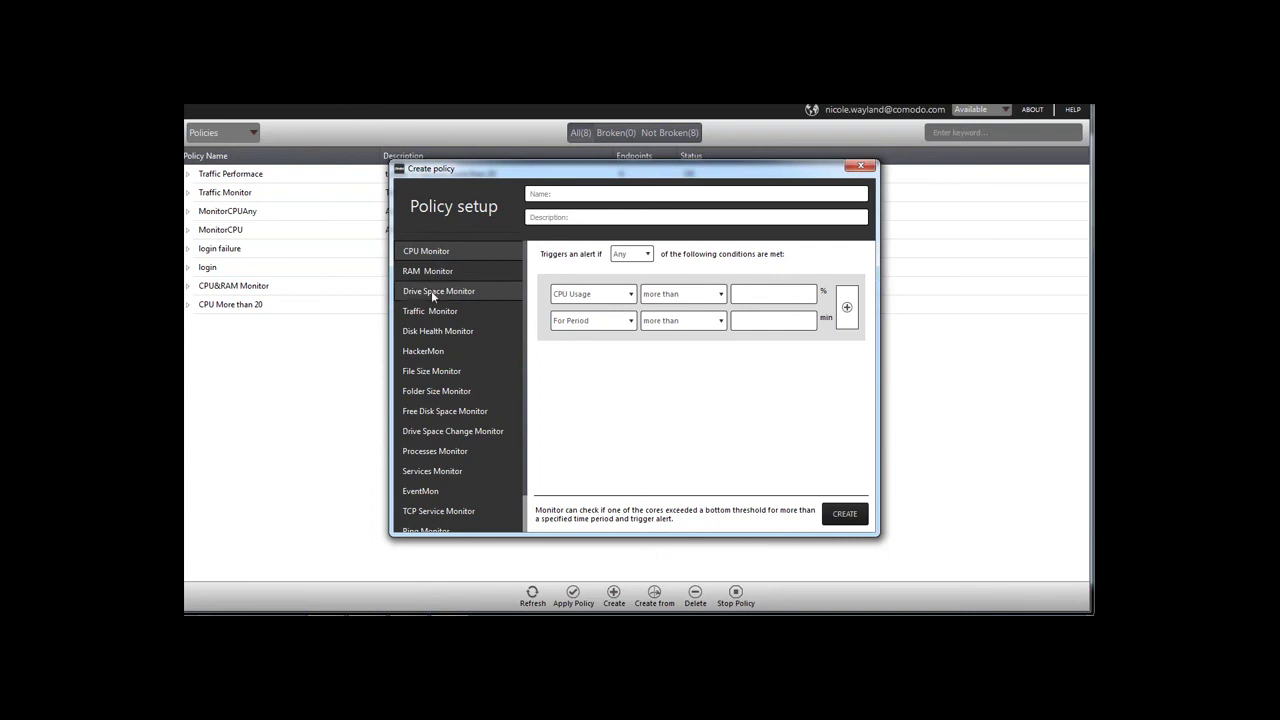
scroll(432, 331, down, 1)
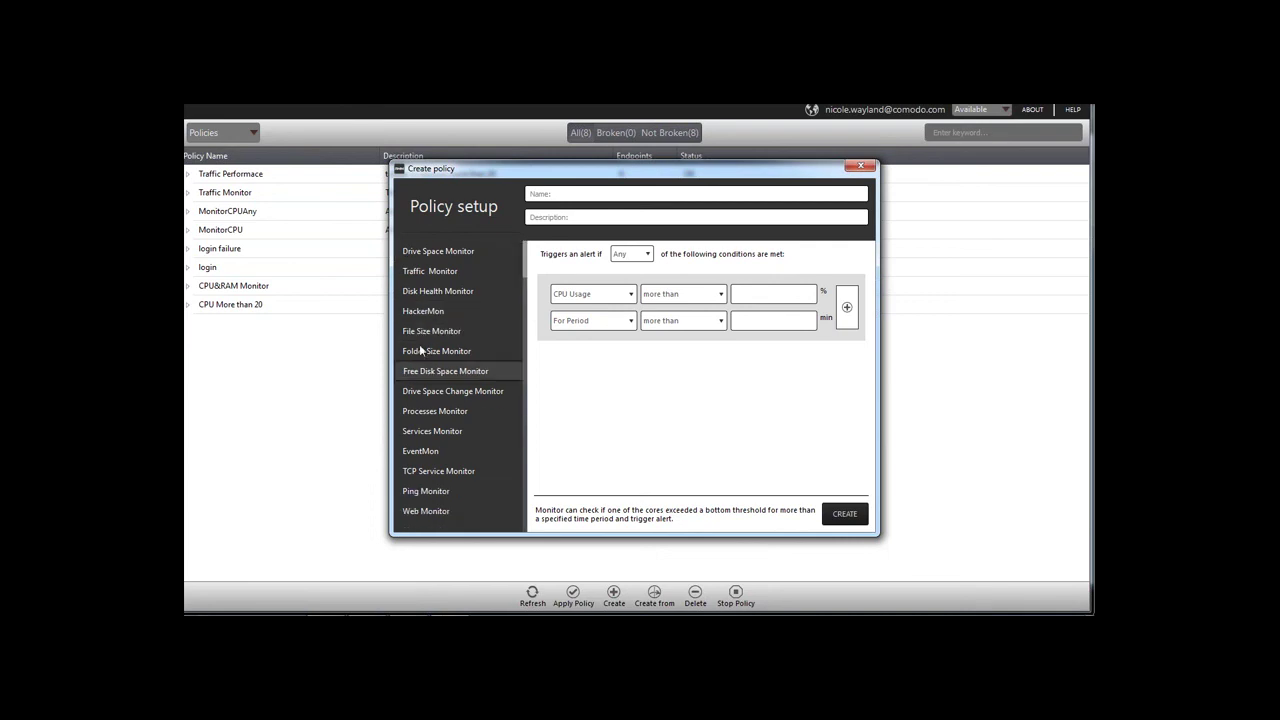
scroll(417, 262, up, 1)
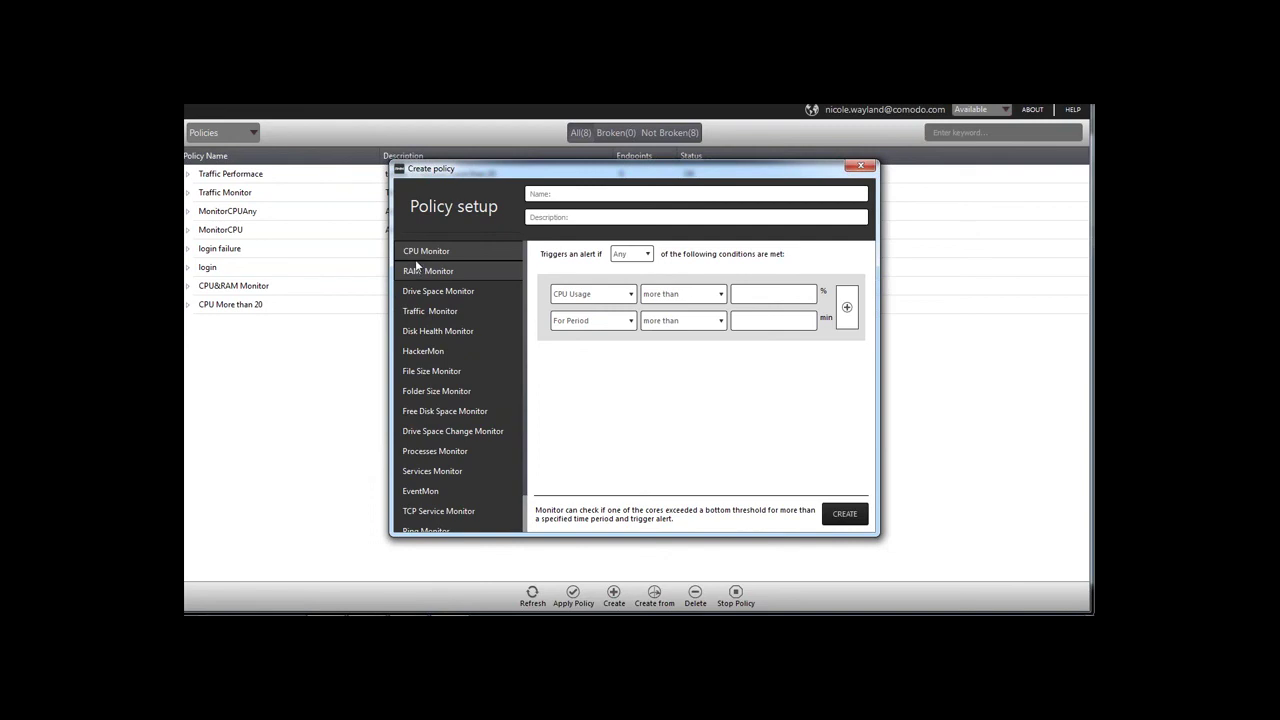
click(432, 351)
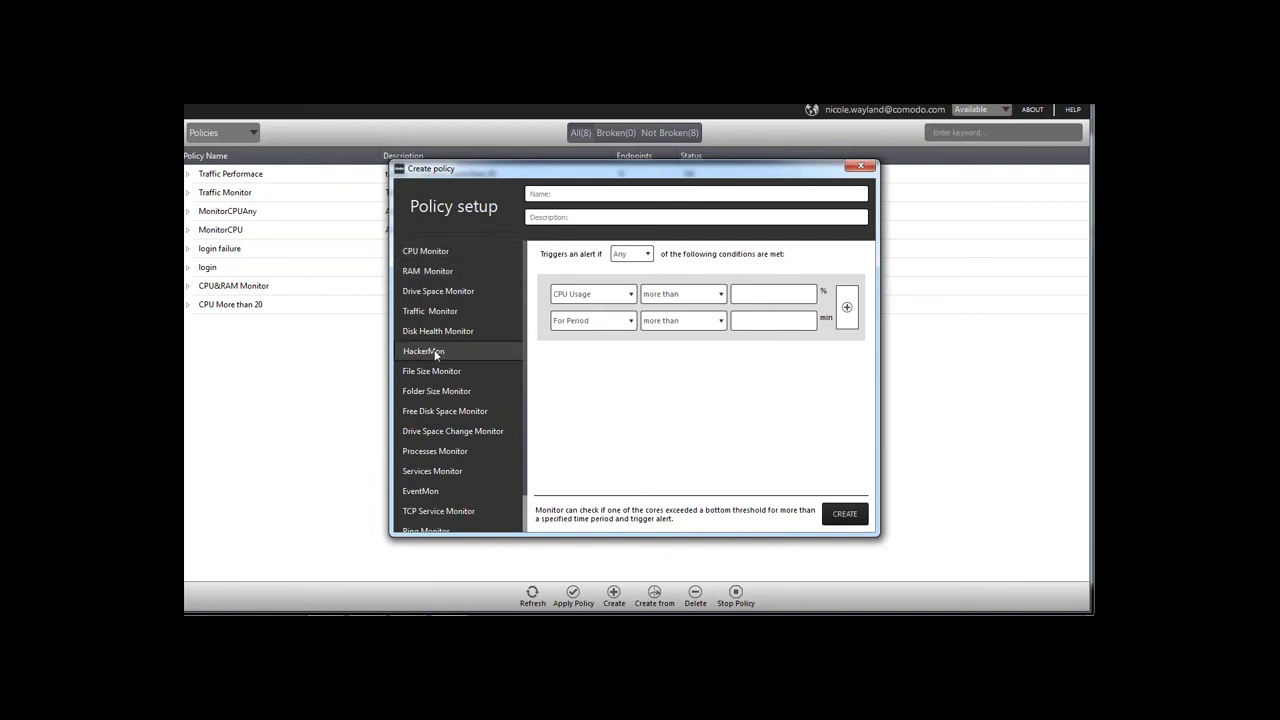
click(765, 296)
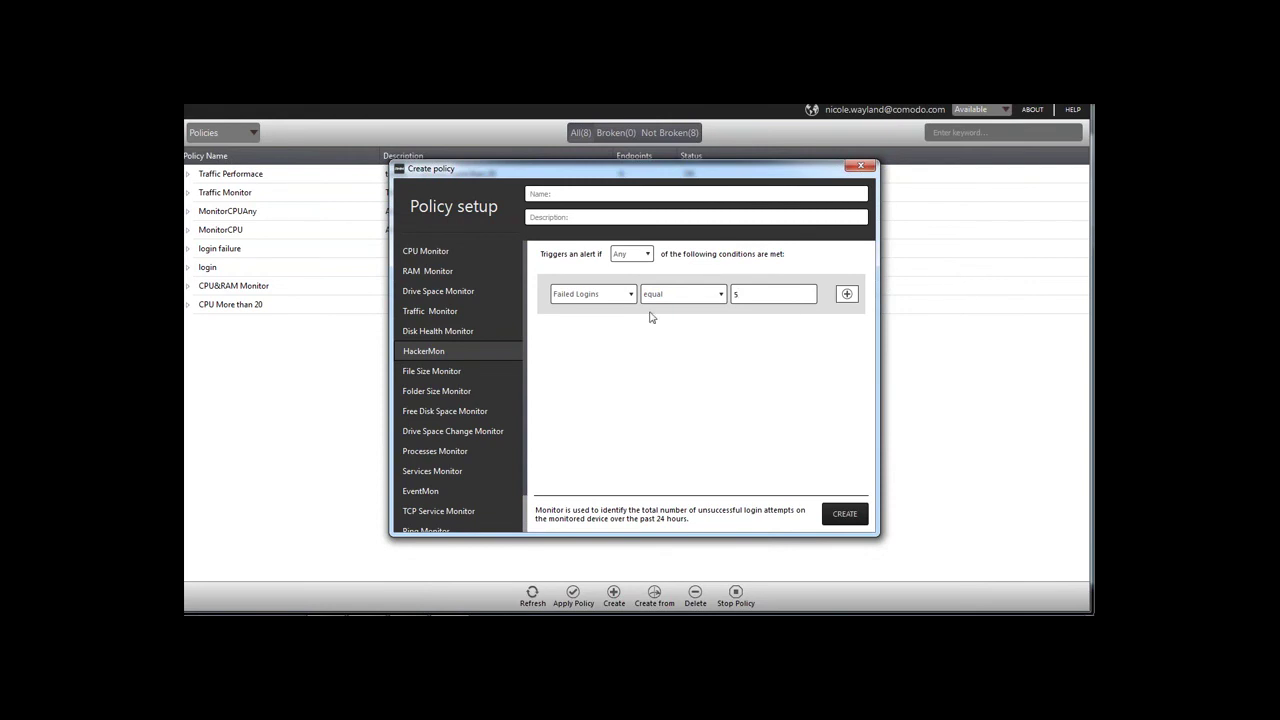
click(720, 295)
click(697, 314)
click(846, 295)
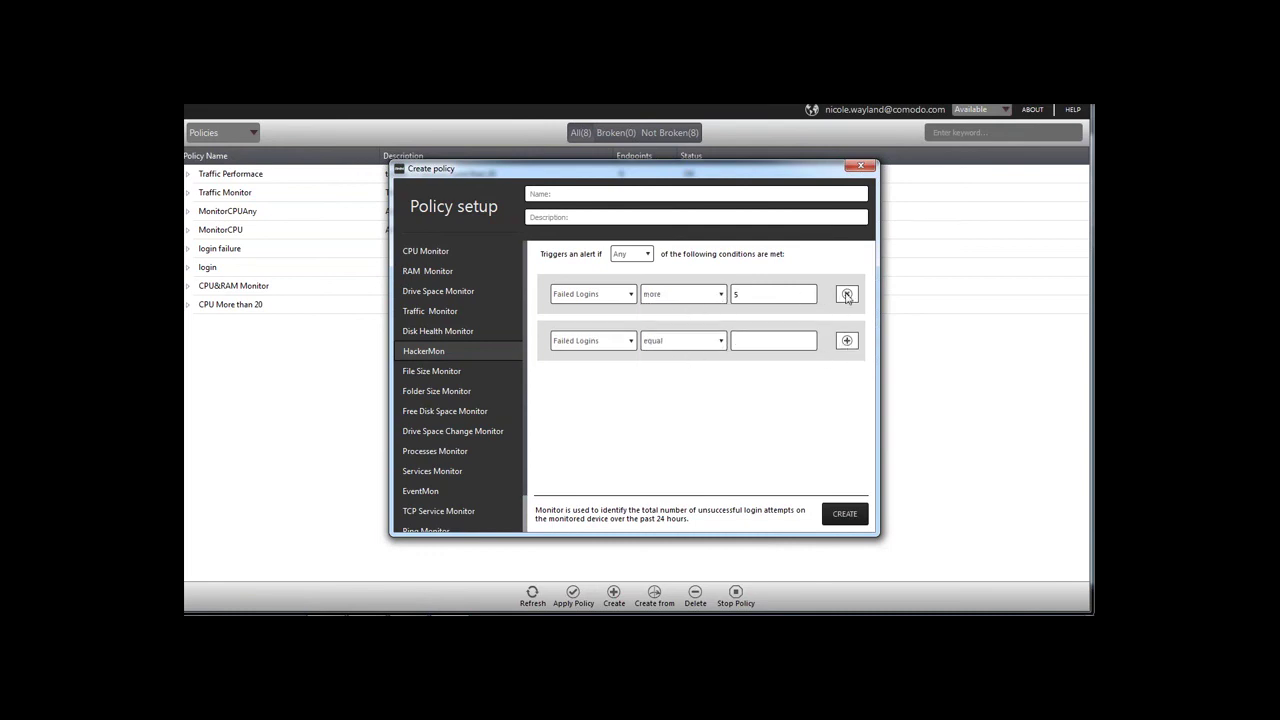
- Add Traffic Monitor network usage above 80% for 10 minutes, name the policy nm, and create it
click(430, 312)
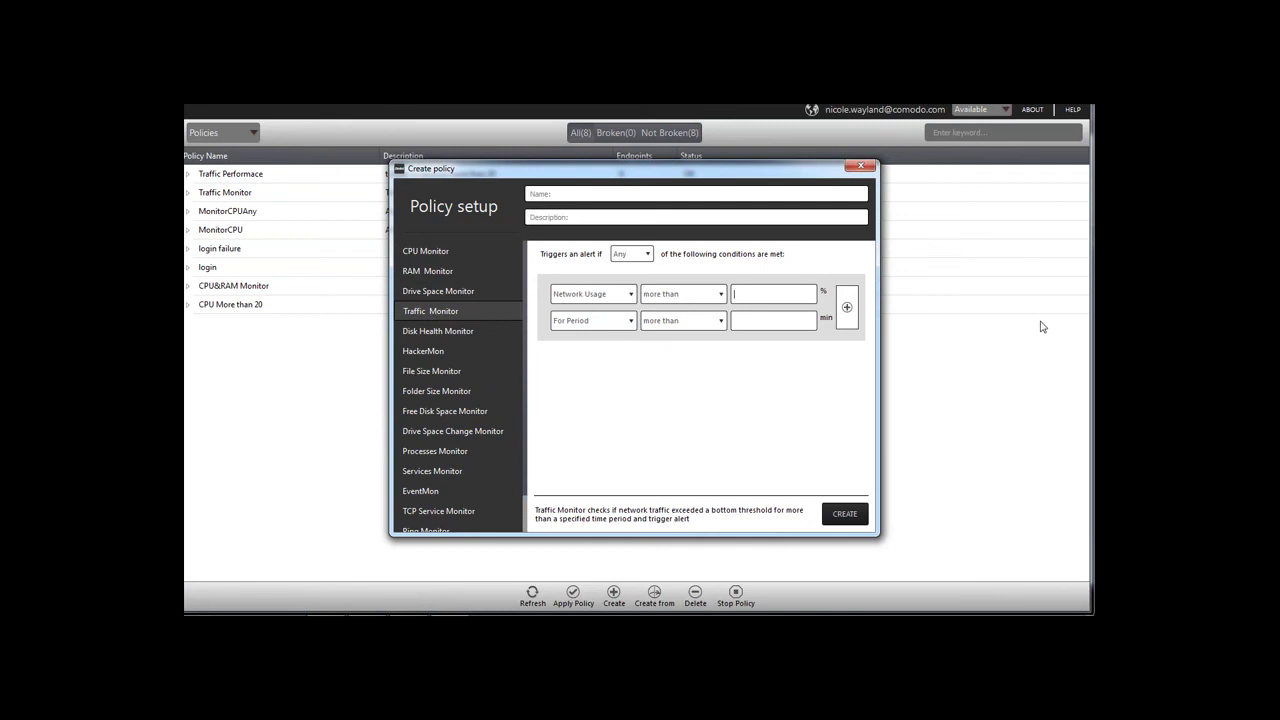
text(0)
click(805, 323)
click(573, 192)
click(845, 514)
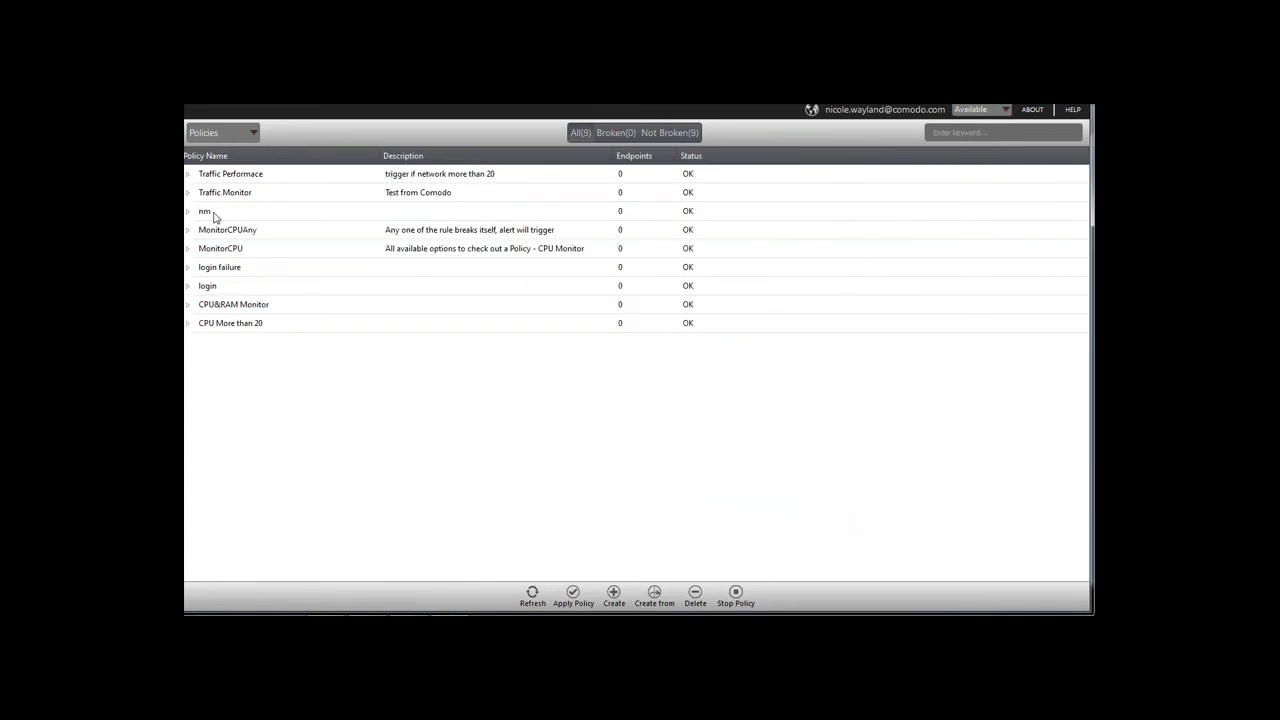
click(210, 214)
click(188, 212)
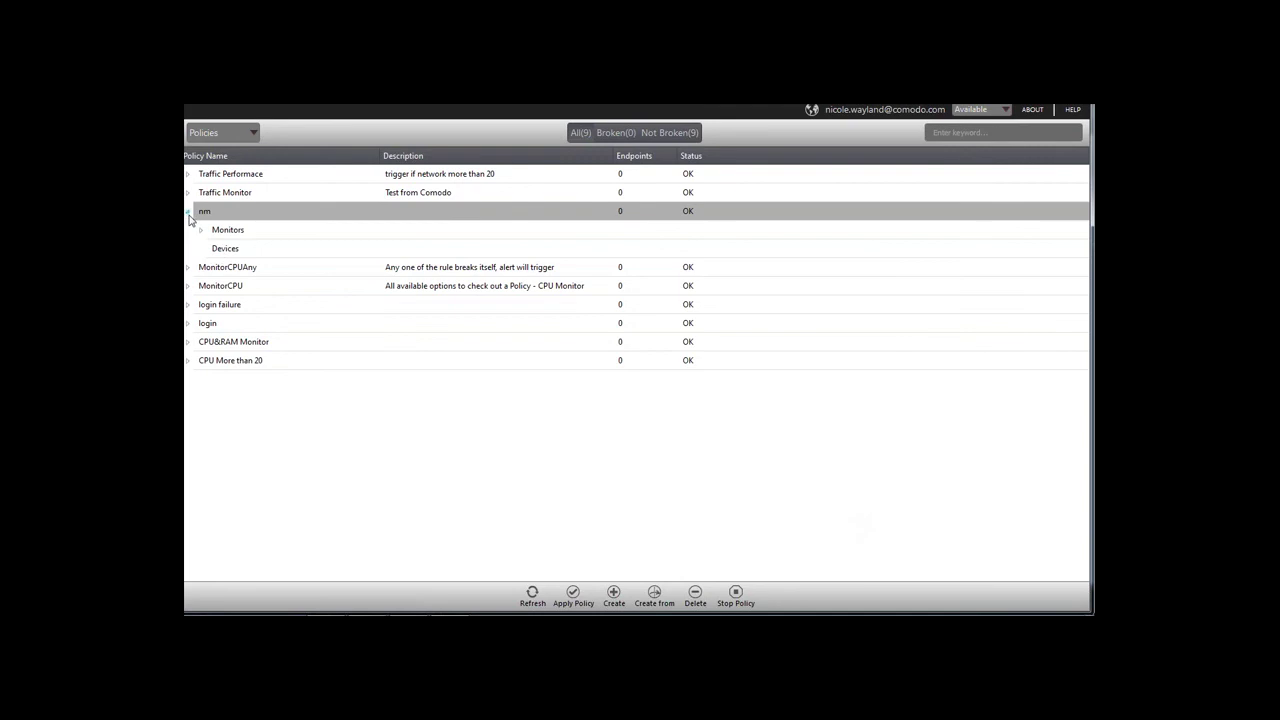
click(201, 230)
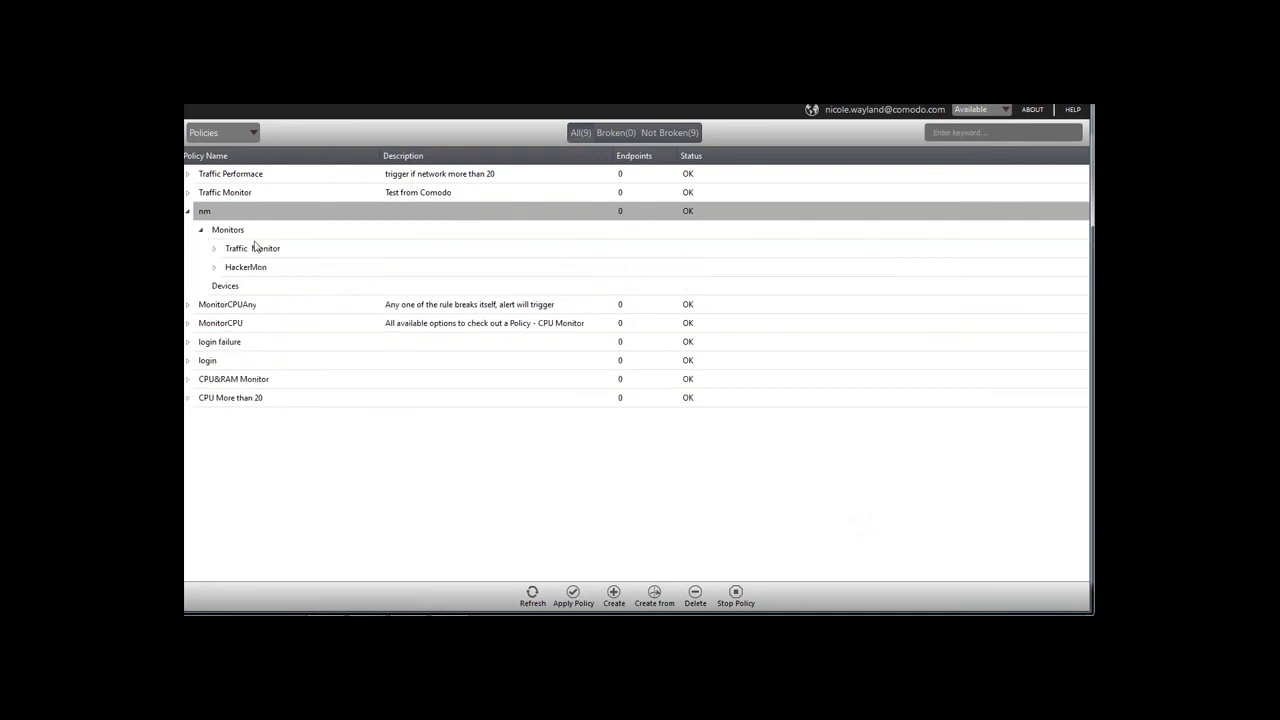
click(248, 267)
click(214, 267)
click(252, 287)
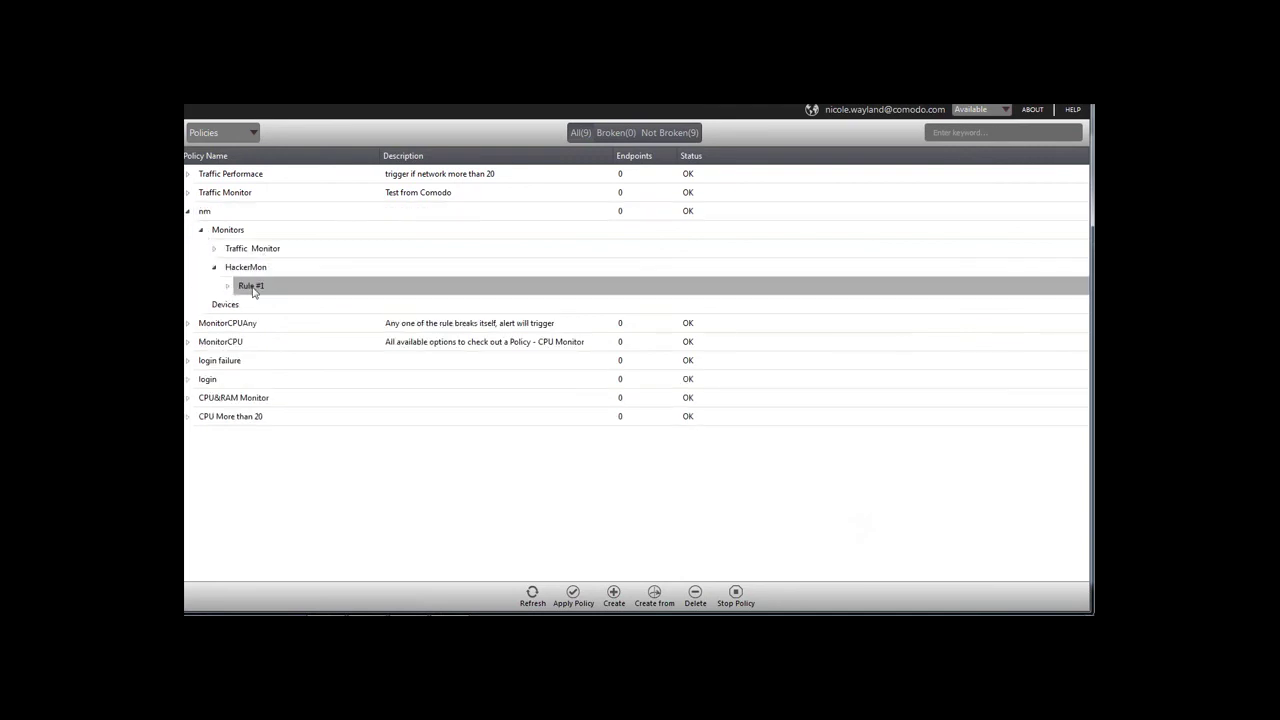
click(228, 286)
click(290, 304)
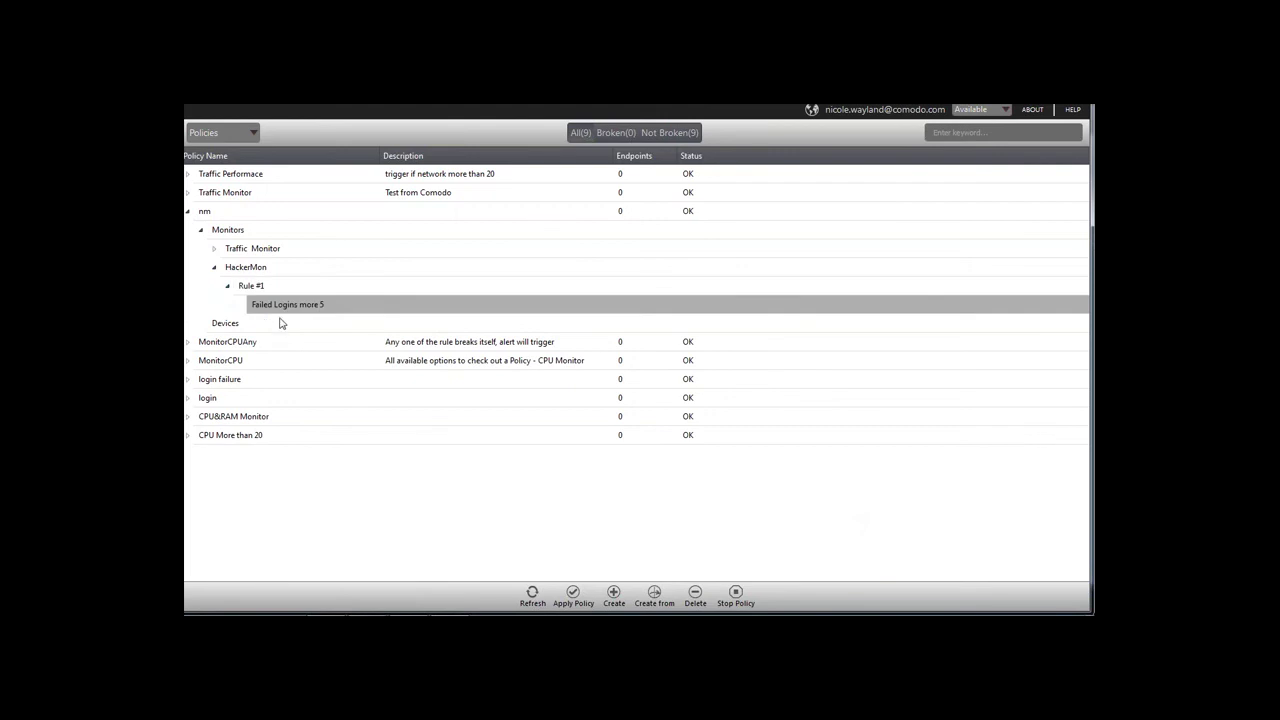
click(213, 249)
click(227, 267)
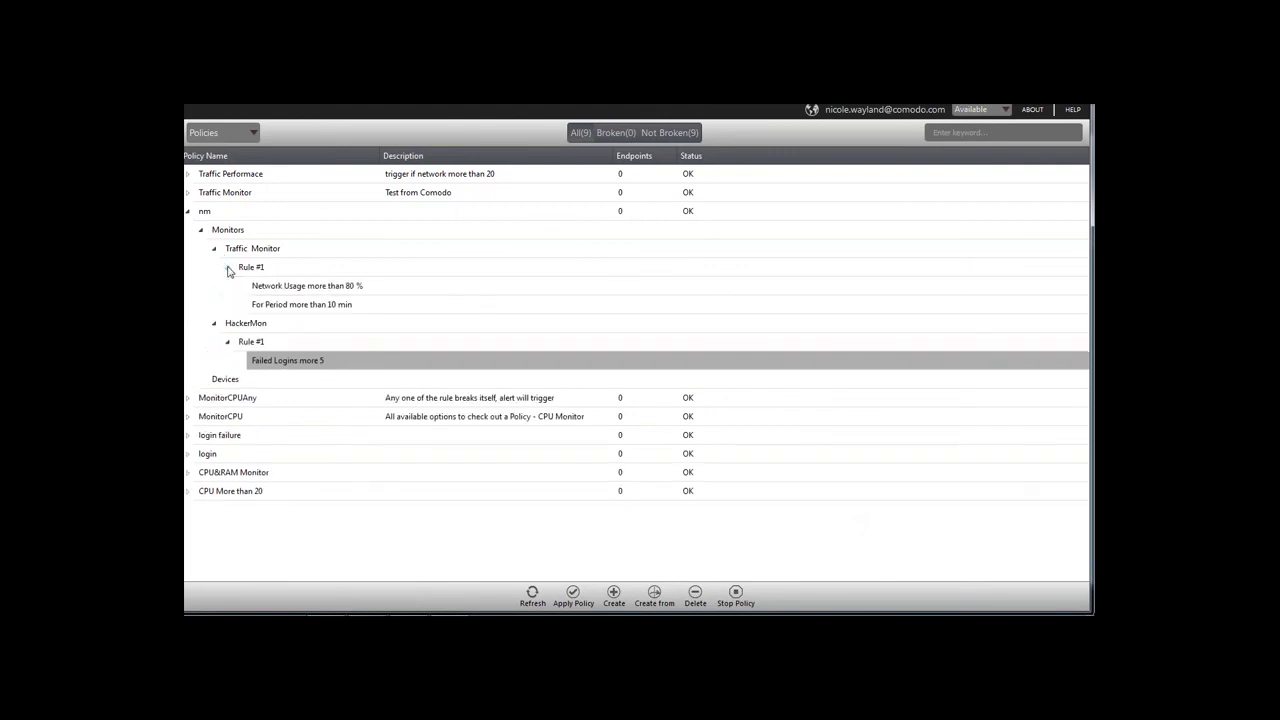
click(328, 288)
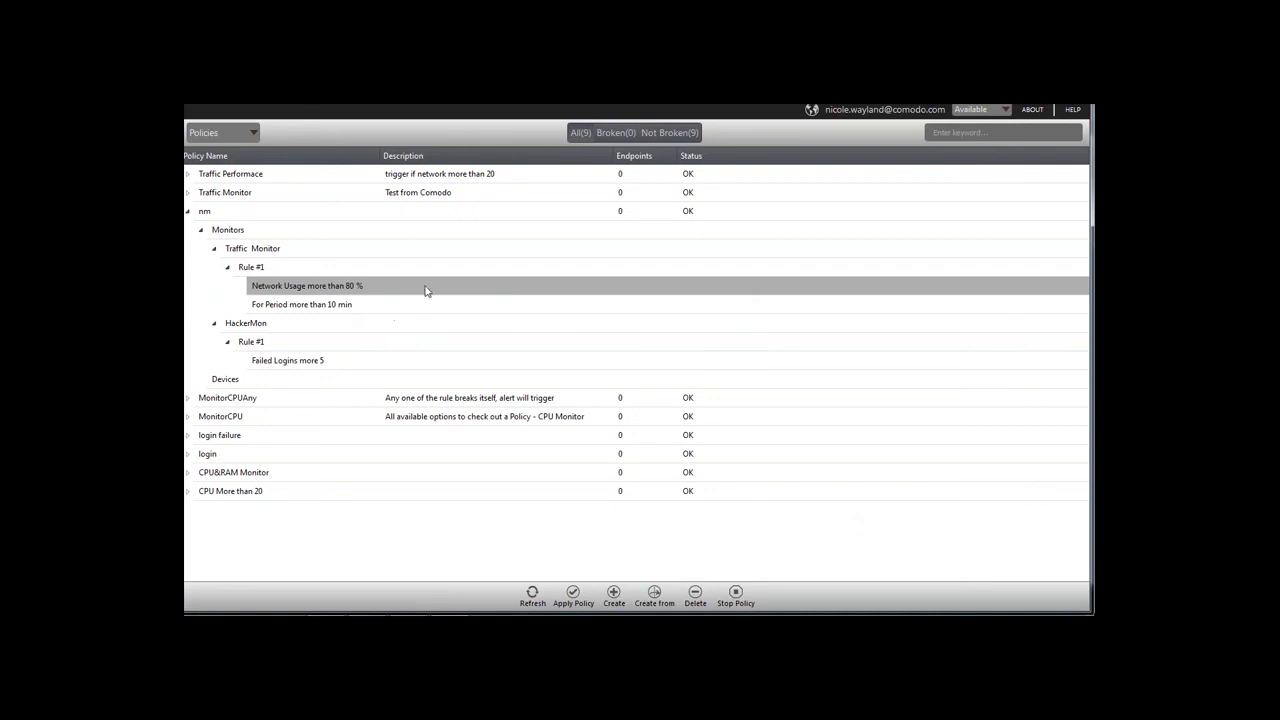
click(298, 308)
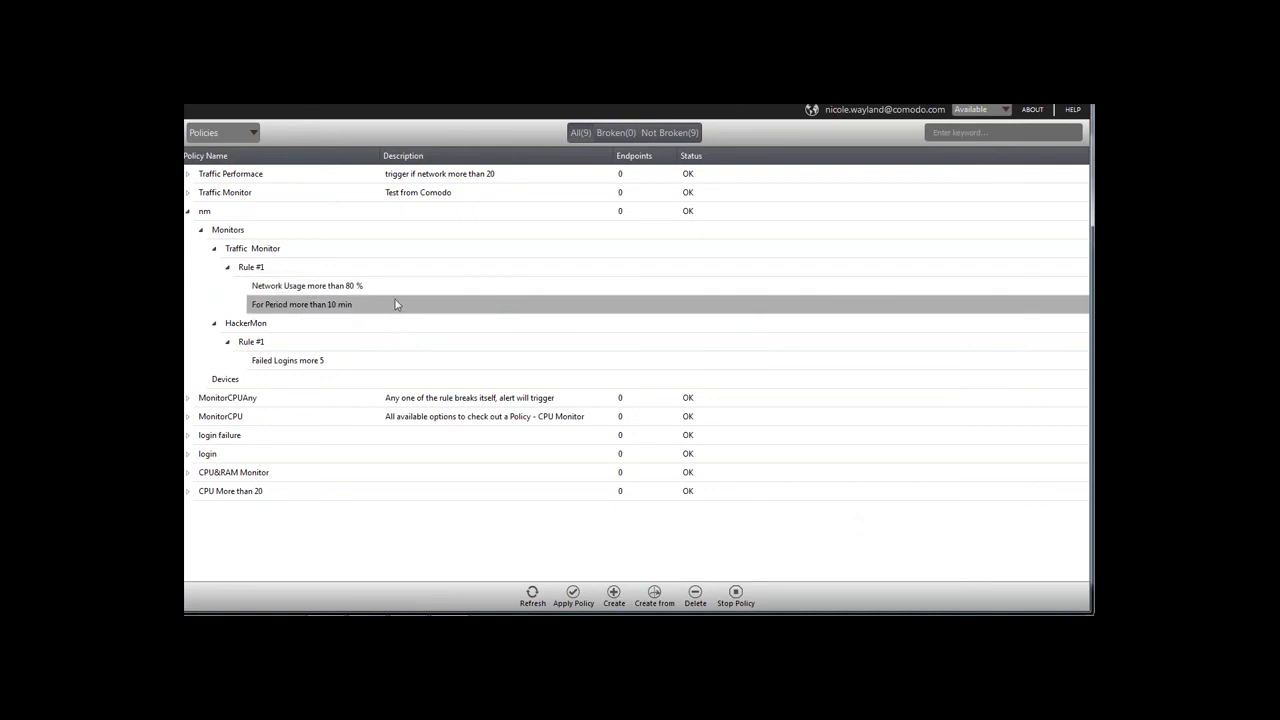
click(188, 213)
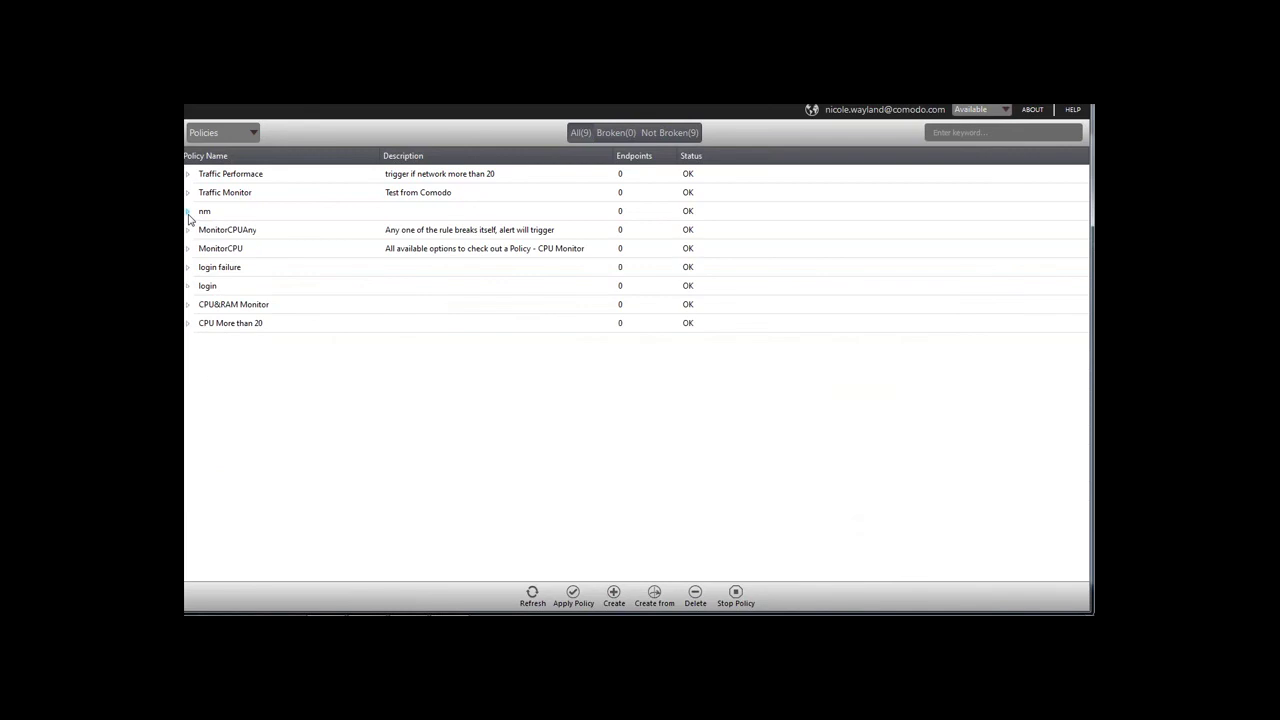
click(213, 215)
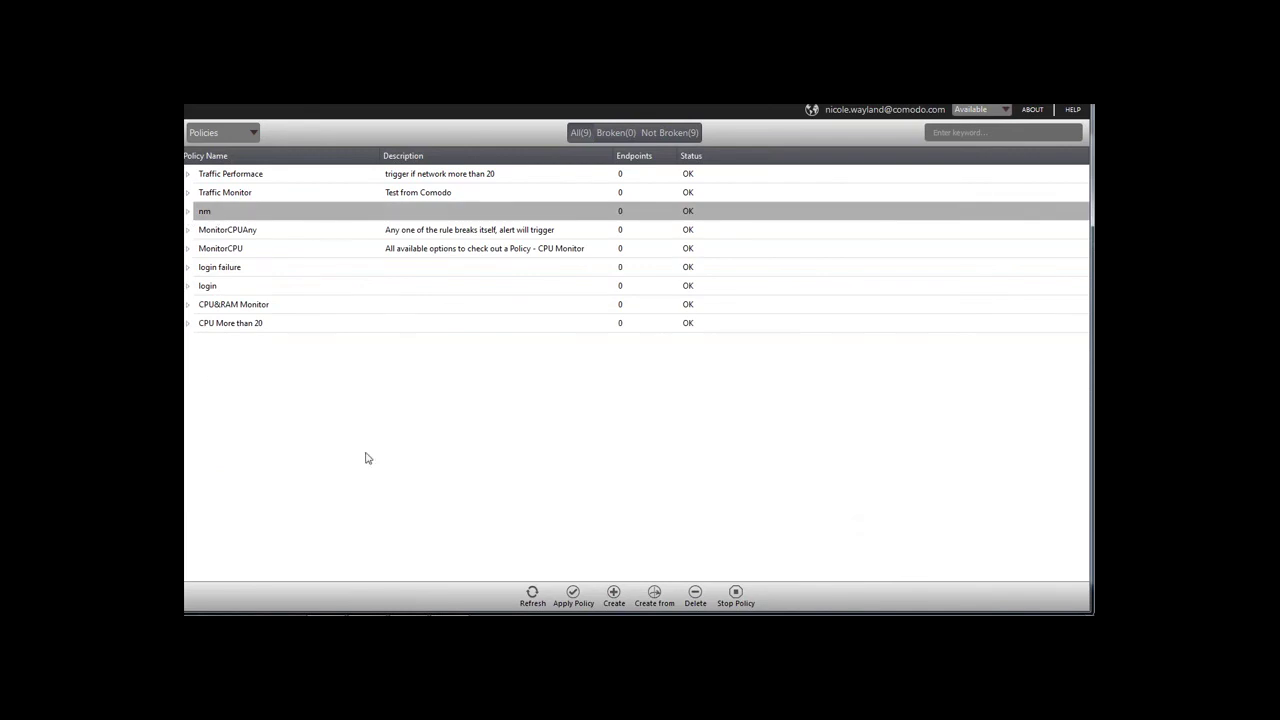
click(572, 594)
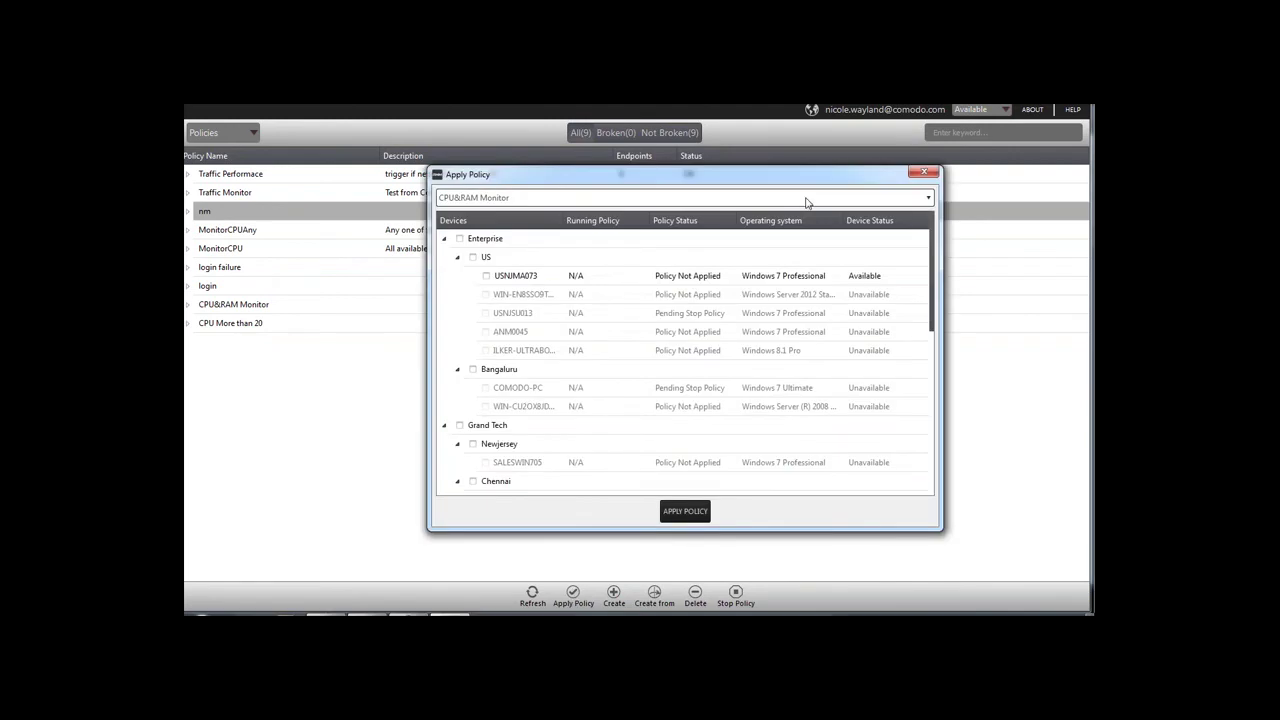
click(890, 203)
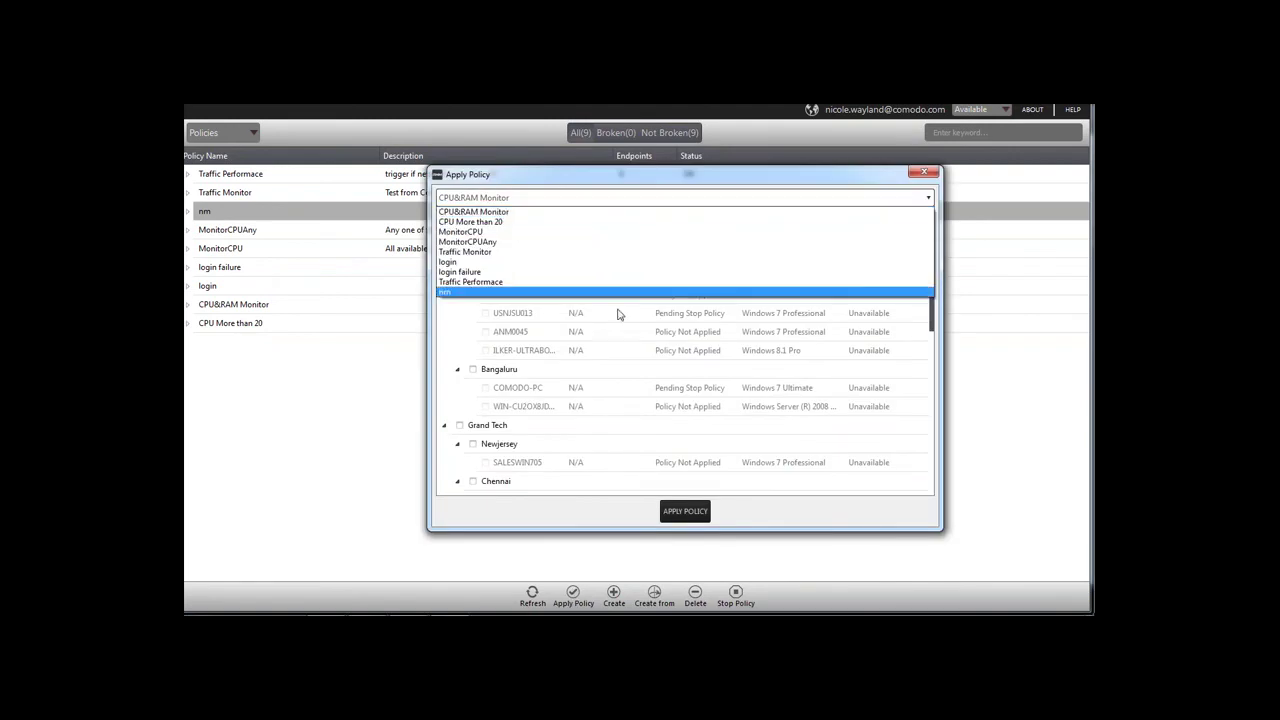
click(445, 292)
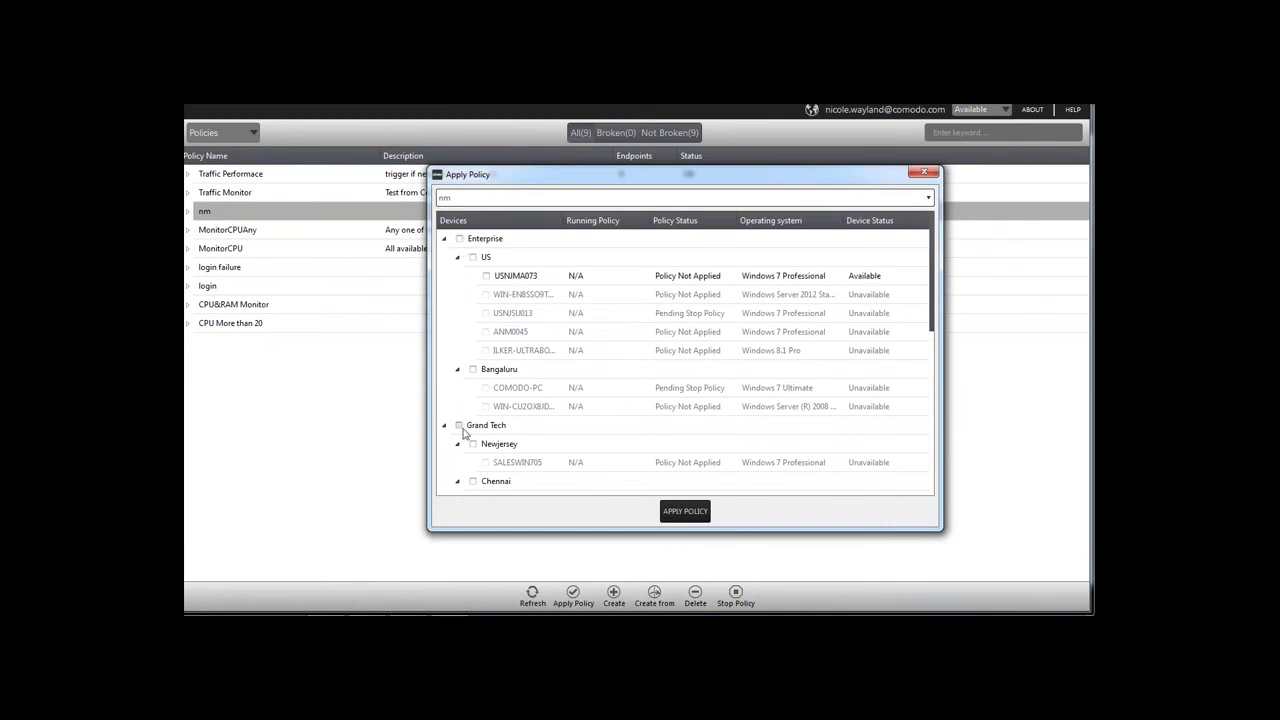
click(485, 276)
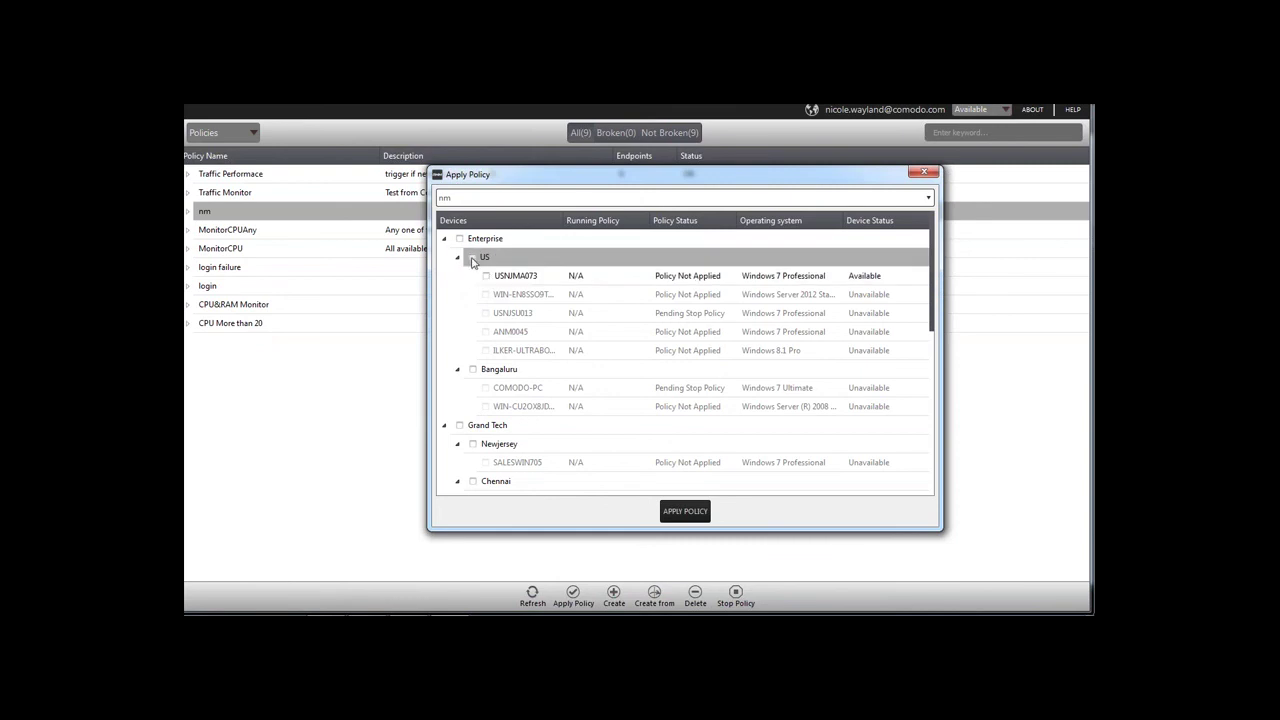
click(460, 239)
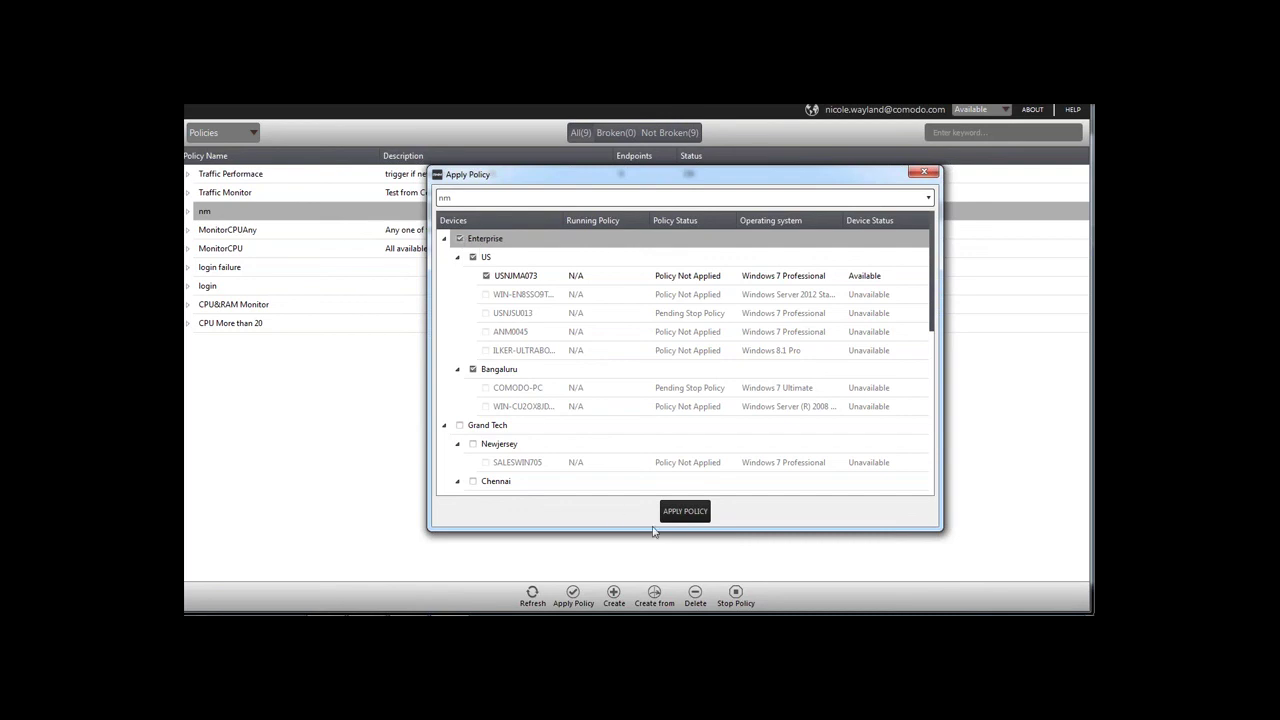
click(926, 174)
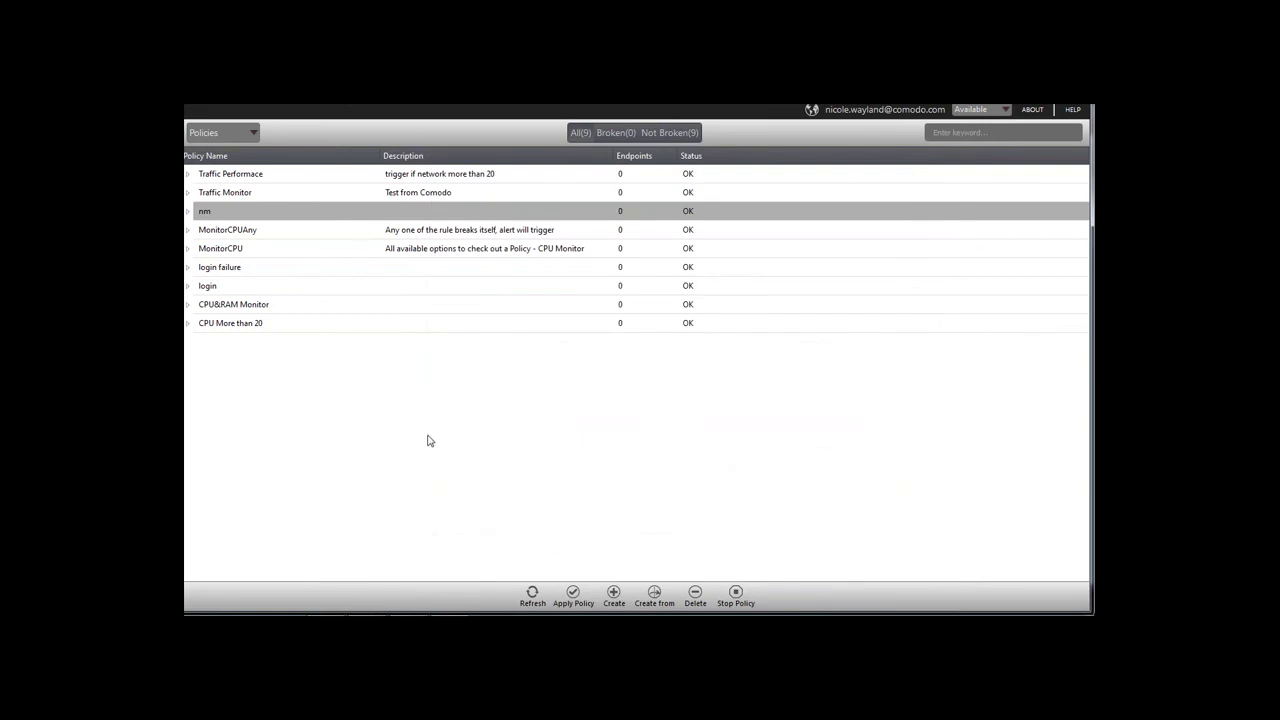
- Pick Alerts from the view dropdown and review its empty issue list and alert counts
click(235, 135)
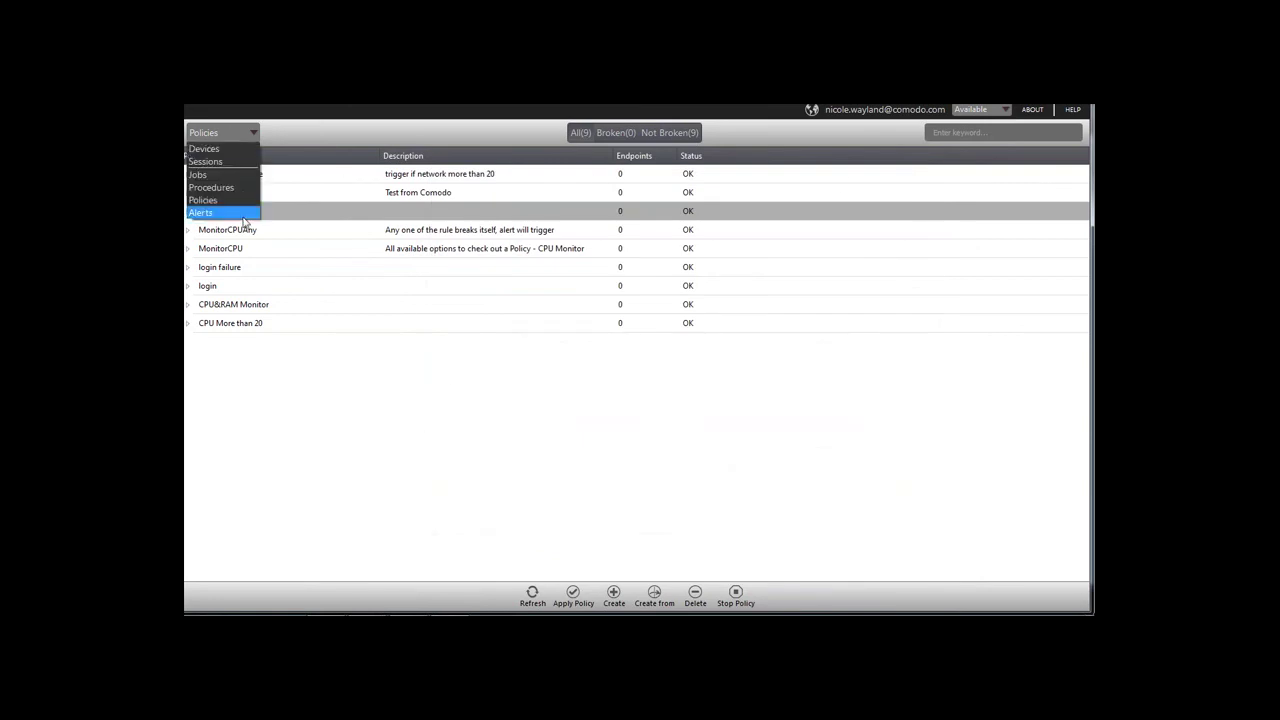
click(244, 214)
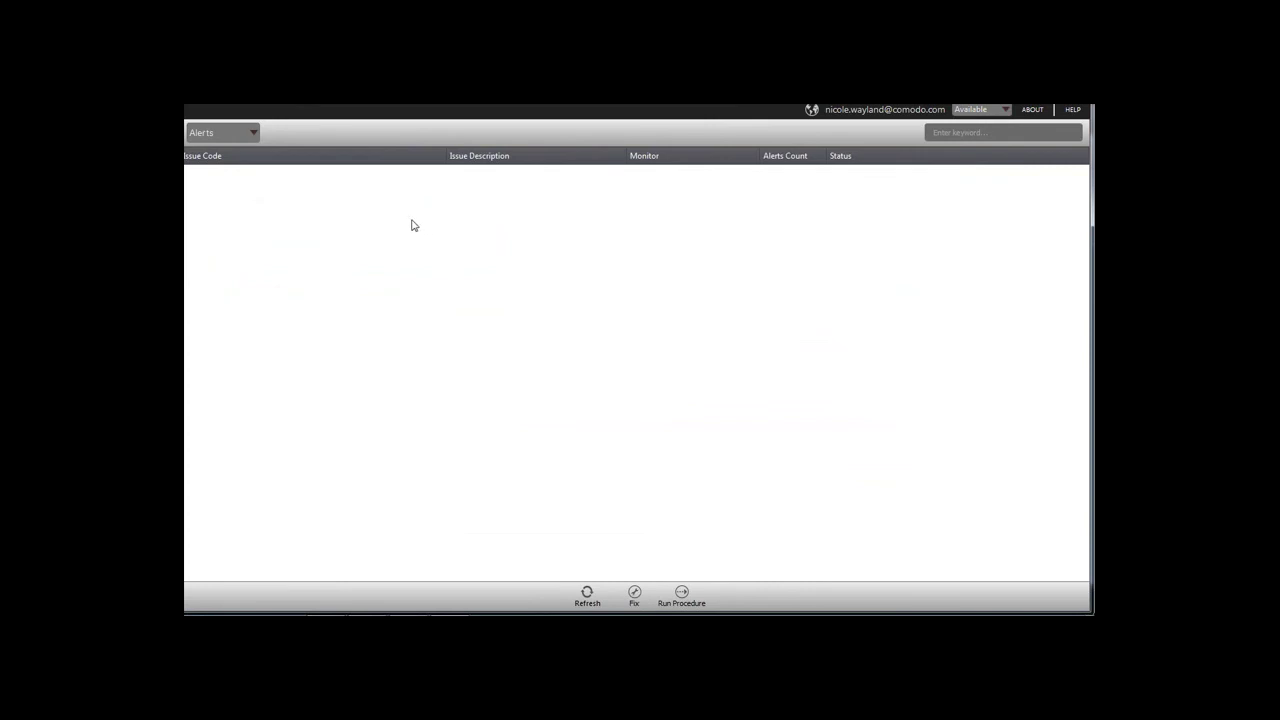
click(220, 135)
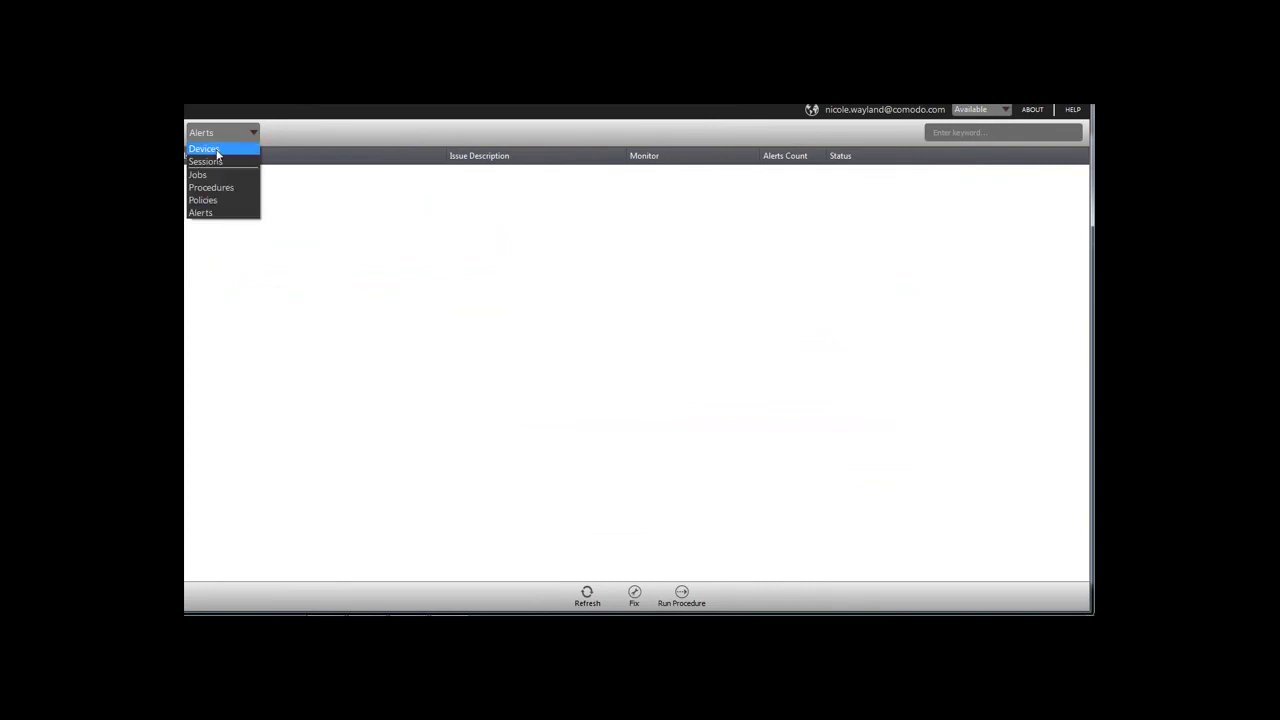
- Show the Devices list, then move to the browser's Comodo C1: Nodes and My Webinars tabs
click(217, 150)
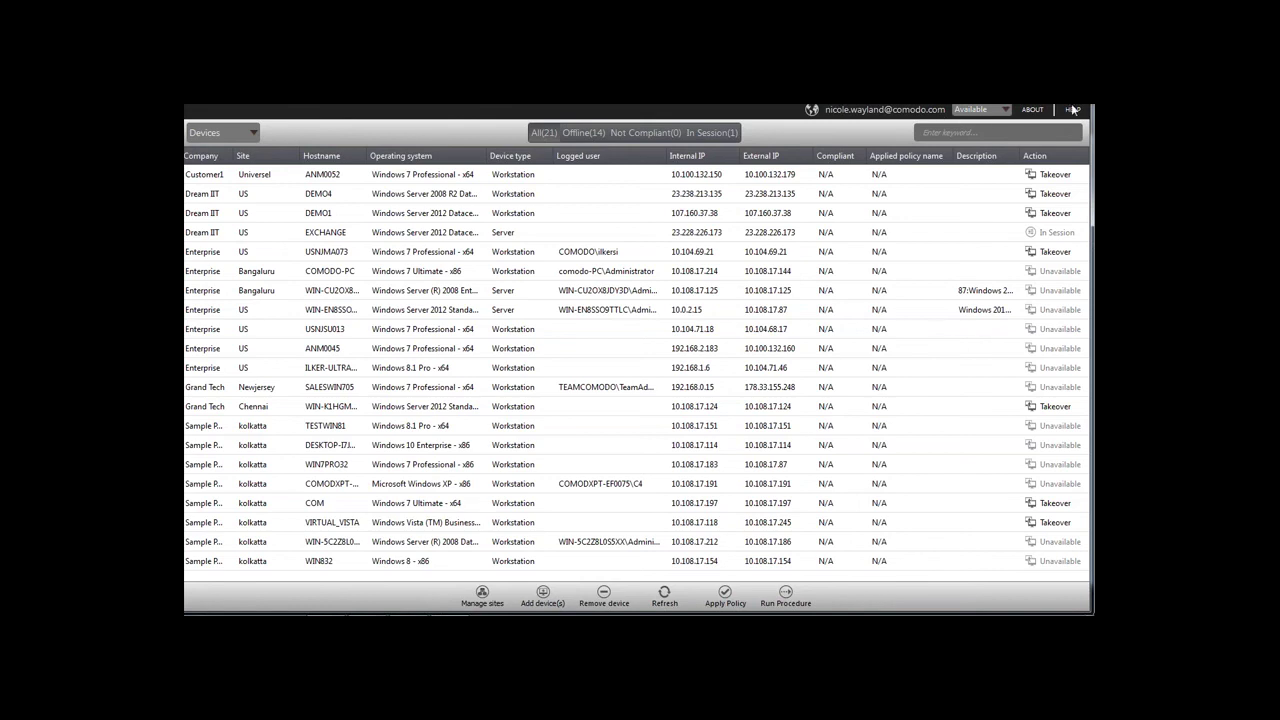
mouse_move(440, 612)
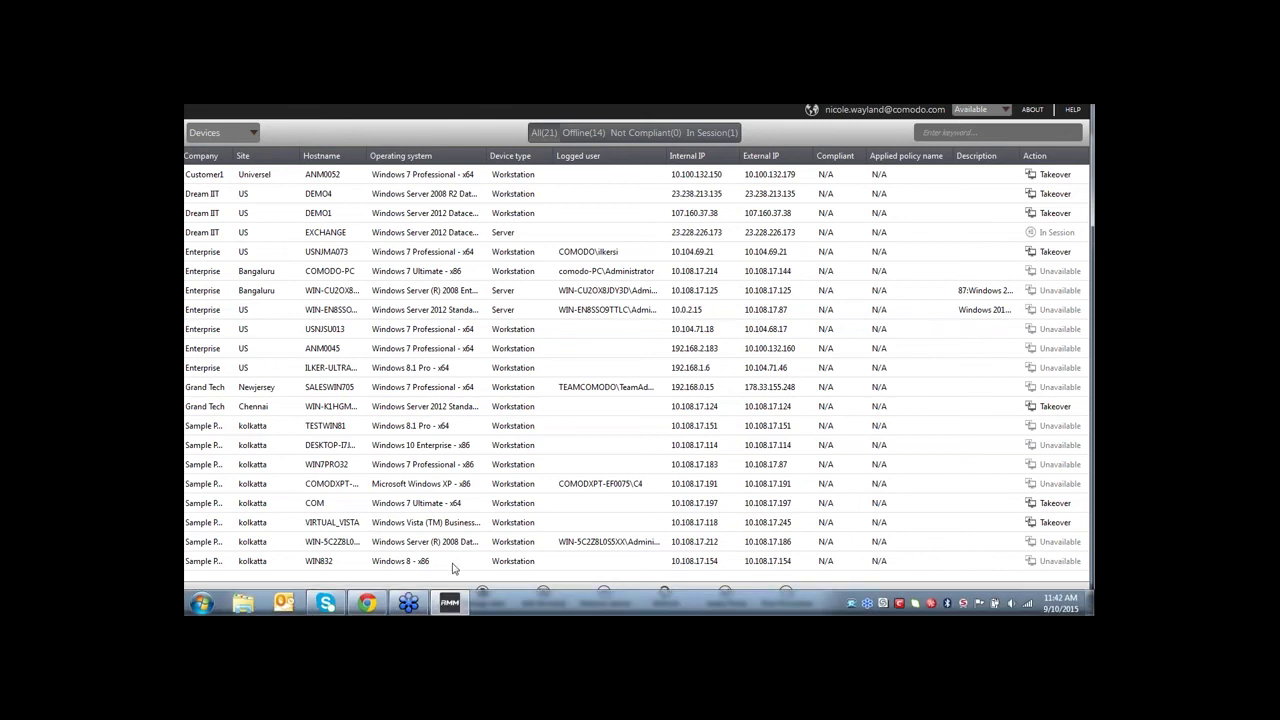
click(367, 607)
click(530, 126)
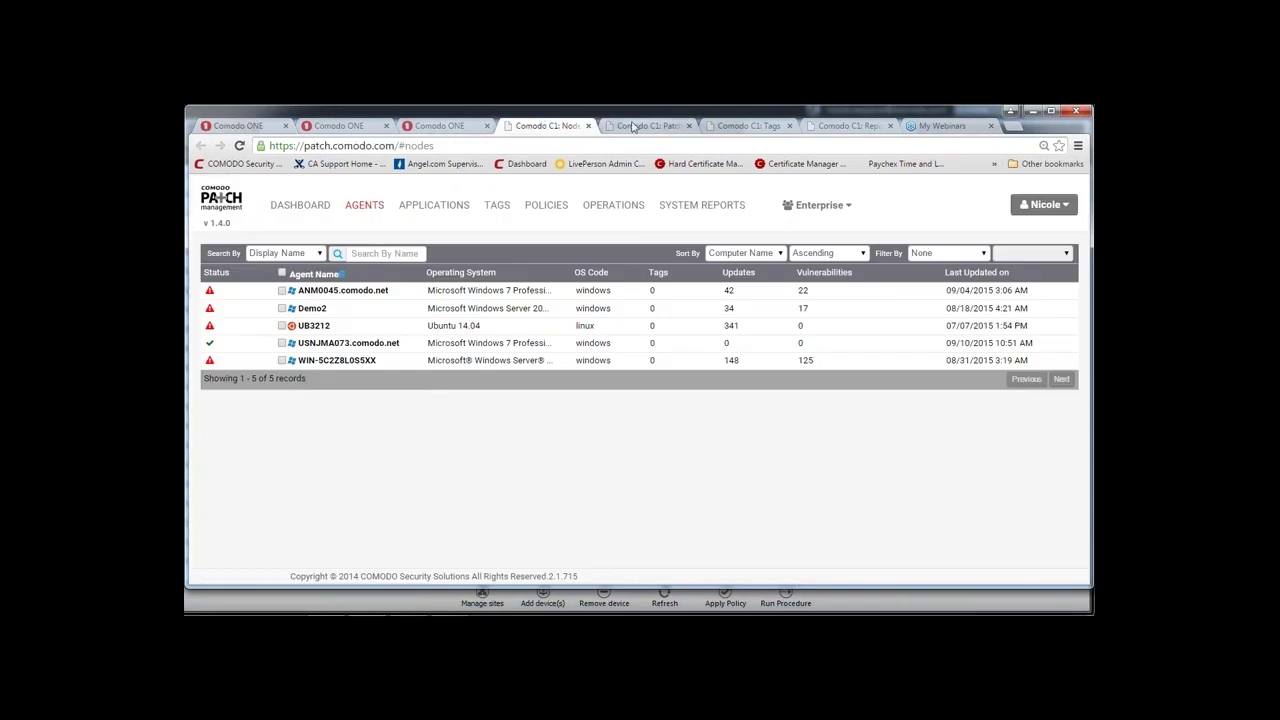
click(940, 126)
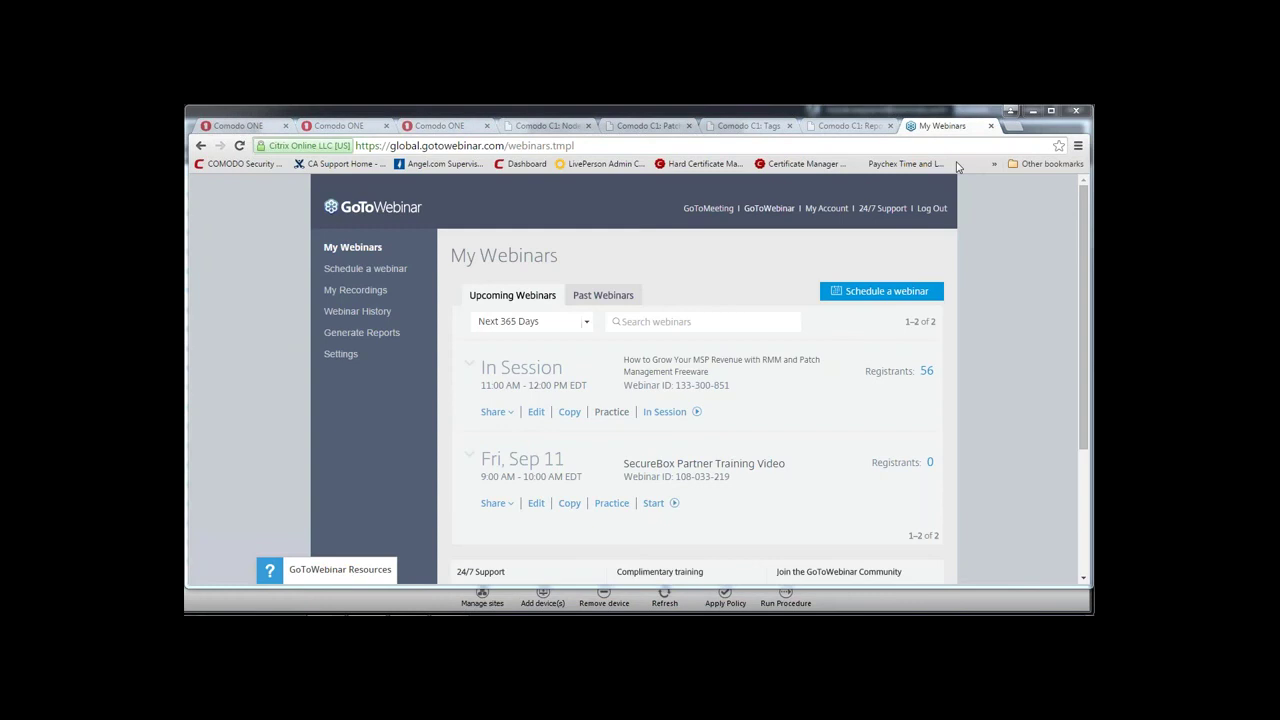
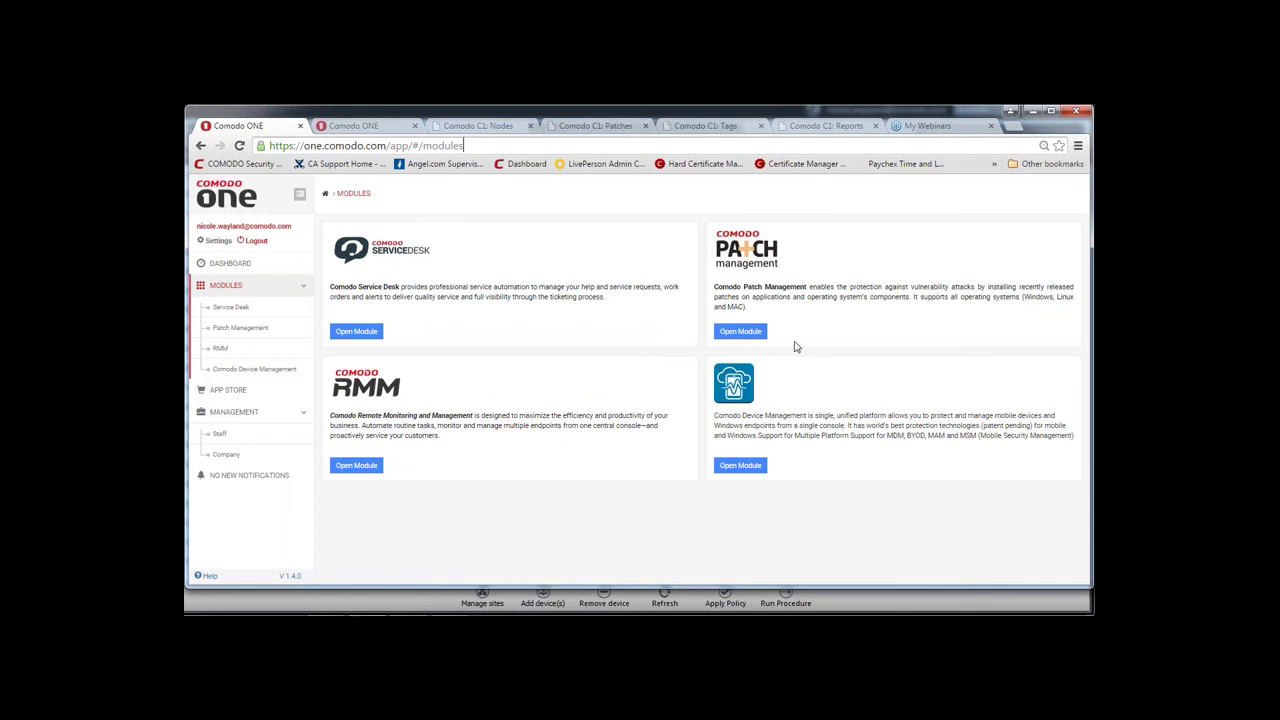
- Load the Patch Management dashboard (552 OS, 8 Custom, 1 Pending apps), checking the customer and account menus
click(741, 332)
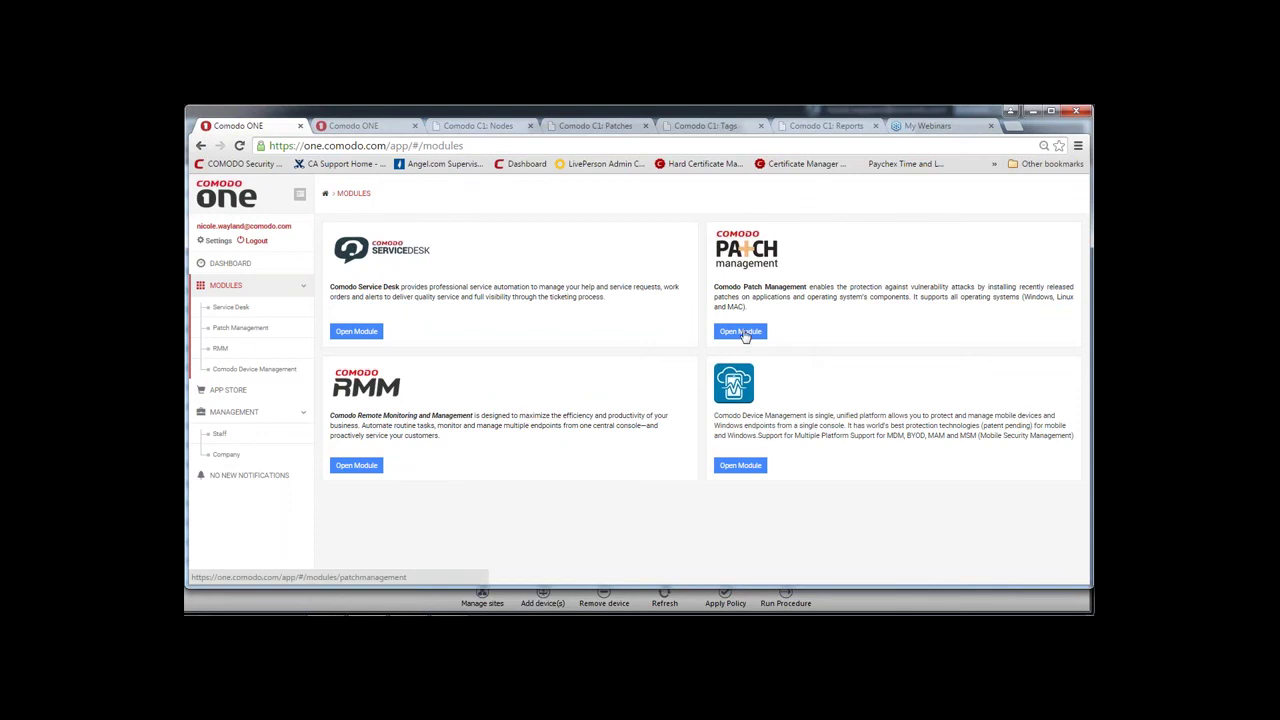
click(353, 127)
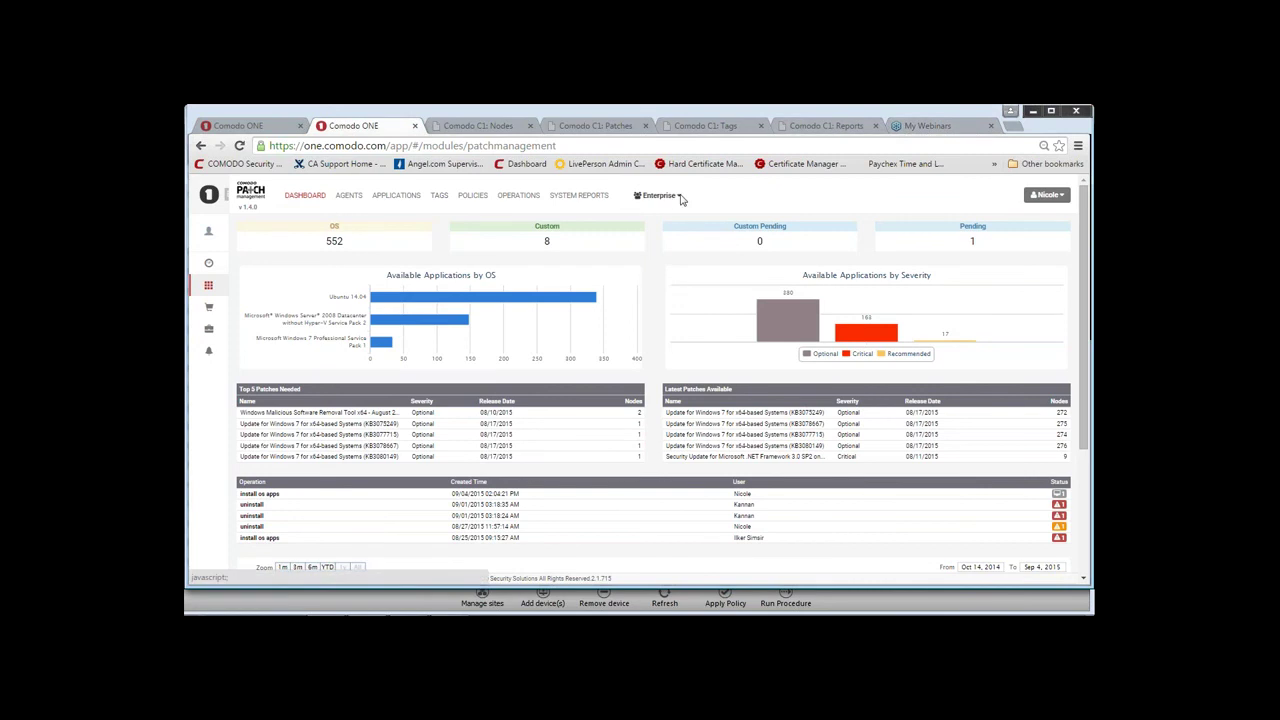
click(680, 198)
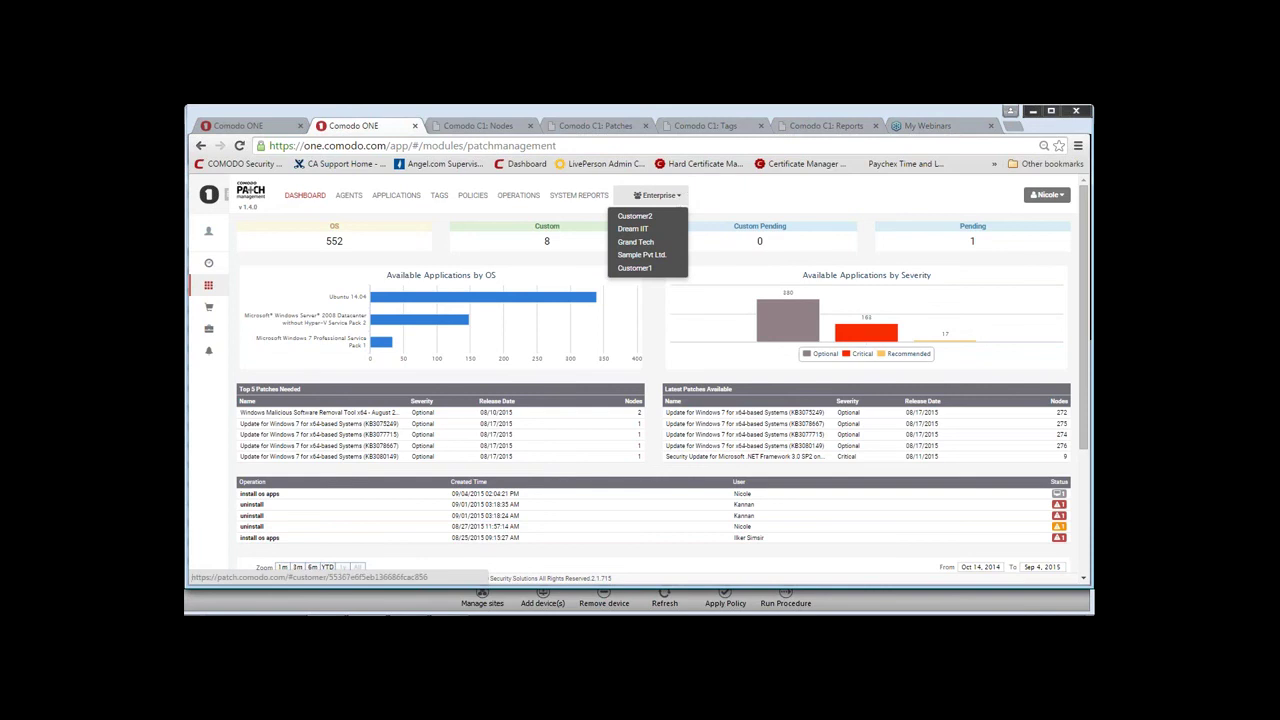
click(636, 267)
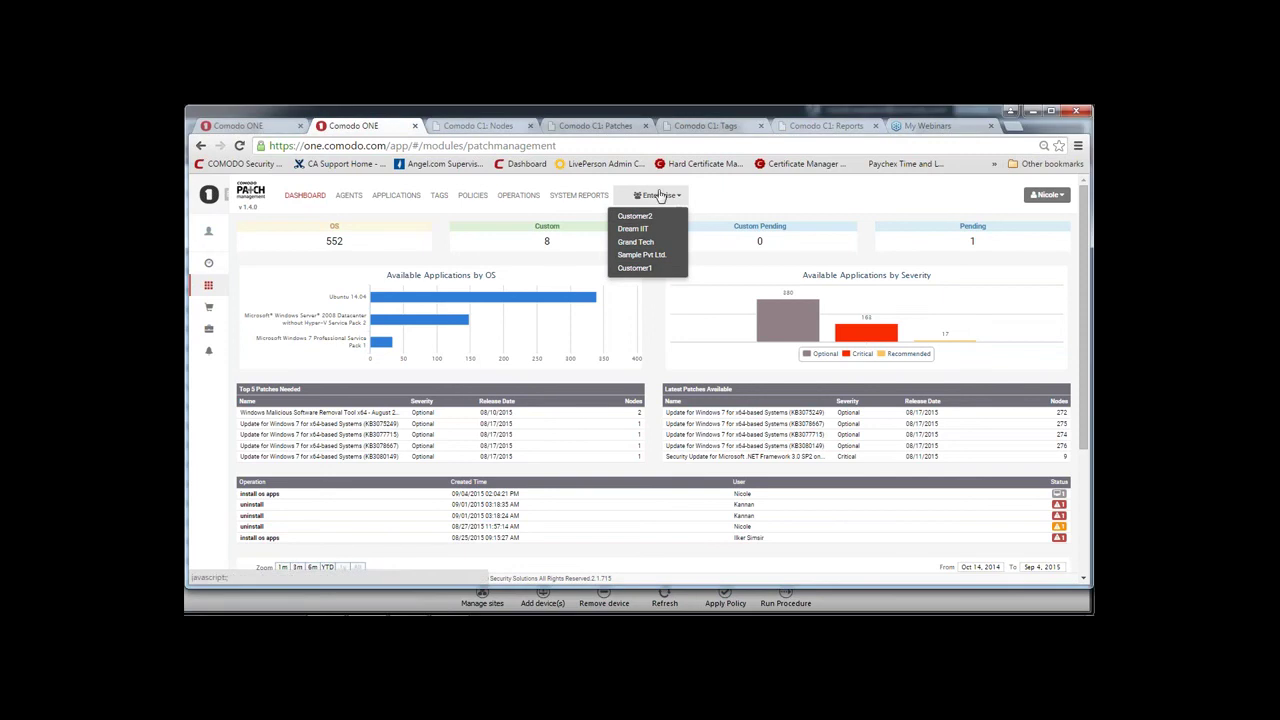
click(731, 193)
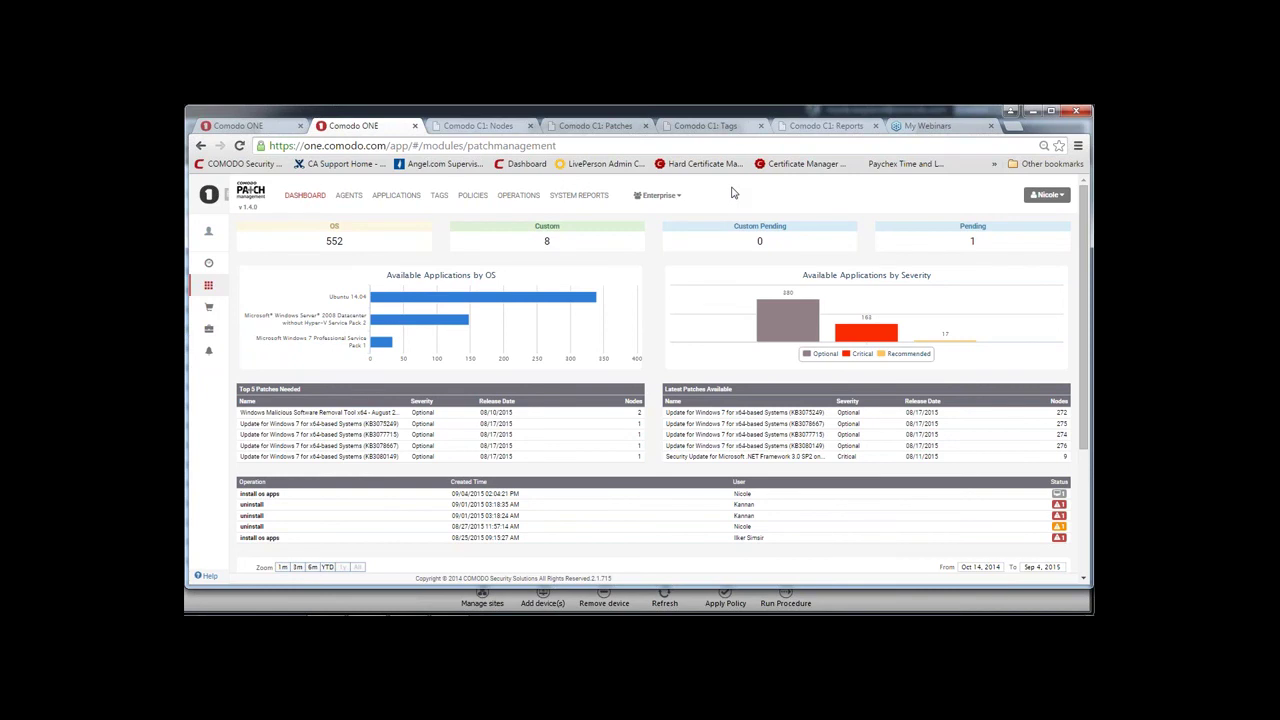
click(1047, 195)
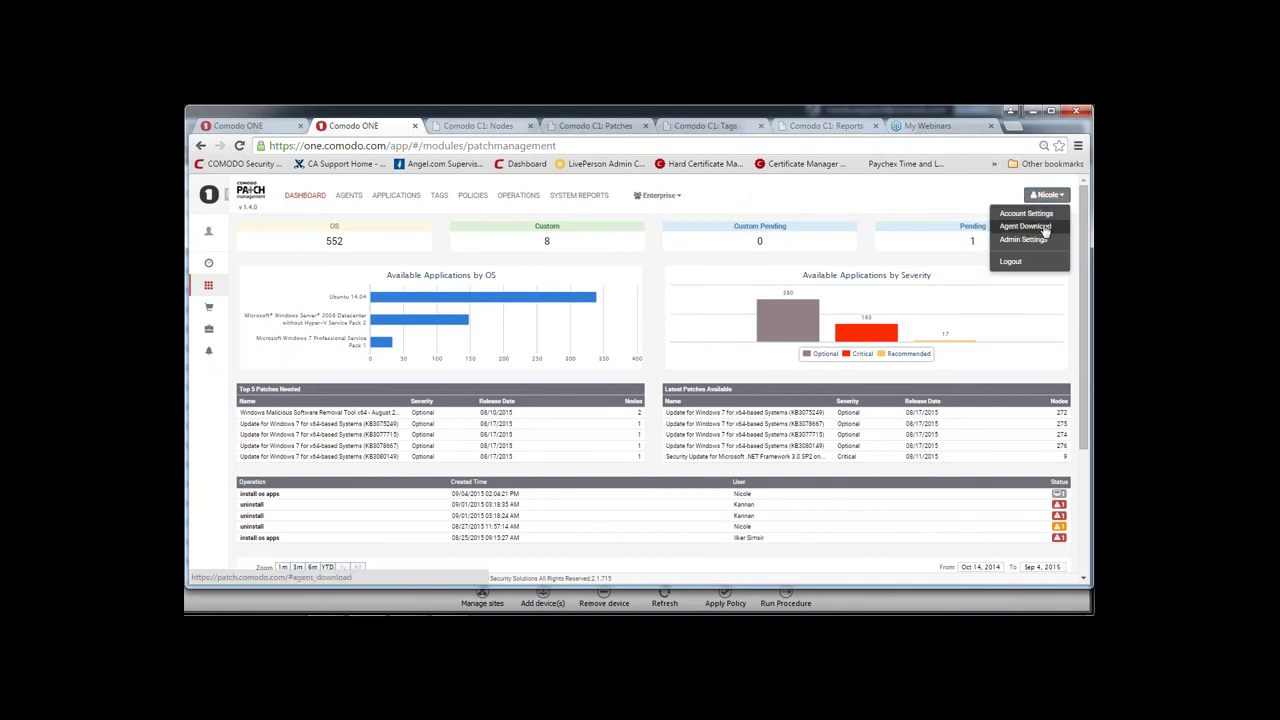
click(1045, 228)
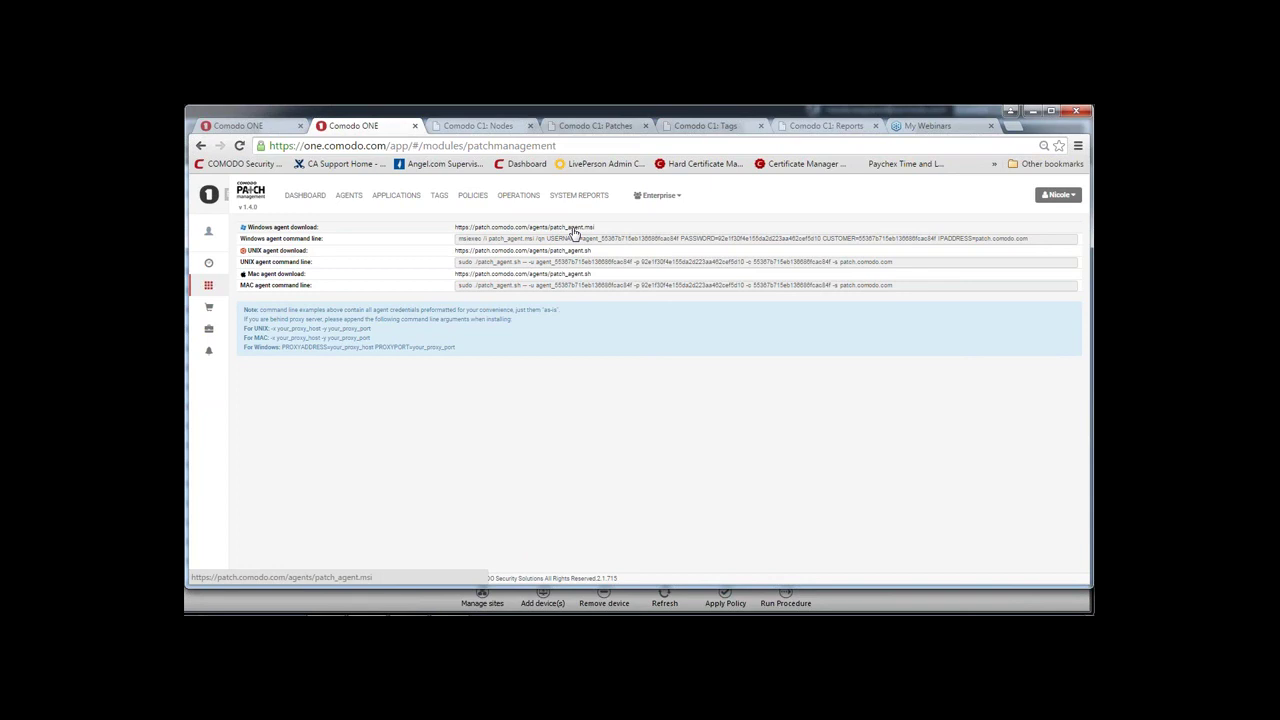
click(1059, 195)
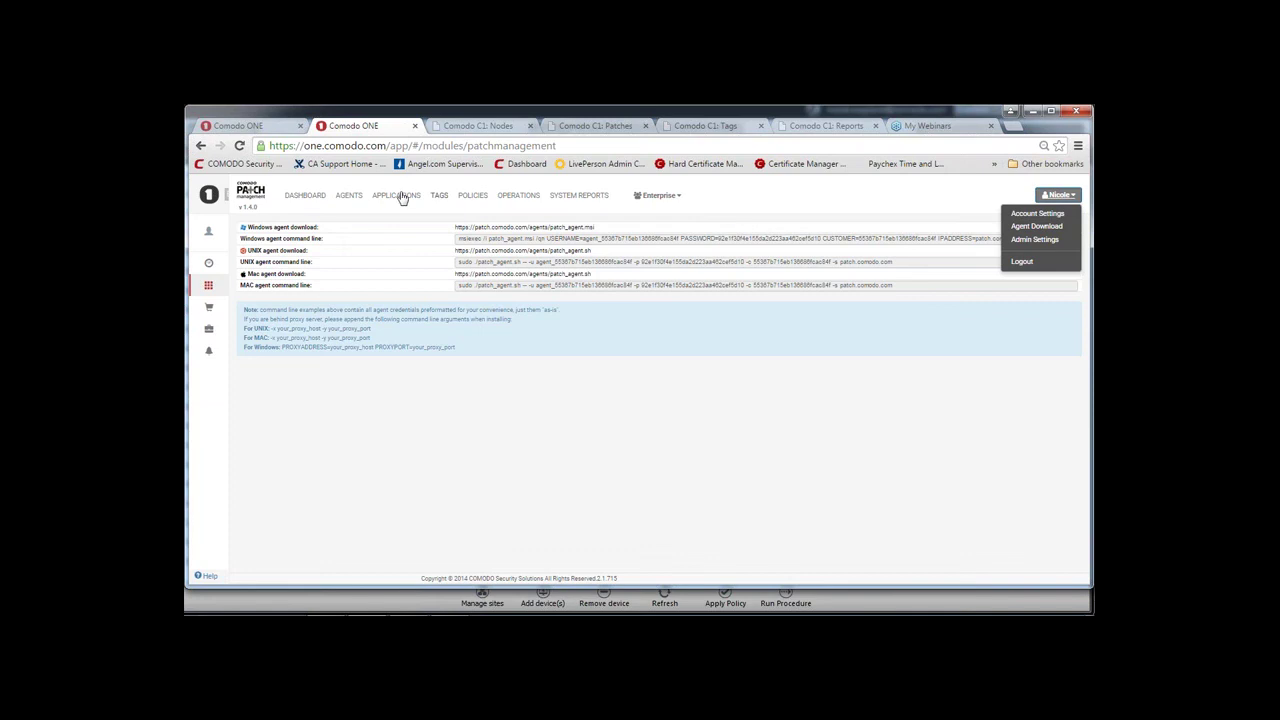
click(296, 196)
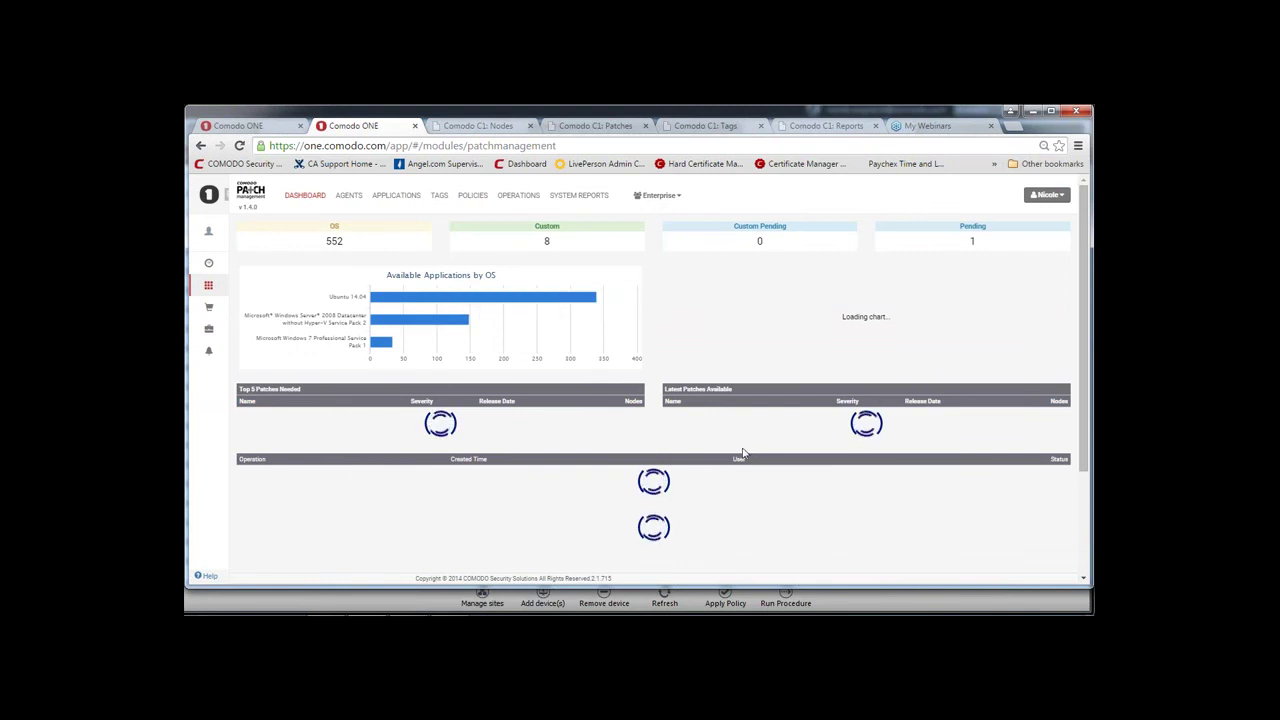
- Look over the dashboard's severity charts and top patches, then go to the Comodo C1: Nodes tab
scroll(743, 455, down, 1)
scroll(429, 449, up, 2)
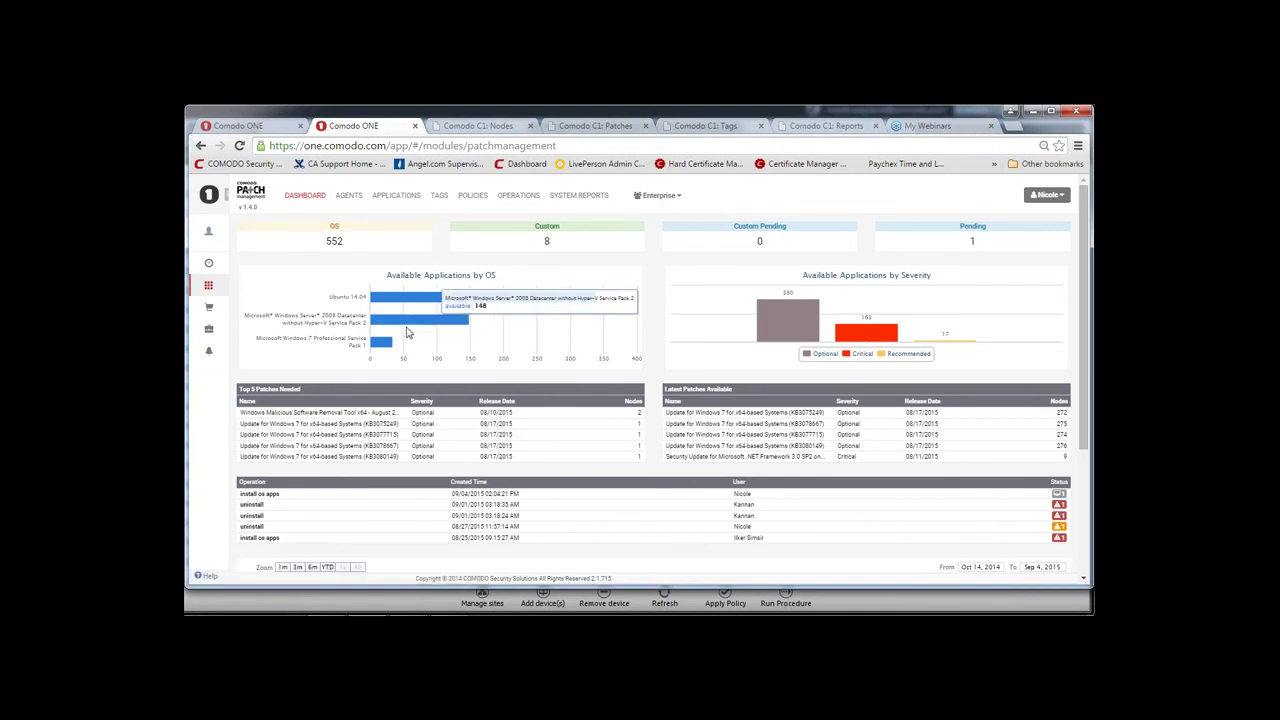
mouse_move(414, 305)
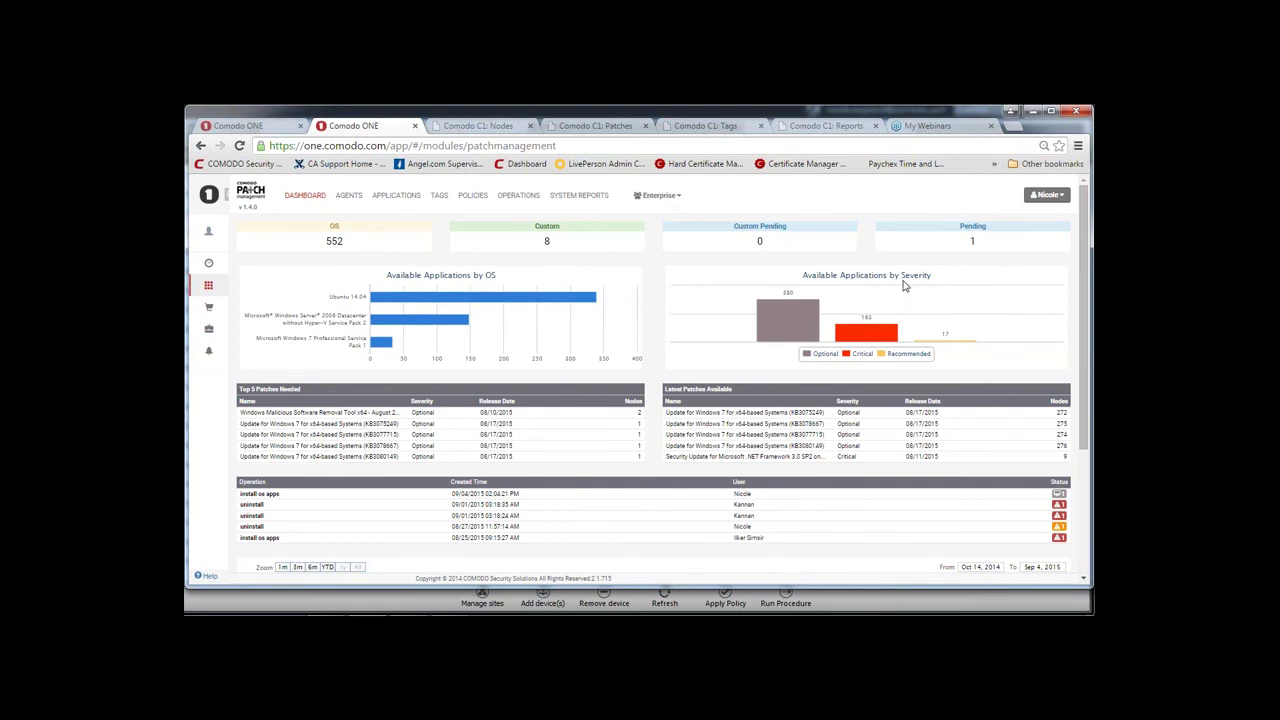
mouse_move(788, 315)
scroll(307, 302, down, 4)
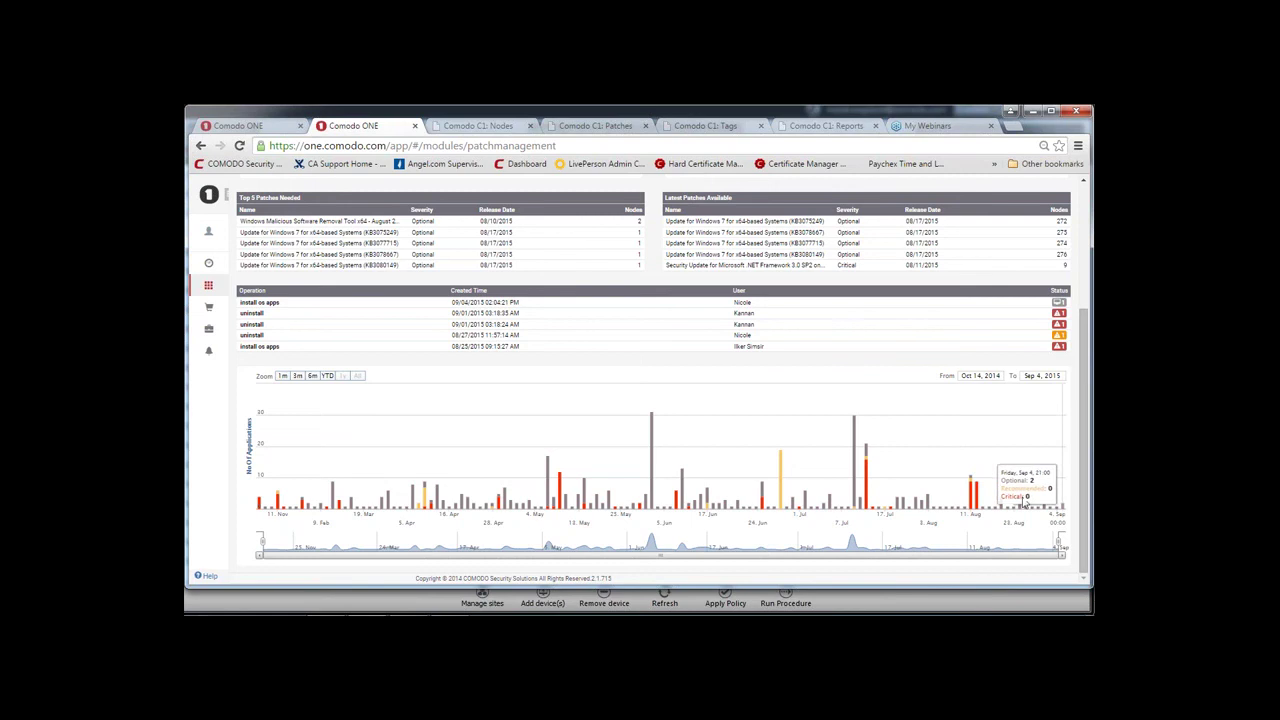
scroll(724, 325, up, 3)
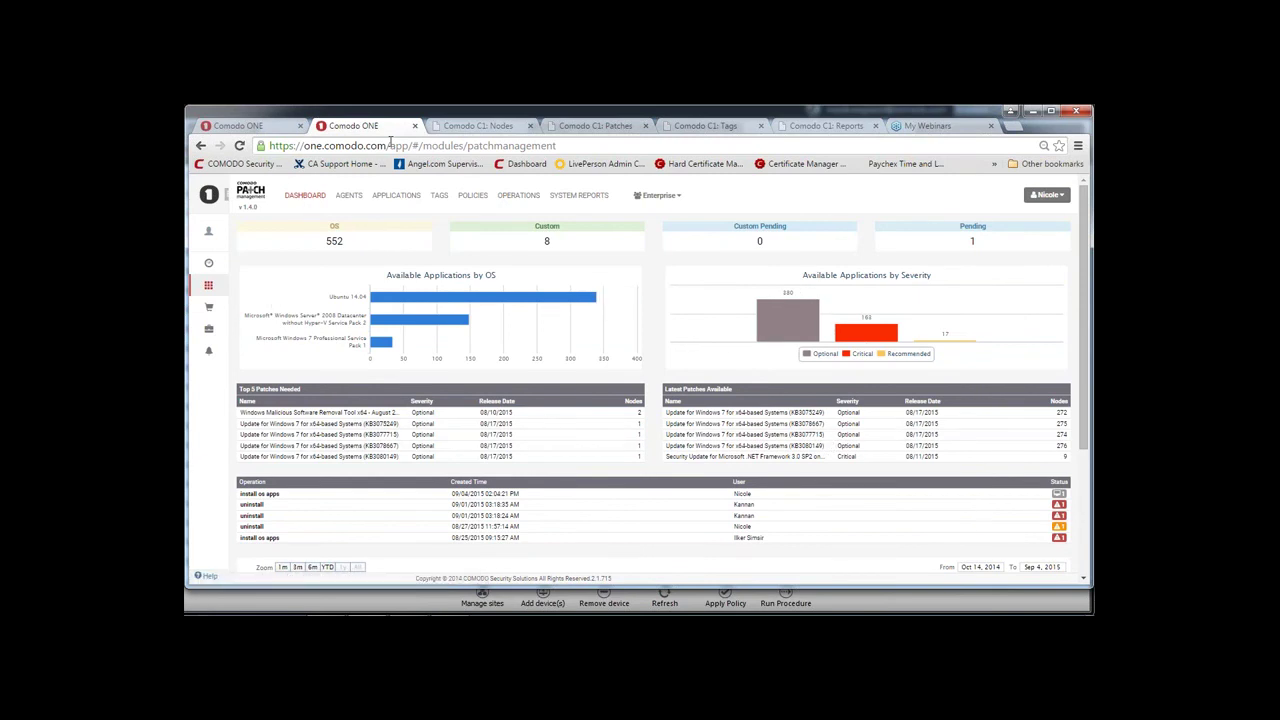
click(457, 133)
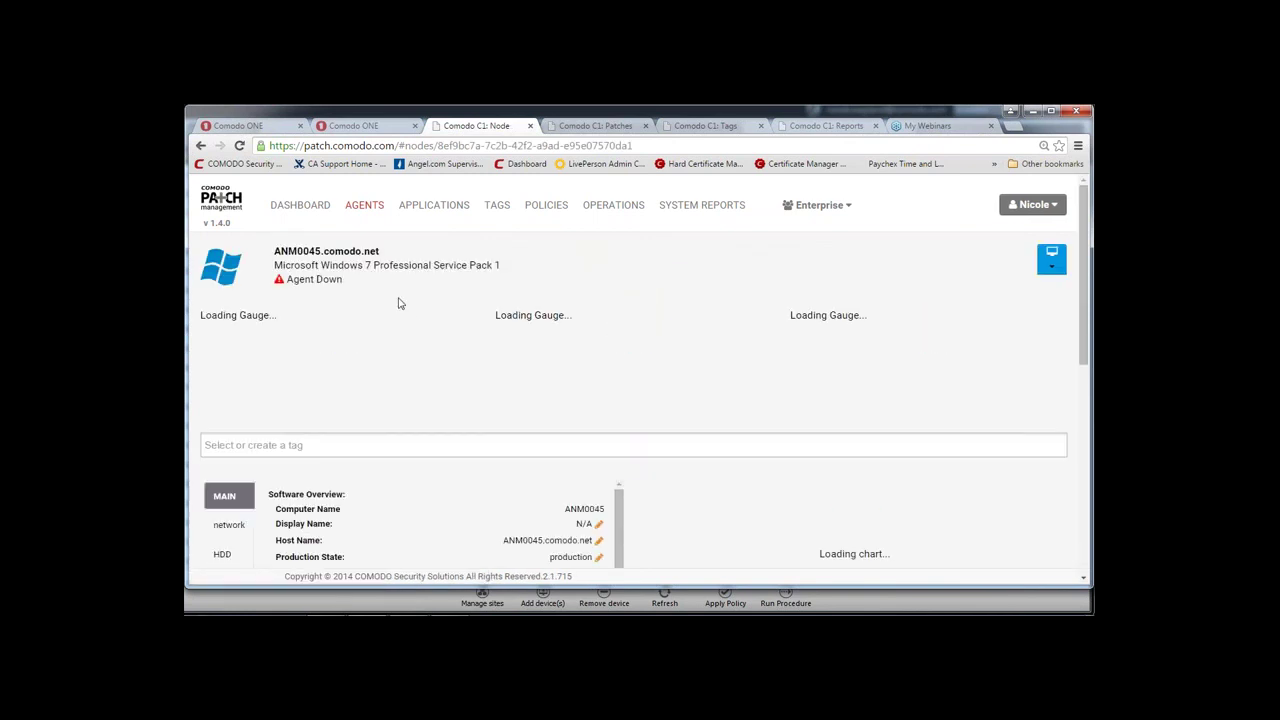
- Go back from the Windows 7 agent's details to the Agents list of 5 records
click(201, 146)
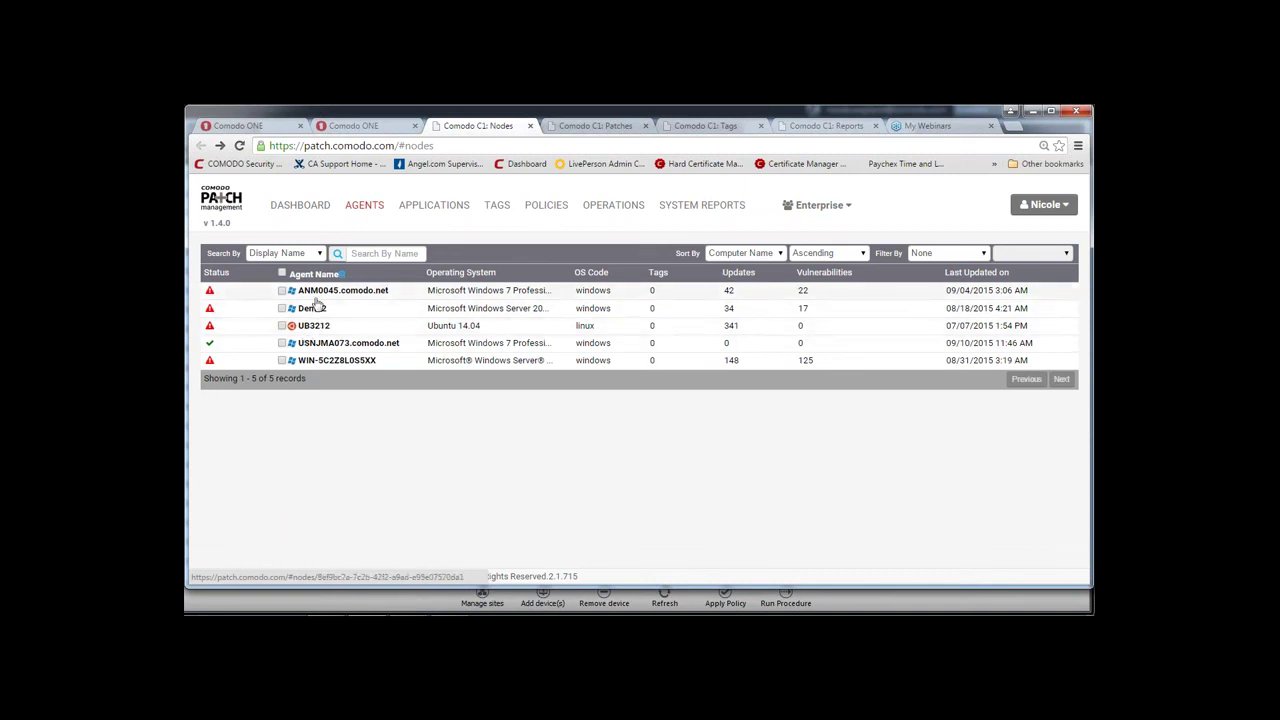
- Open agent USNJMA073.comodo.net and scroll down its page to the inventory tabs
click(380, 344)
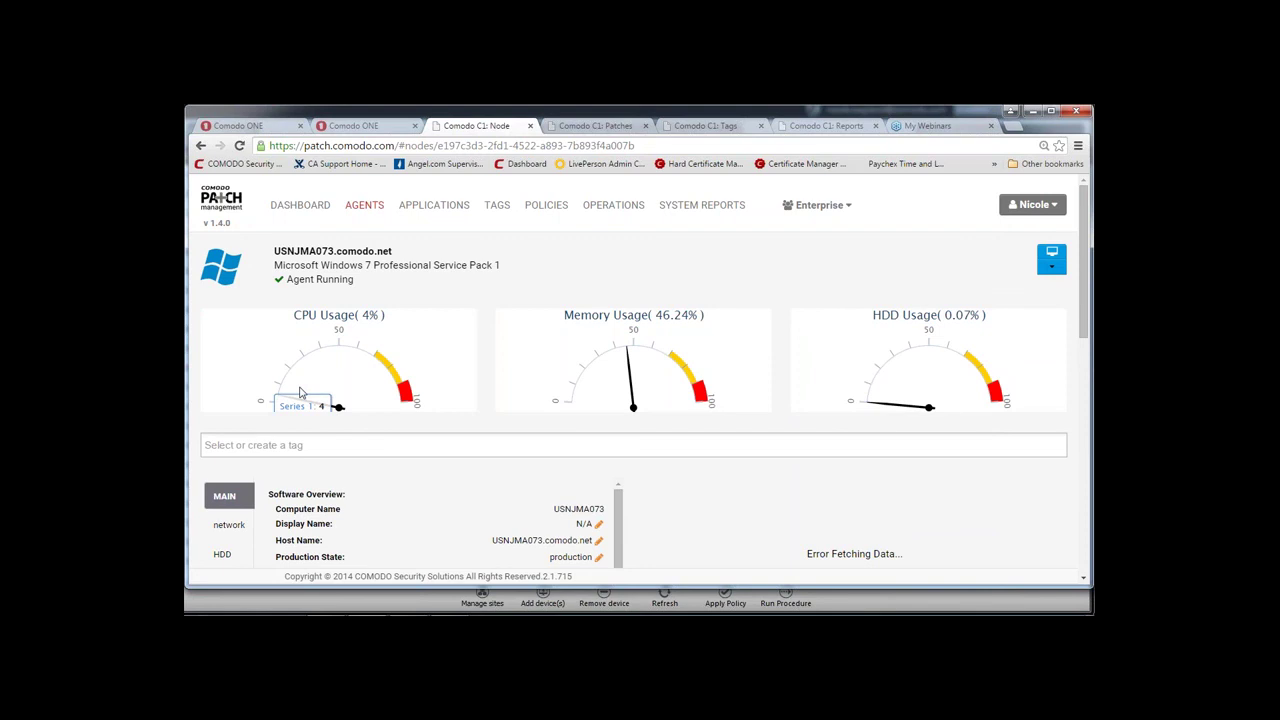
scroll(438, 344, down, 2)
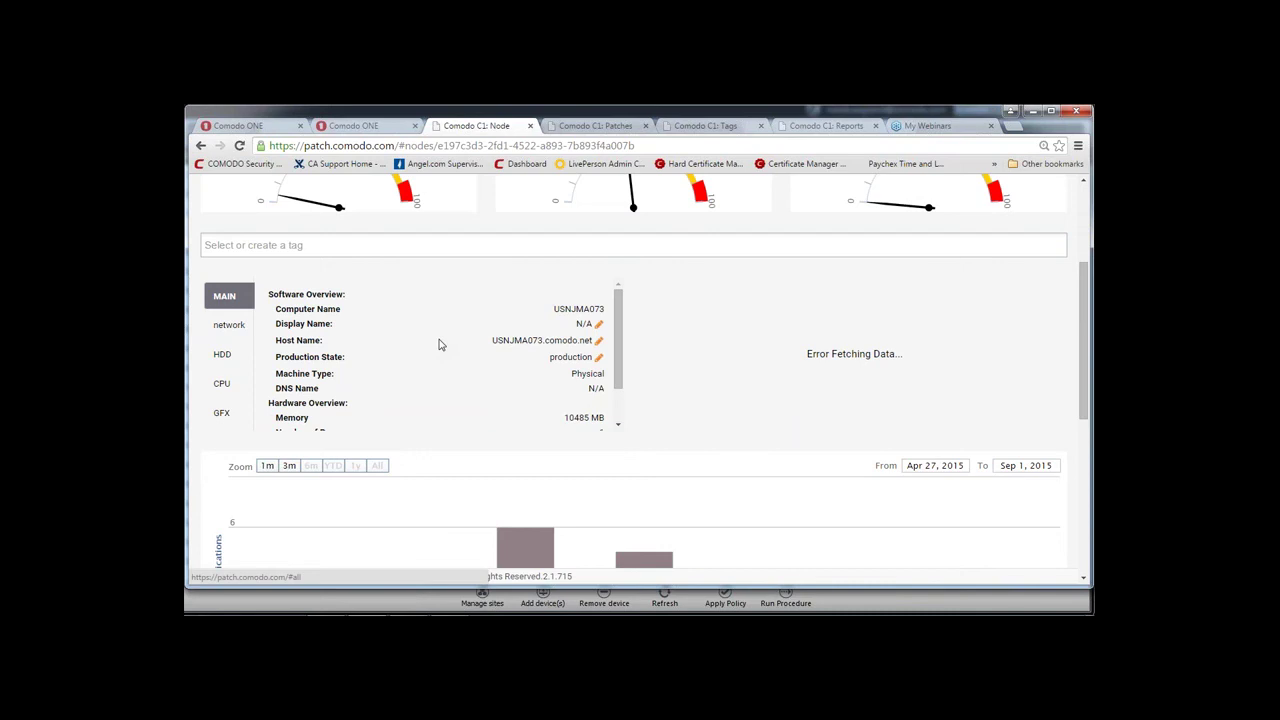
scroll(438, 344, down, 3)
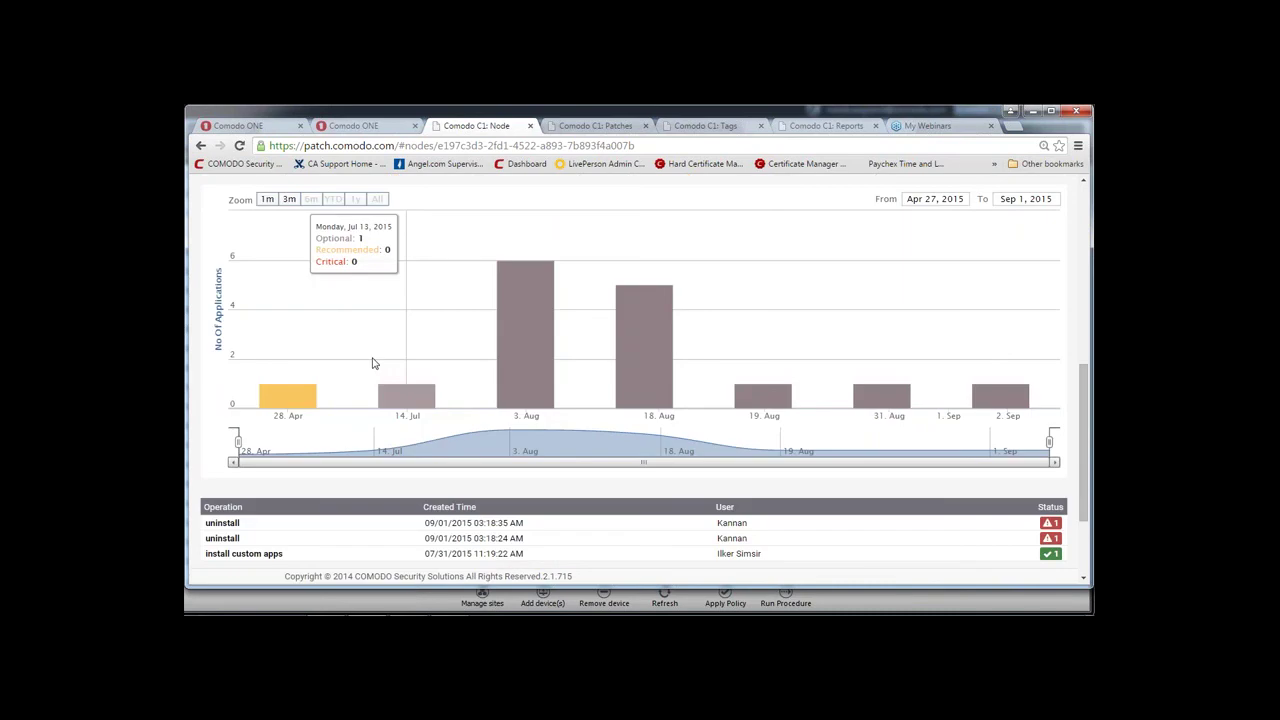
scroll(372, 363, up, 5)
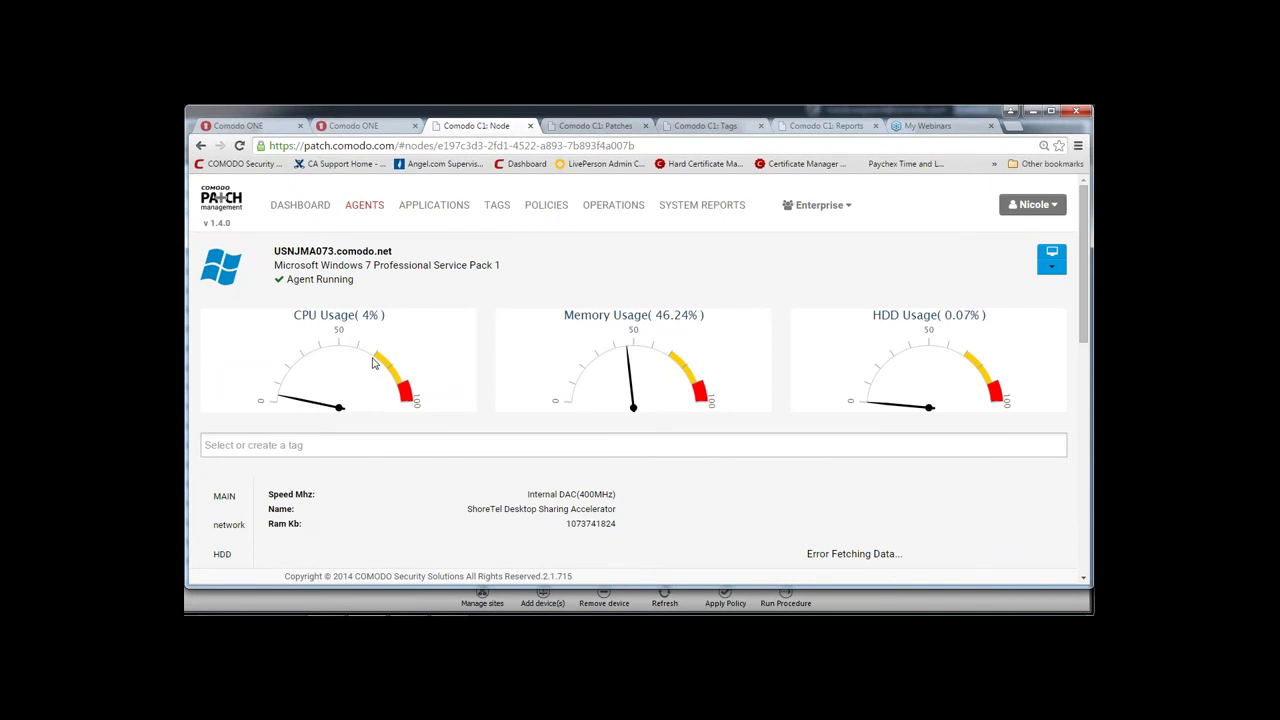
scroll(372, 363, down, 6)
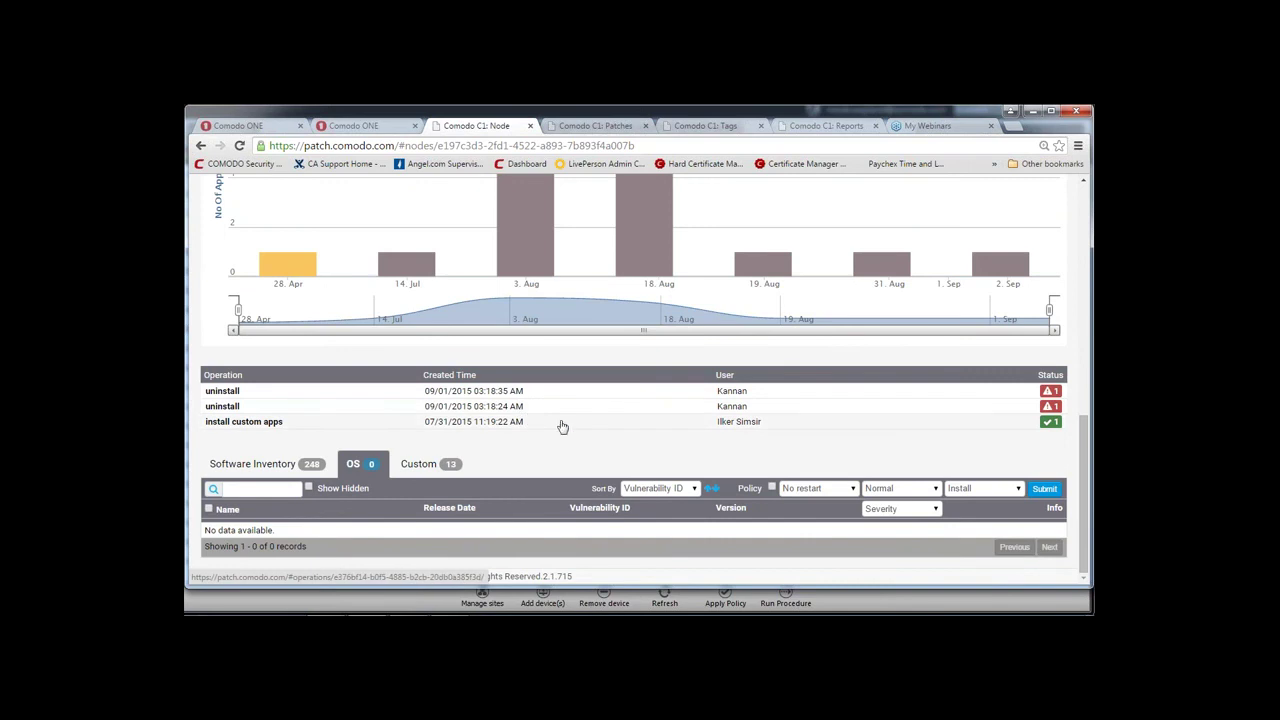
- Show the agent's software inventory and scroll through its 248 records
click(311, 467)
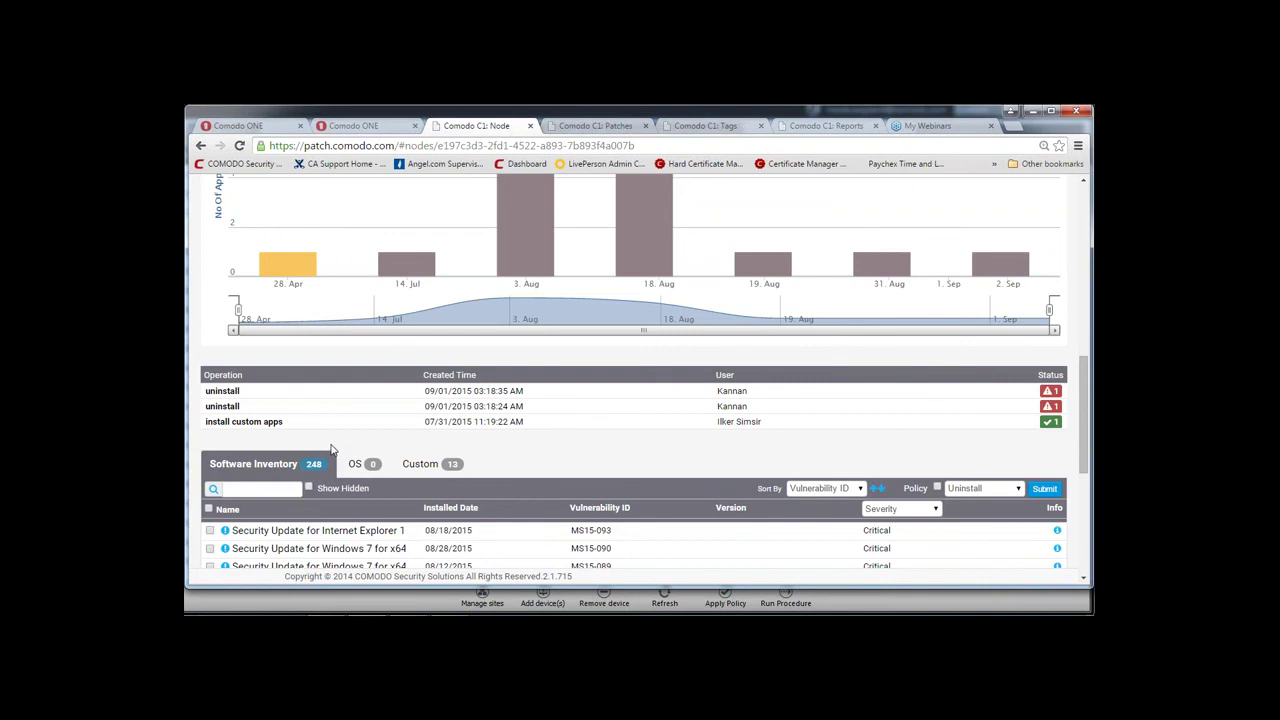
scroll(332, 449, down, 1)
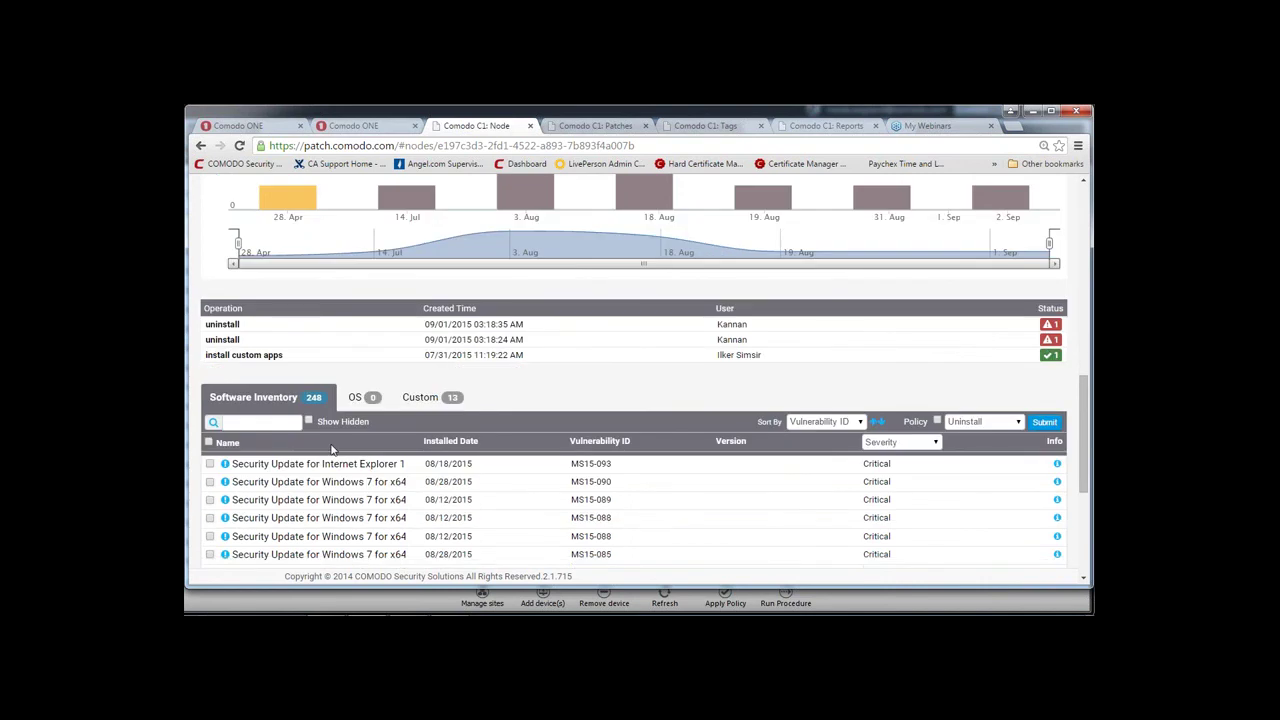
scroll(332, 449, down, 1)
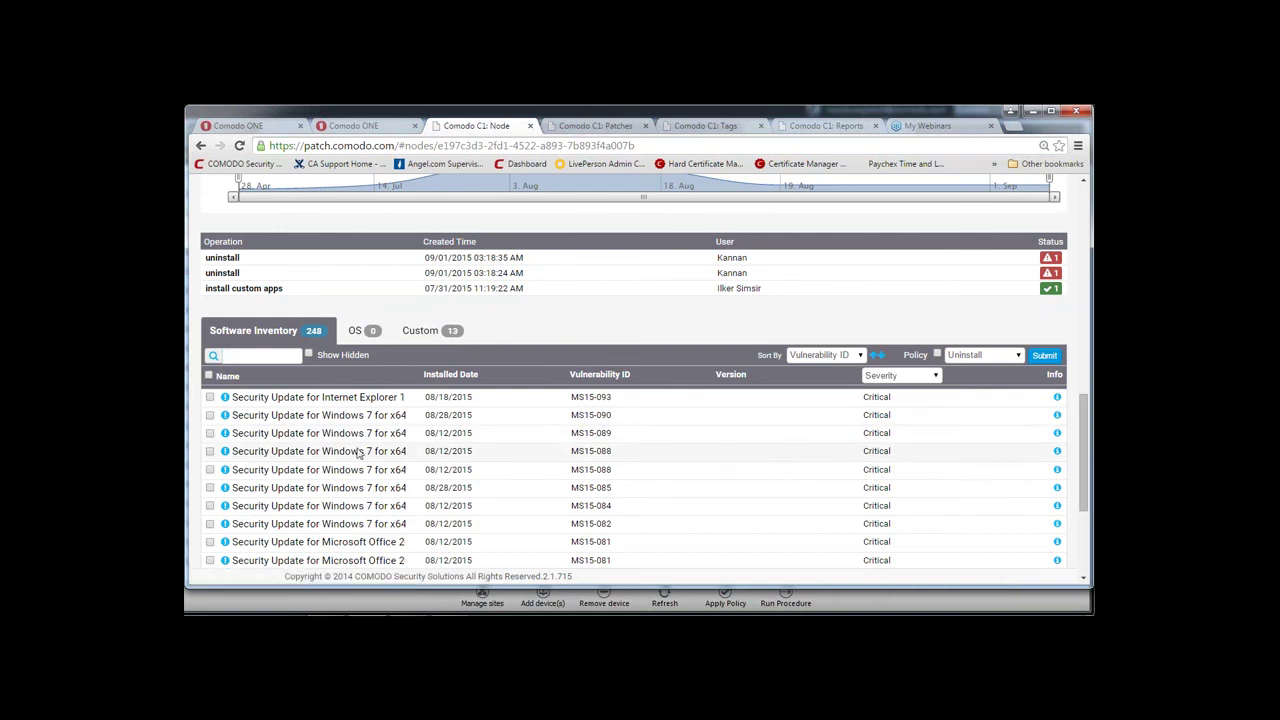
scroll(362, 494, down, 3)
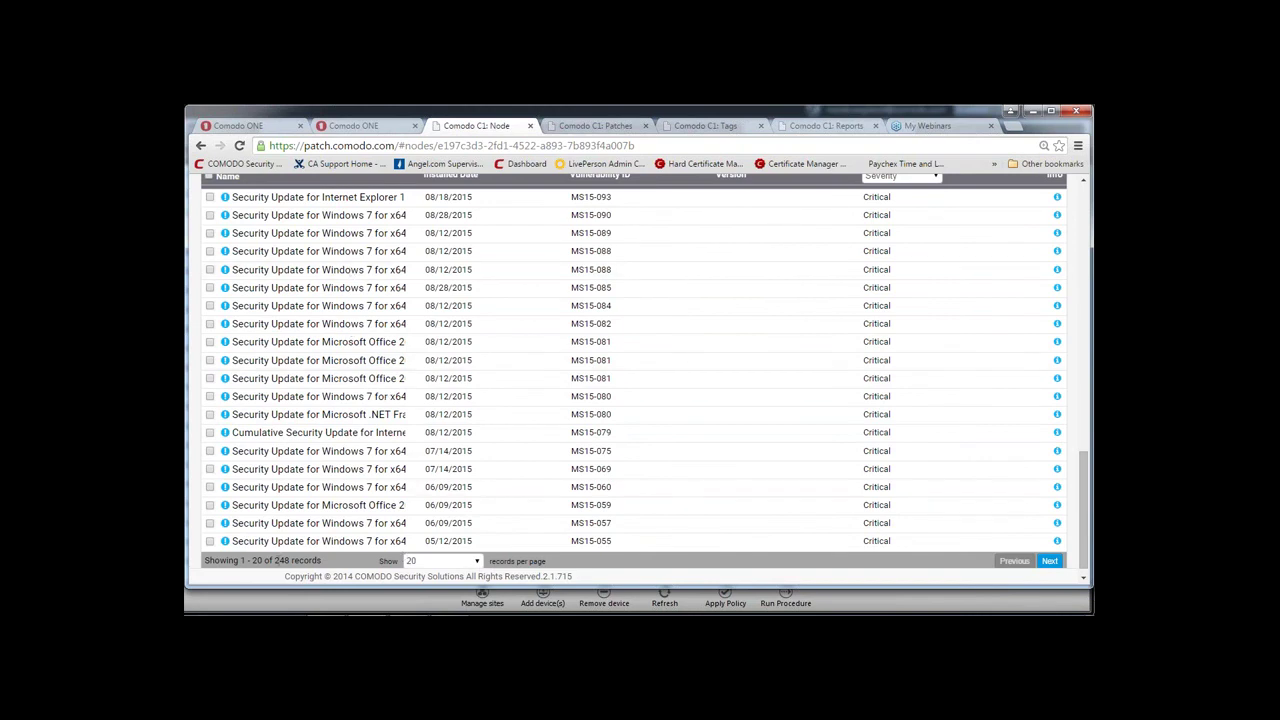
drag(274, 560, 321, 560)
scroll(435, 420, up, 4)
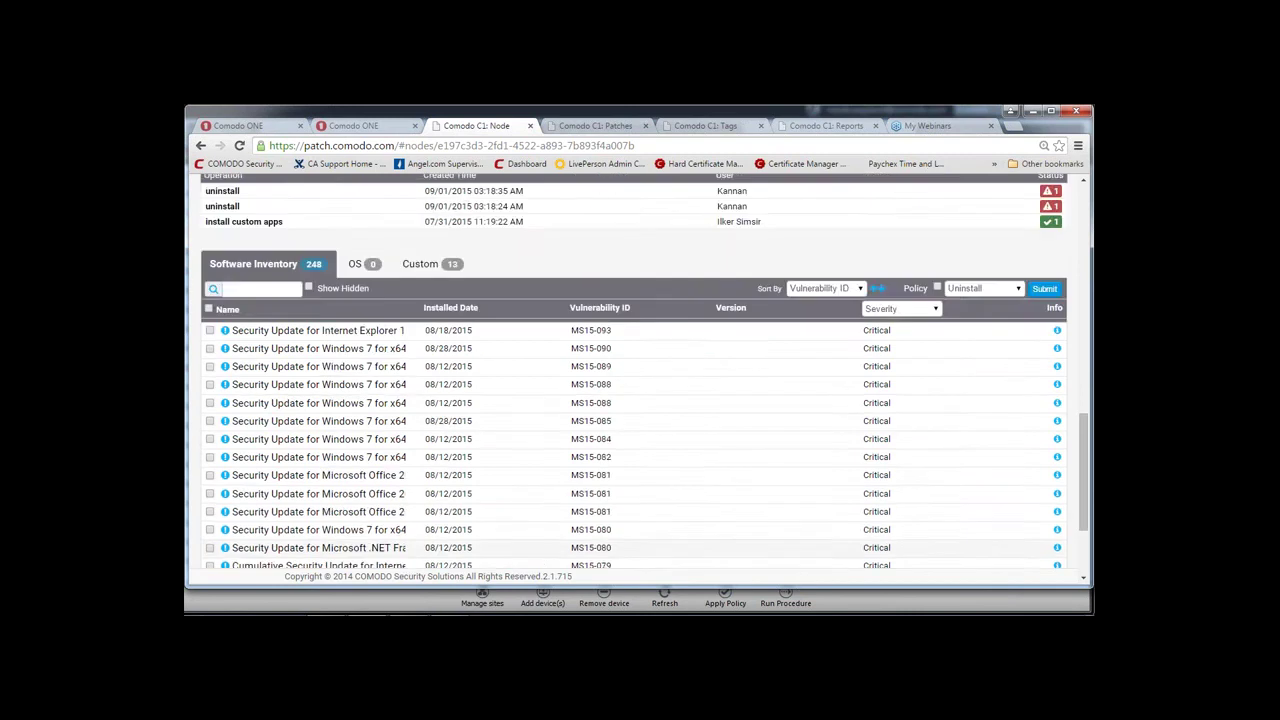
scroll(430, 410, down, 4)
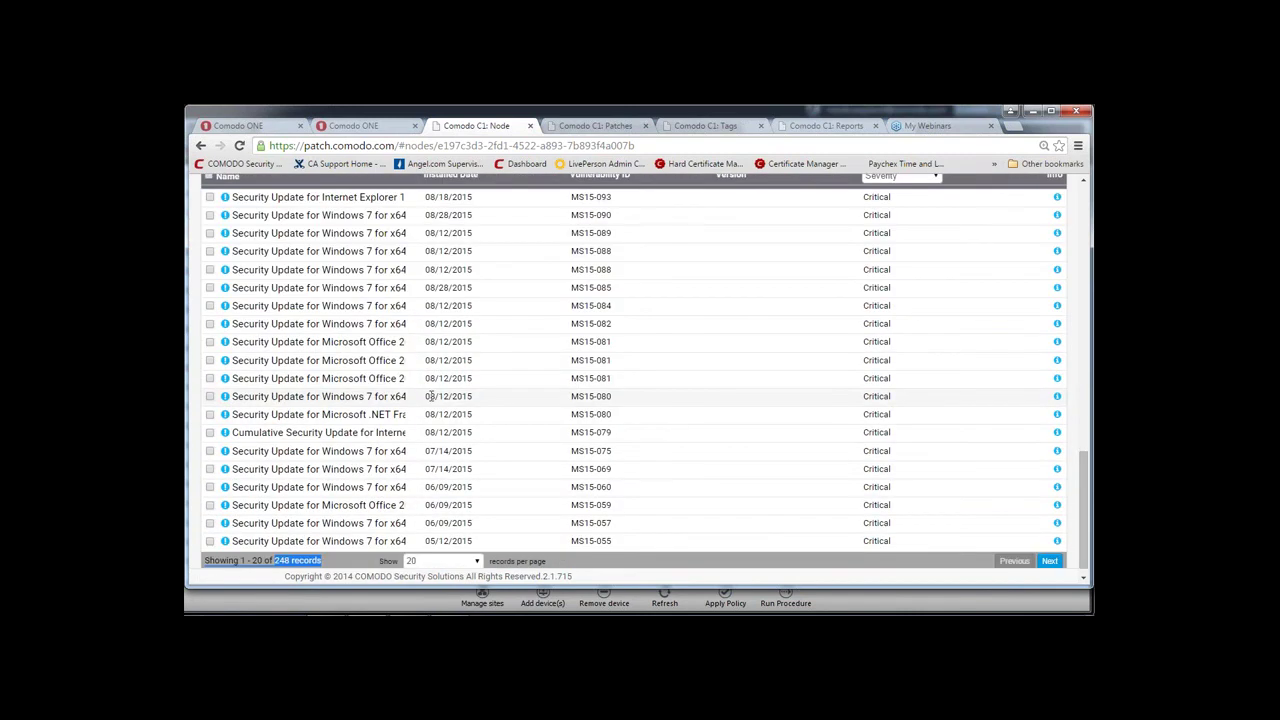
scroll(430, 396, up, 3)
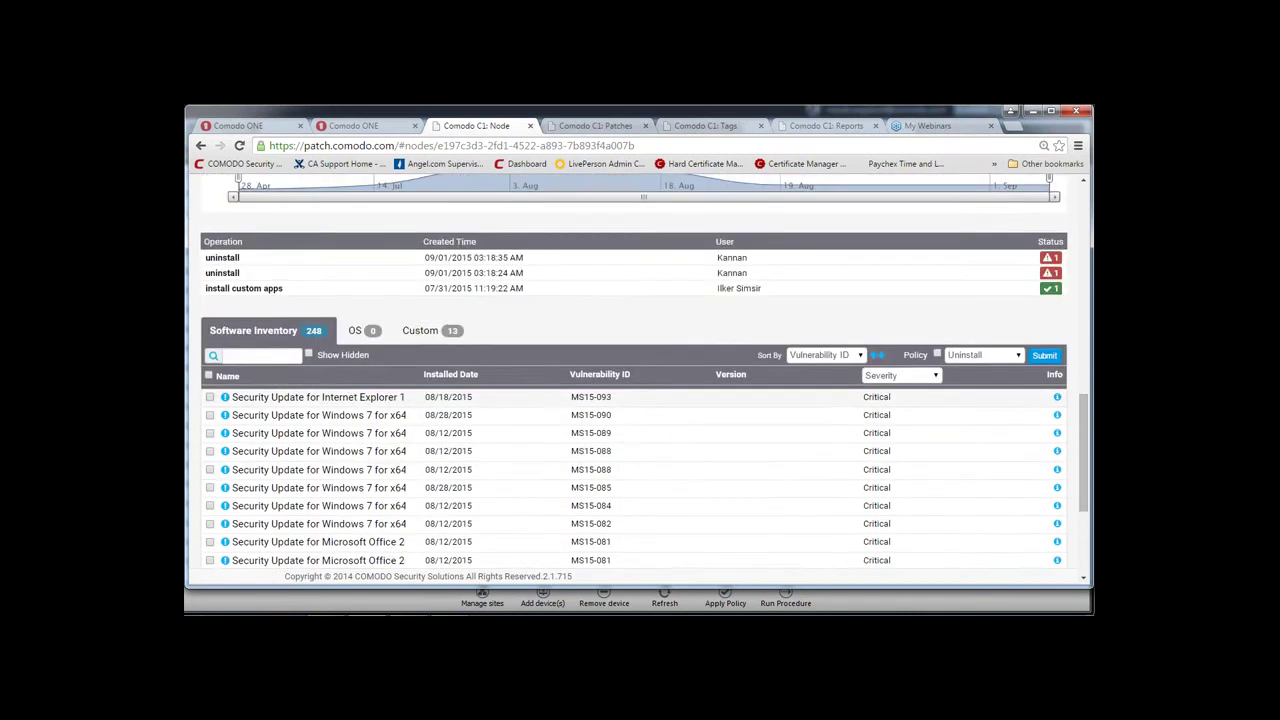
scroll(432, 400, down, 3)
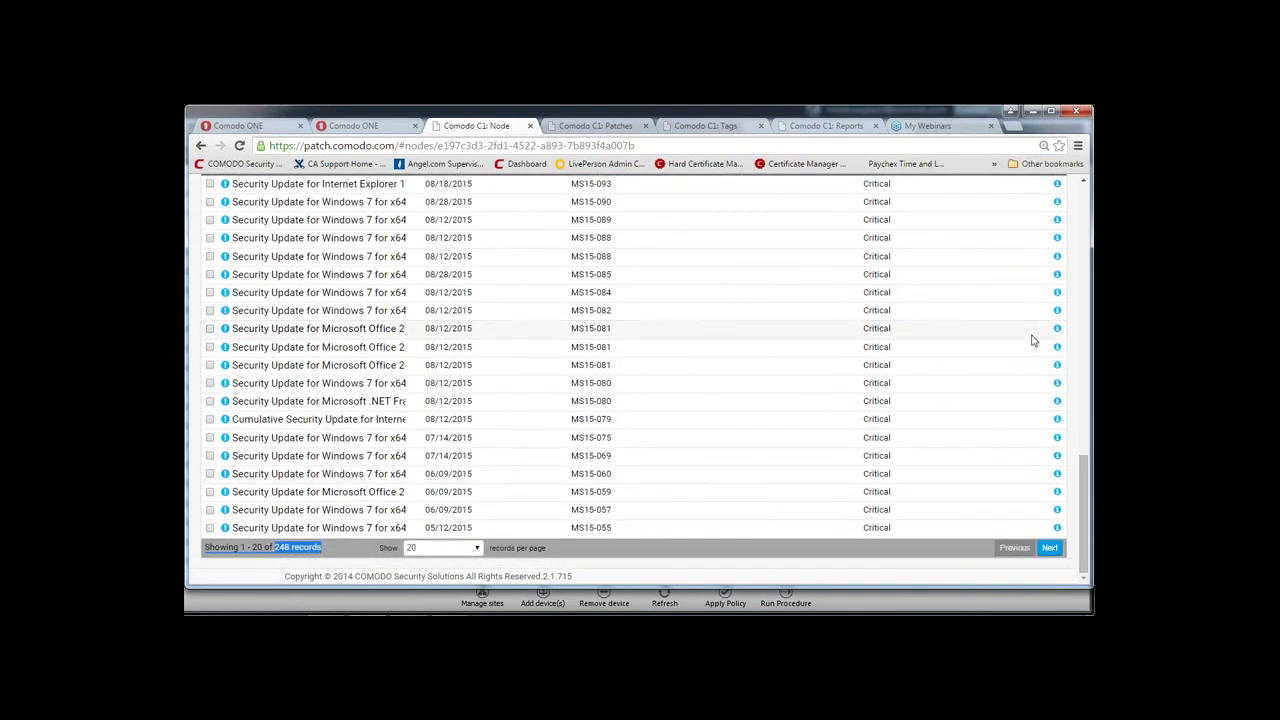
scroll(1033, 340, up, 1)
scroll(1033, 340, up, 2)
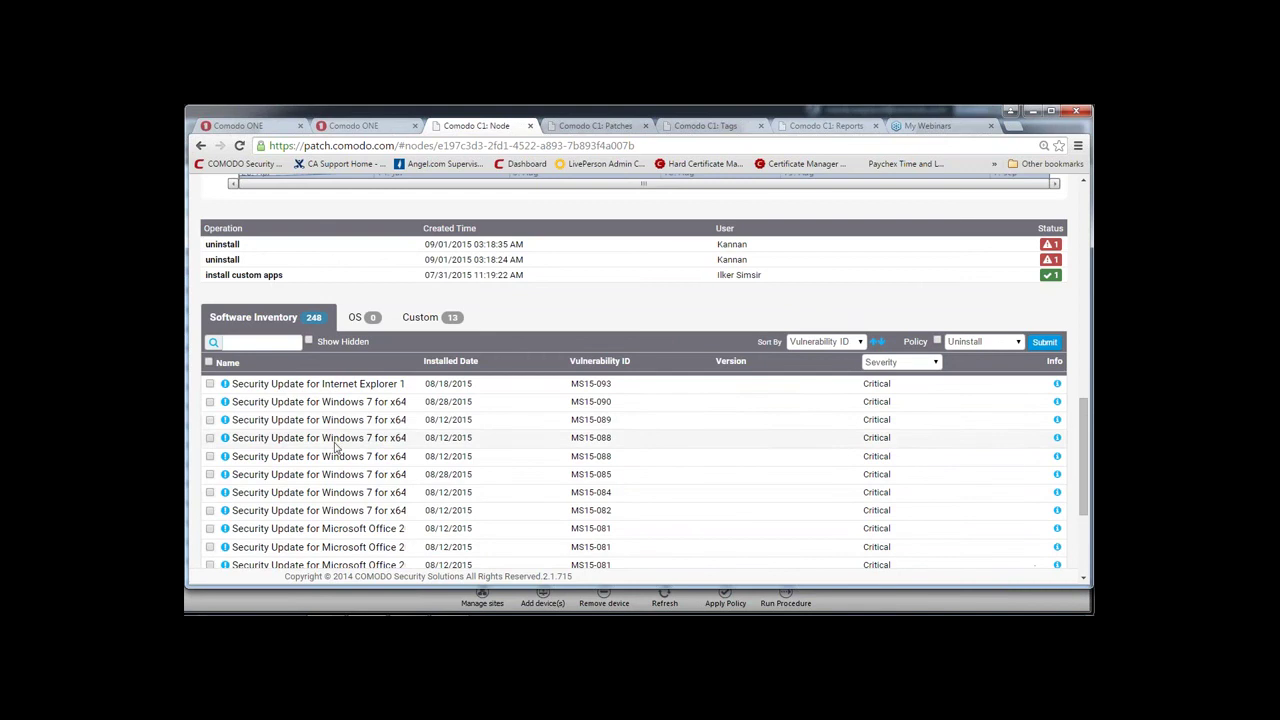
- Keep the Uninstall policy with only the Internet Explorer security update checked
click(209, 383)
click(209, 401)
click(210, 420)
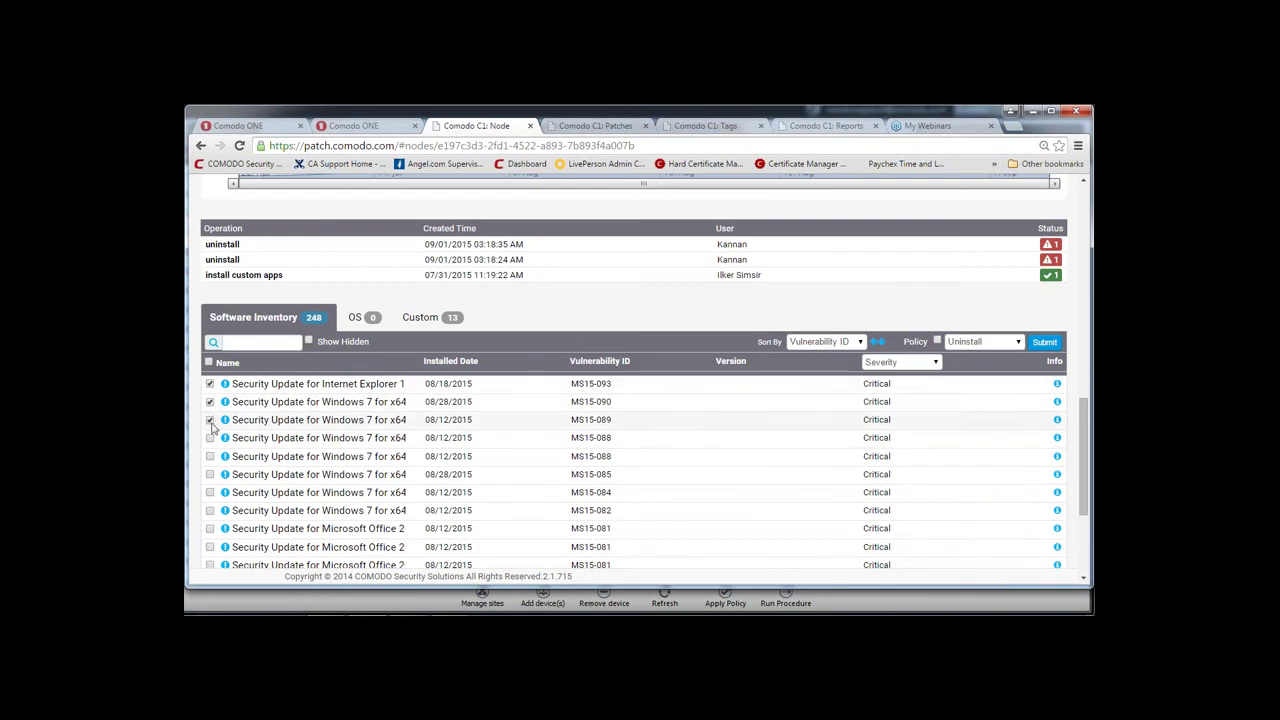
click(1018, 342)
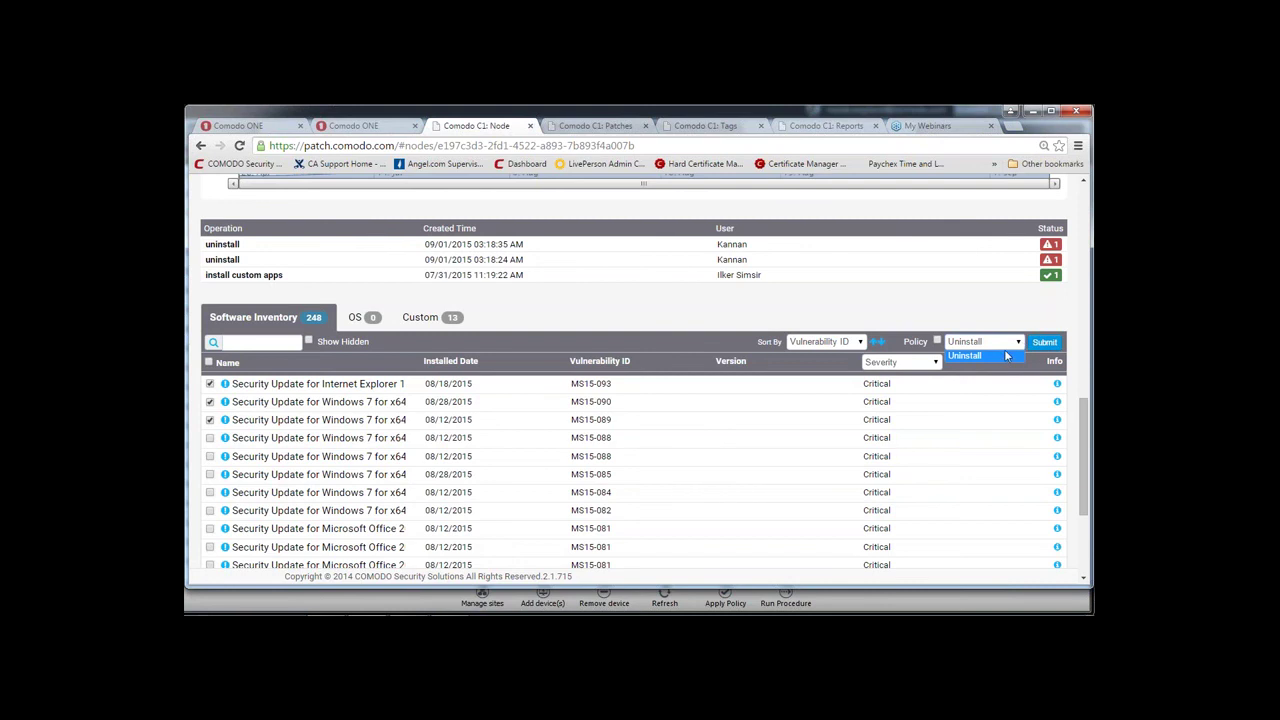
click(996, 346)
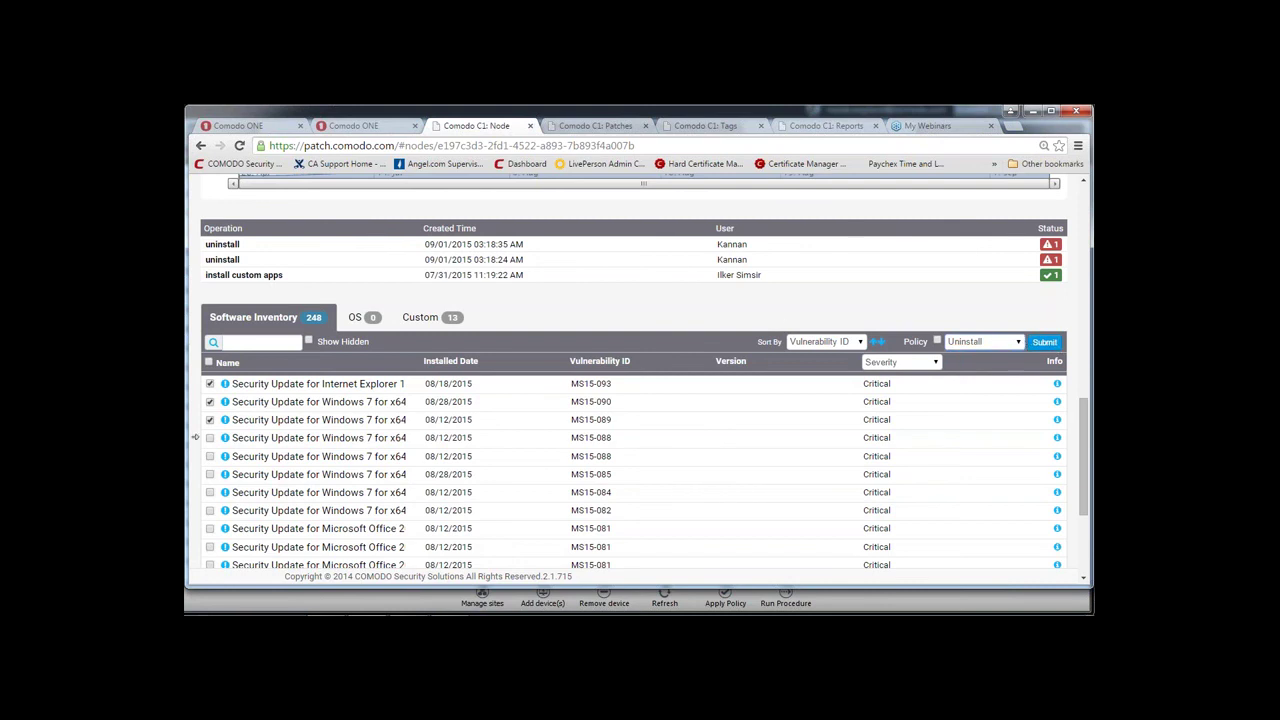
click(210, 420)
click(210, 401)
click(936, 363)
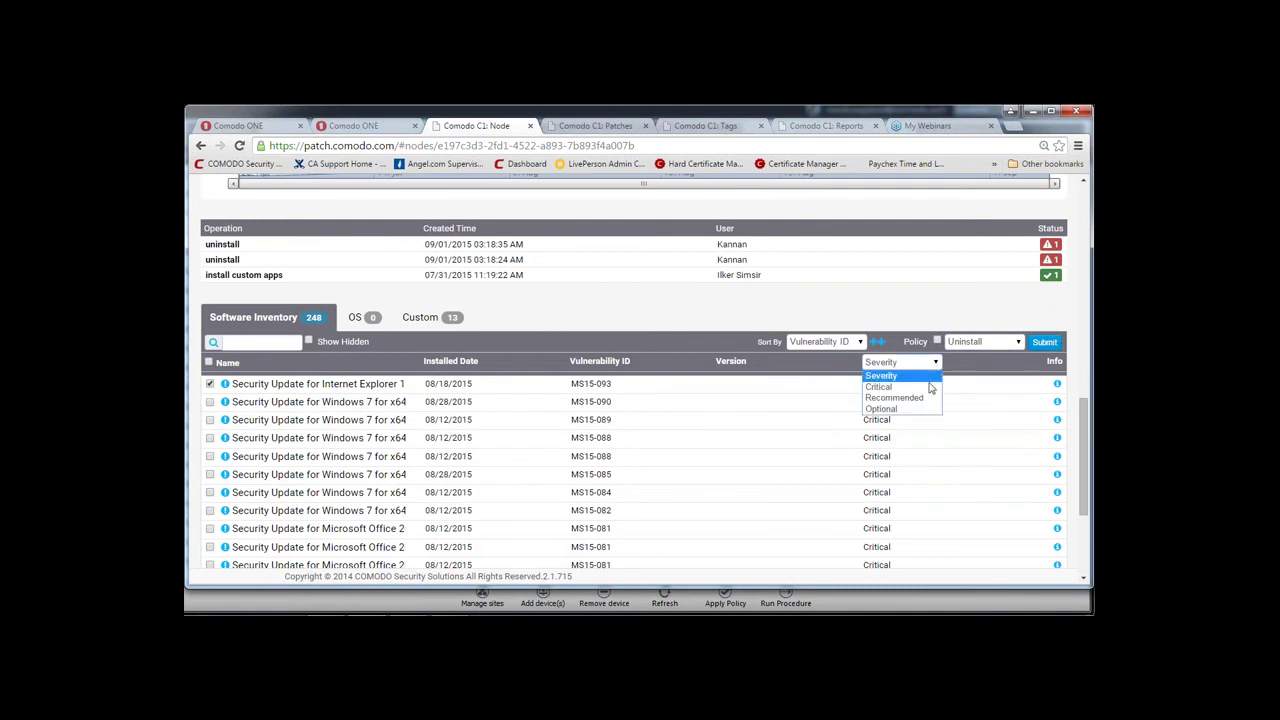
click(981, 418)
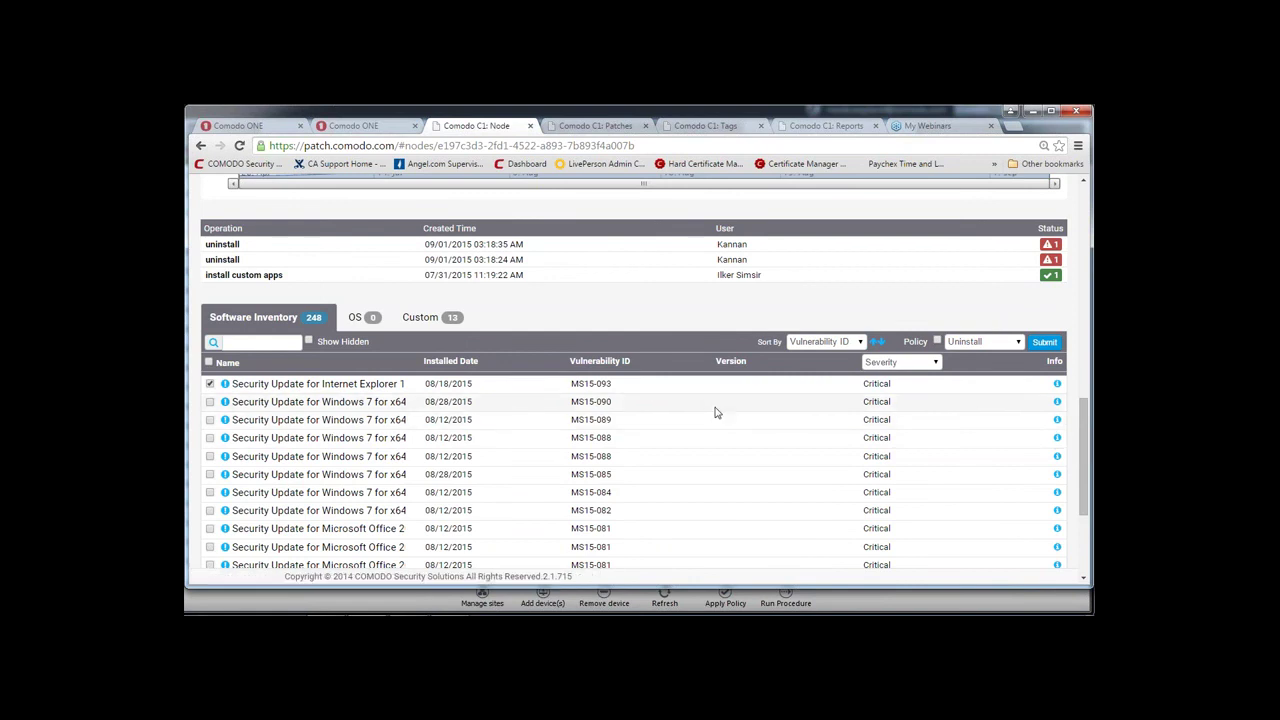
scroll(714, 405, up, 10)
scroll(714, 405, up, 2)
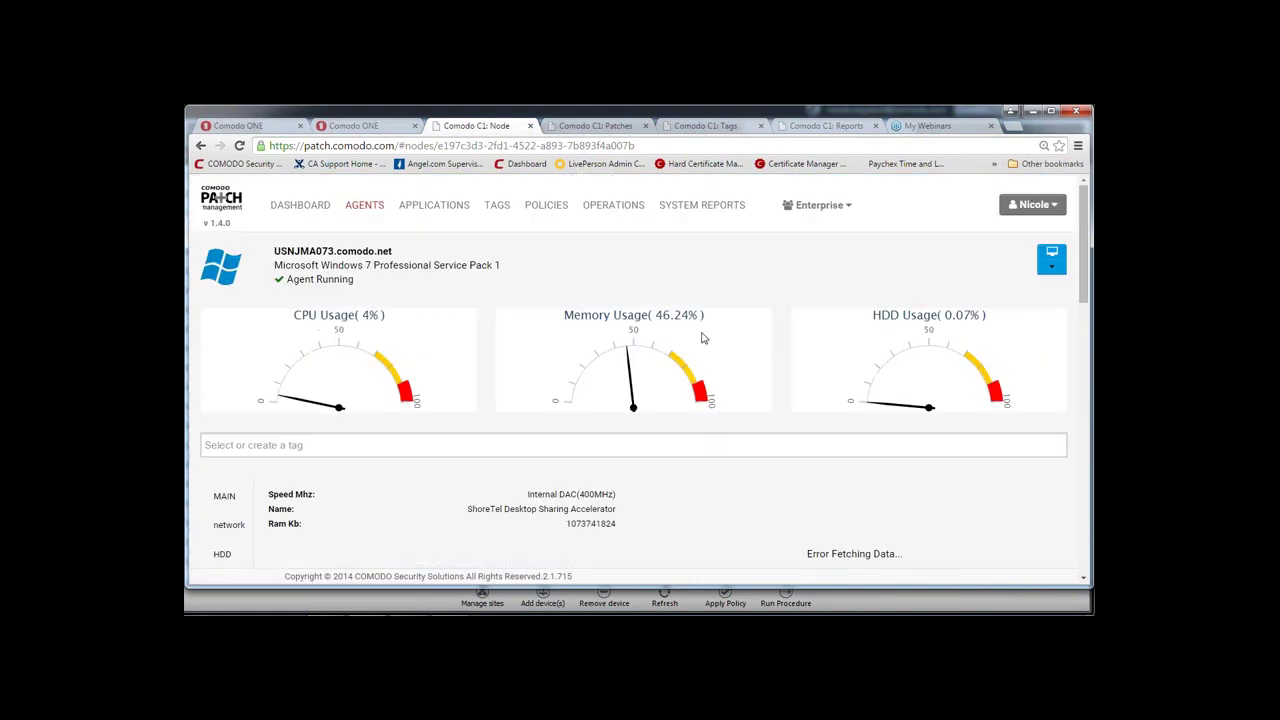
- Open the Patches applications list and review its 552 OS records and their approval statuses
click(573, 128)
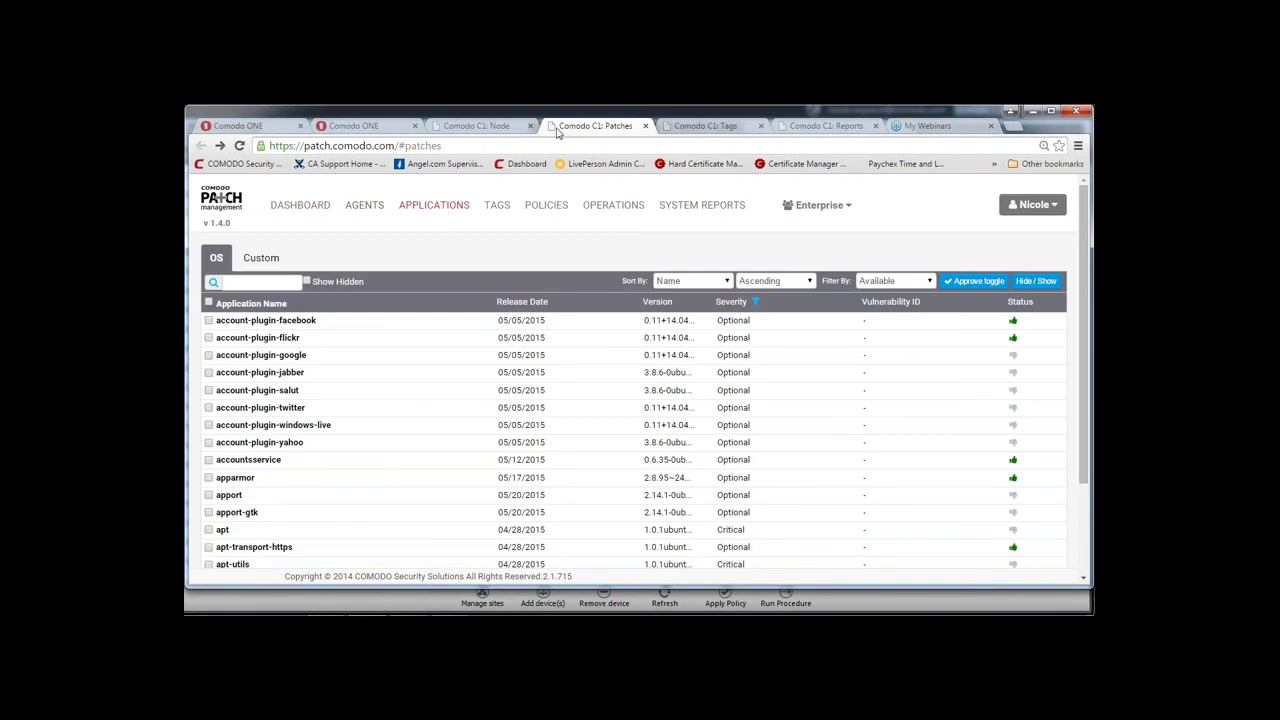
click(432, 204)
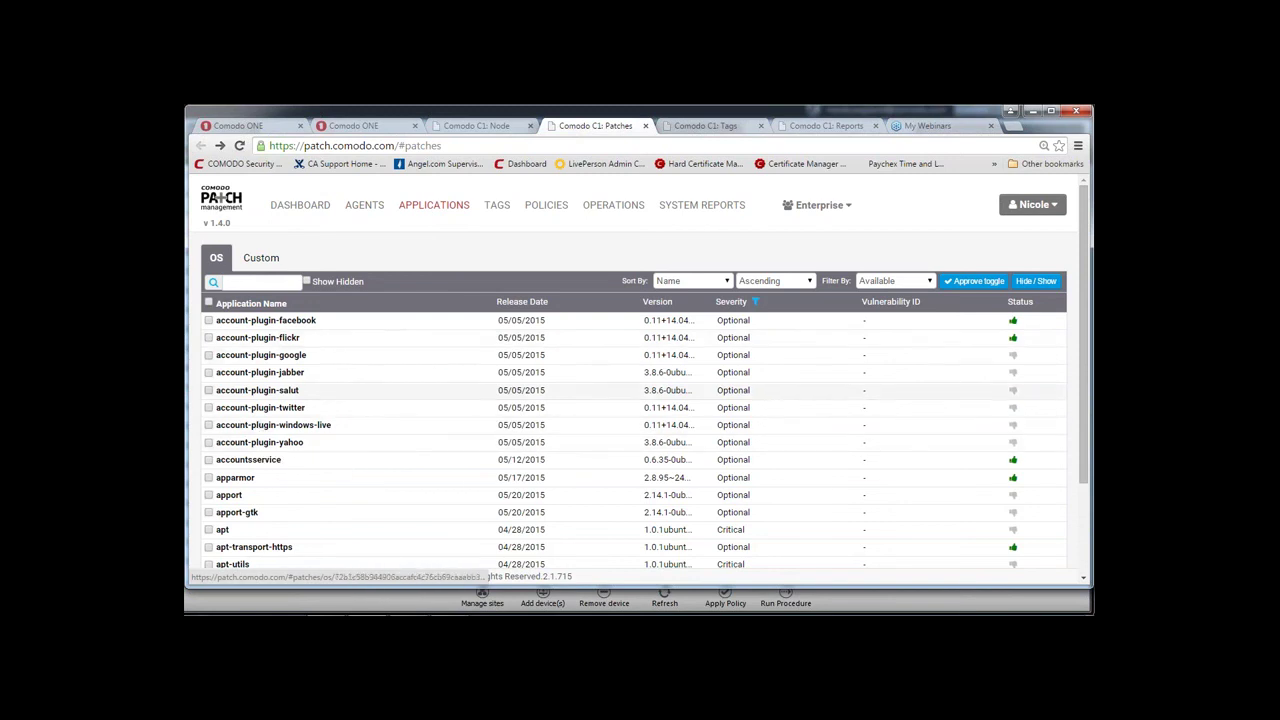
scroll(287, 376, down, 2)
drag(322, 547, 275, 547)
scroll(329, 420, up, 2)
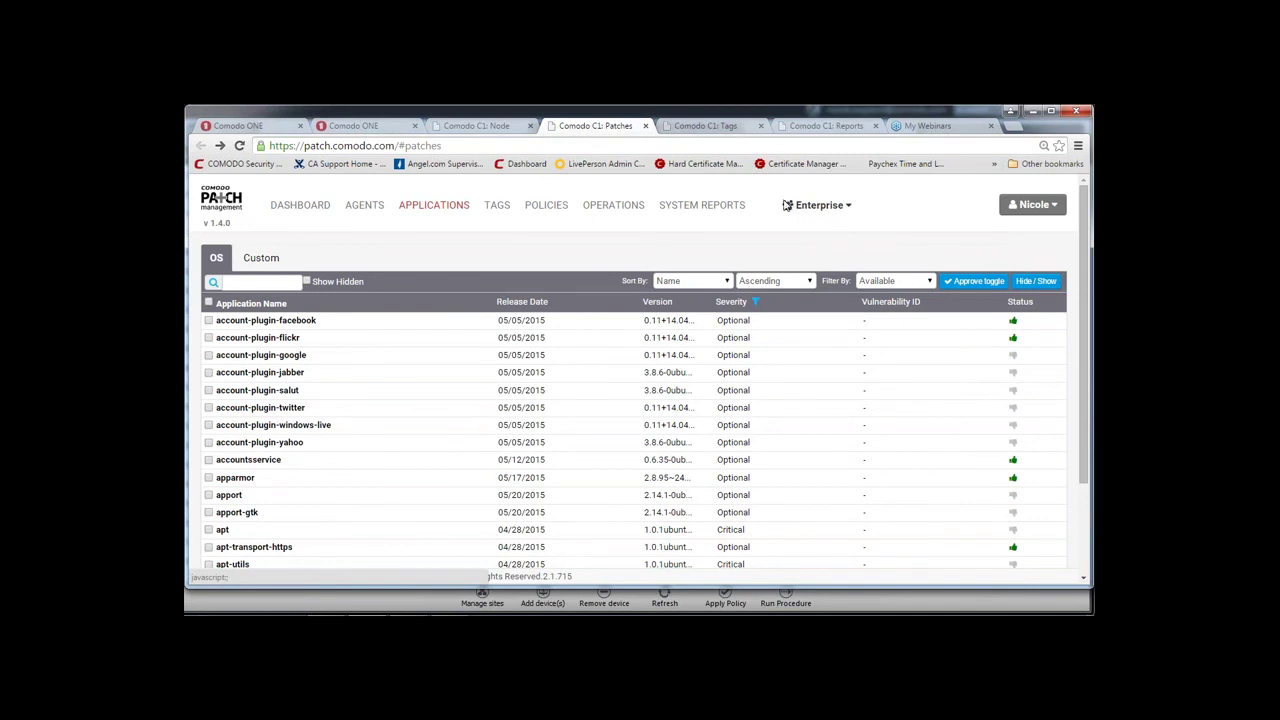
click(430, 207)
scroll(378, 398, down, 2)
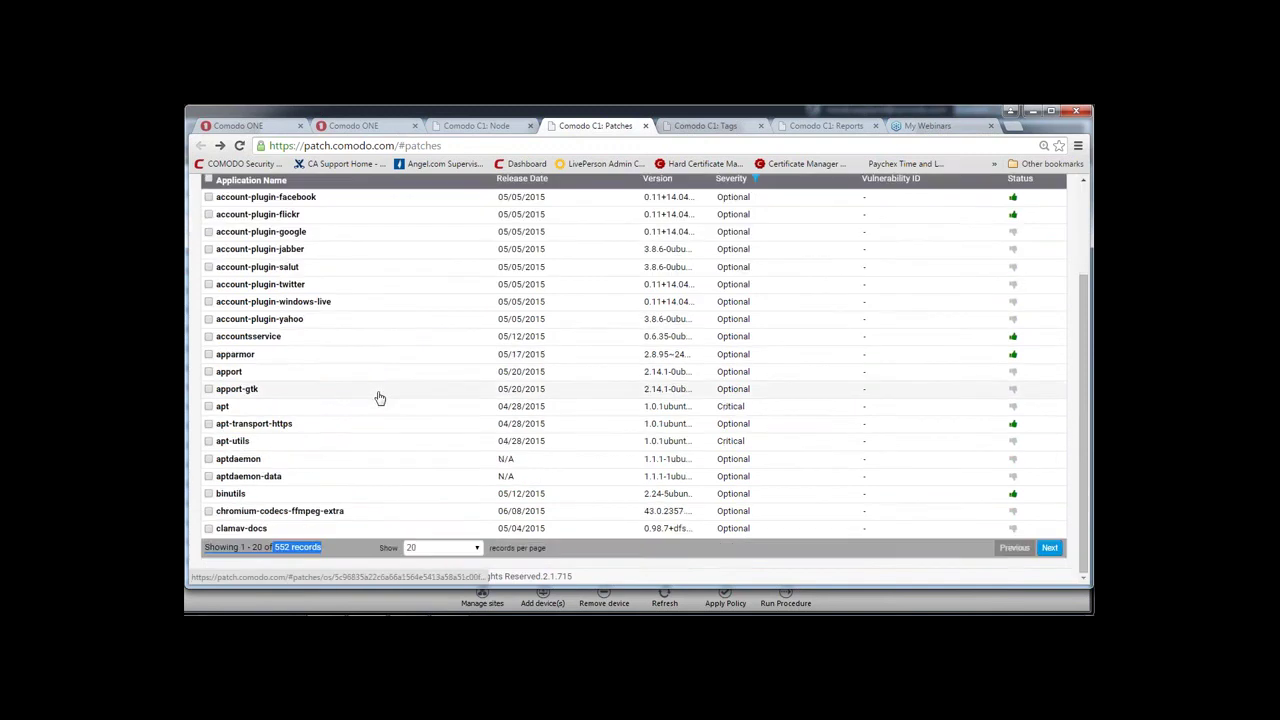
scroll(378, 398, up, 1)
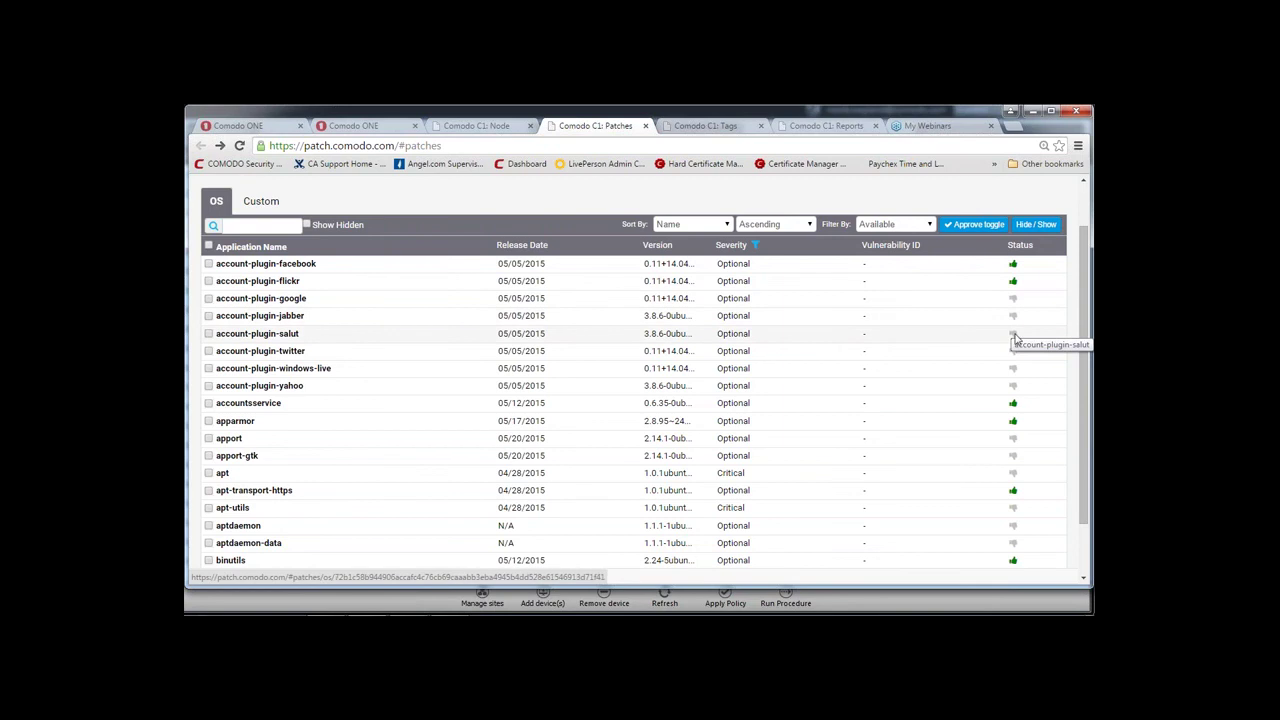
click(1013, 282)
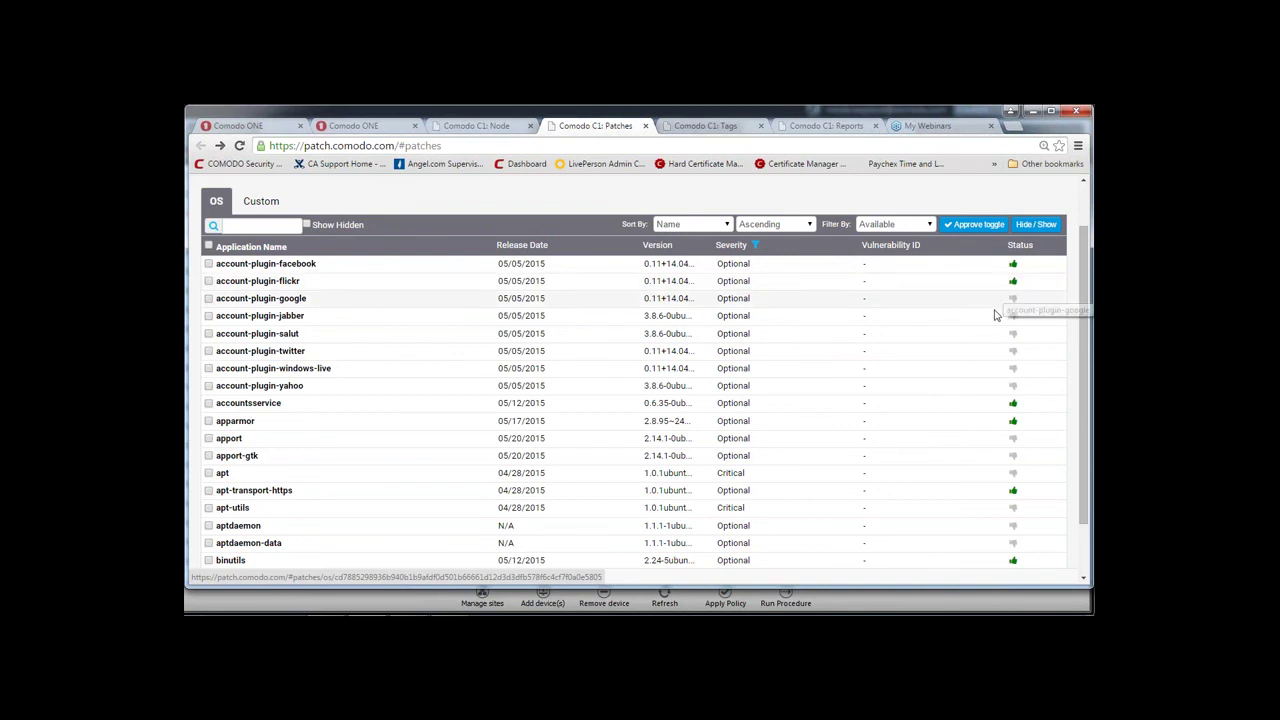
scroll(1000, 320, up, 1)
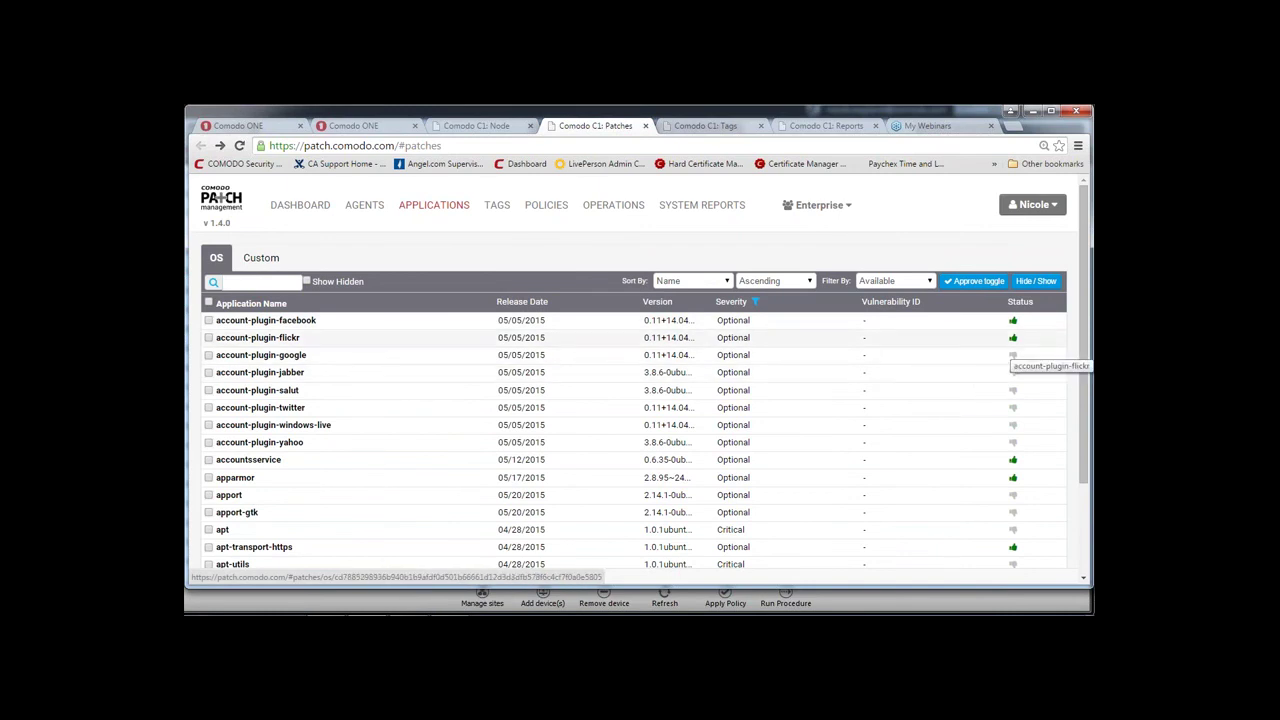
- Look over the W8, Win 7 and Windows 7 tags, then list the four cron install policies
click(686, 128)
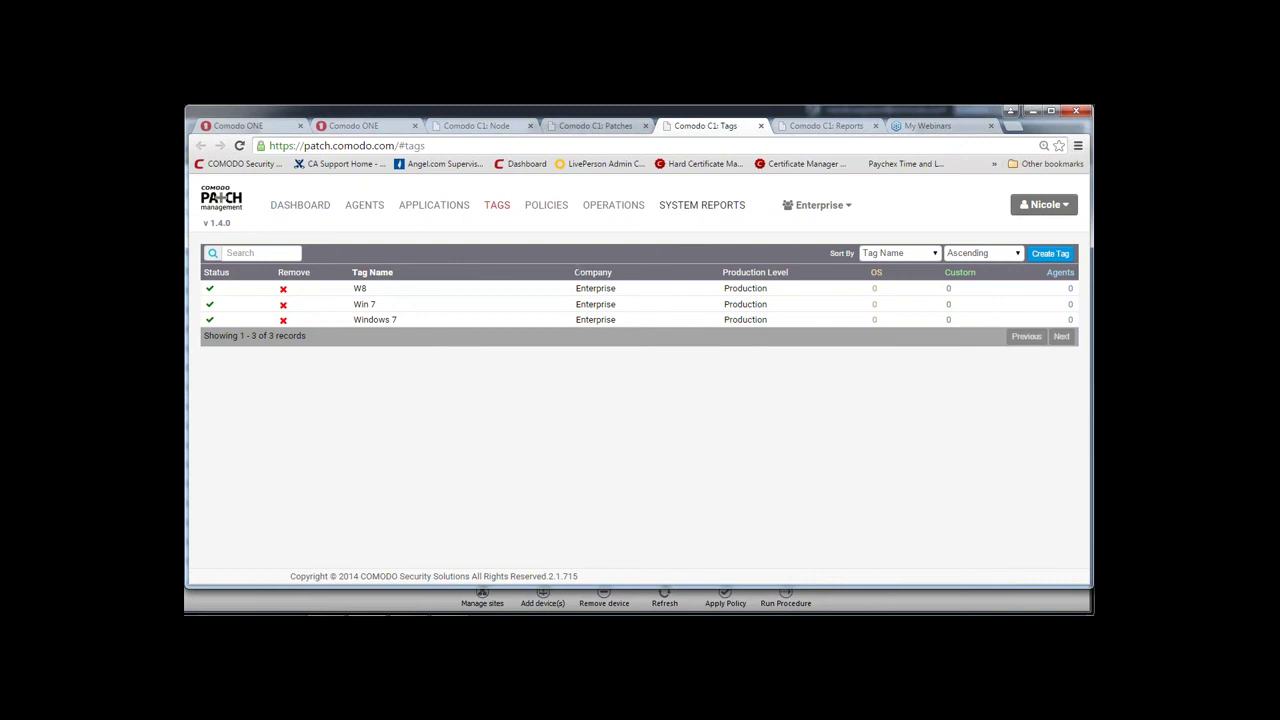
click(550, 207)
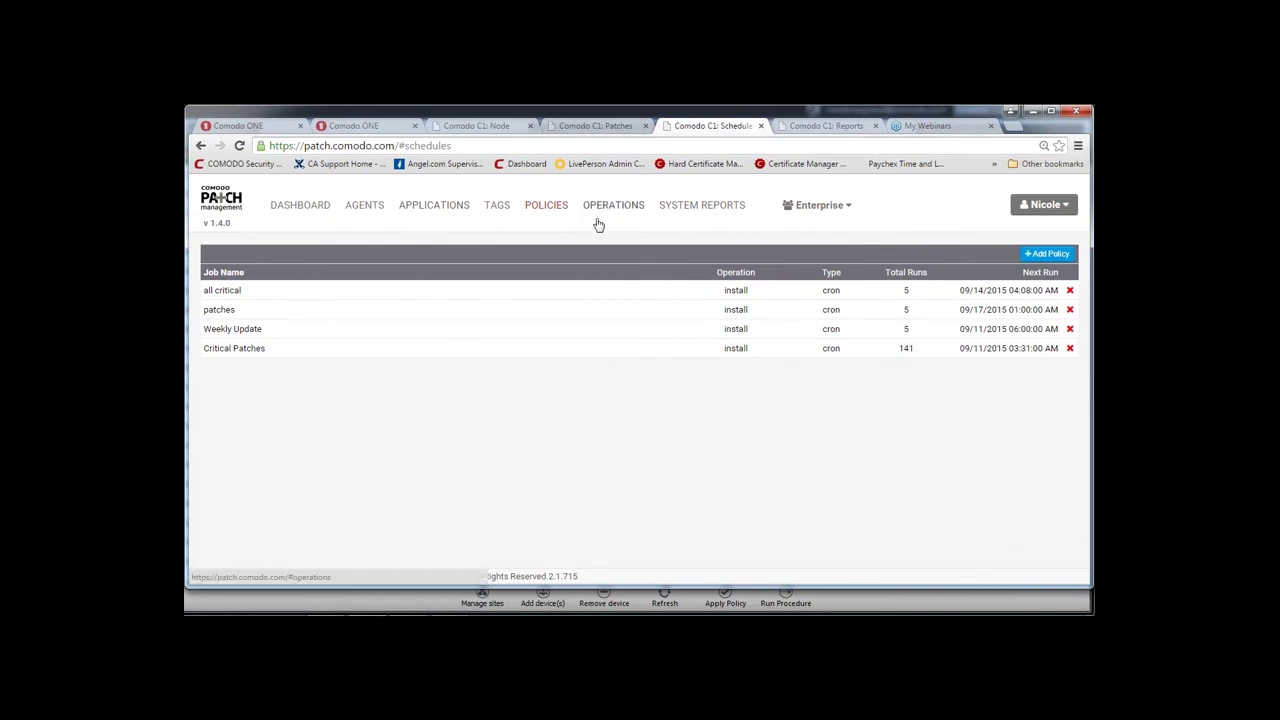
- Add a new policy named 'install critical' with operation type Install
click(1047, 256)
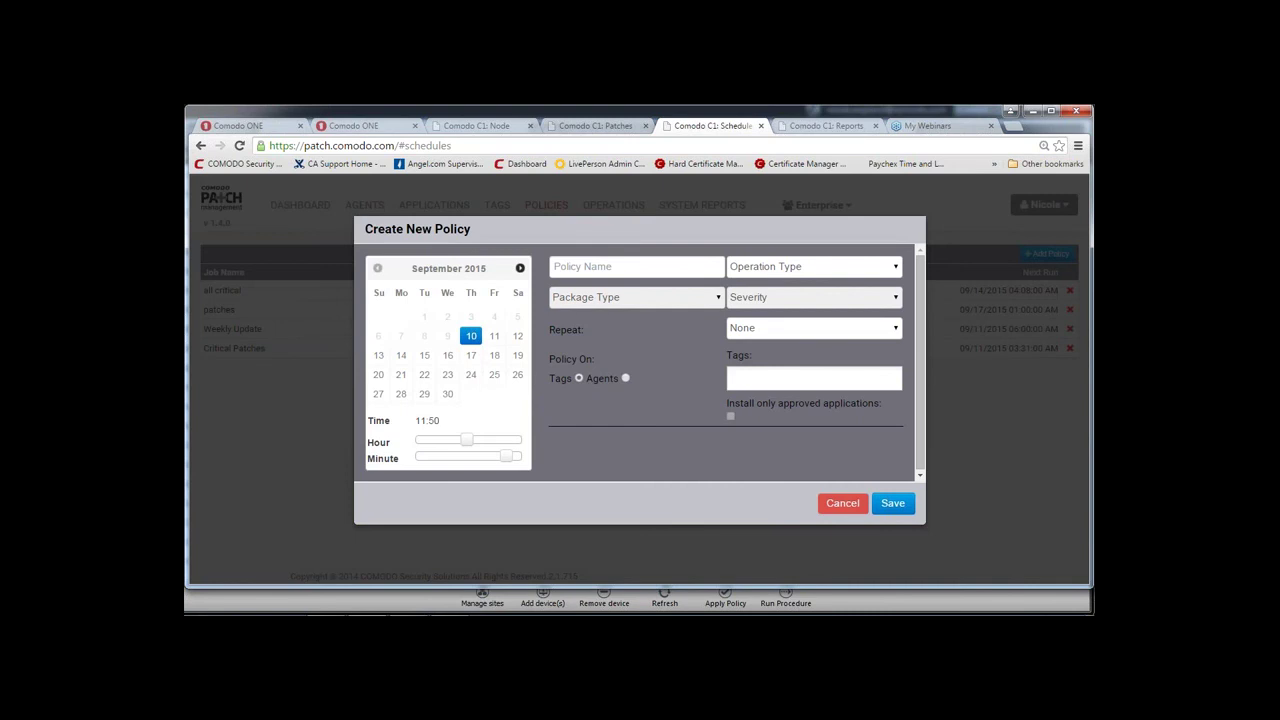
click(672, 264)
text(install)
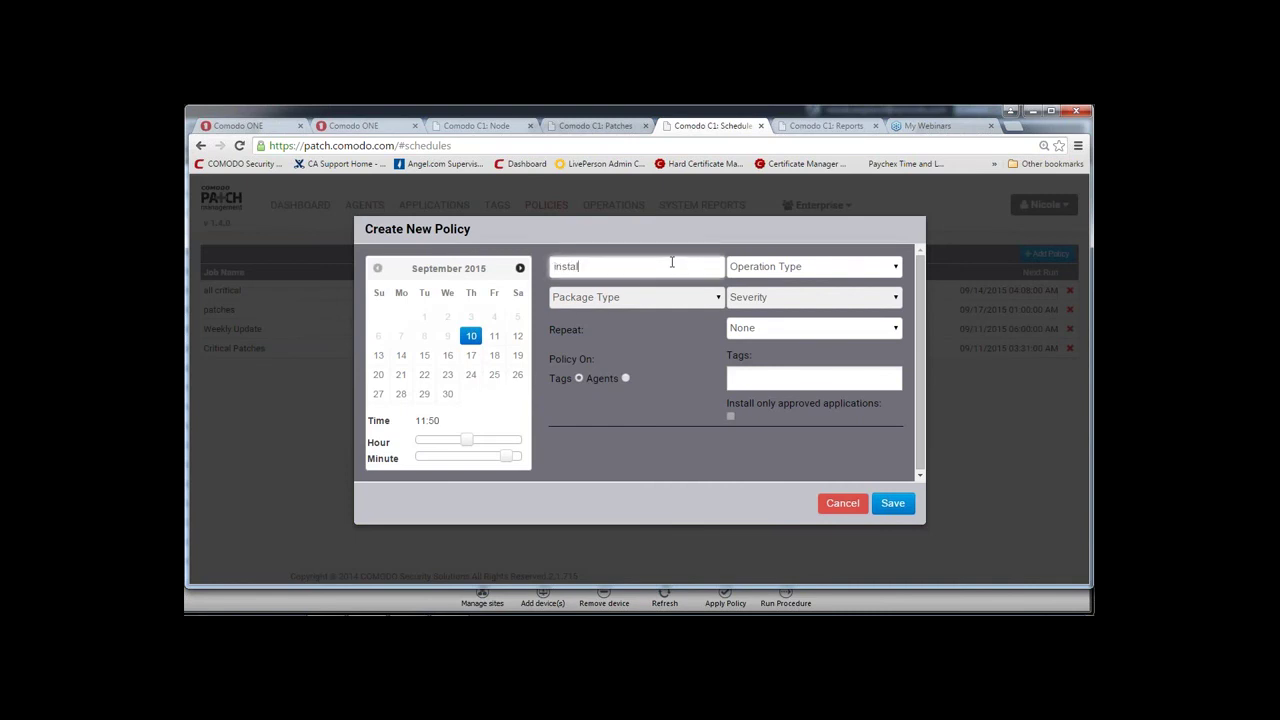
text( critical)
click(893, 268)
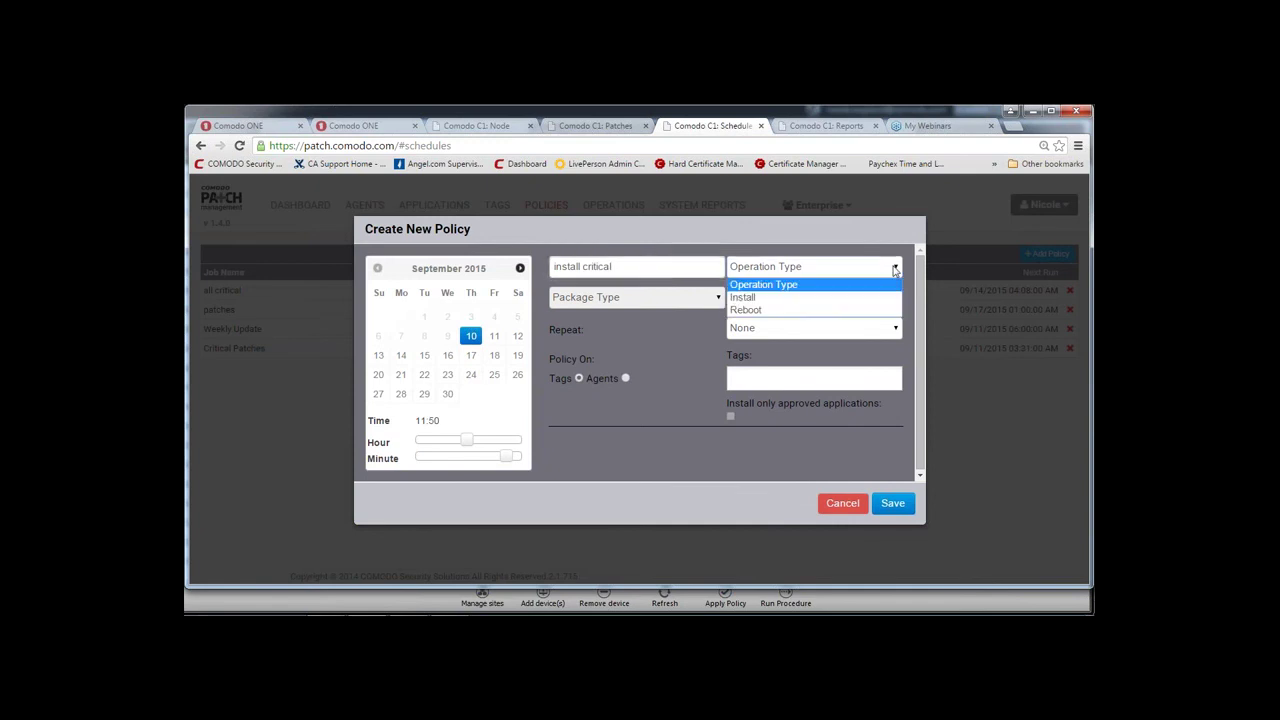
click(775, 297)
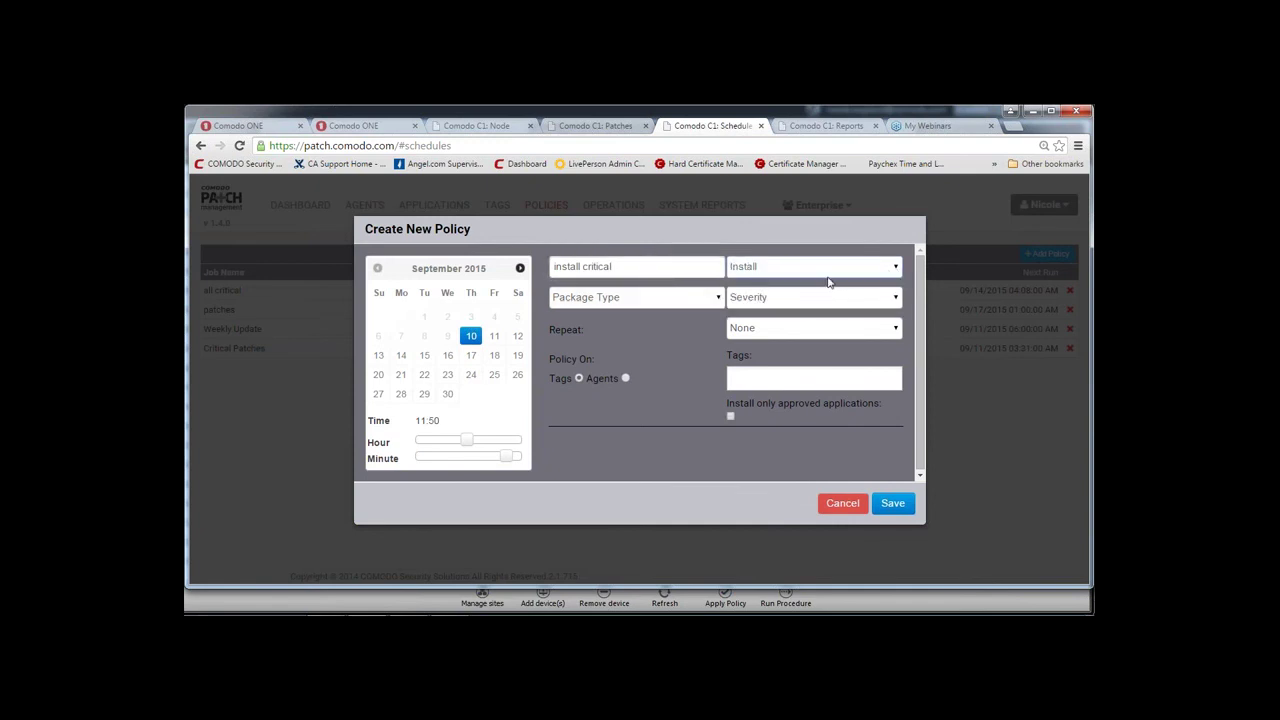
- Set the policy's severity to Critical and its package type to OS
click(770, 297)
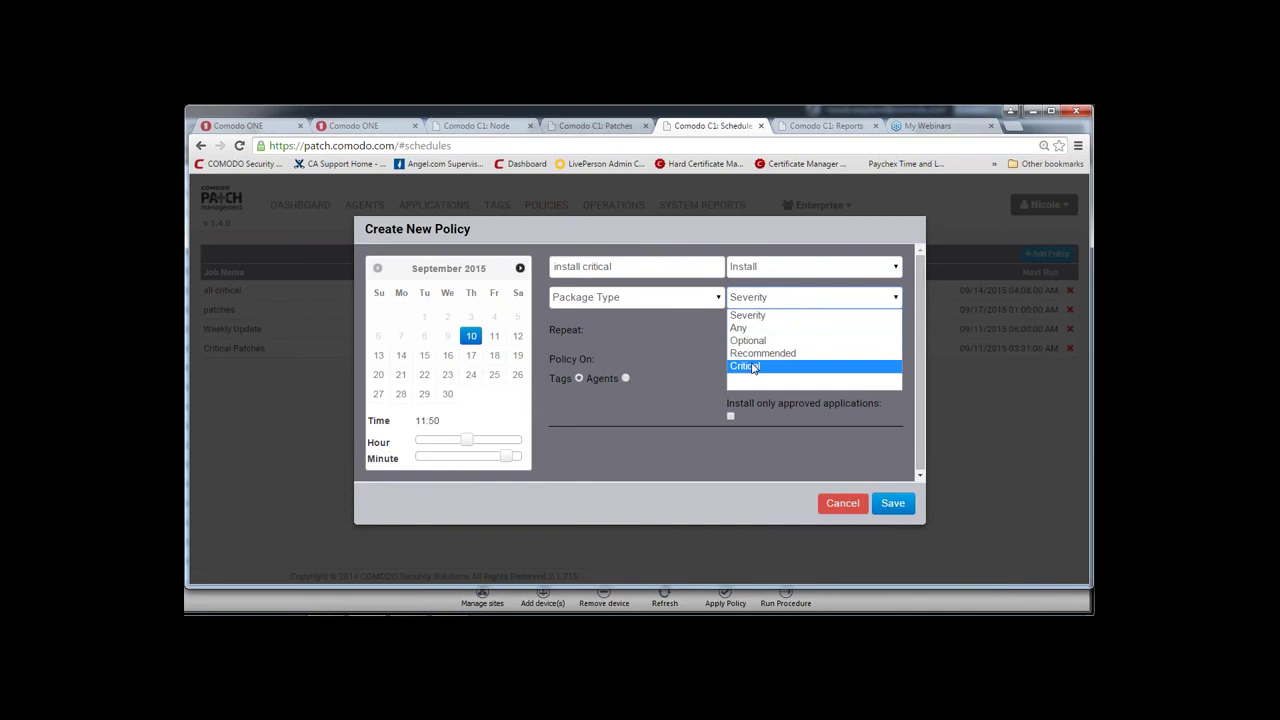
click(754, 367)
click(717, 299)
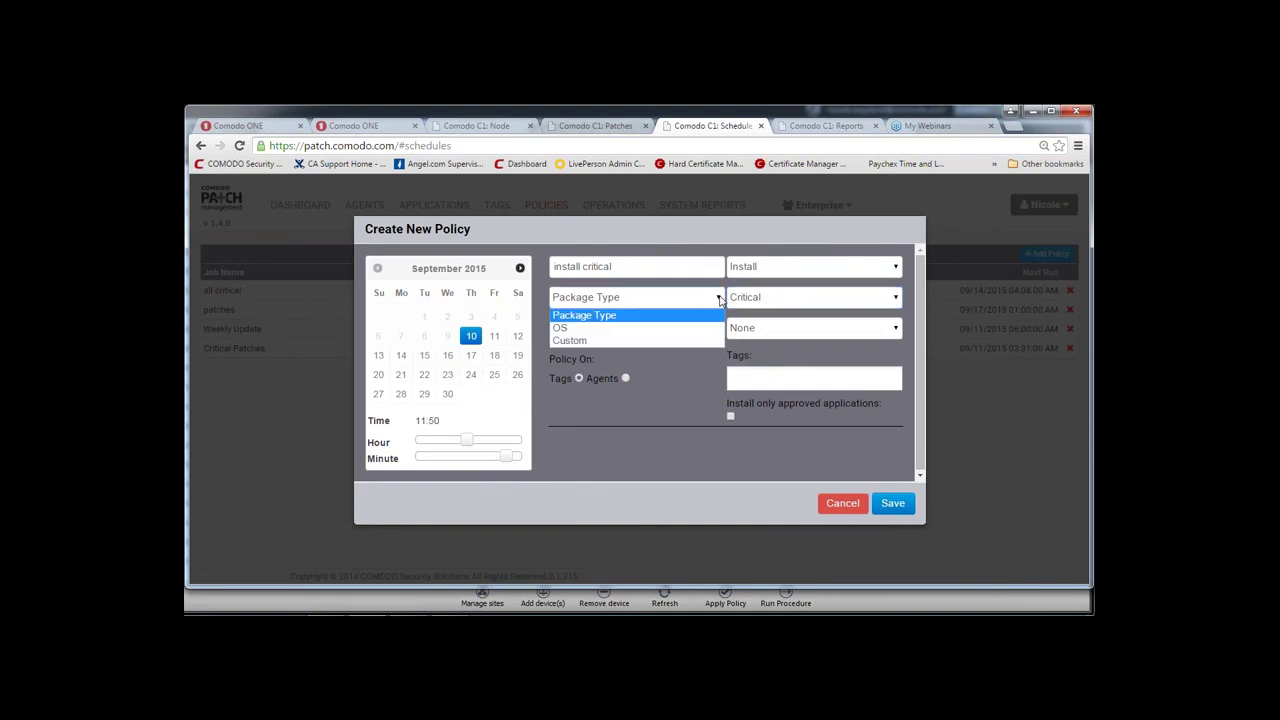
click(646, 329)
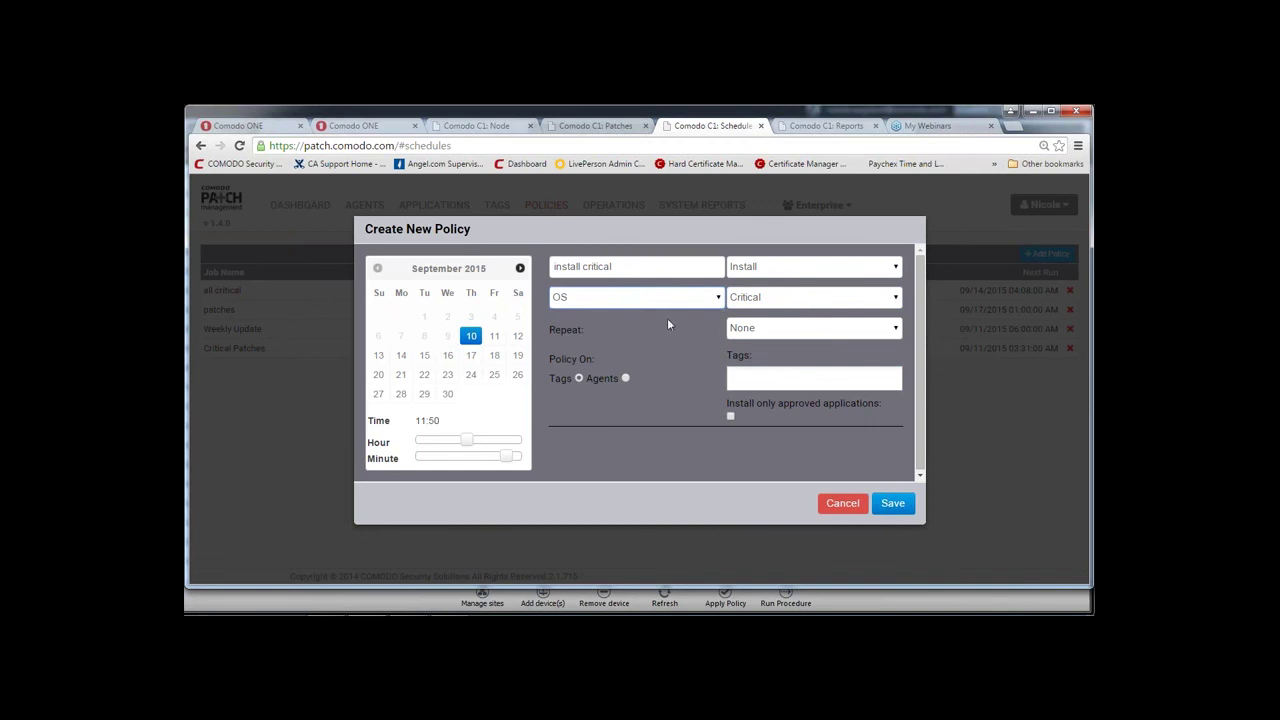
click(699, 304)
click(650, 340)
click(613, 305)
click(580, 330)
click(895, 330)
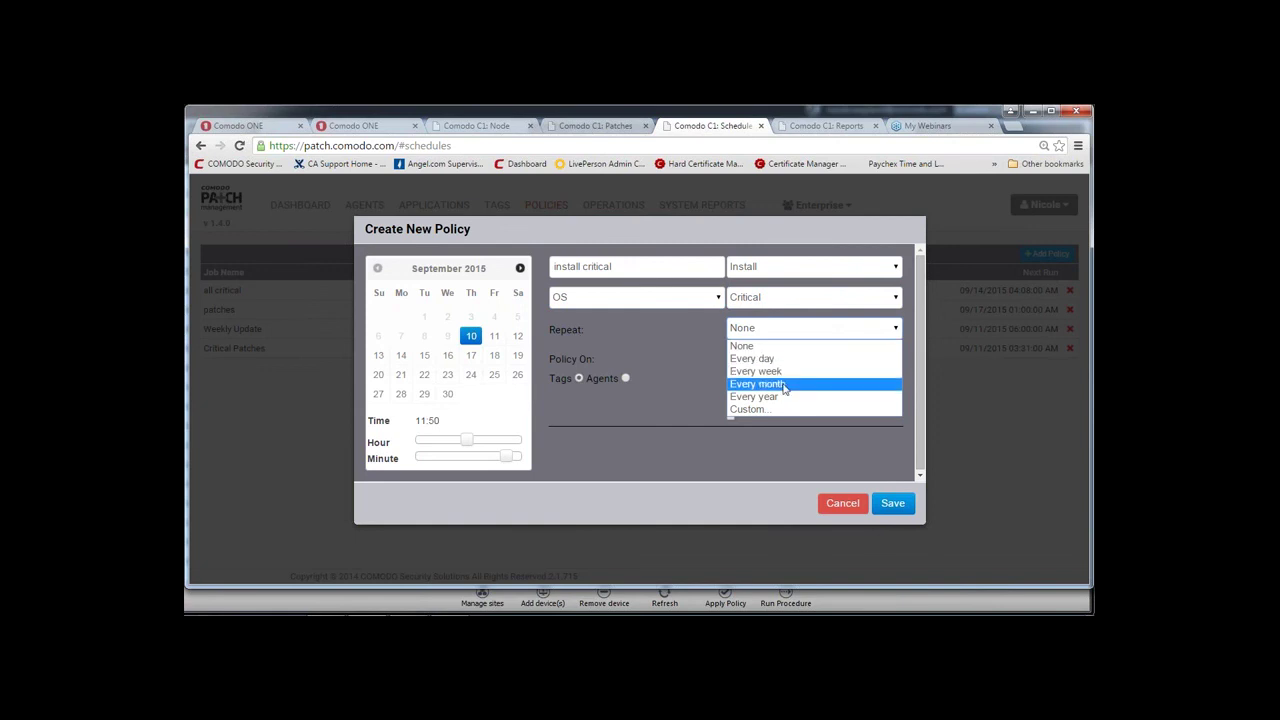
- Schedule the policy to repeat monthly starting on the 10th, with an earlier run hour
click(778, 384)
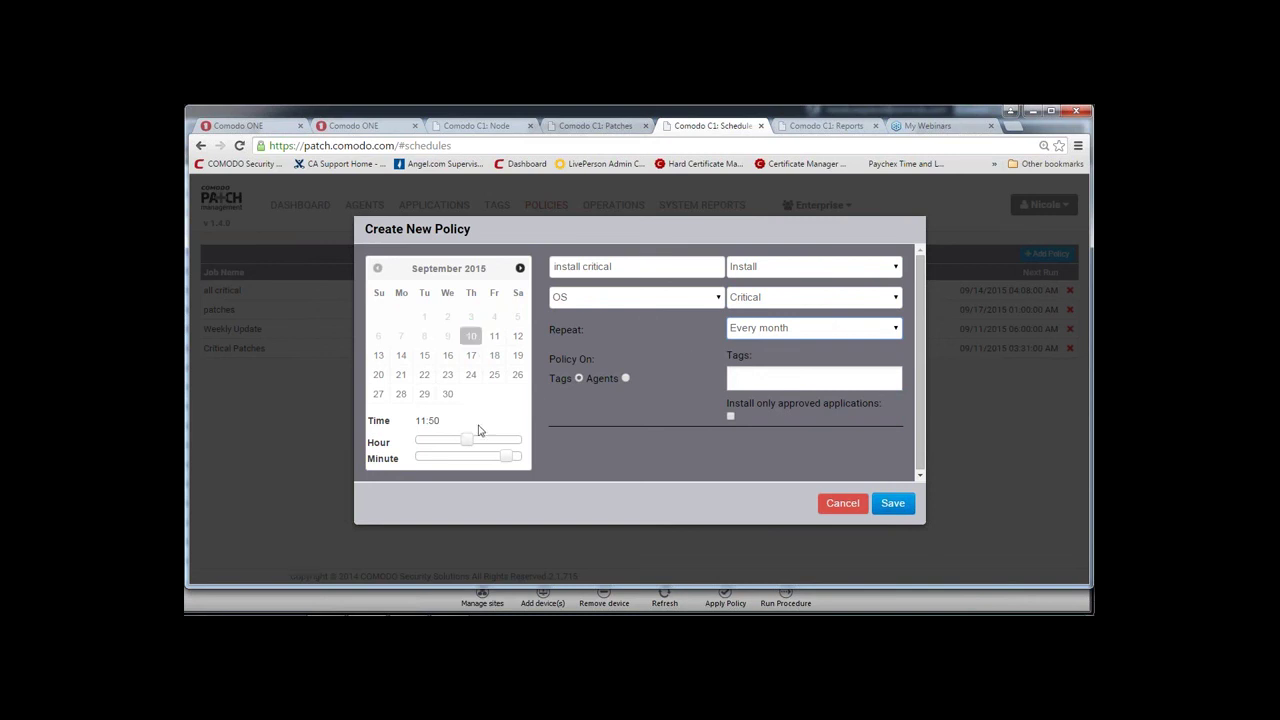
drag(469, 442, 421, 459)
click(471, 340)
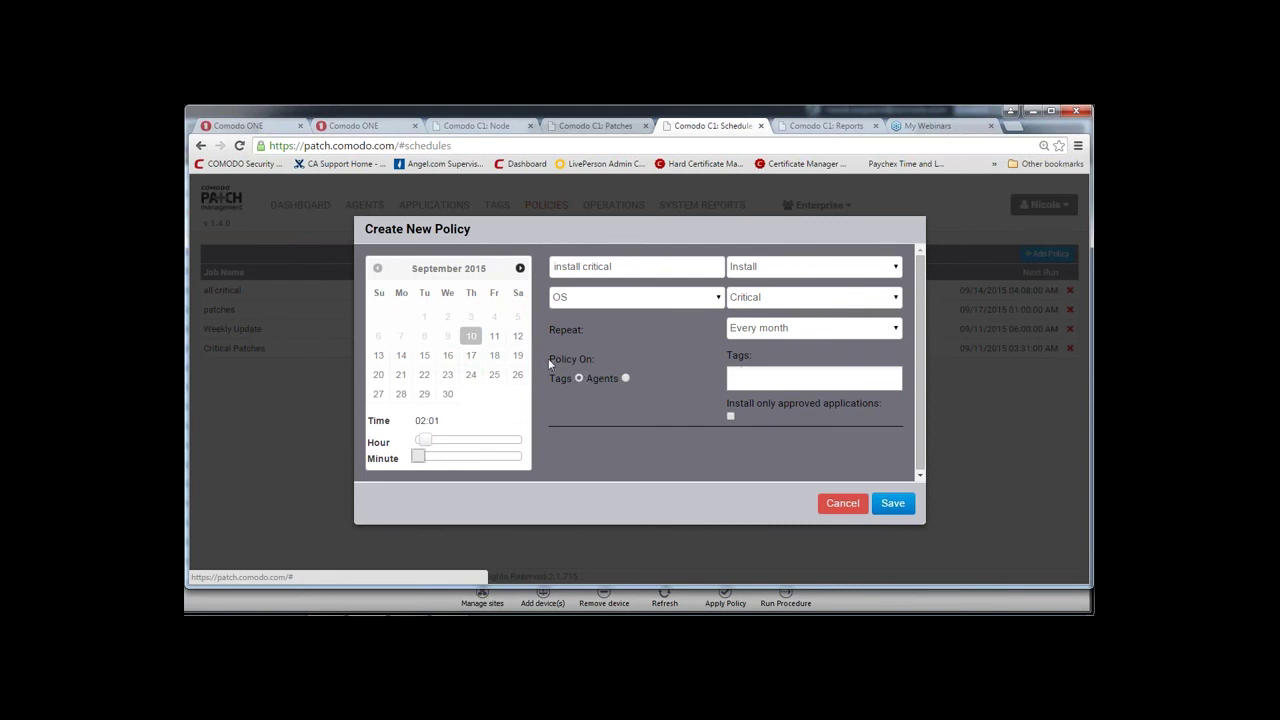
drag(554, 358, 609, 401)
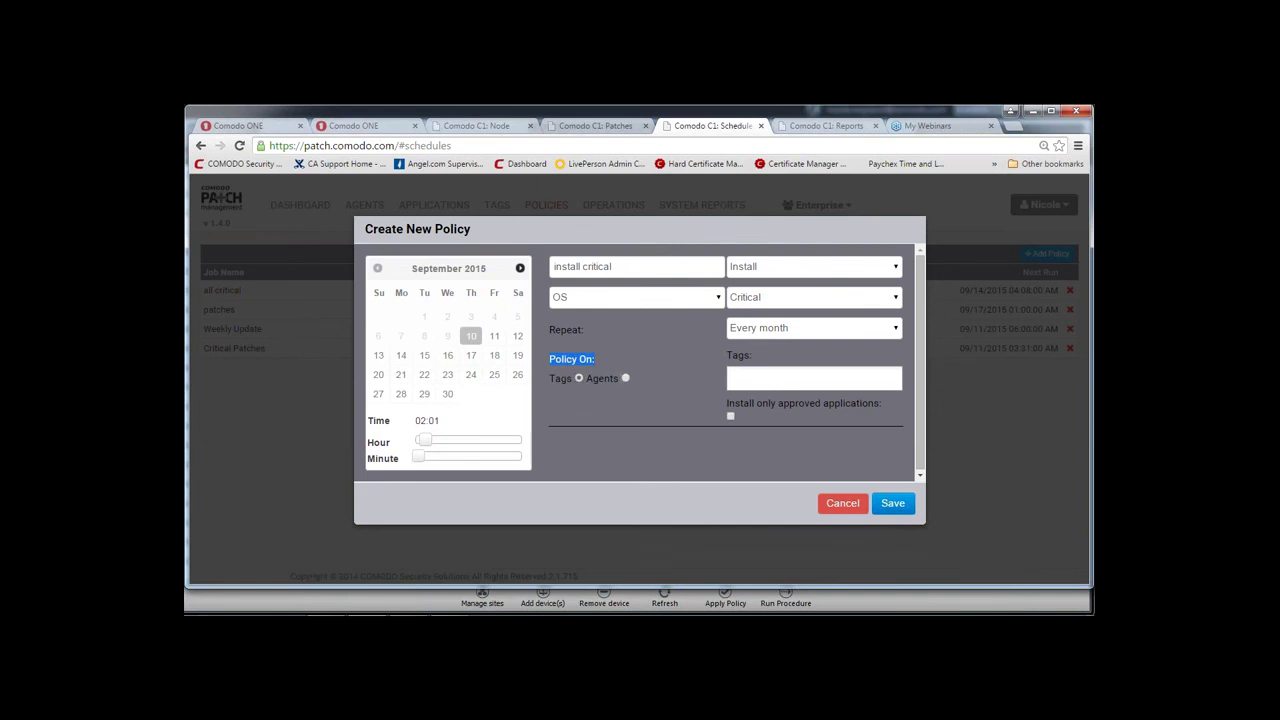
- Target the policy at the Win 7 and W8 tags rather than agents
click(625, 378)
click(764, 380)
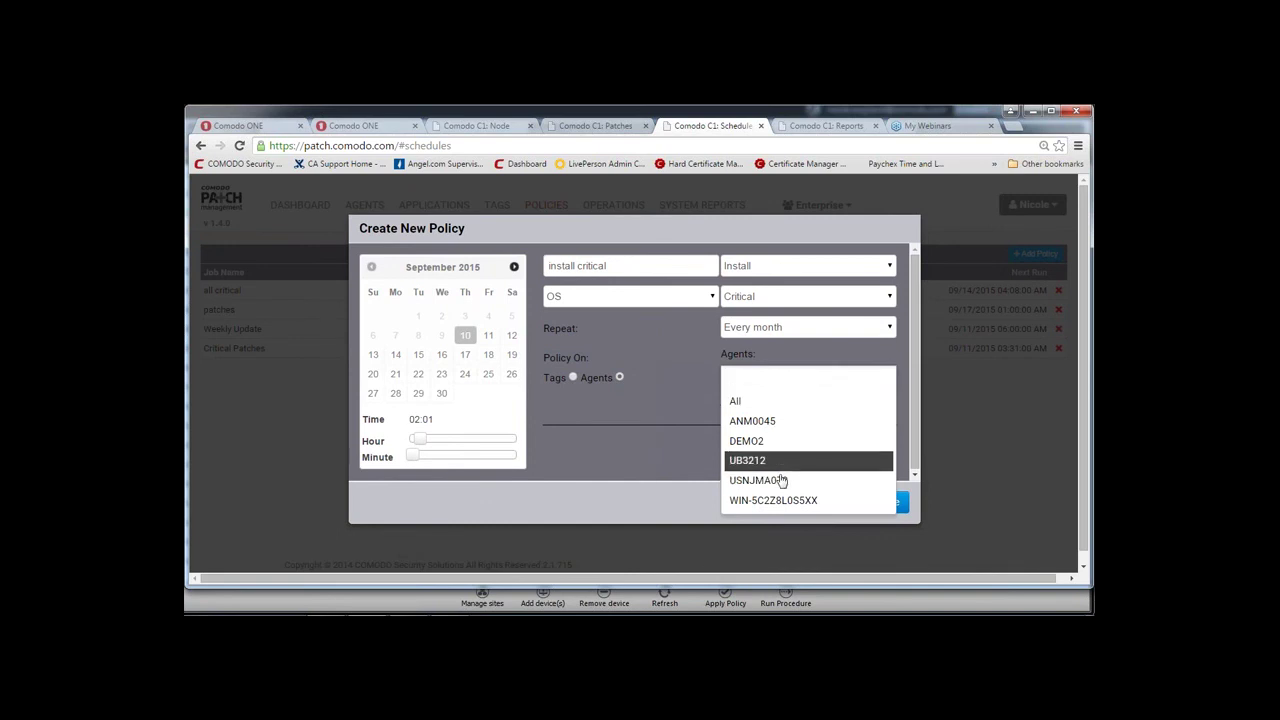
click(578, 391)
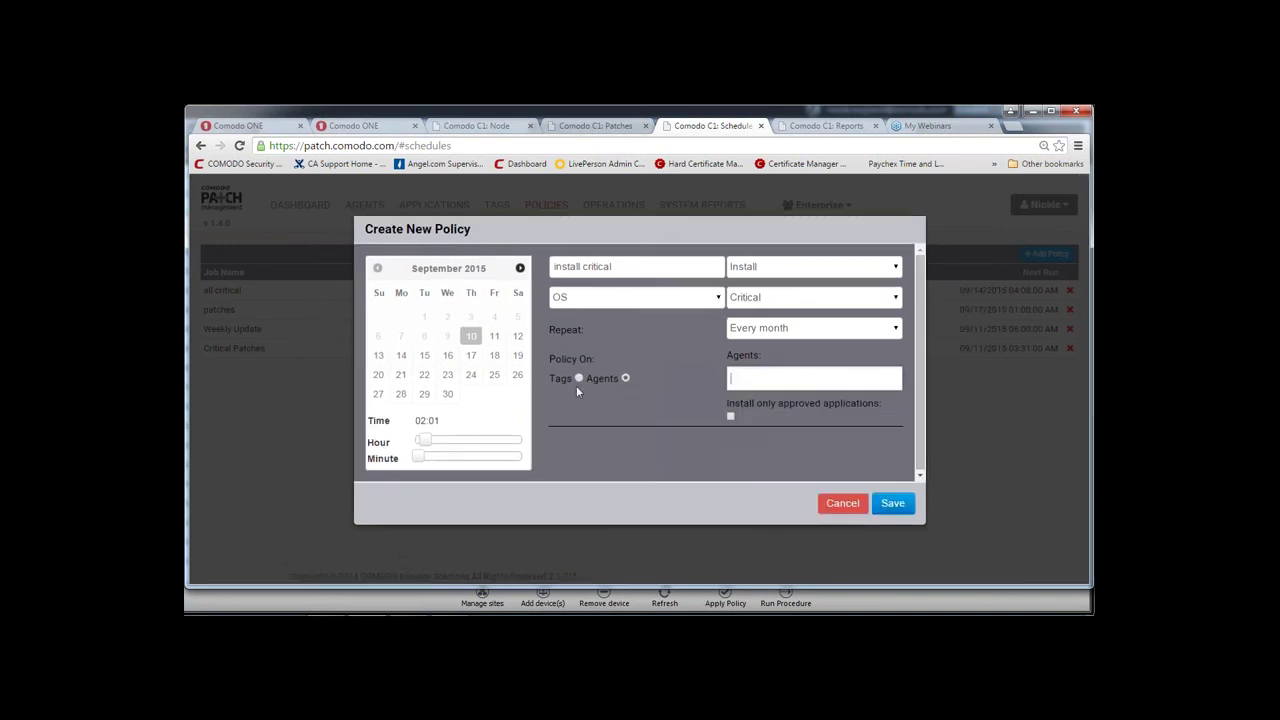
click(573, 377)
click(741, 378)
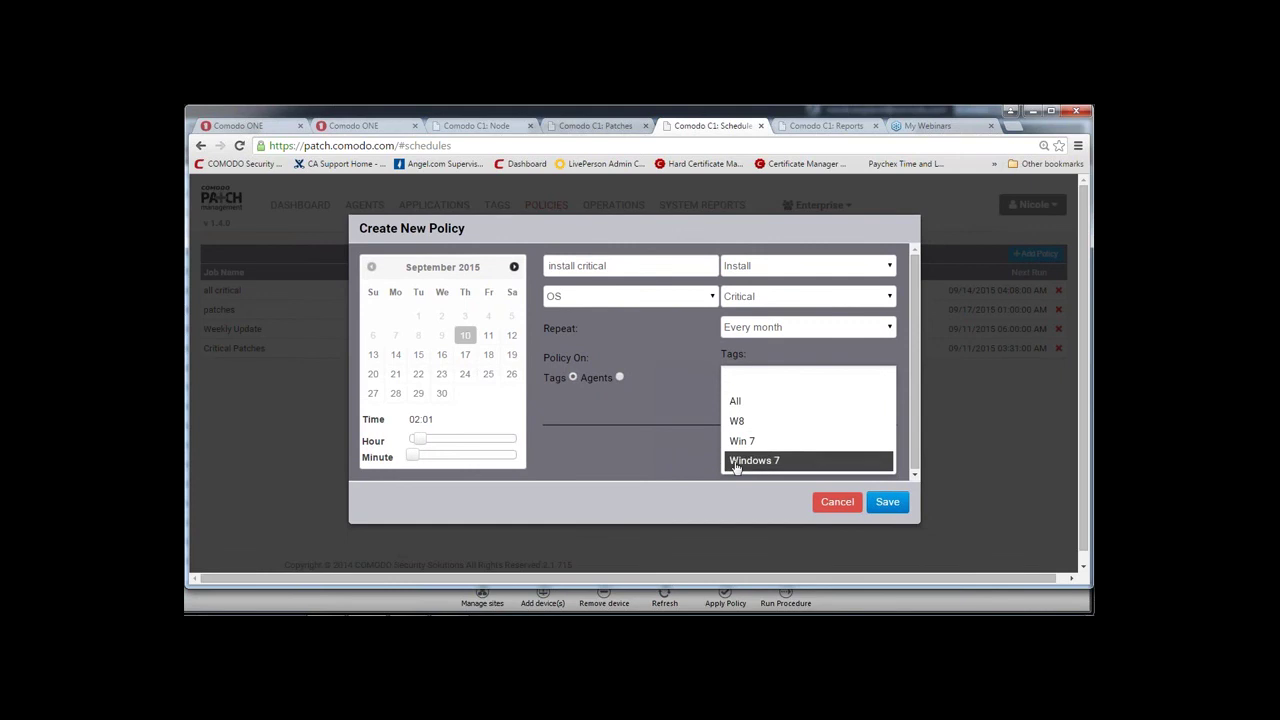
click(747, 408)
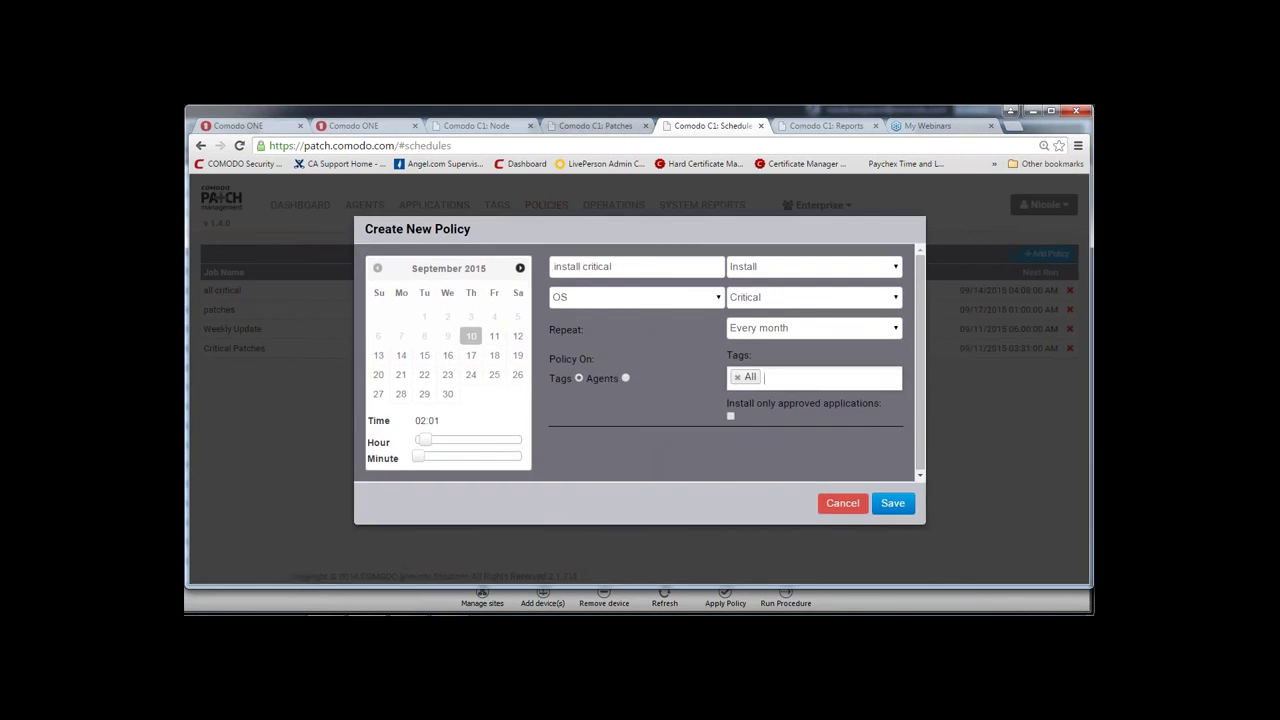
click(739, 378)
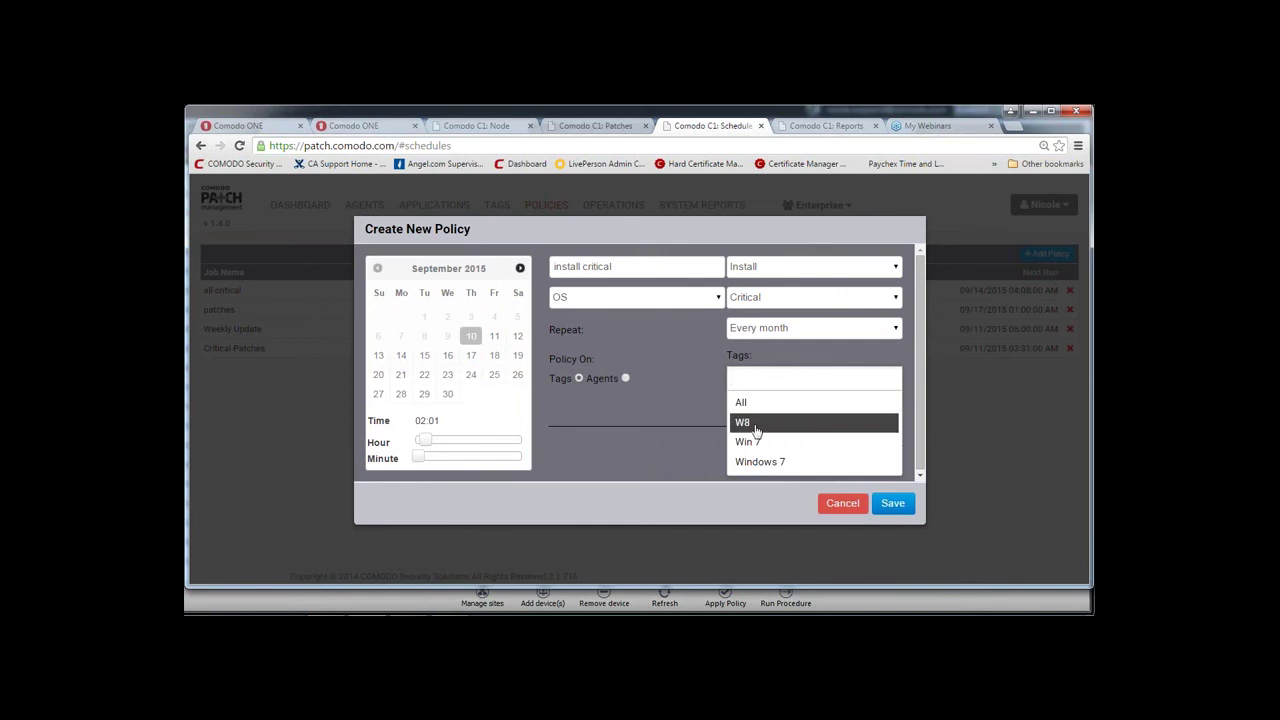
click(757, 445)
click(786, 381)
click(750, 424)
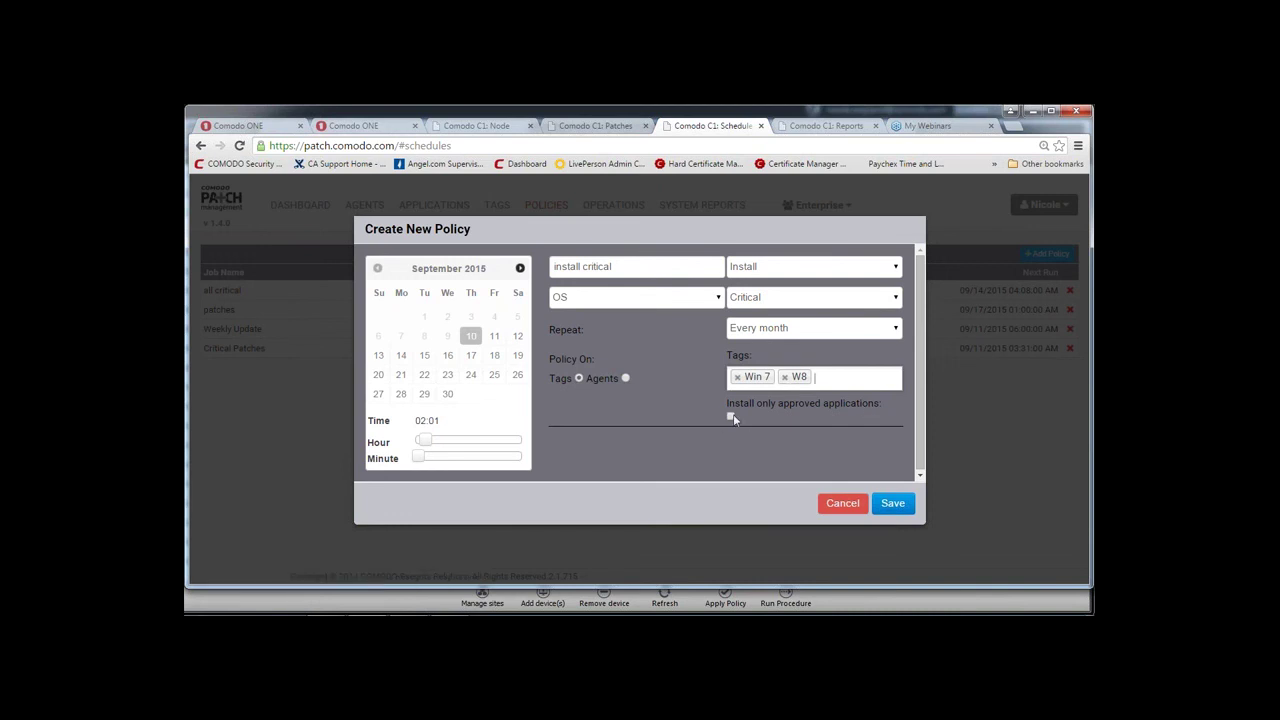
- Tick 'Install only approved applications', then cancel the policy without saving
drag(729, 405, 881, 405)
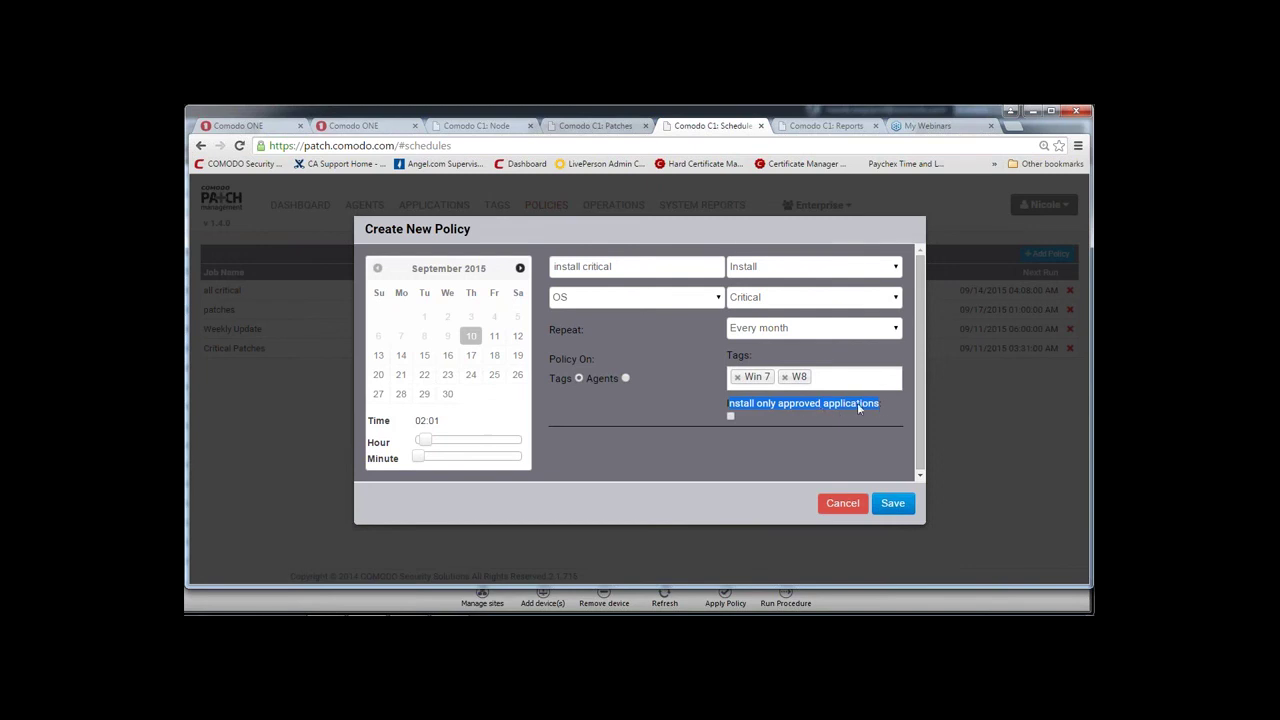
click(810, 424)
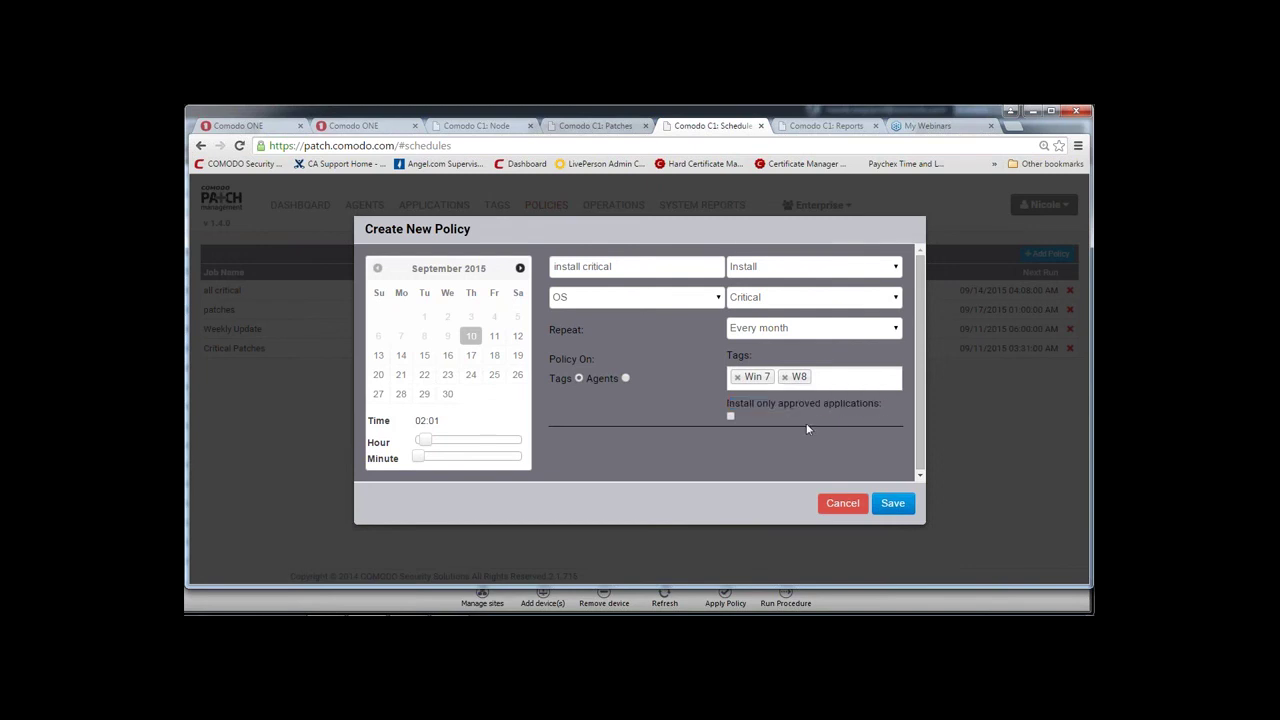
click(729, 414)
click(849, 506)
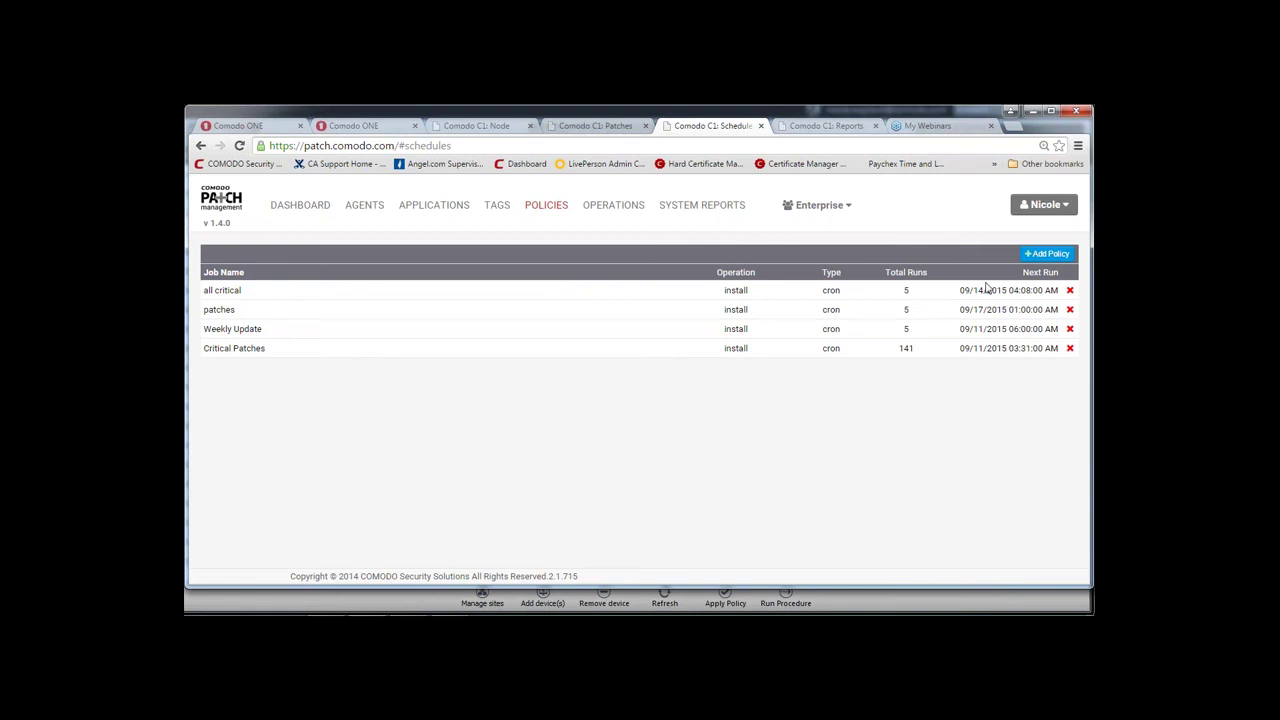
- Check target agents of the latest install OS and custom apps operations, then open System Reports
click(611, 213)
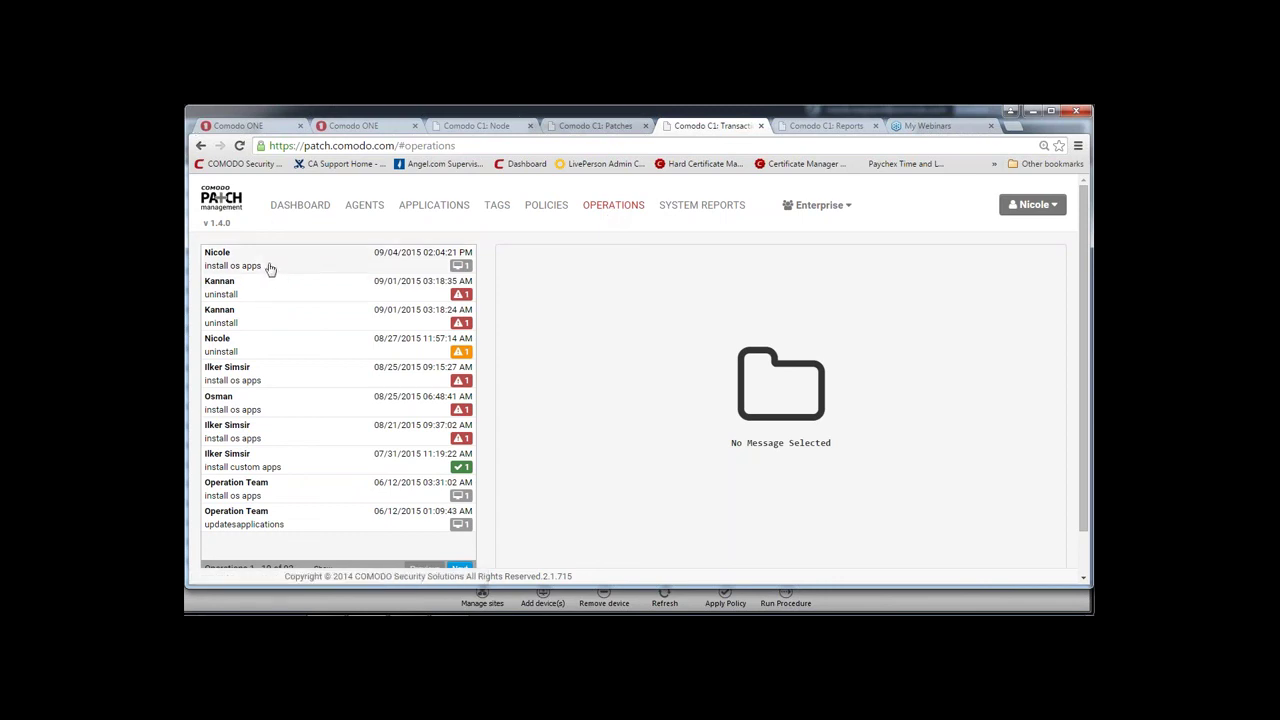
click(376, 268)
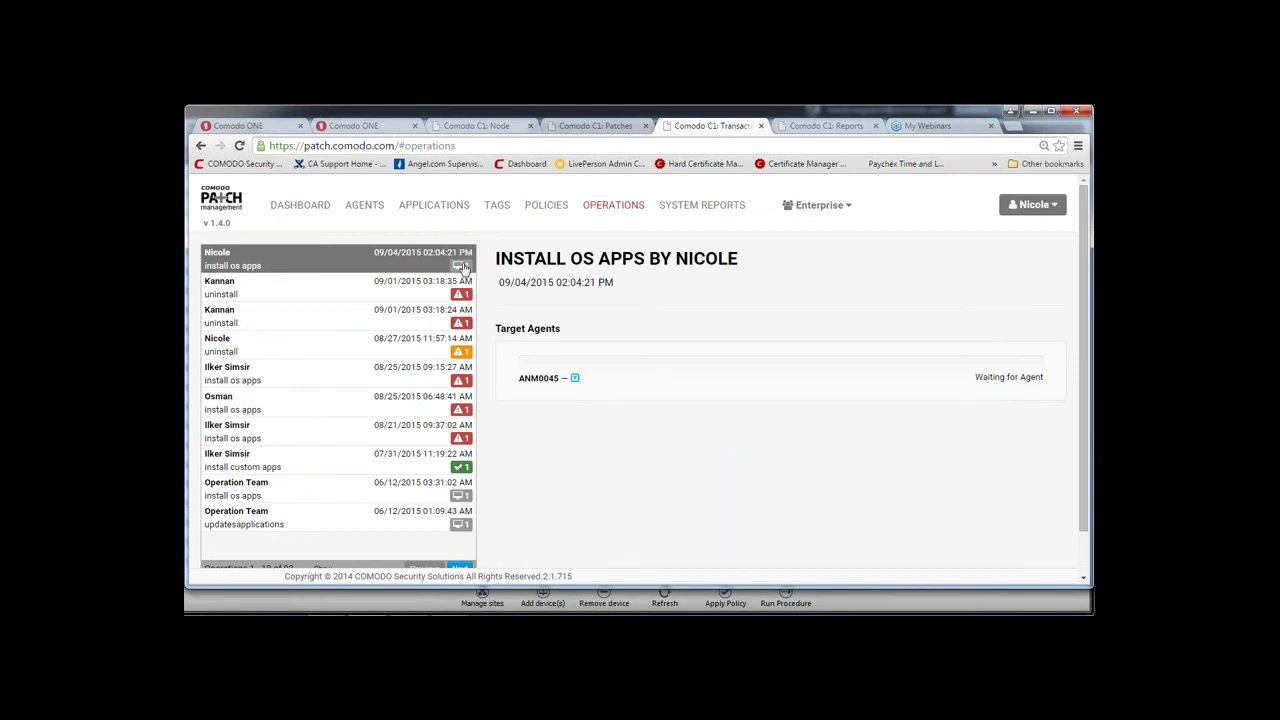
click(539, 382)
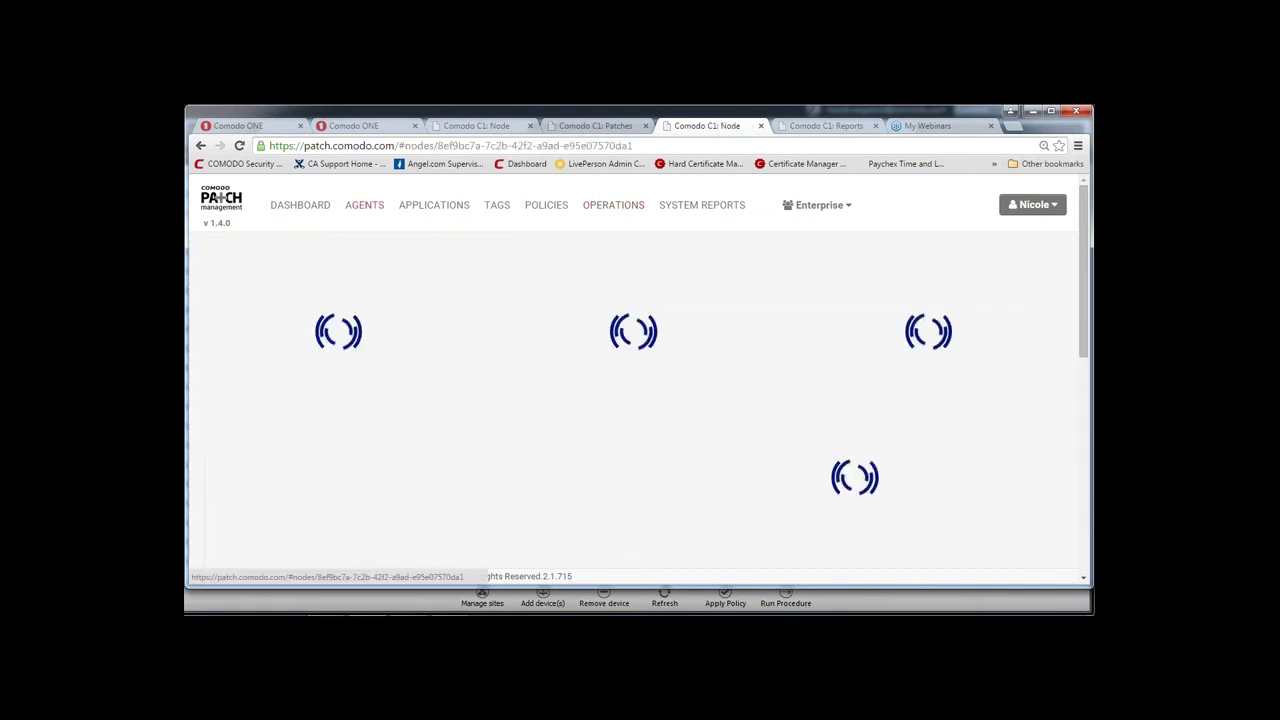
click(201, 146)
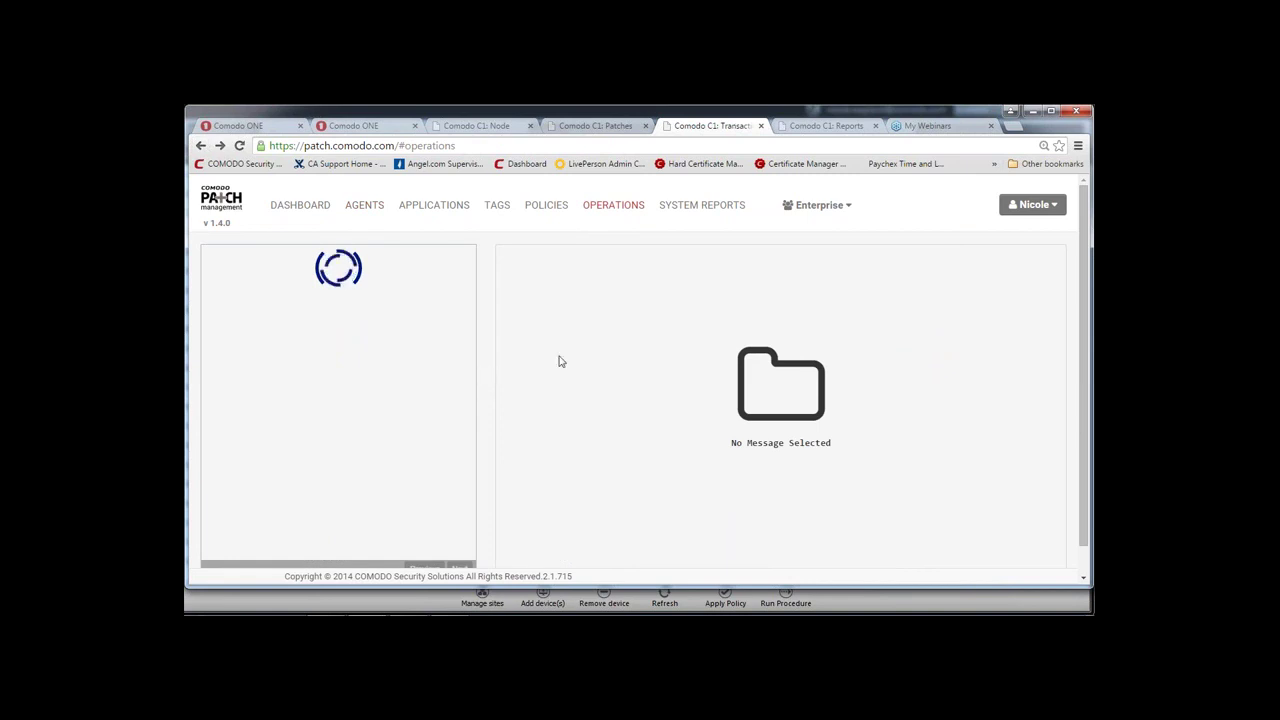
click(278, 263)
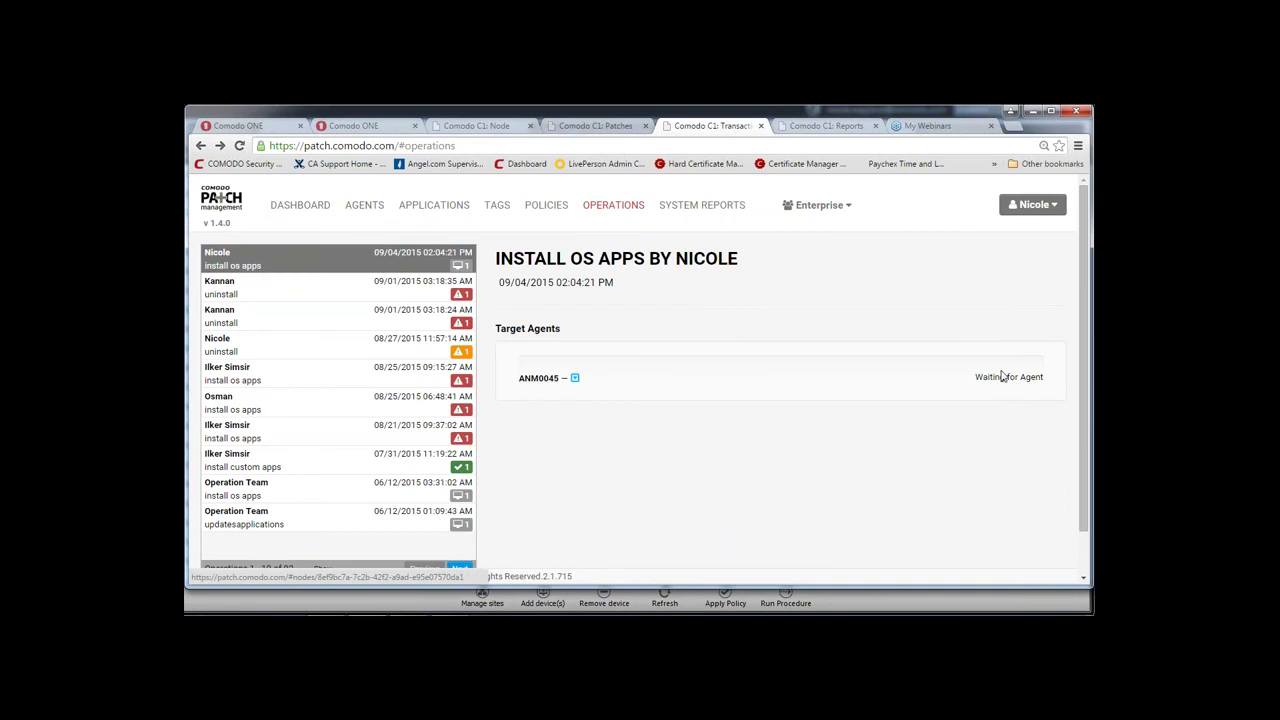
drag(1047, 377, 974, 379)
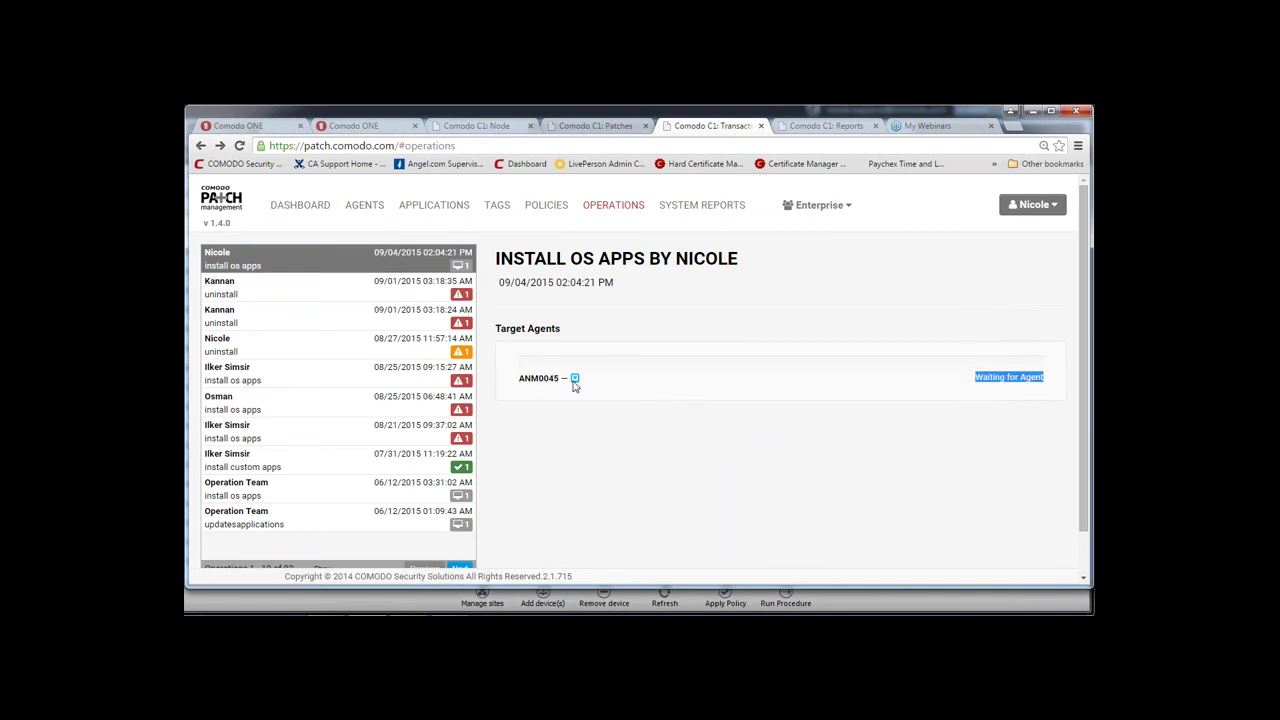
click(372, 459)
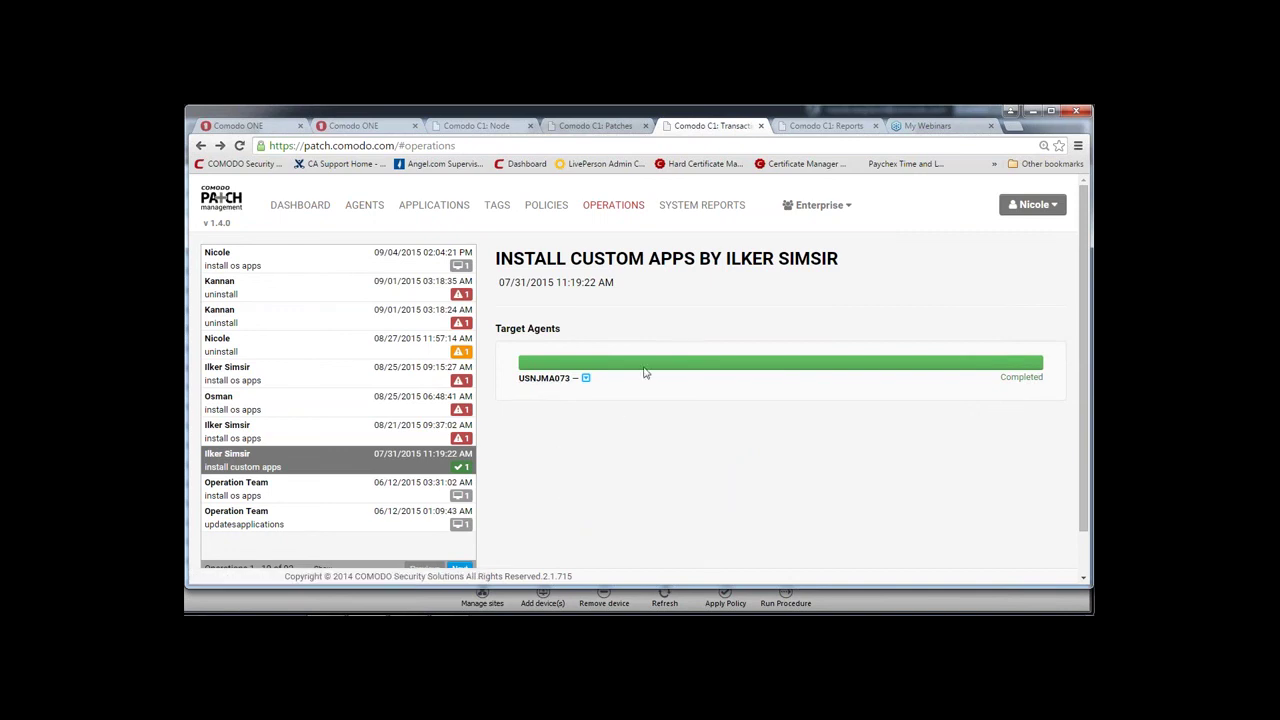
click(705, 206)
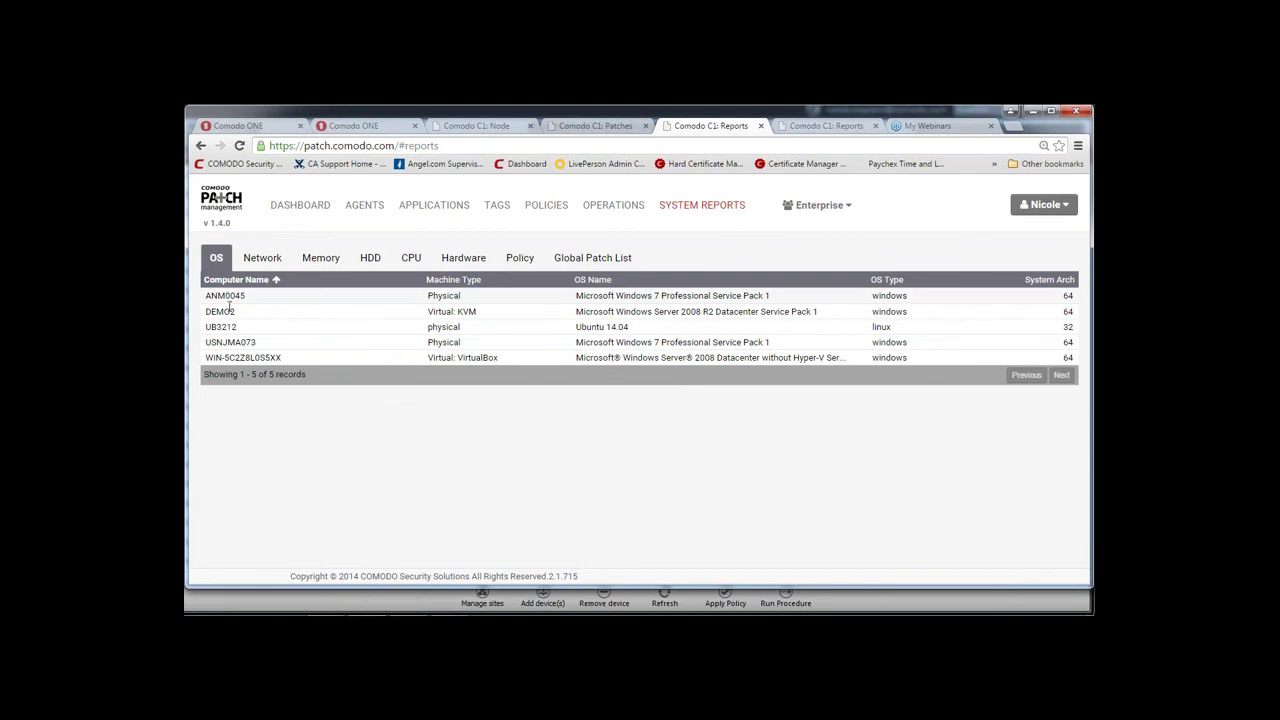
- Step through the Network, Memory, HDD and CPU reports, ending on the per-computer Hardware listing
click(847, 208)
click(848, 208)
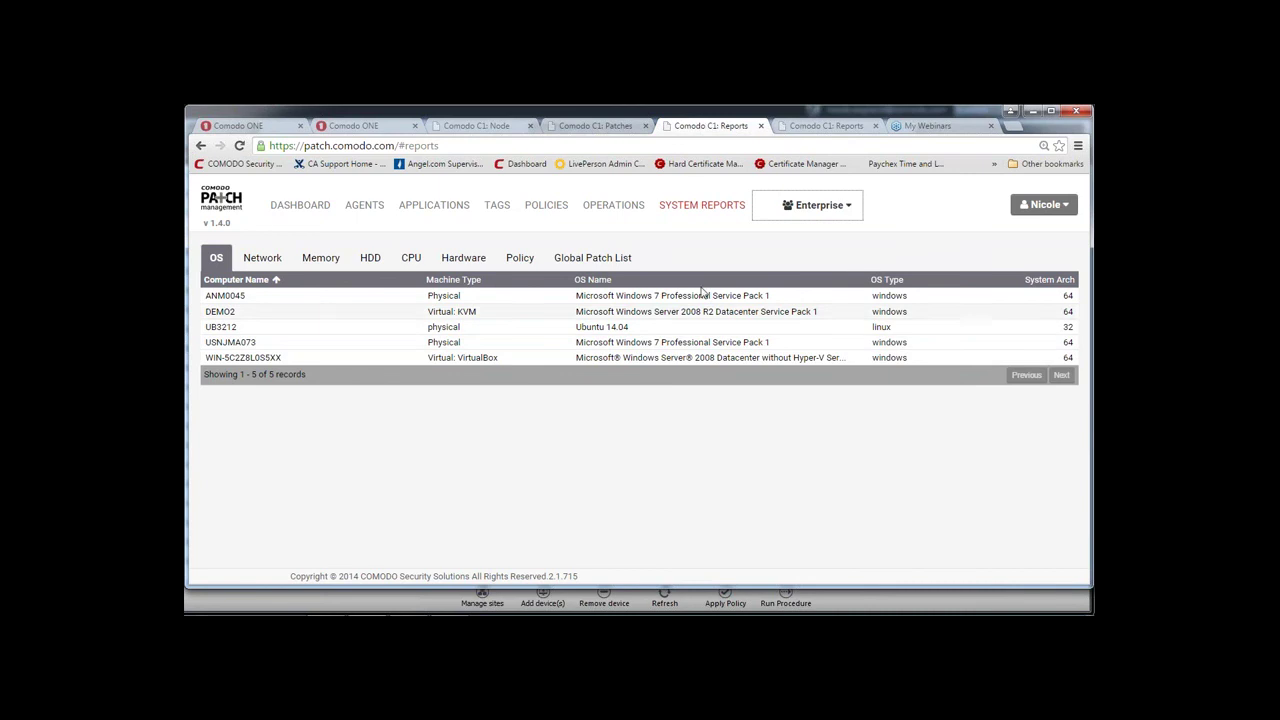
click(262, 258)
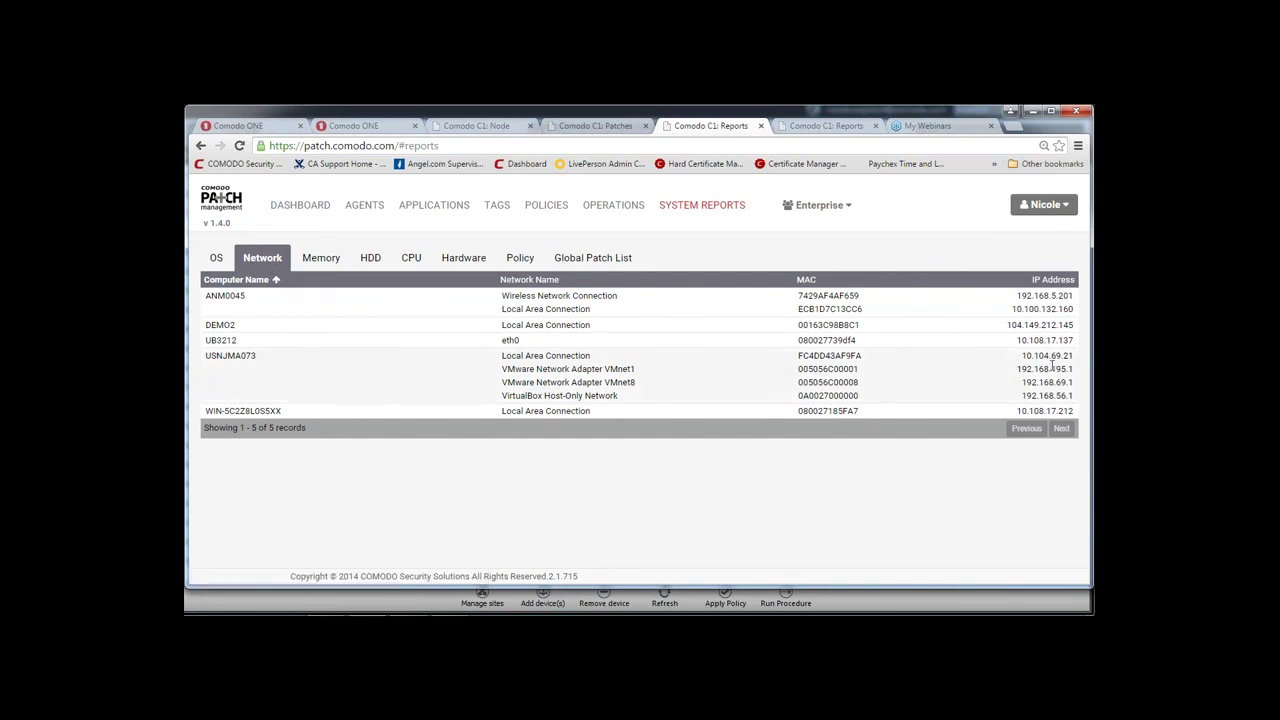
click(321, 257)
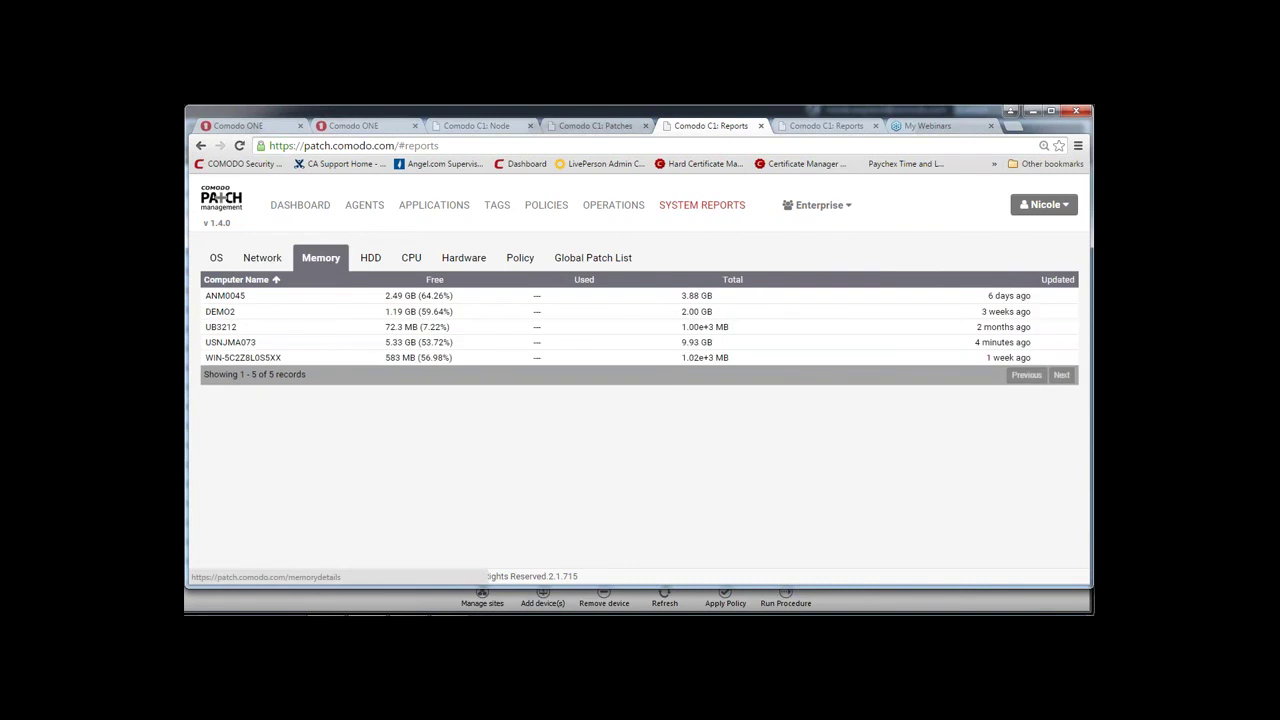
click(369, 258)
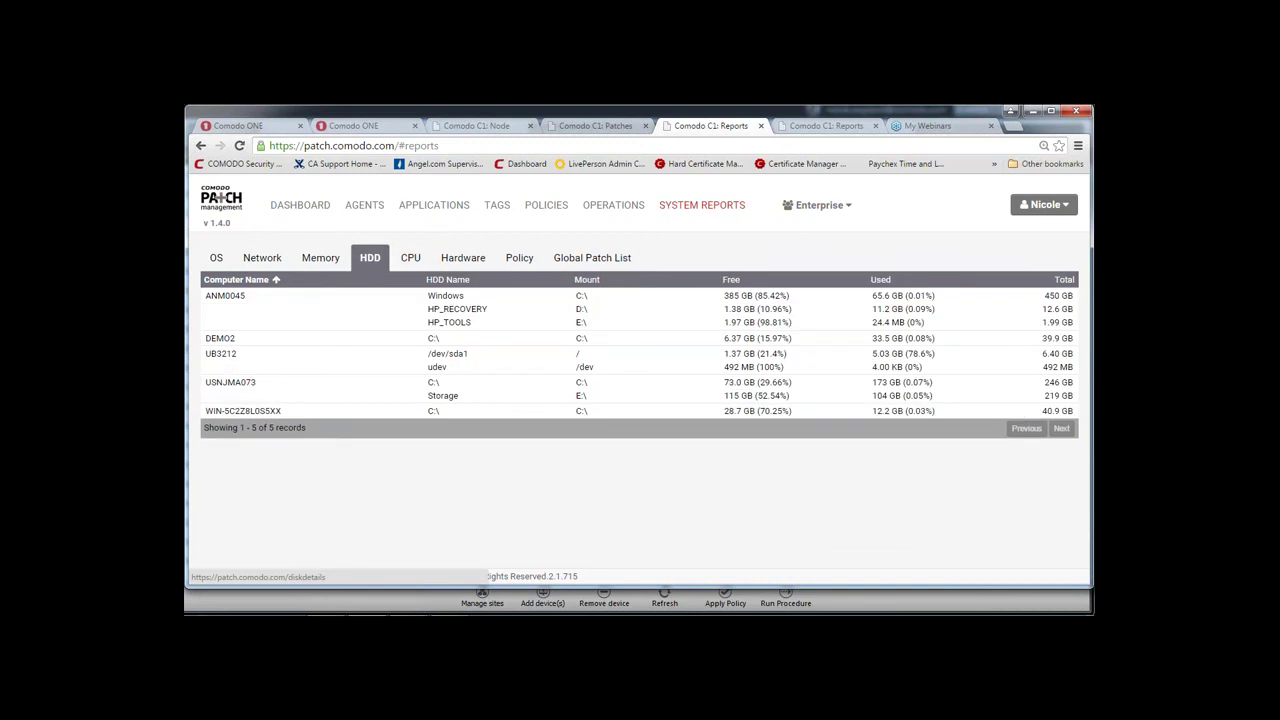
click(407, 259)
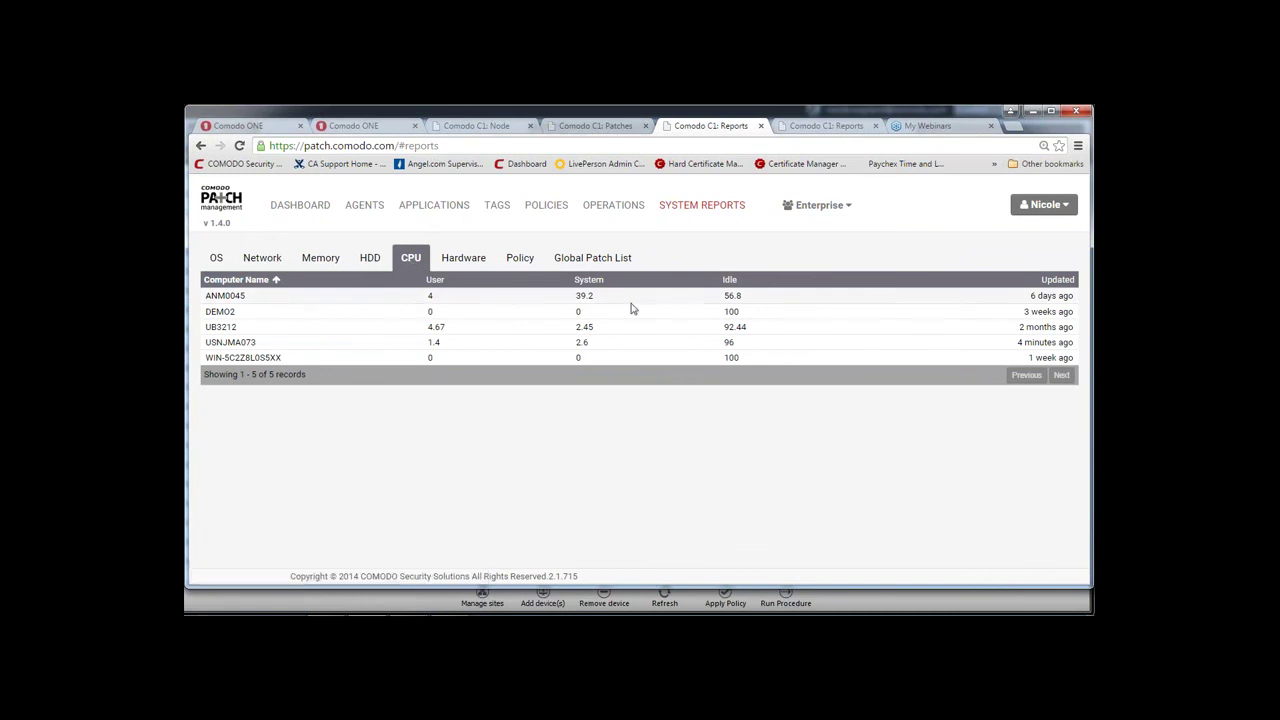
click(459, 268)
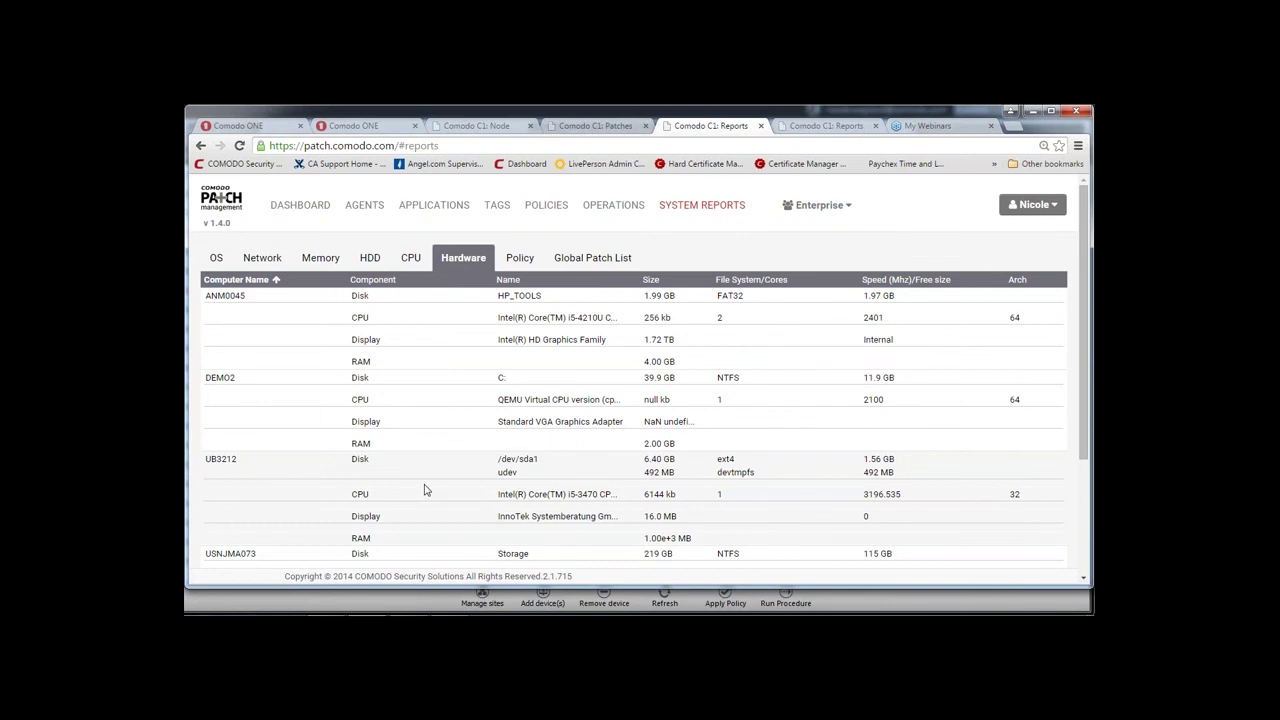
- Scroll through the Hardware listing, then view the Policy report
scroll(424, 490, down, 3)
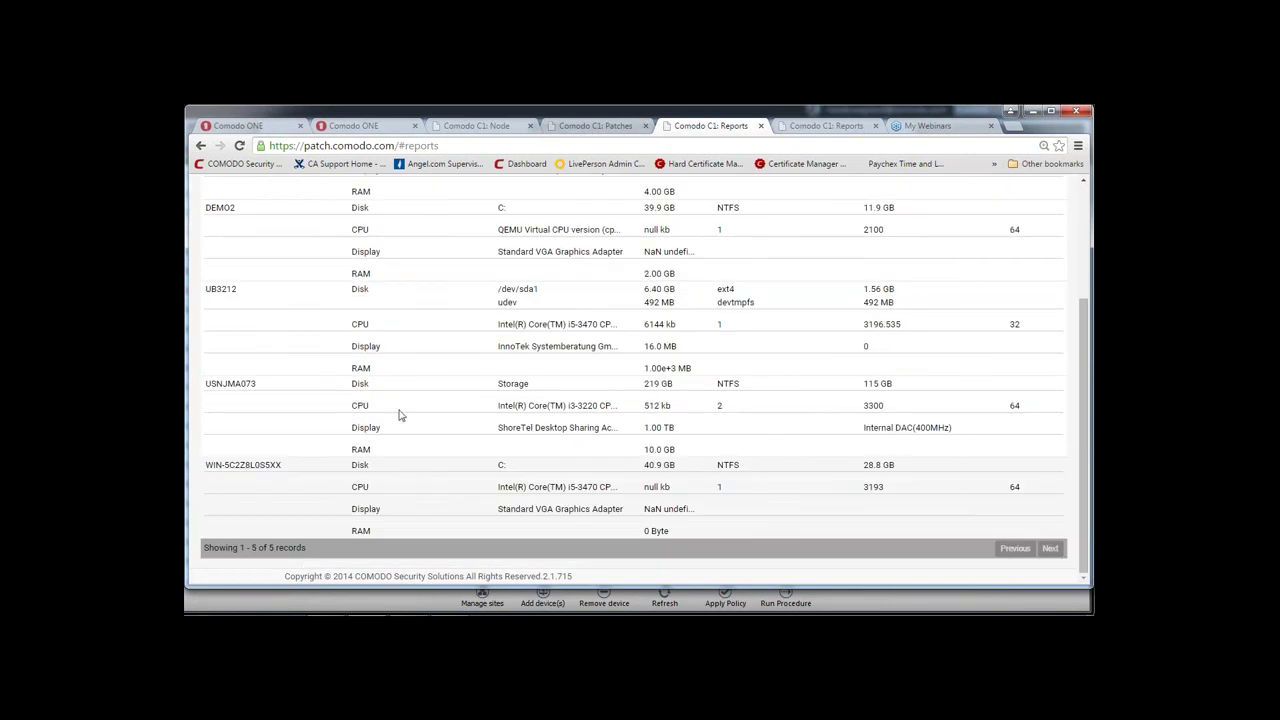
scroll(652, 482, up, 5)
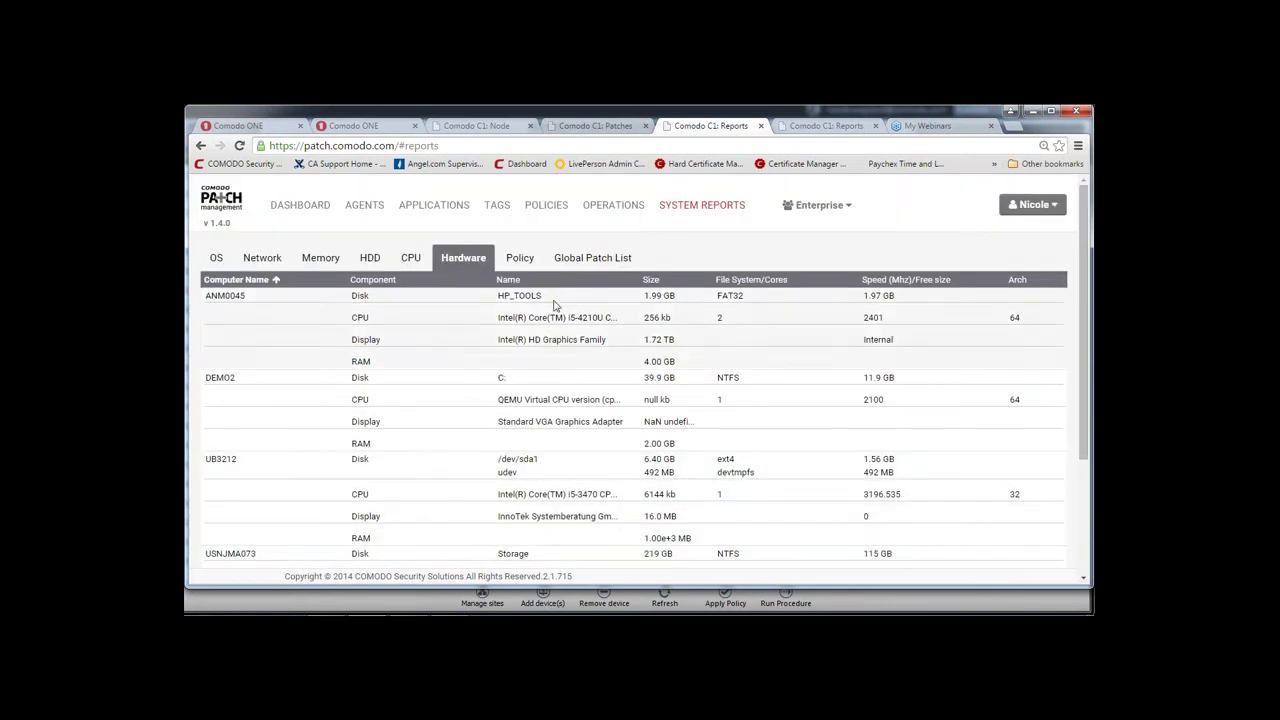
click(520, 258)
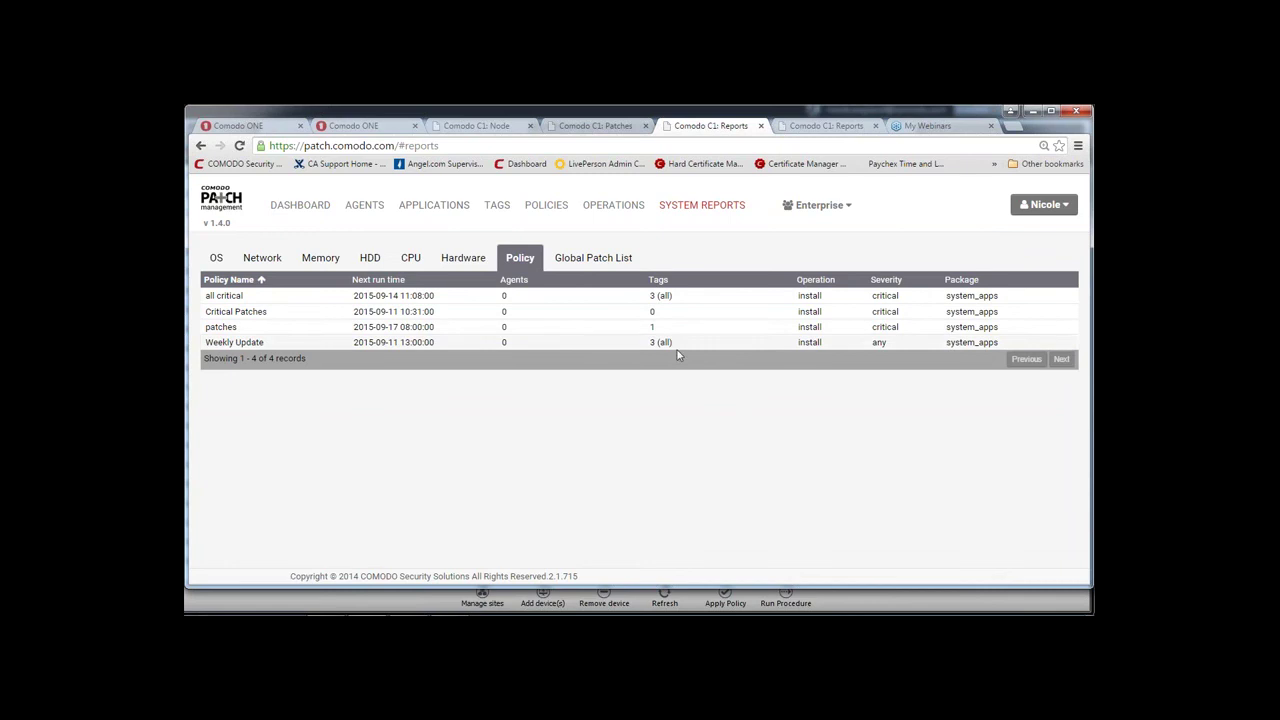
- Show the Global Patch List and highlight its total of 552 patch records
click(605, 260)
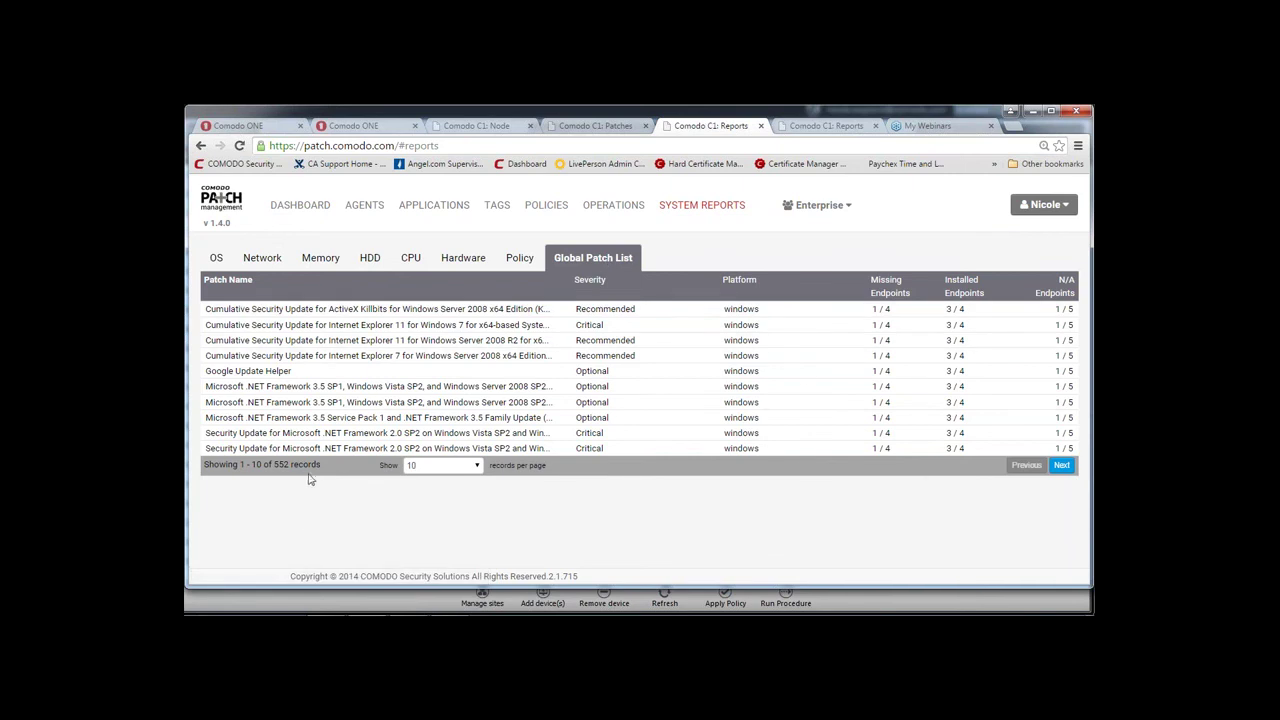
drag(320, 466, 269, 466)
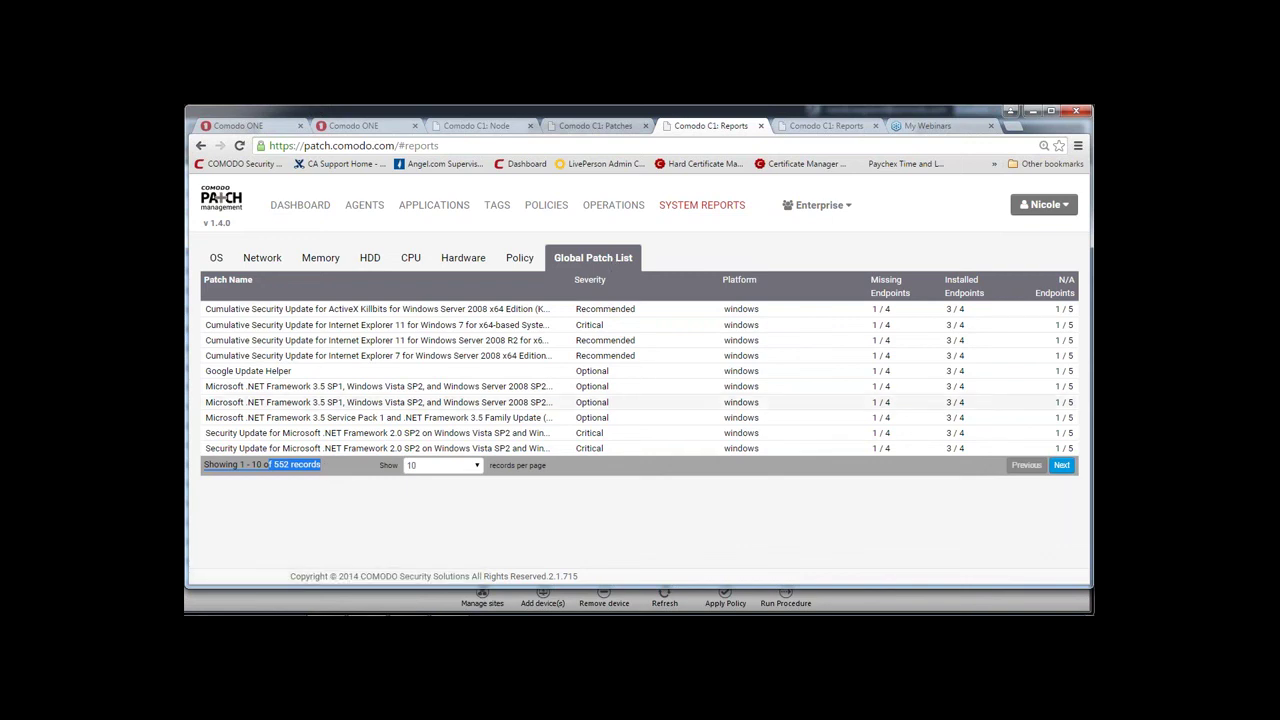
click(700, 309)
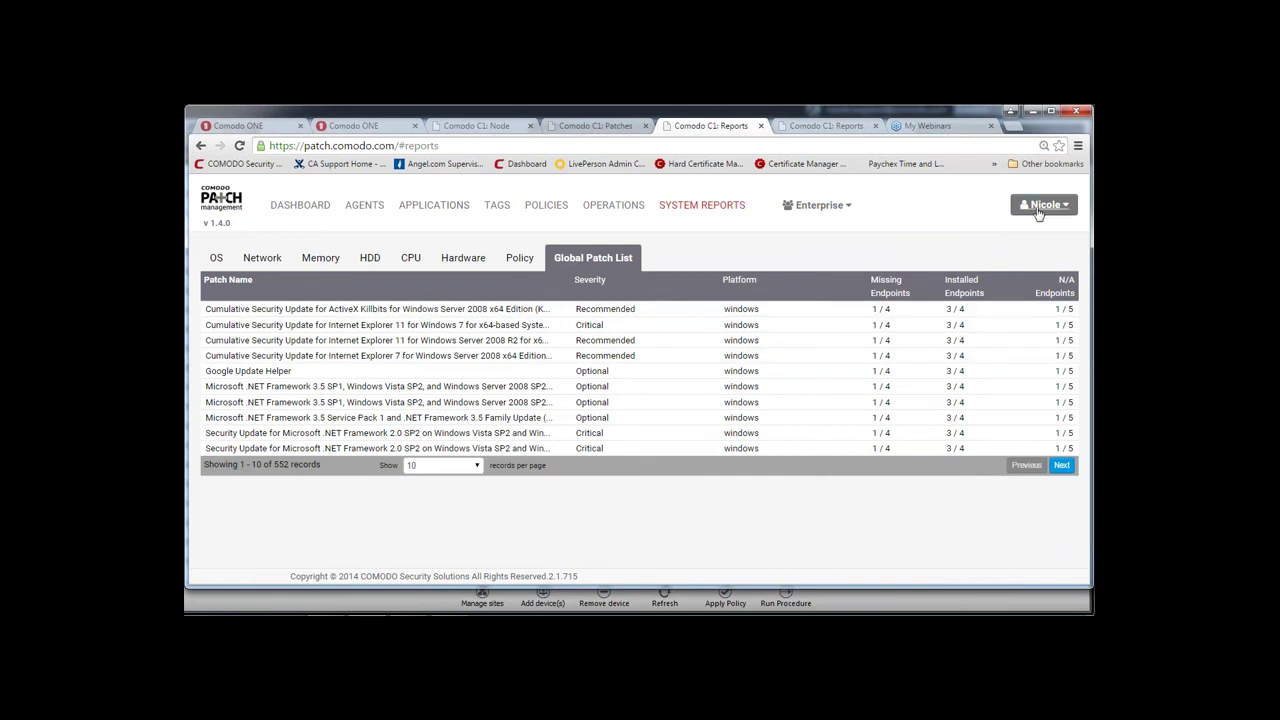
- Show the Comodo ONE page listing all four modules, then return to the 'Thank You for Attending!' slide
click(248, 128)
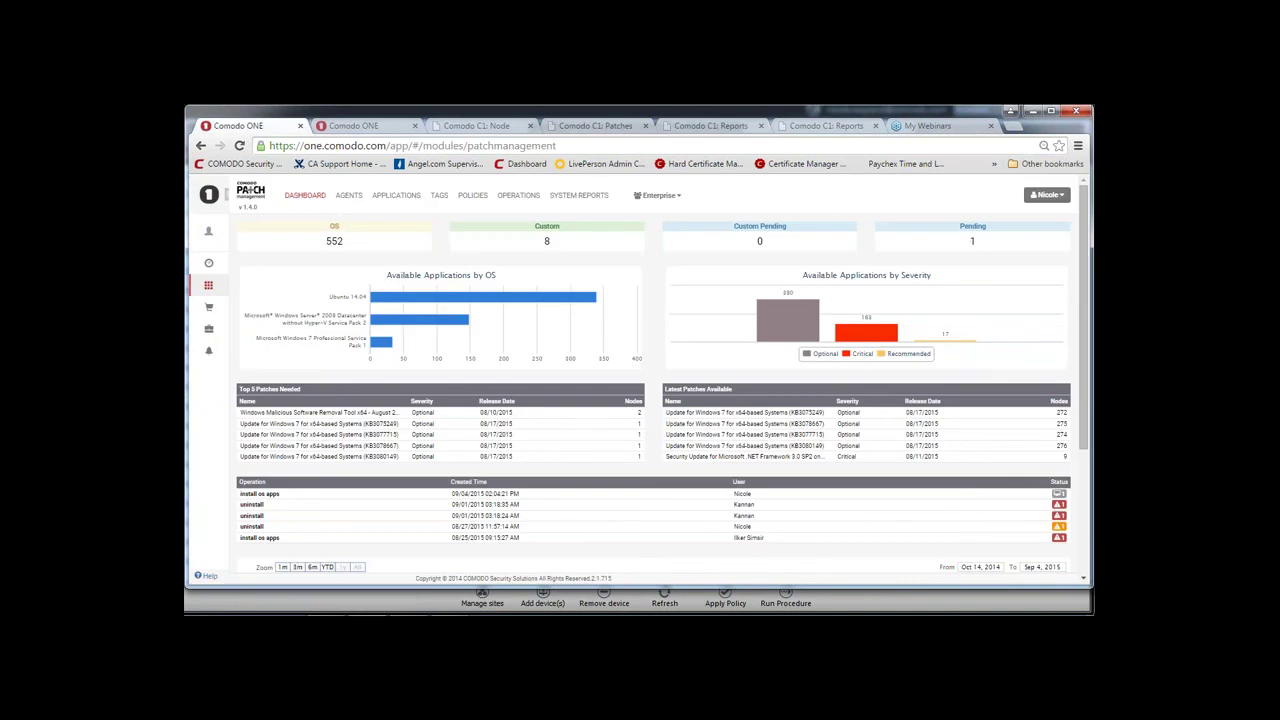
click(224, 197)
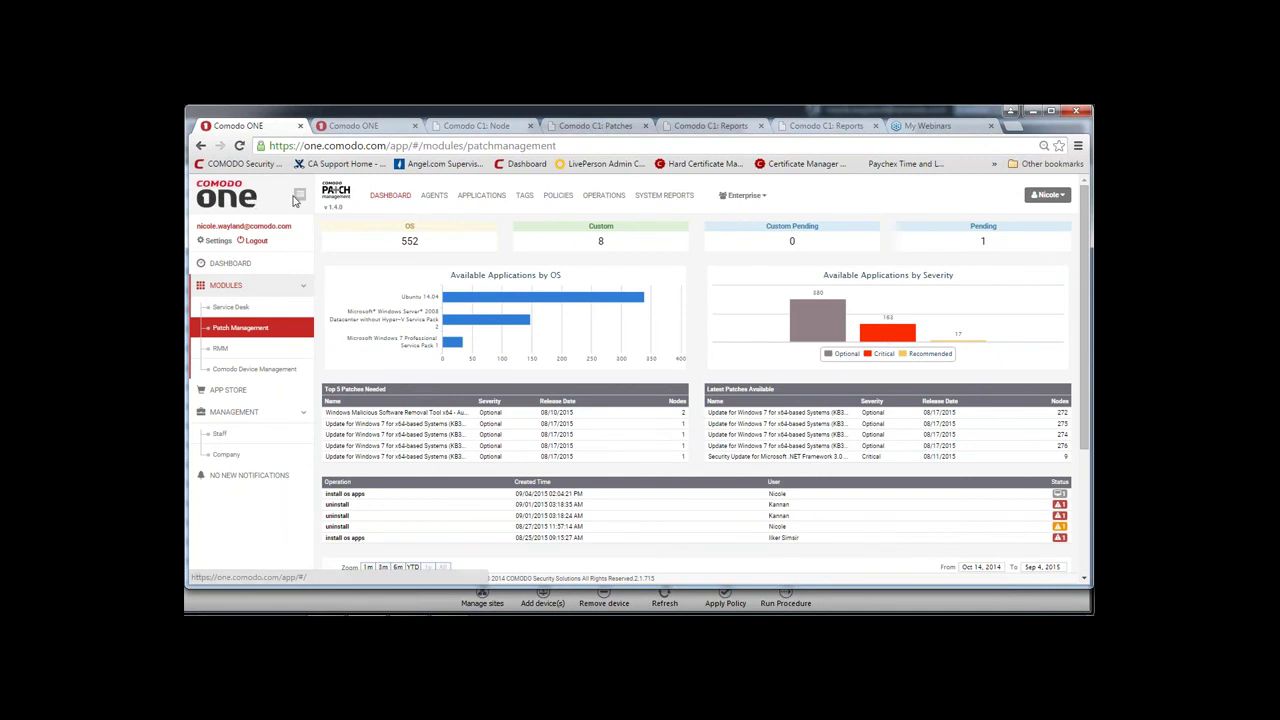
click(299, 194)
click(224, 197)
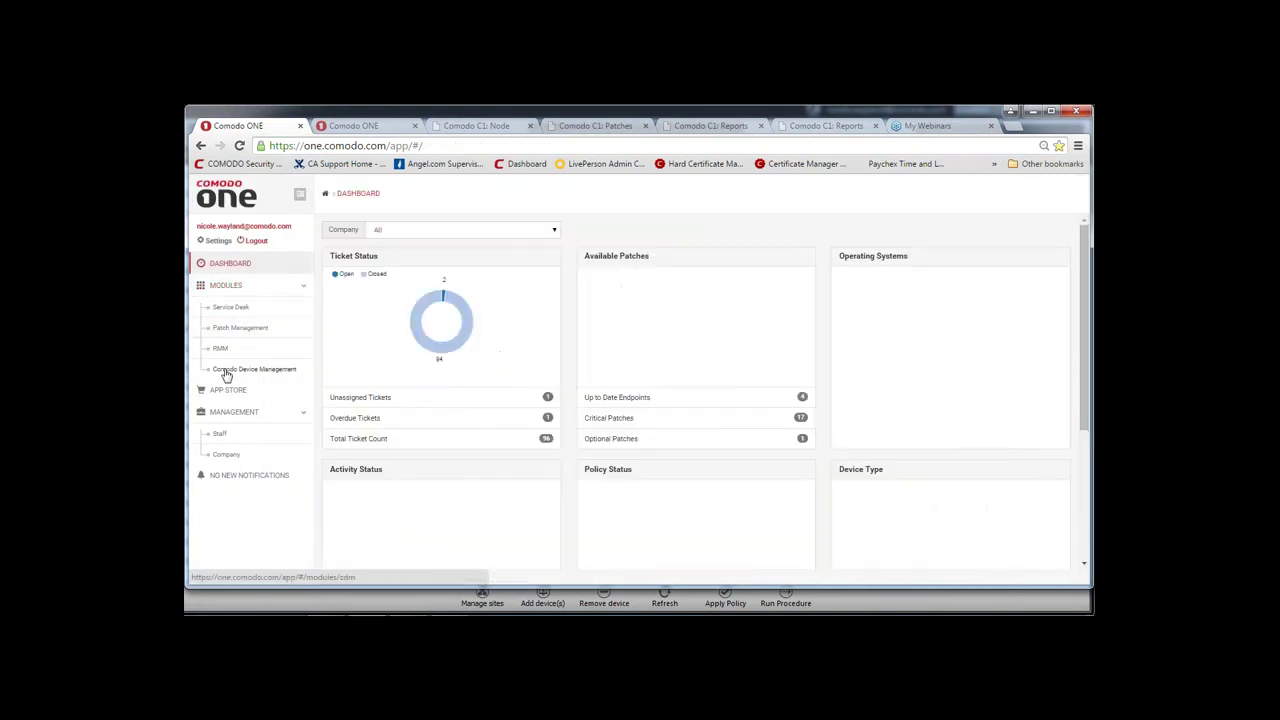
click(231, 308)
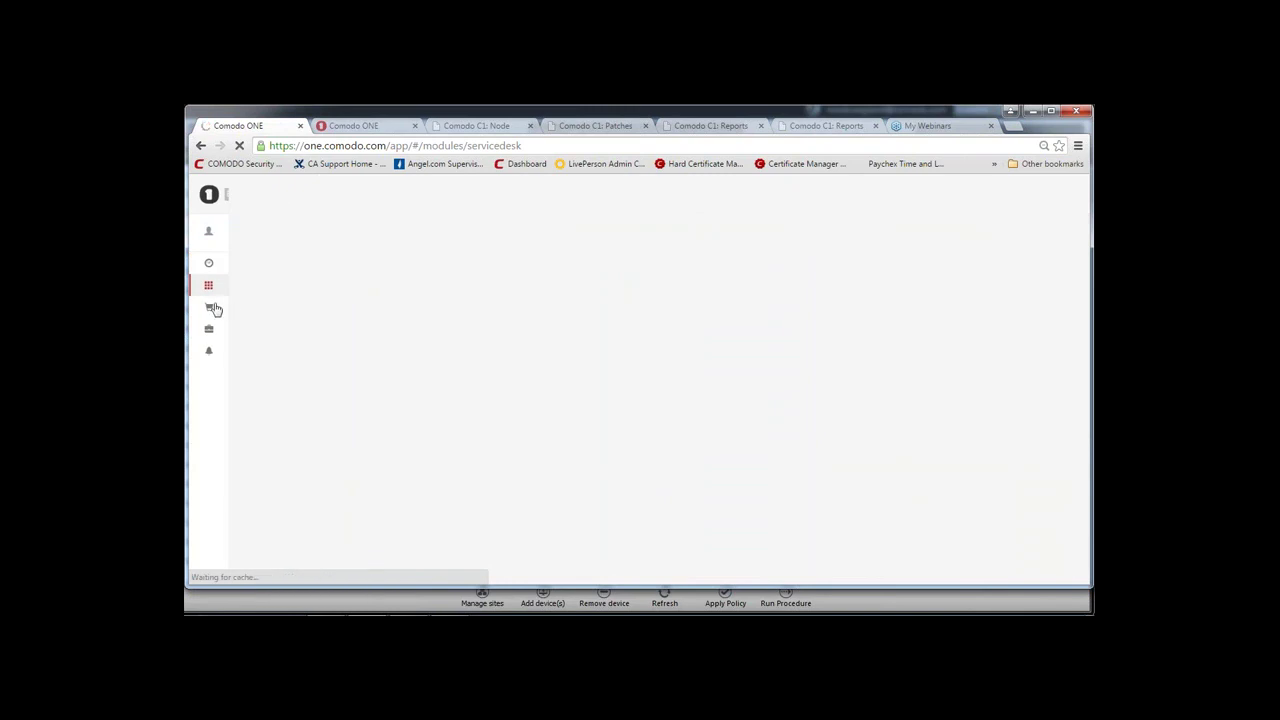
click(208, 286)
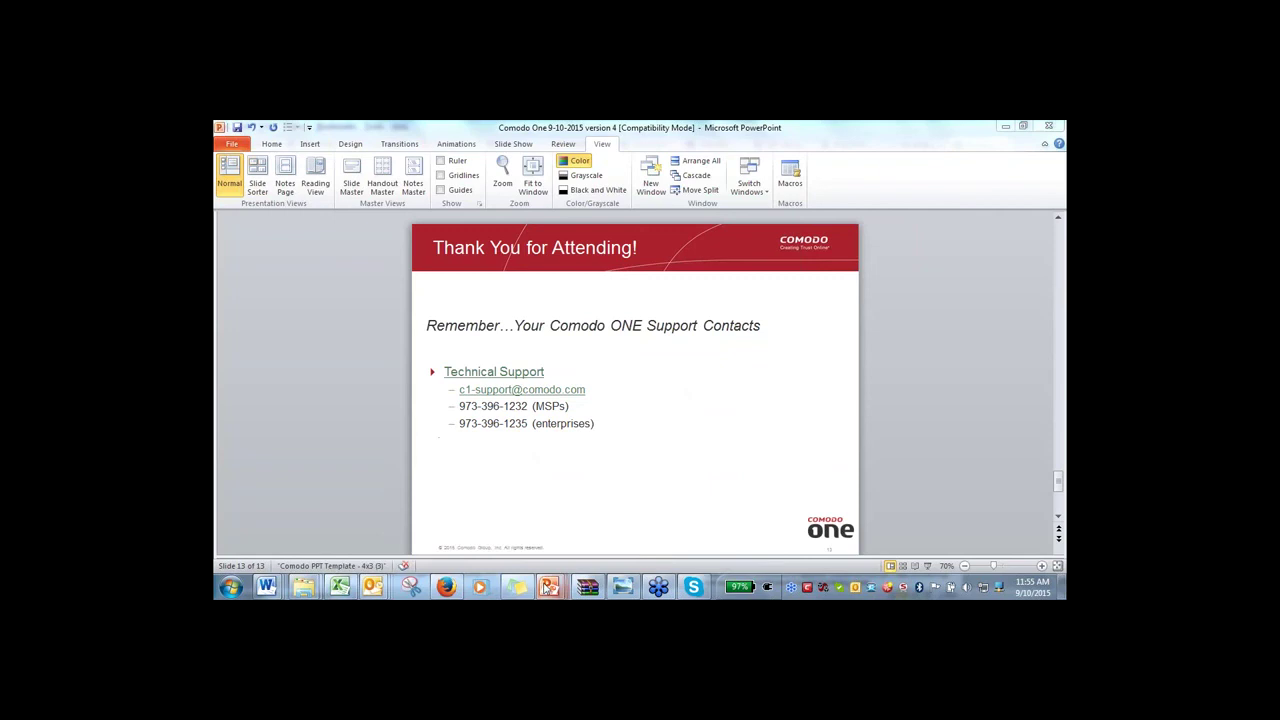
mouse_move(552, 588)
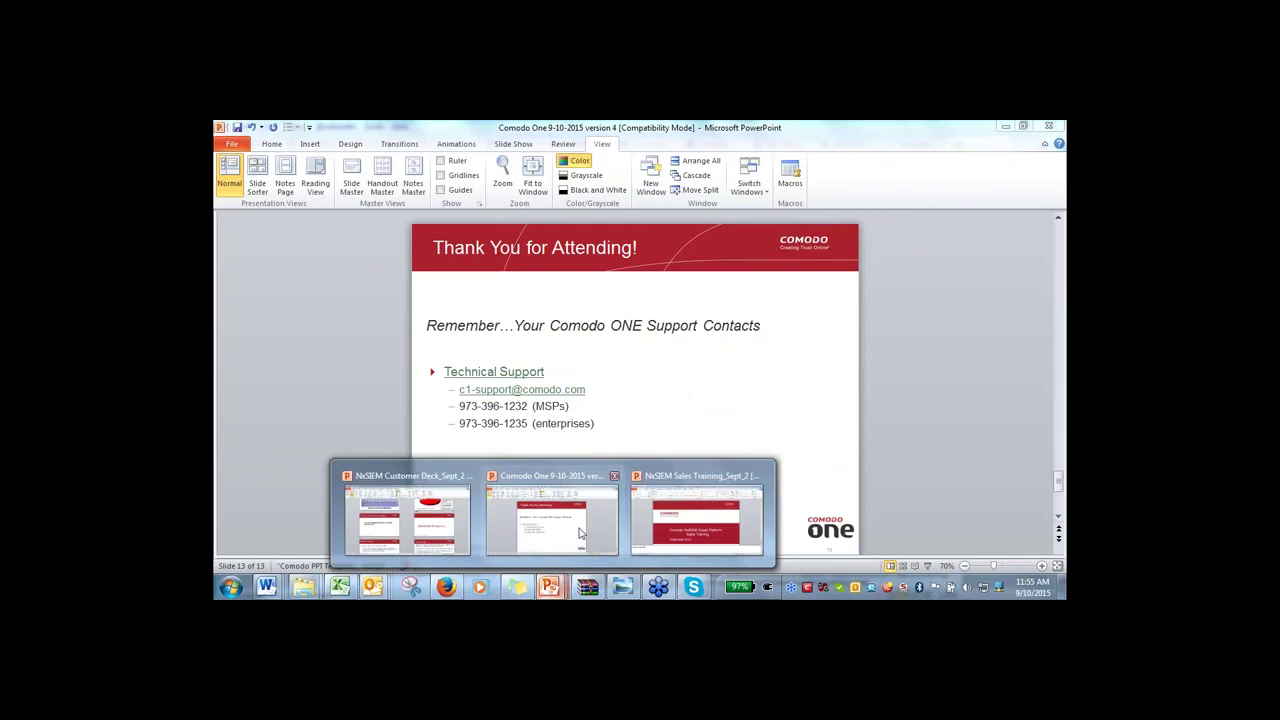
click(580, 533)
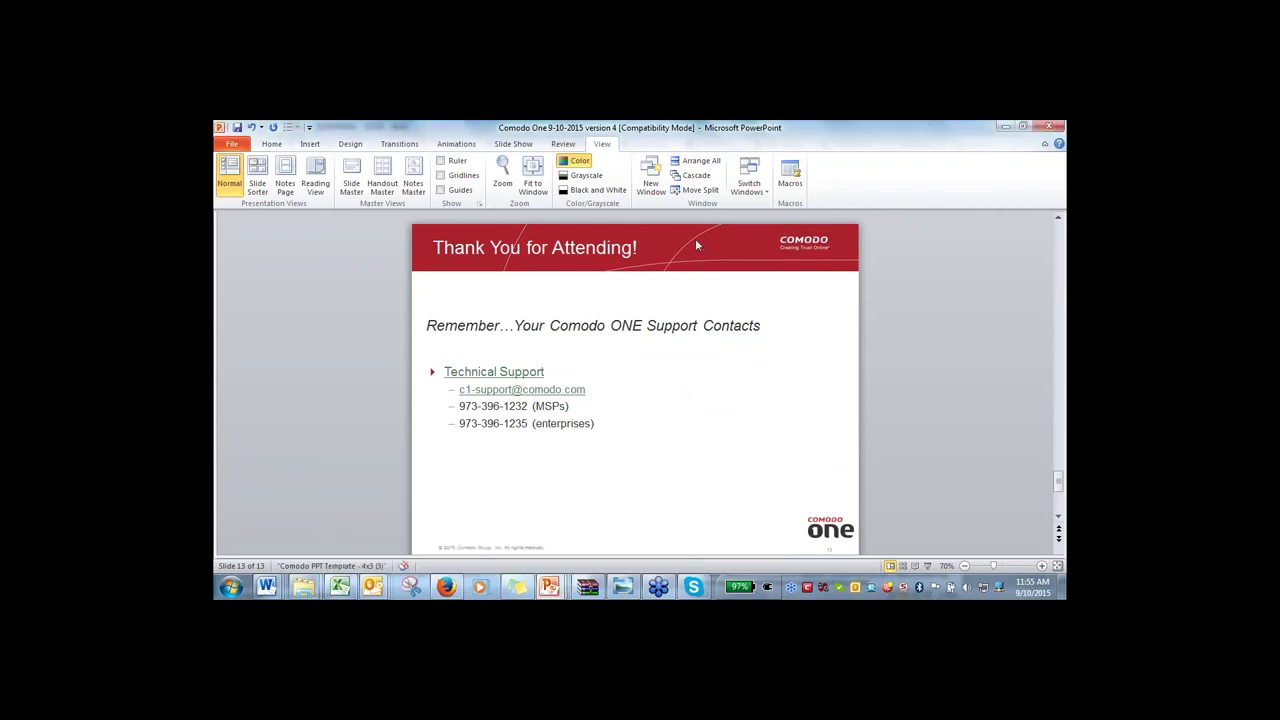
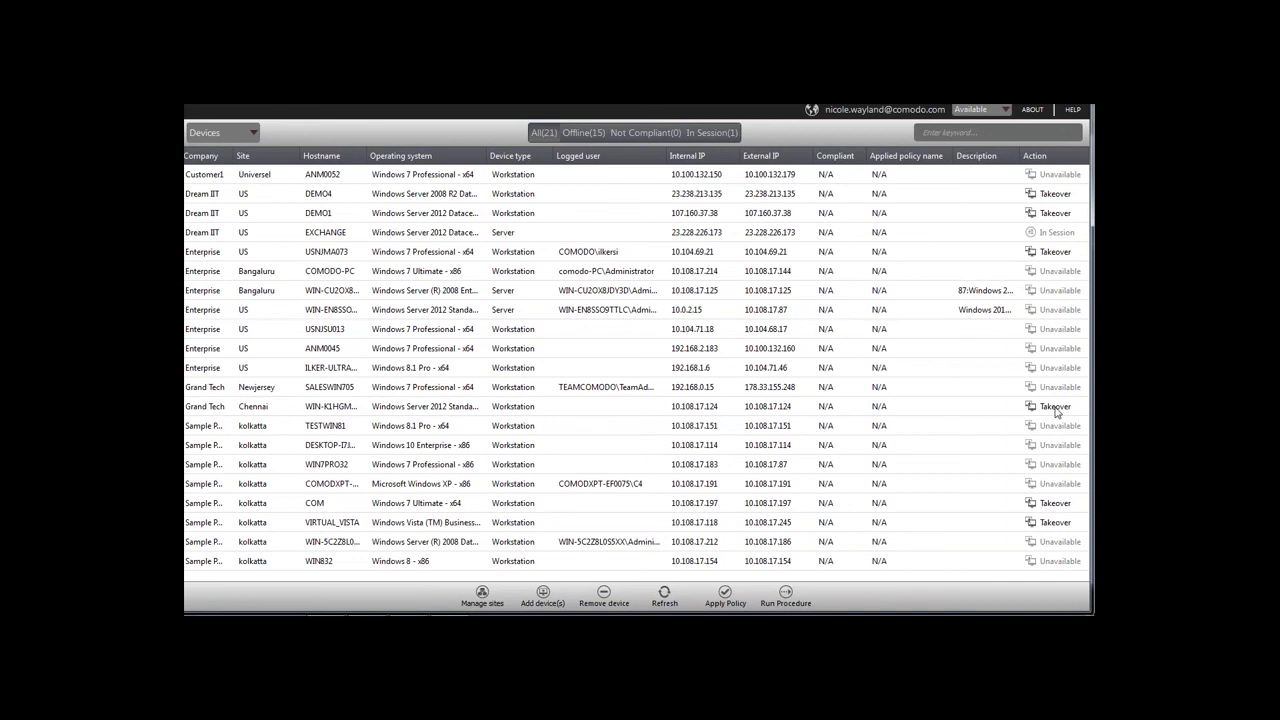
- Take over the Grand Tech Chennai workstation and bring up its session window from the In Session list
click(1056, 409)
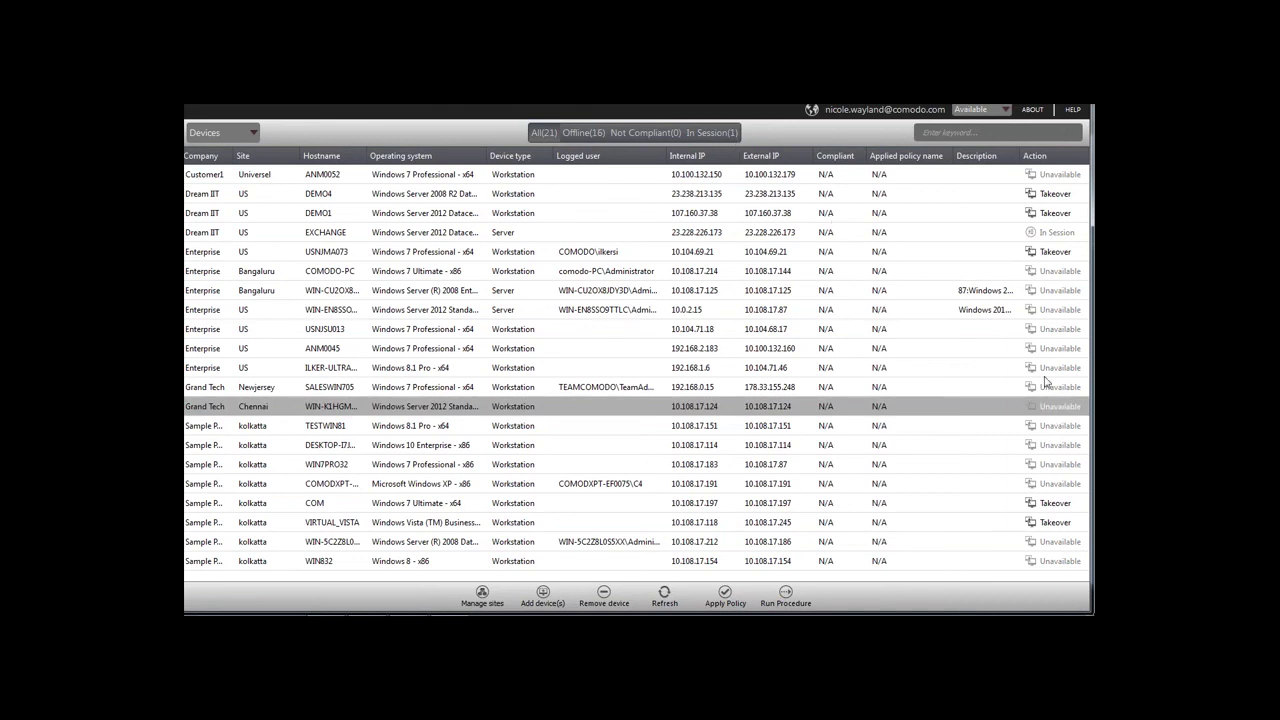
click(711, 132)
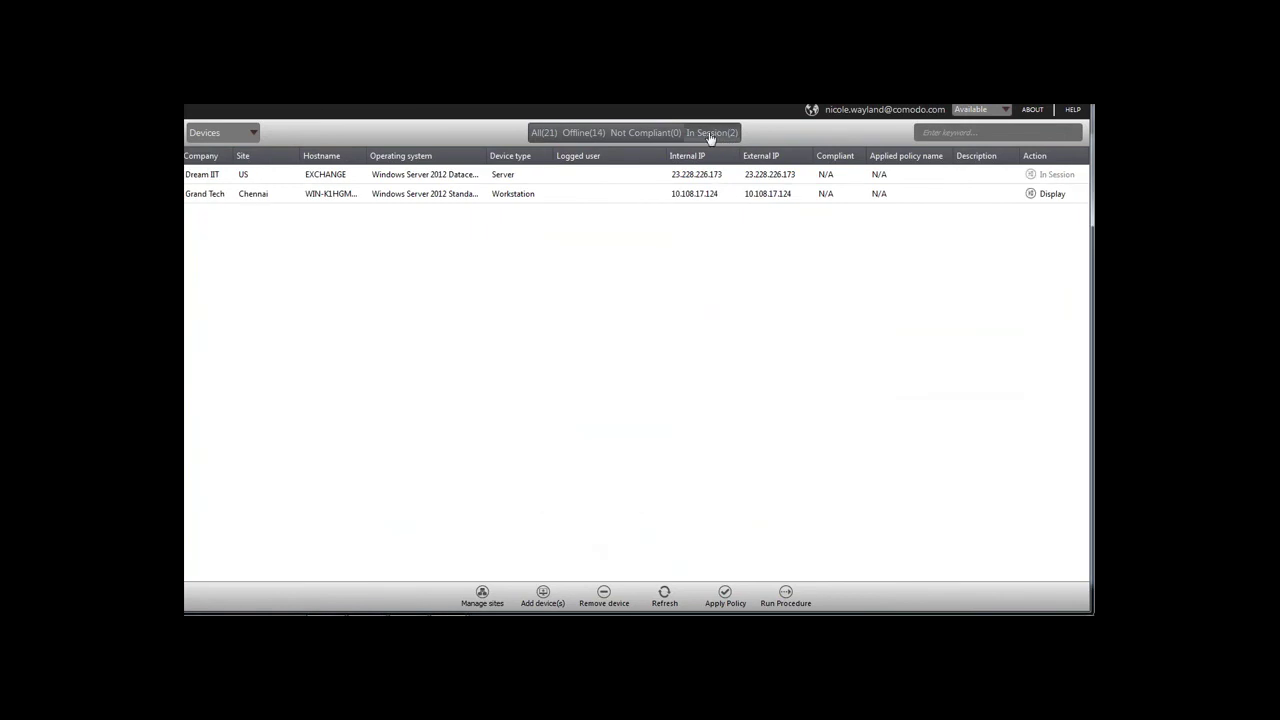
mouse_move(447, 602)
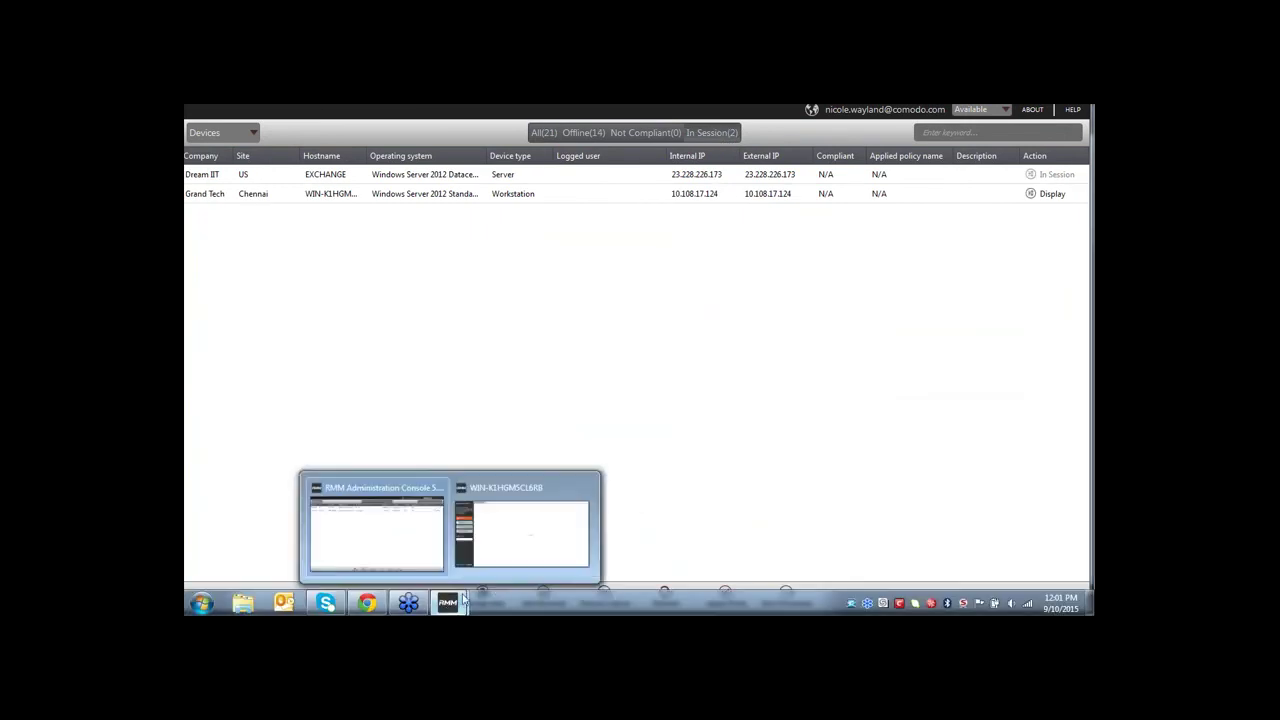
click(503, 552)
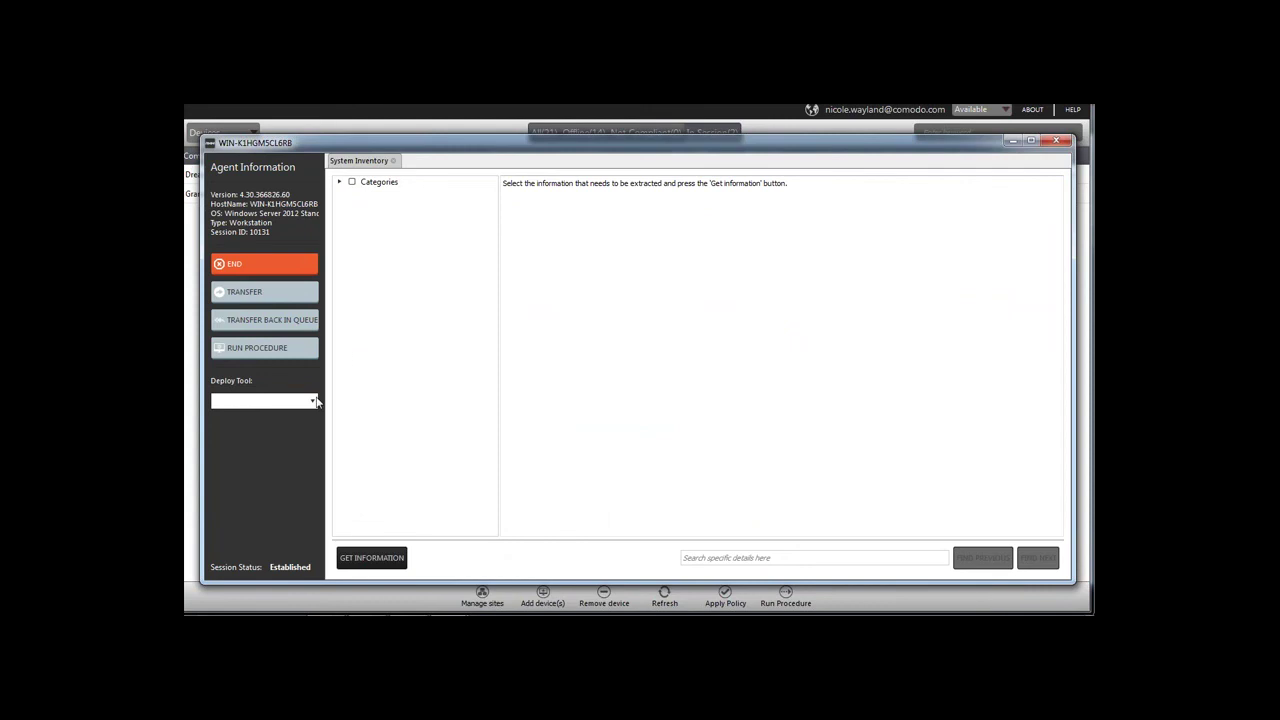
- Launch a Remote Desktop to the workstation, then end and confirm closing the session
click(313, 401)
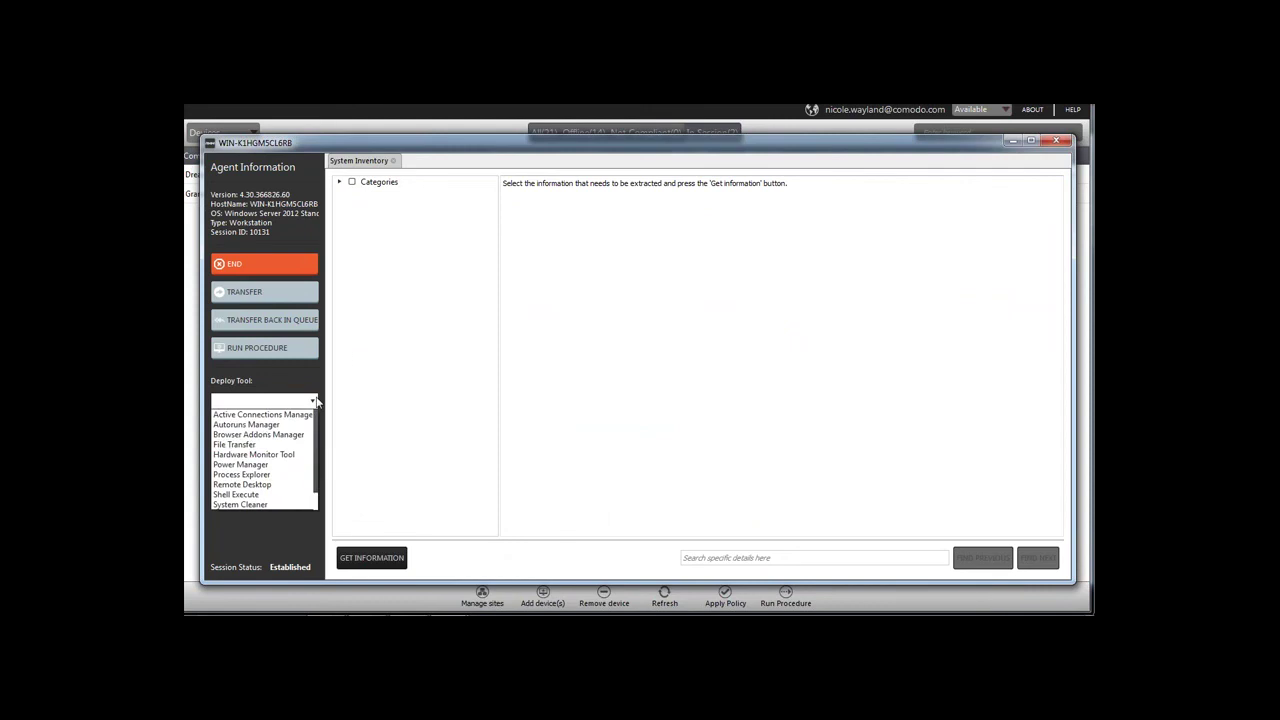
click(268, 484)
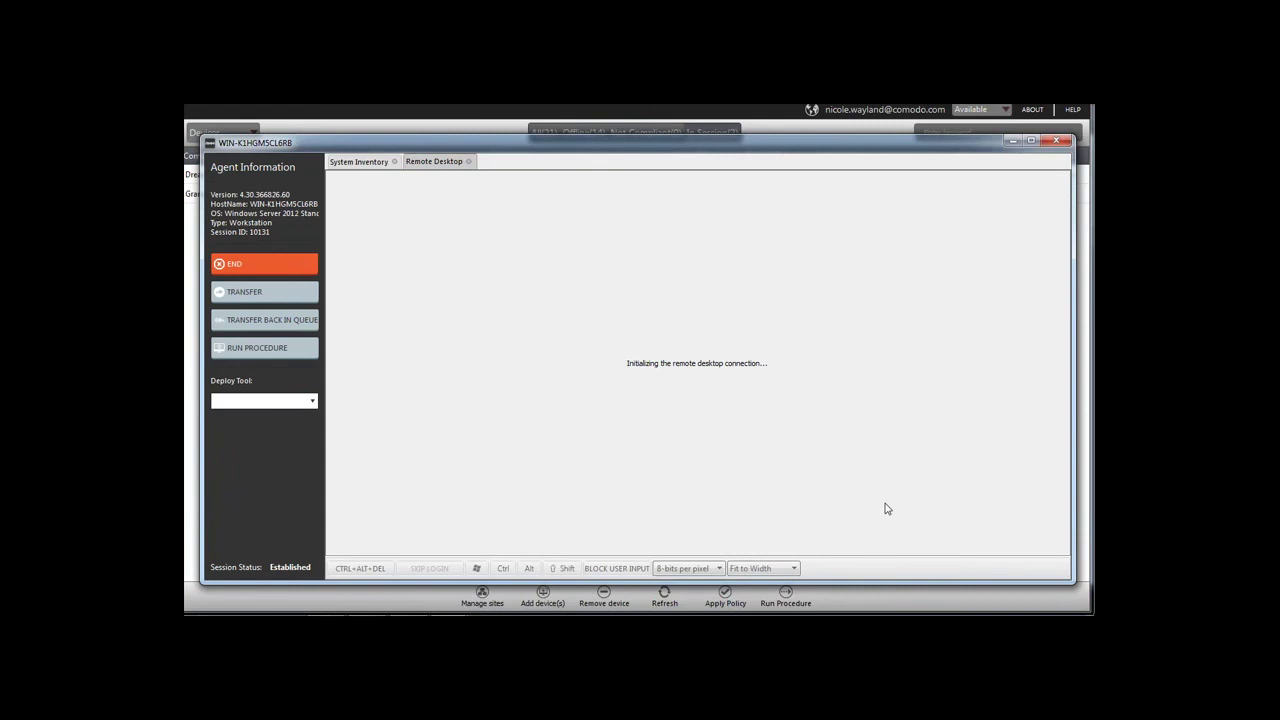
click(226, 265)
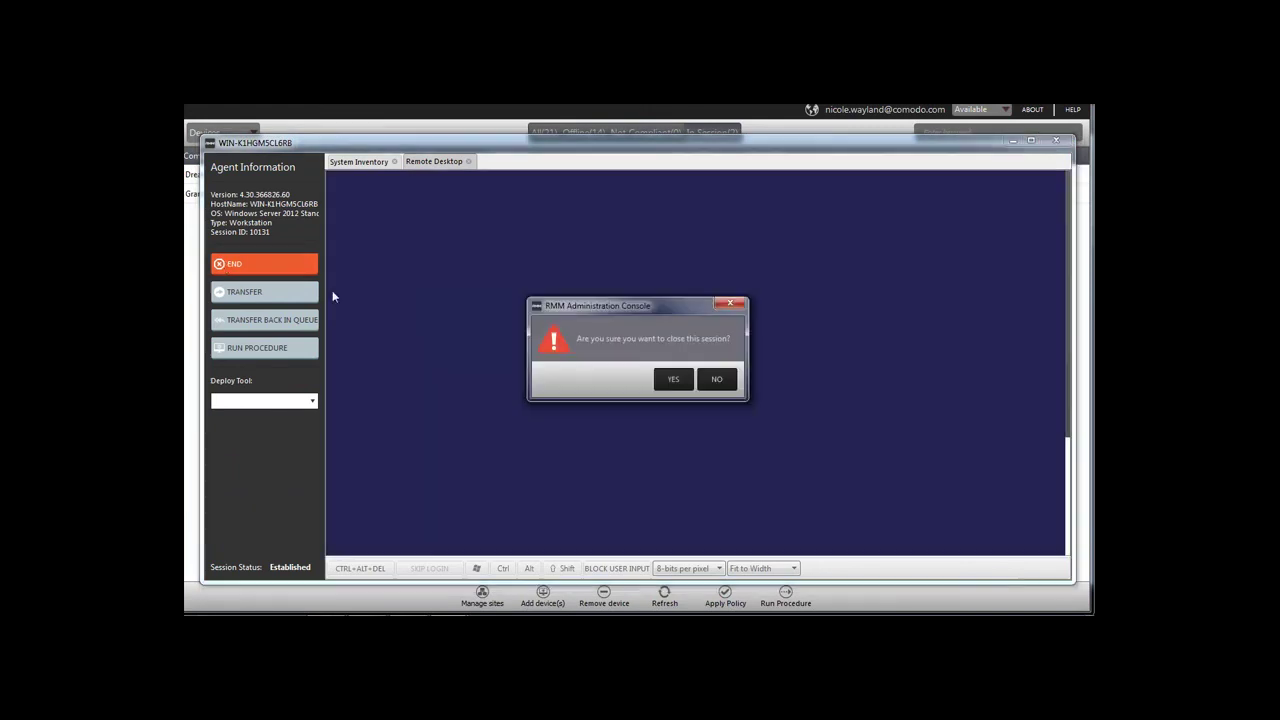
click(668, 380)
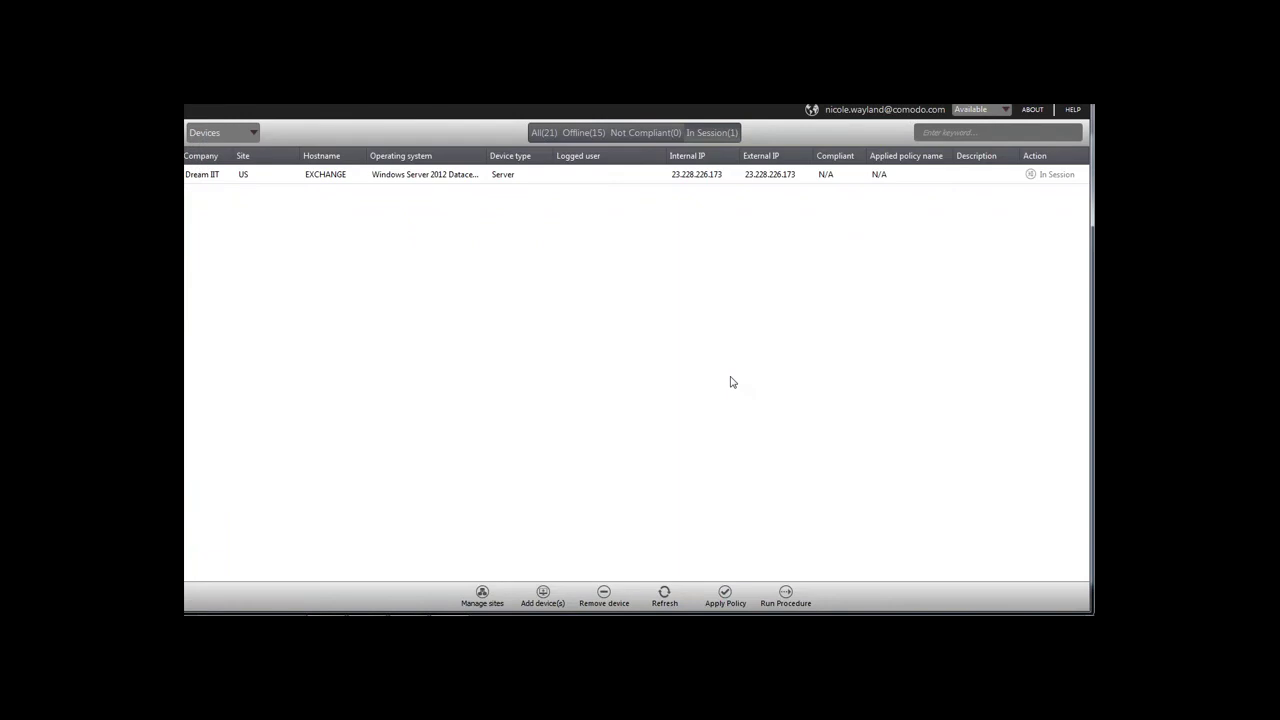
- Show All (21) devices, glance at the Comodo ONE modules page in Chrome, then return to RMM
click(543, 136)
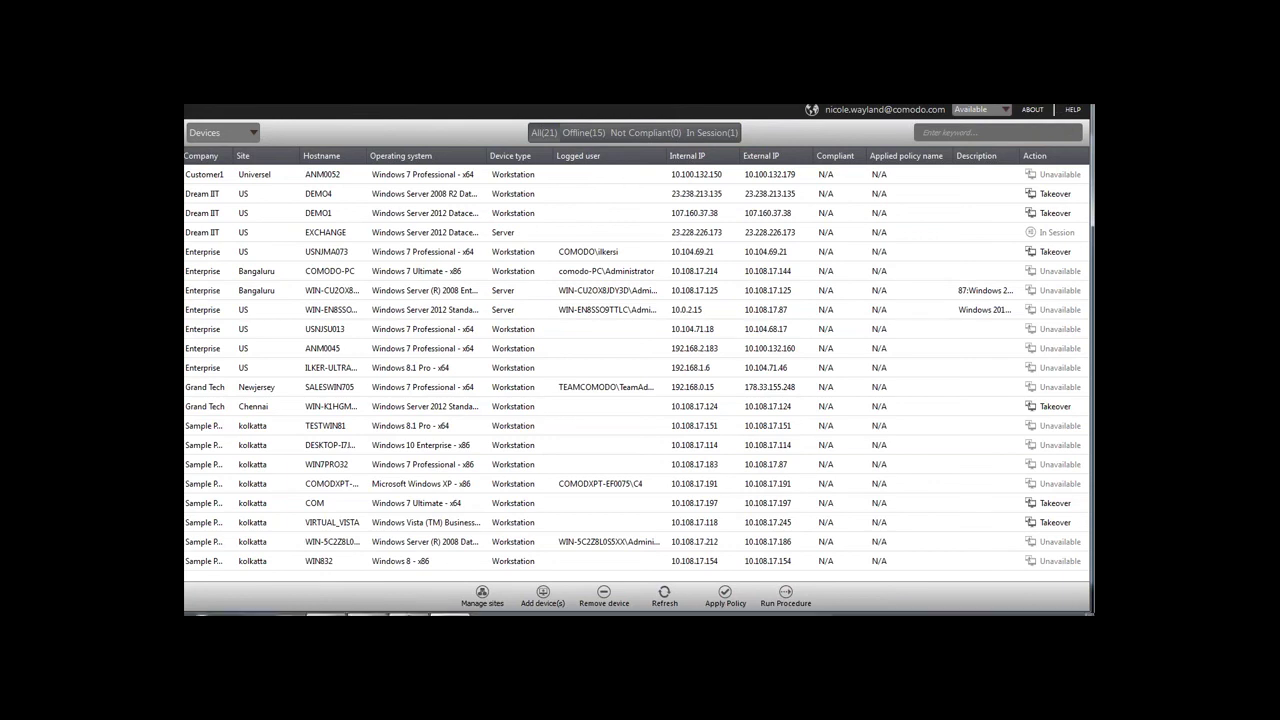
click(377, 603)
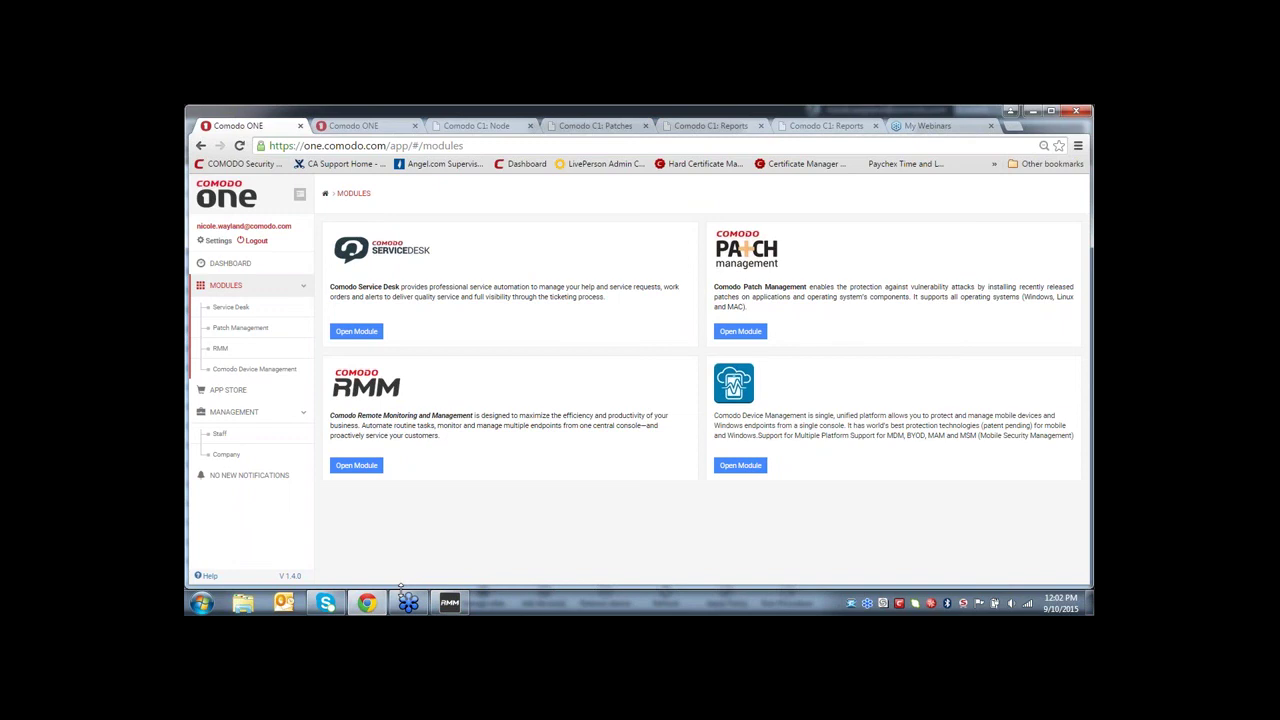
click(449, 602)
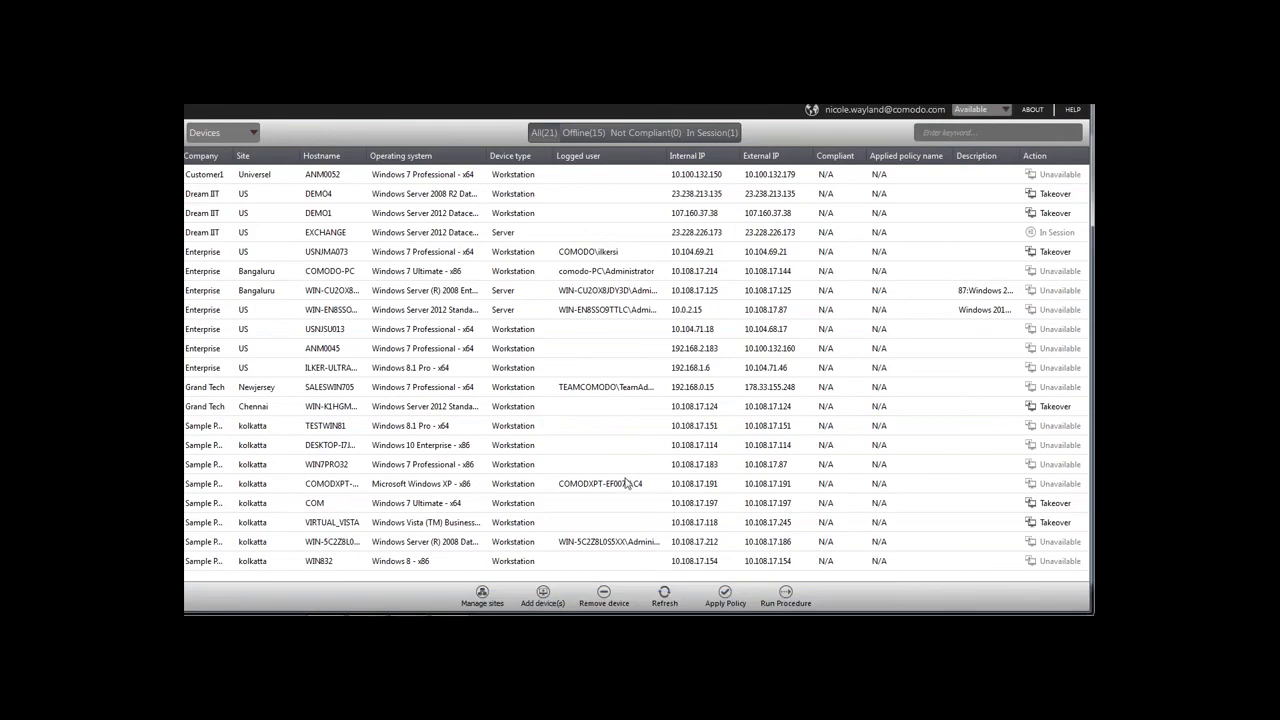
- Review the Enterprise company's sites in Manage sites, then take over the Grand Tech Chennai workstation
click(482, 596)
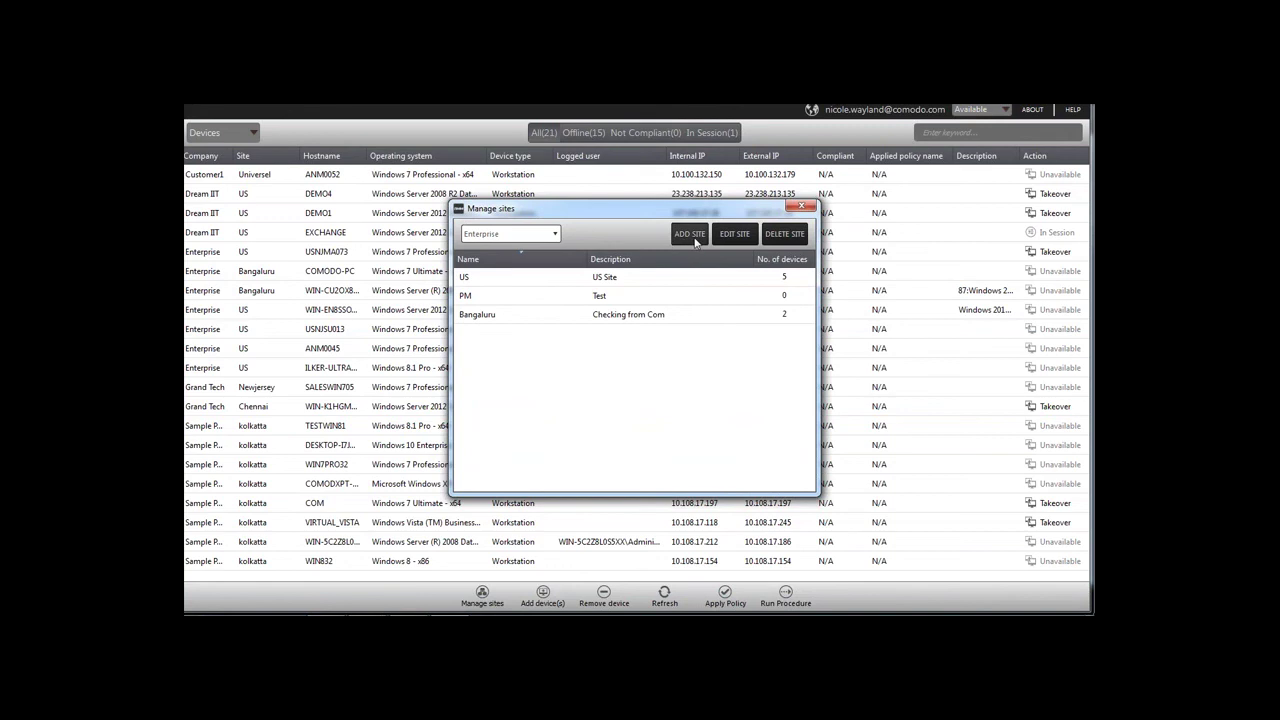
click(801, 206)
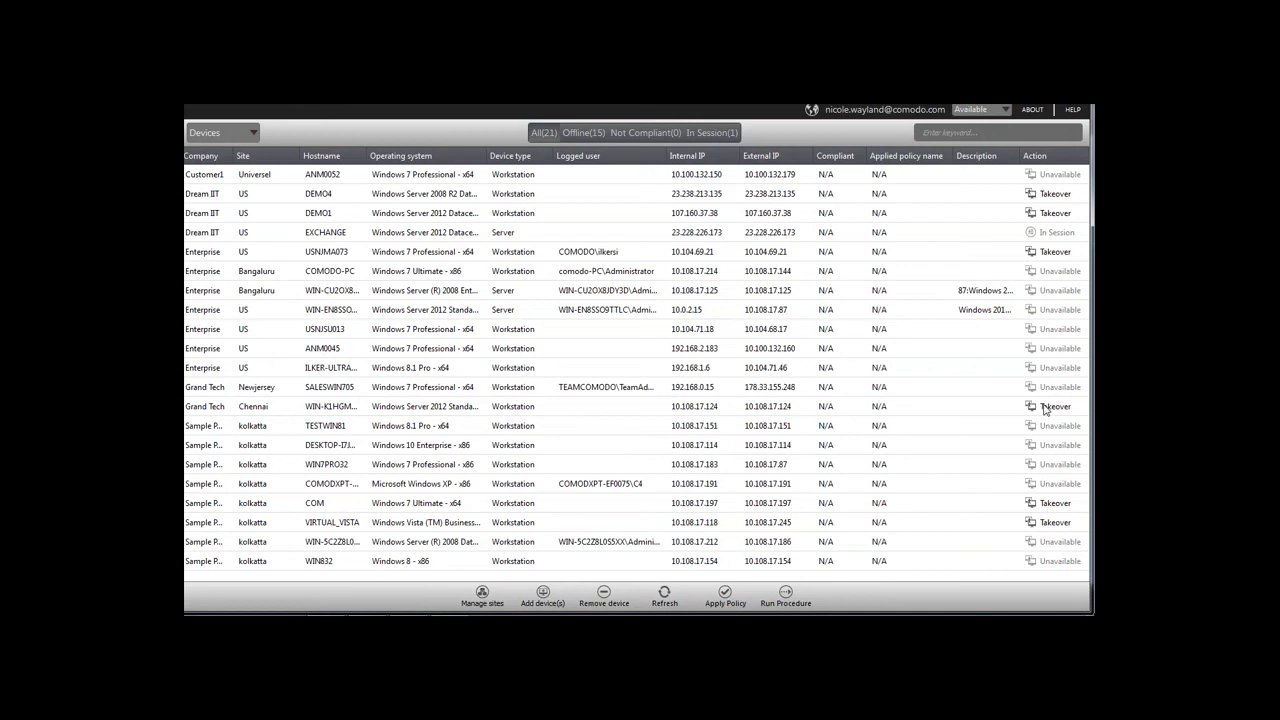
click(1044, 408)
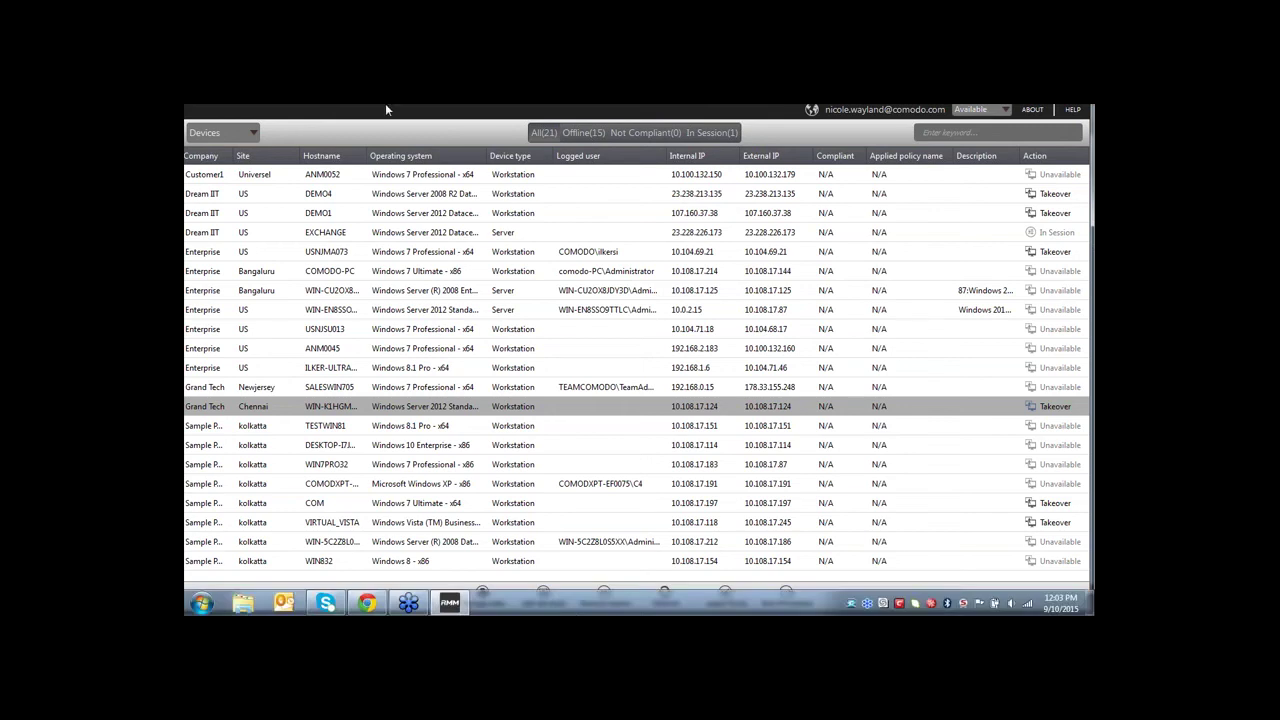
- Switch to the Procedures view and create a new procedure with an Application Installer action
click(252, 131)
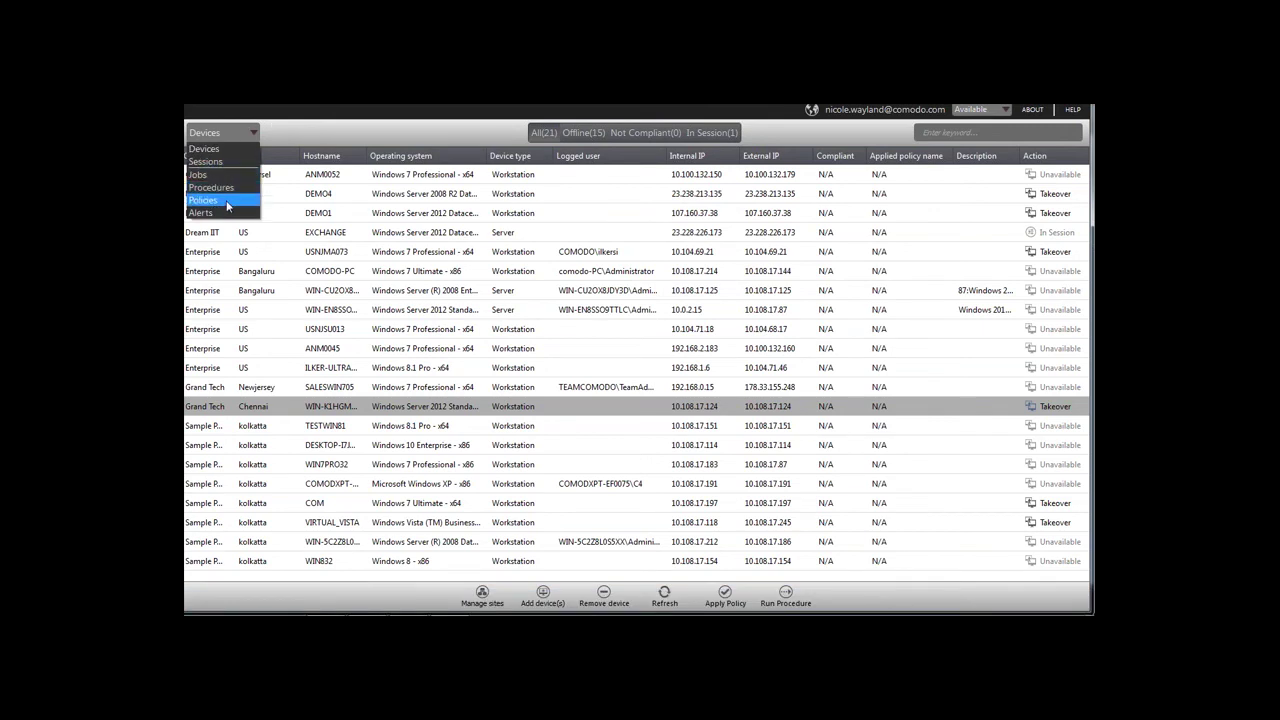
click(227, 192)
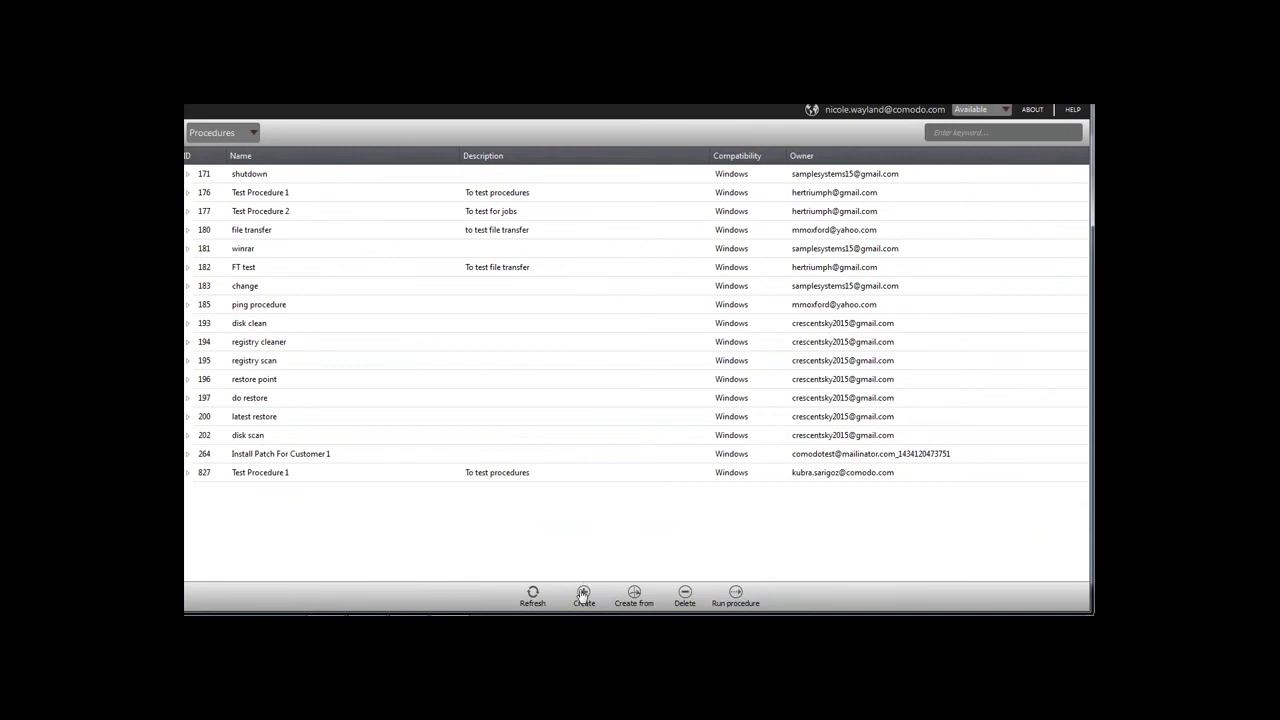
click(582, 594)
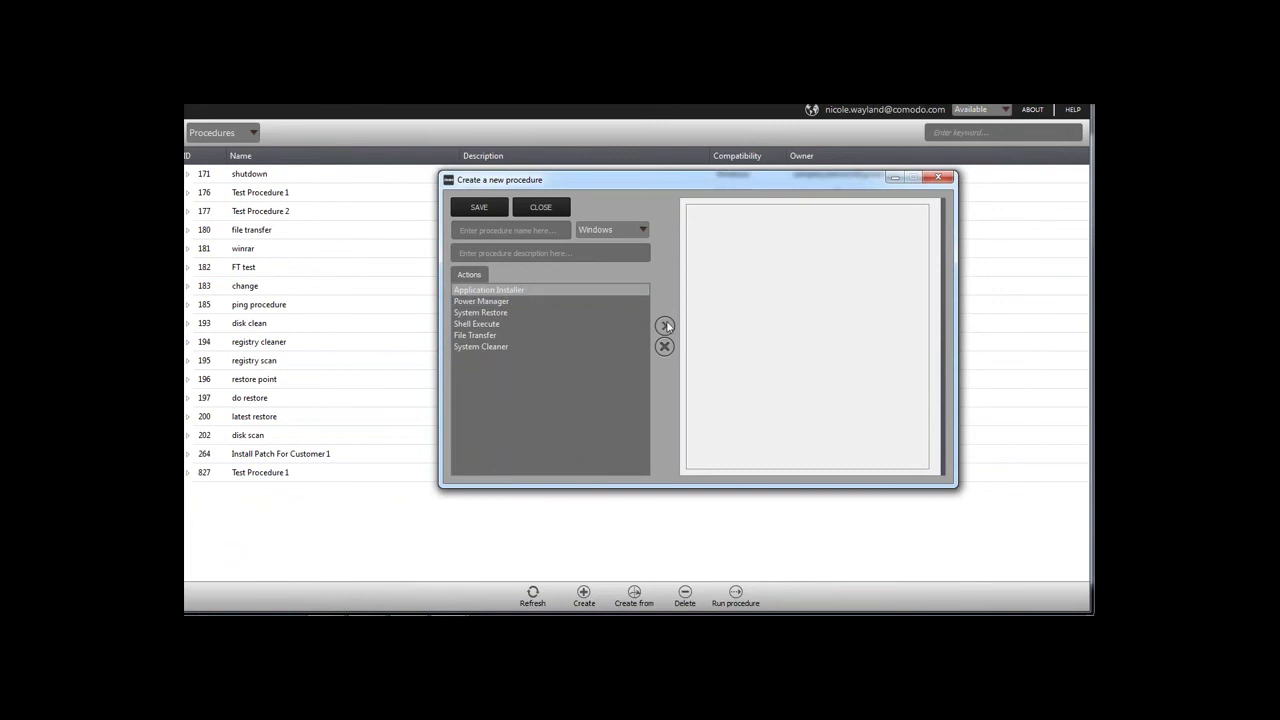
click(664, 325)
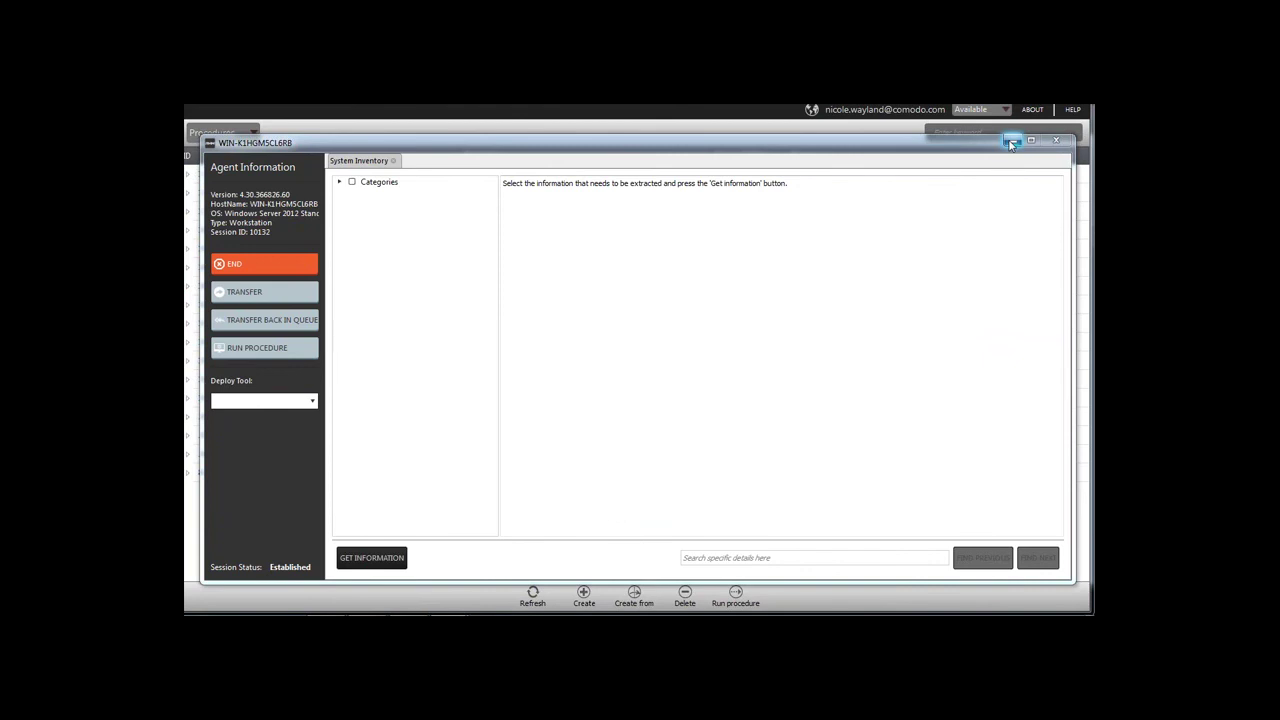
- Bring the Comodo ONE modules page in Chrome to the front
mouse_move(720, 608)
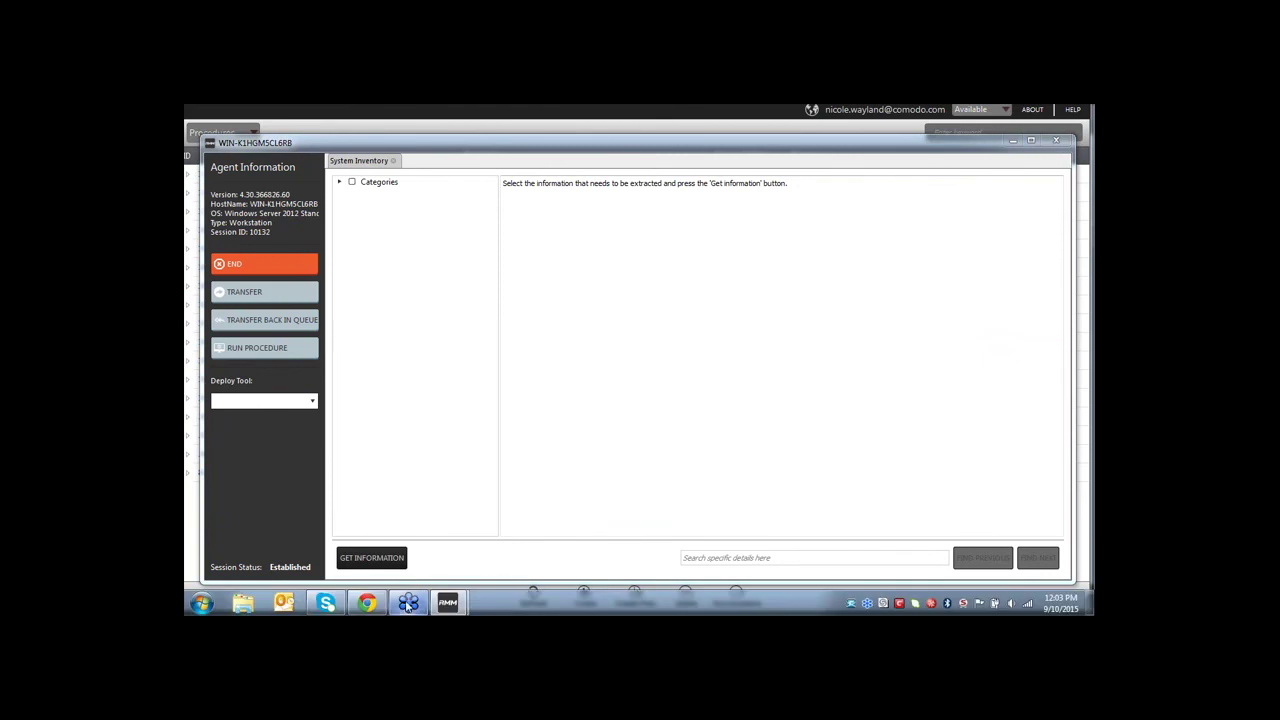
click(369, 603)
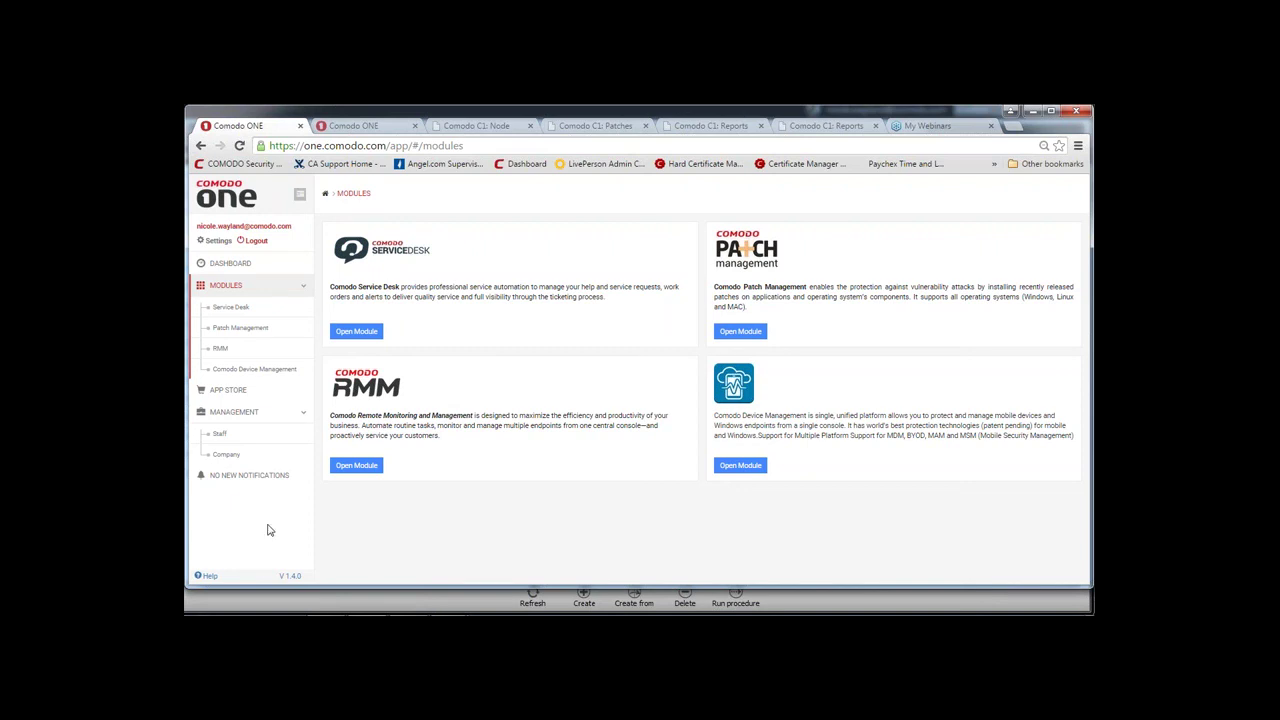
- Open the Patch Management module and show its Policies page, which has no scheduled patches
click(212, 577)
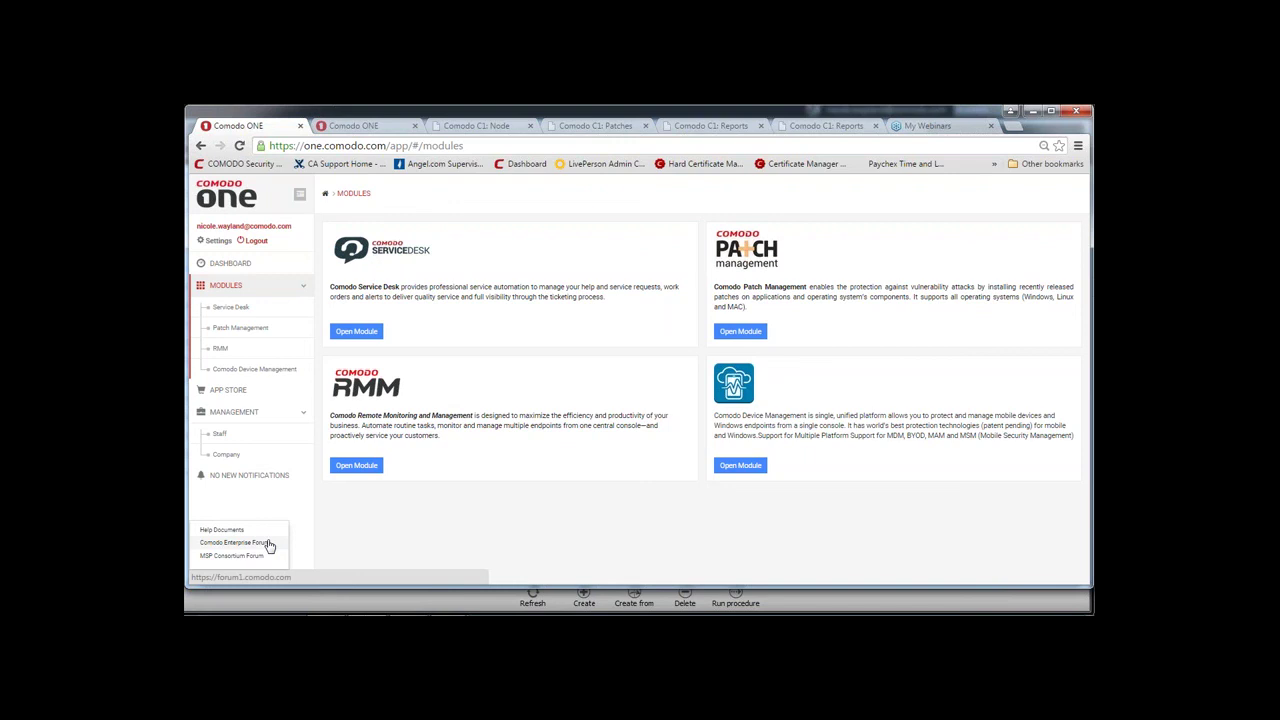
click(745, 331)
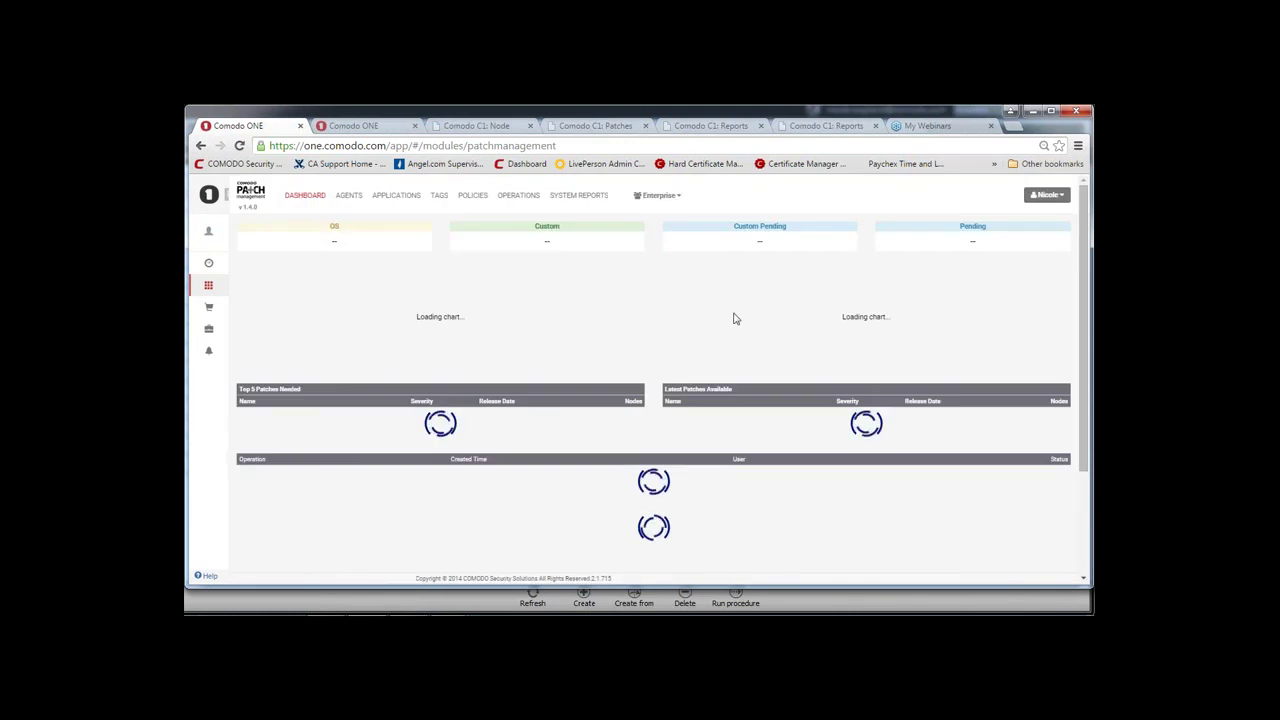
click(469, 197)
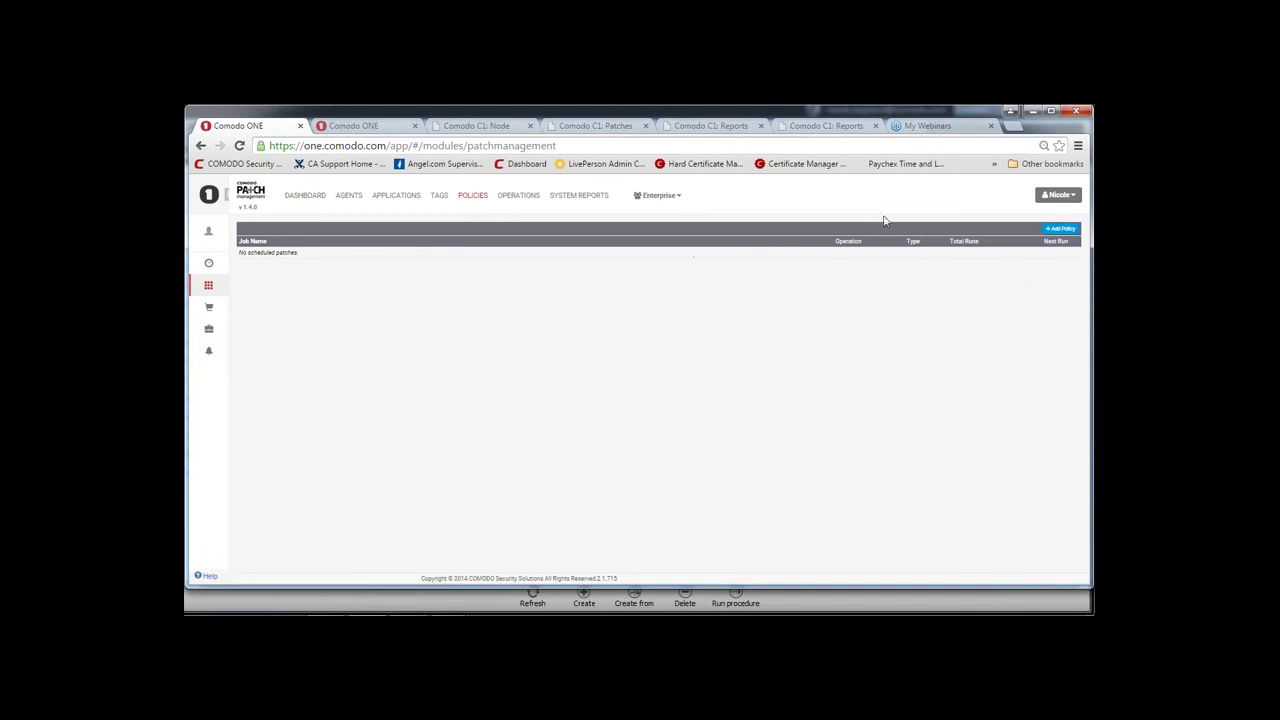
click(1045, 230)
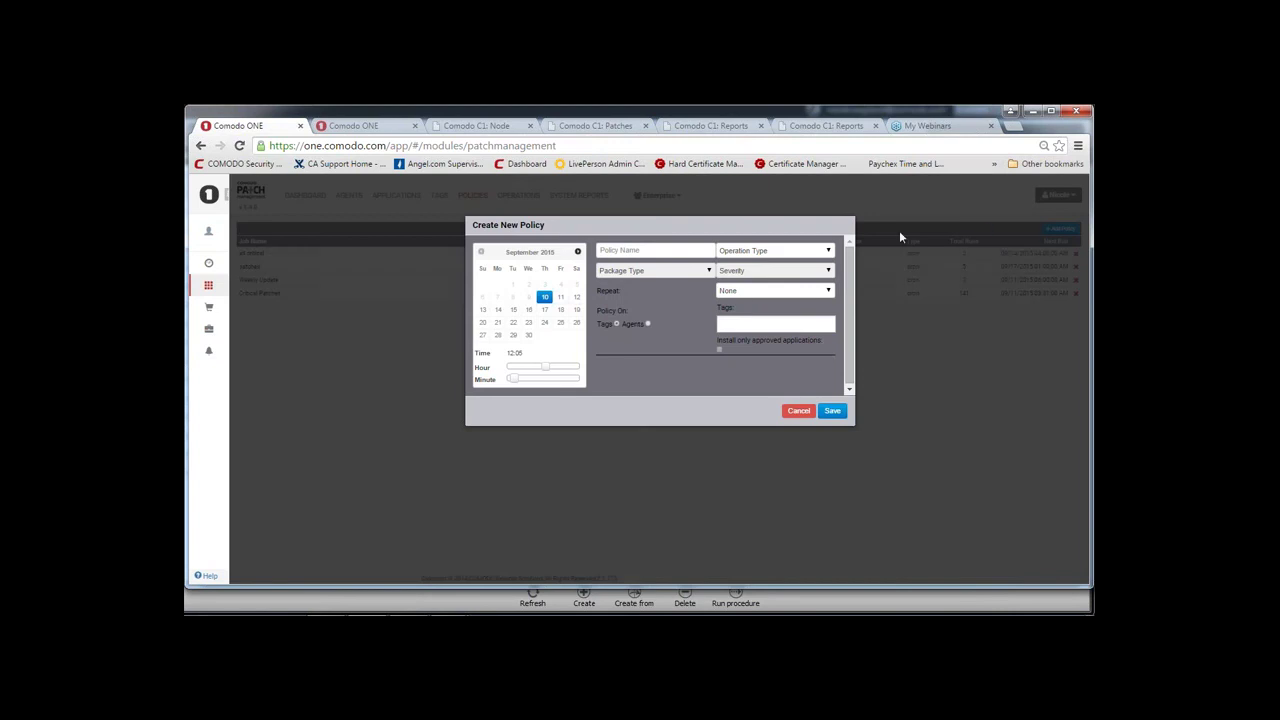
click(822, 251)
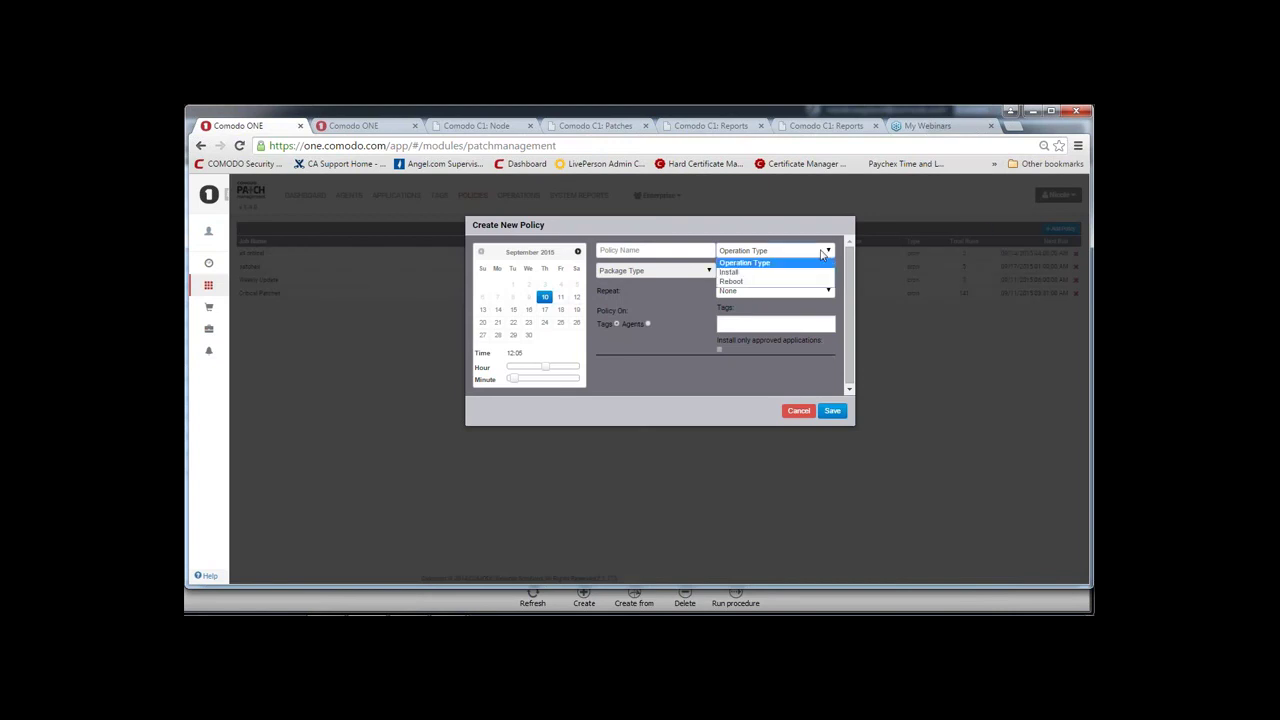
click(800, 262)
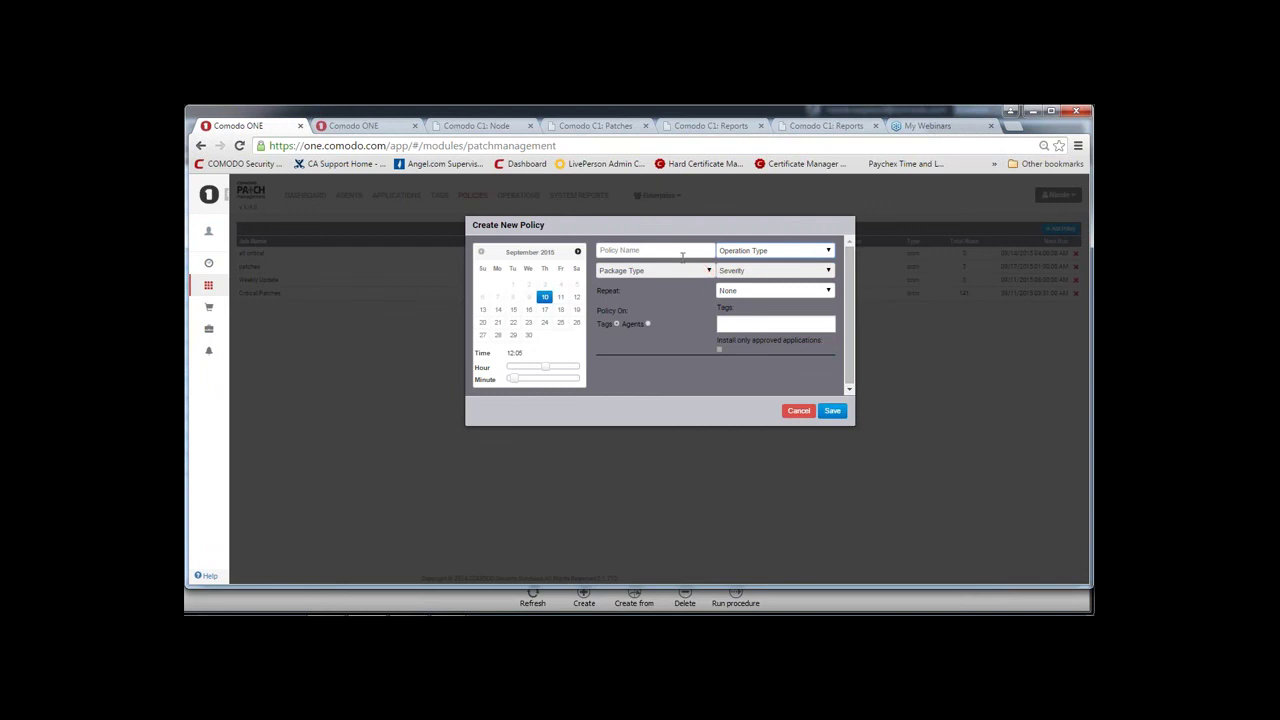
click(760, 291)
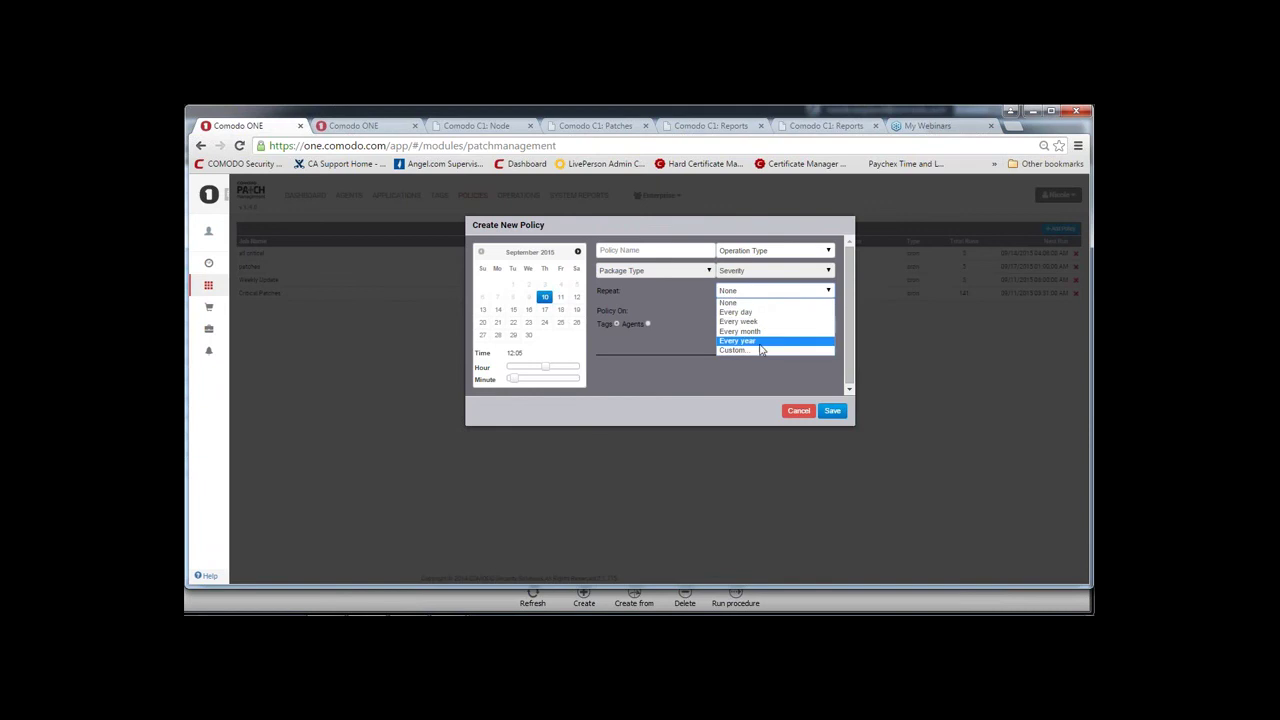
click(762, 389)
click(798, 411)
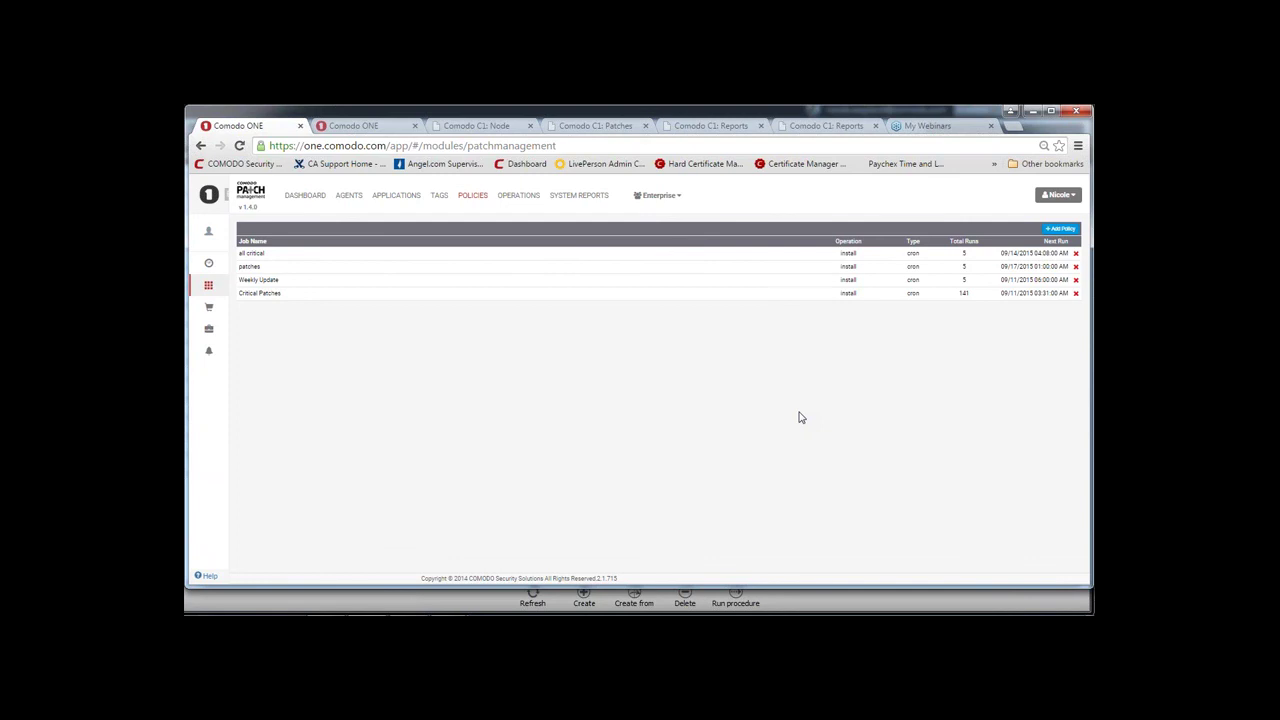
- In the second Comodo ONE tab, open the RMM module's Devices list and show ANM0052's details
click(366, 128)
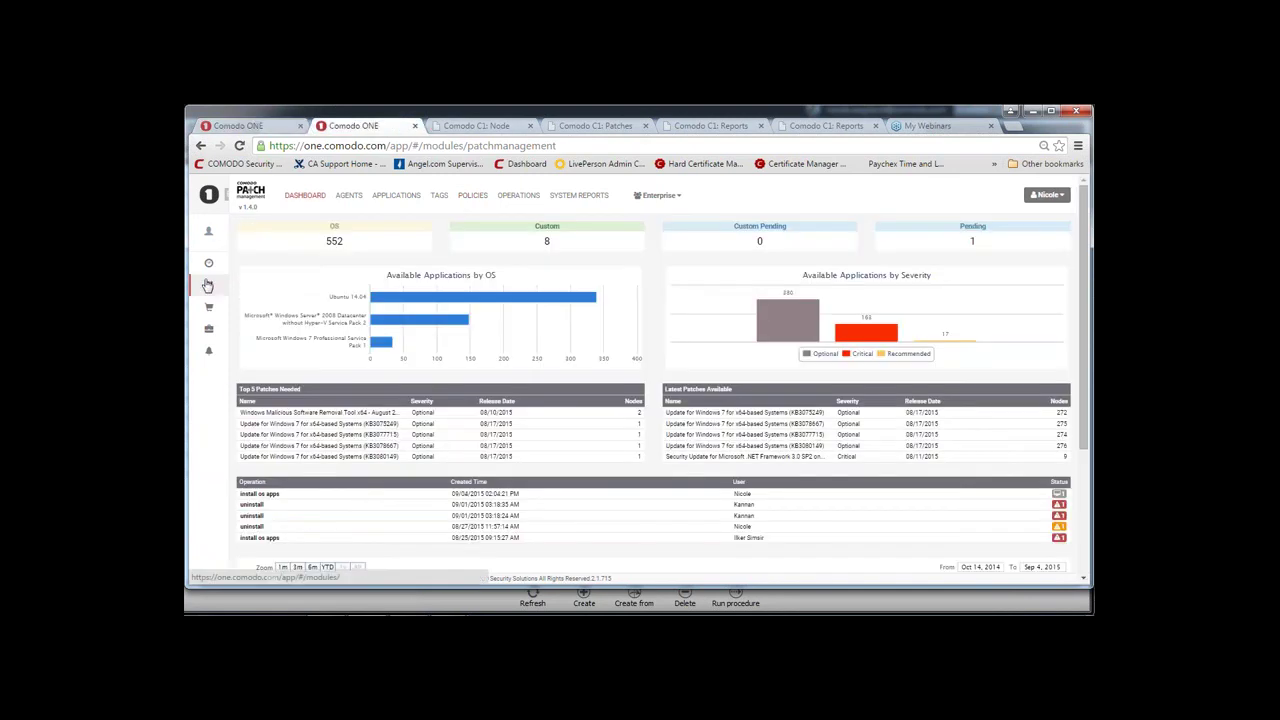
click(208, 286)
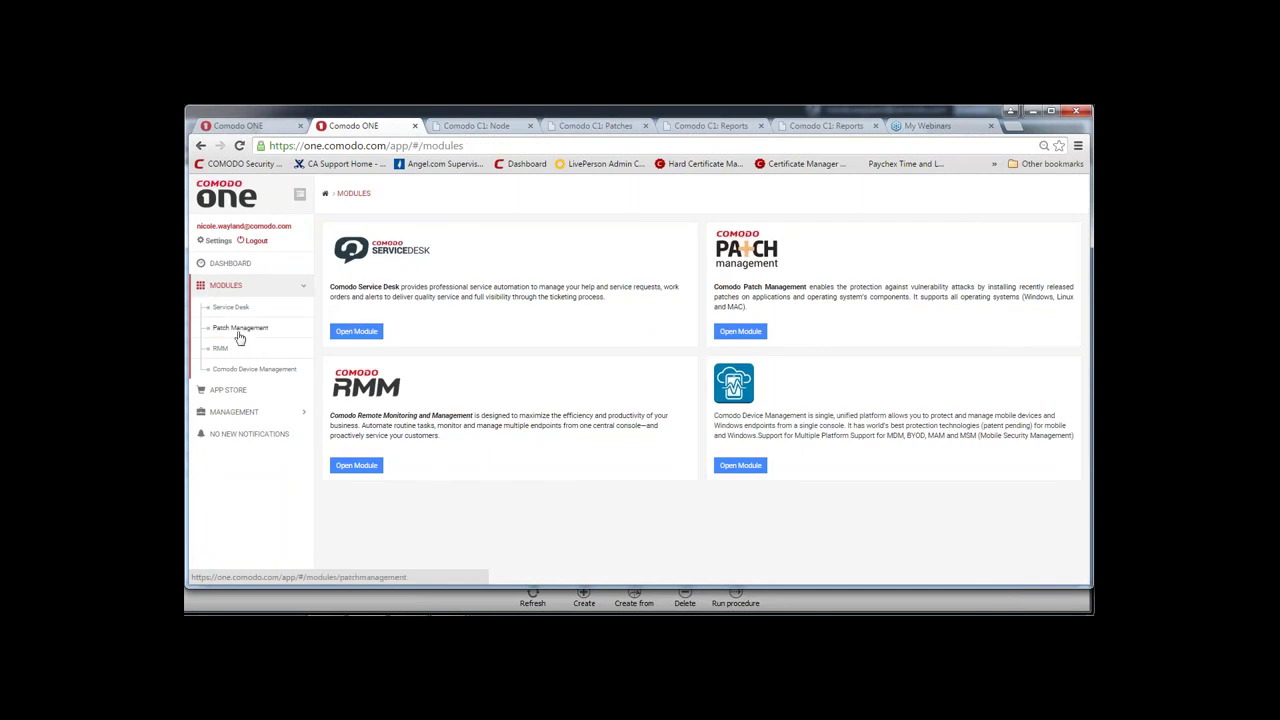
click(357, 466)
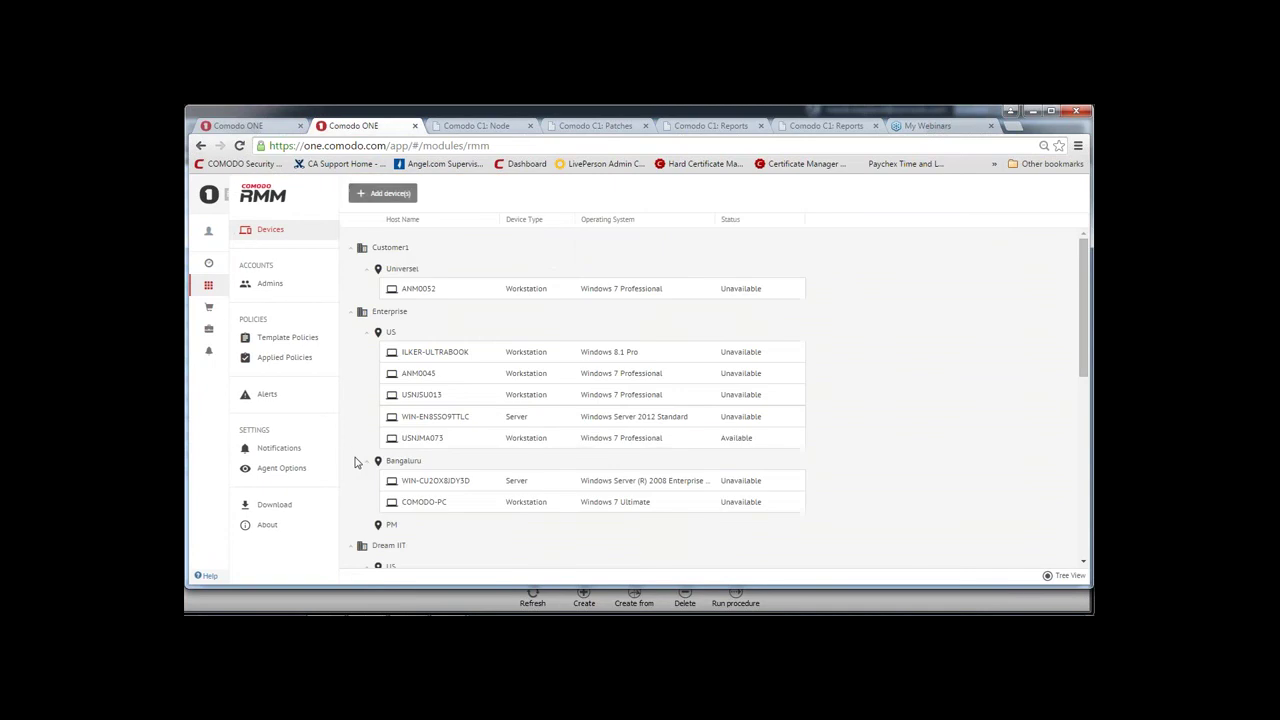
click(265, 396)
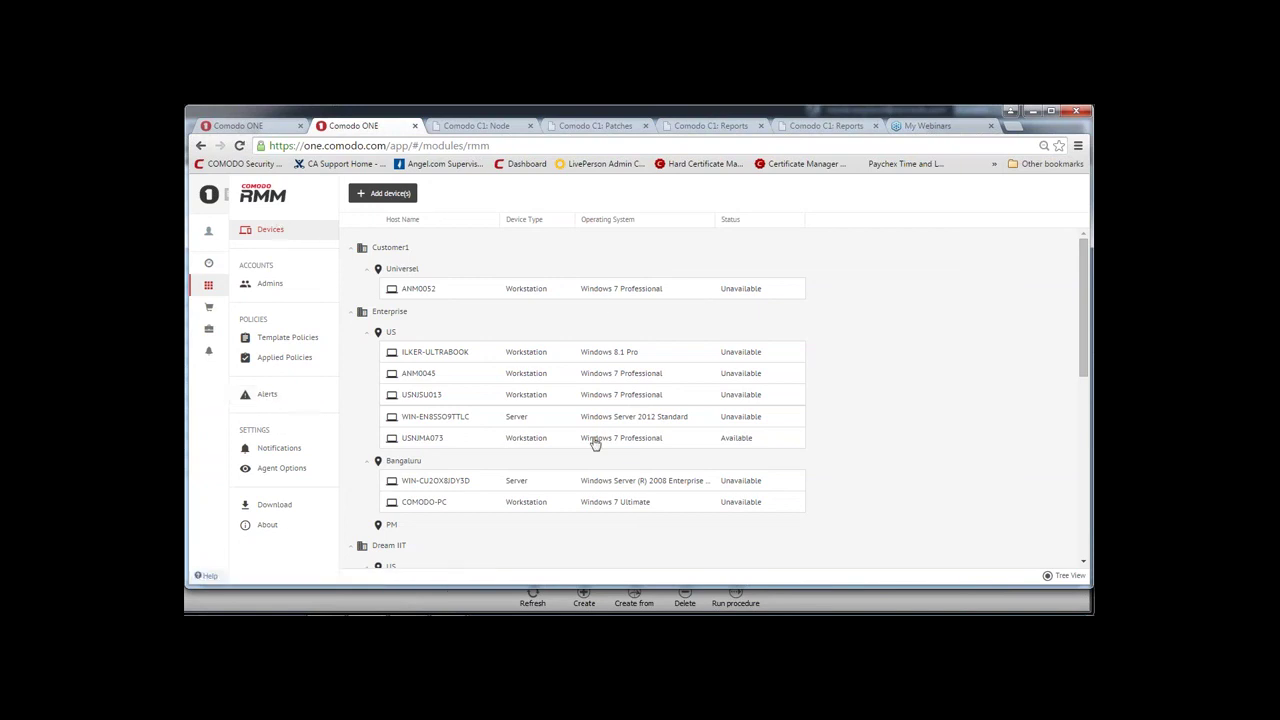
click(622, 292)
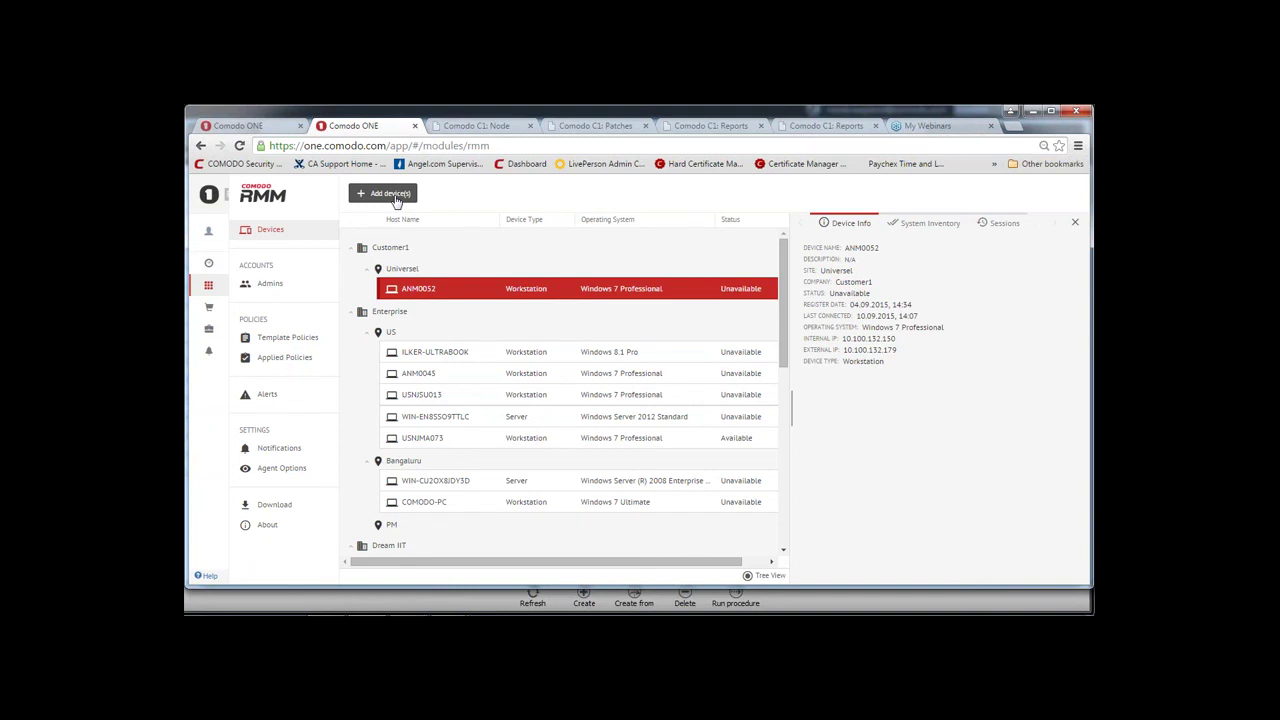
- Return to the Modules overview and browse the App Store listing MSSP Platform, KoruMail and Korugan VM
click(208, 289)
click(212, 390)
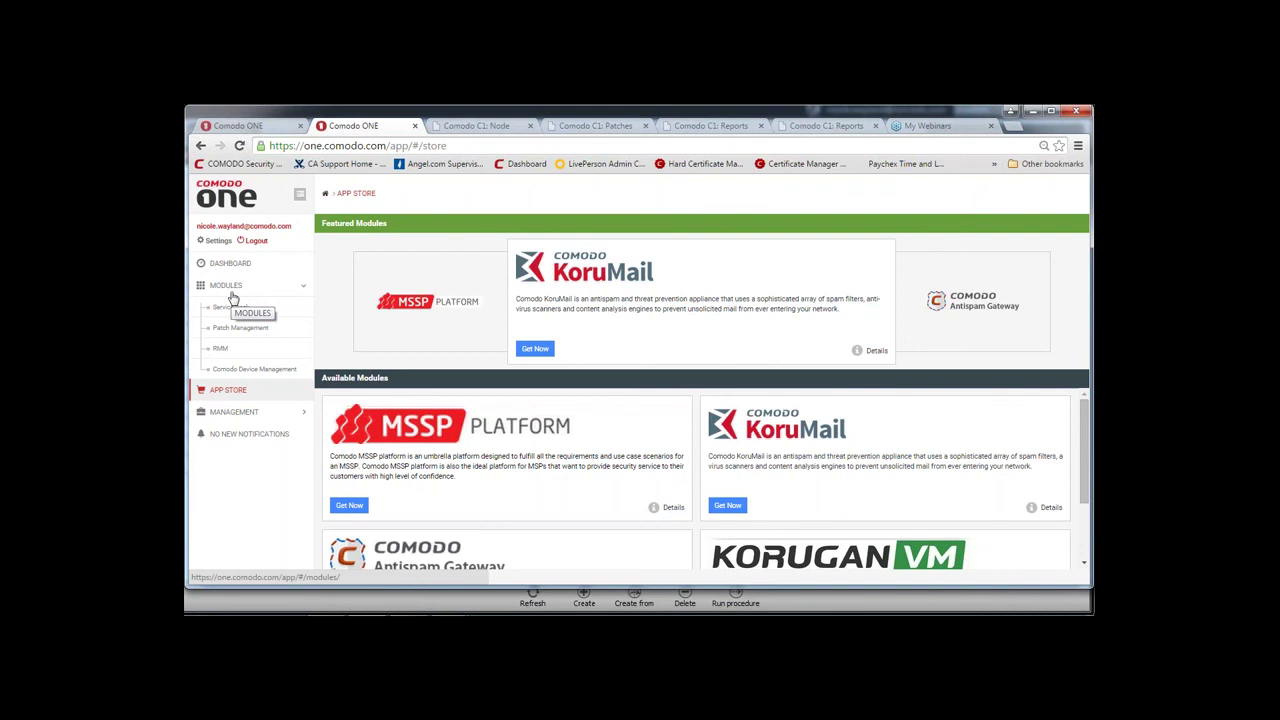
- In the first Comodo ONE tab, open the RMM module and display workstation ANM0052's device info
click(278, 127)
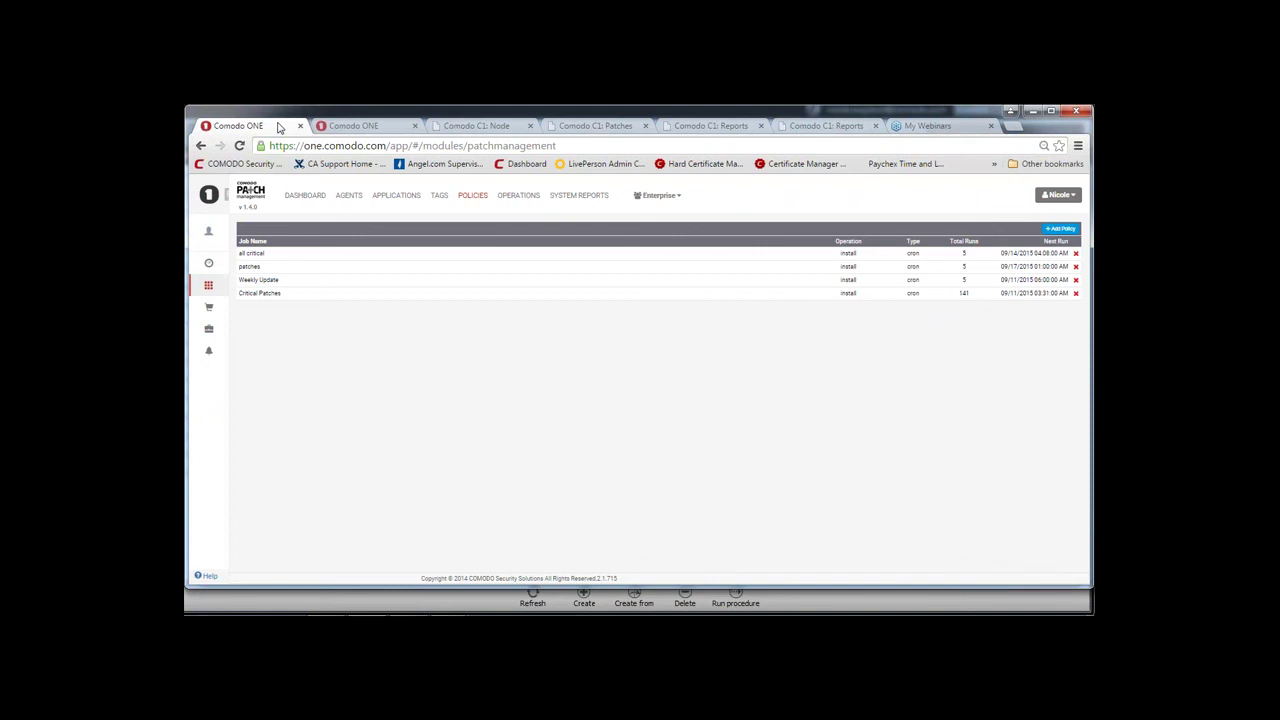
click(212, 286)
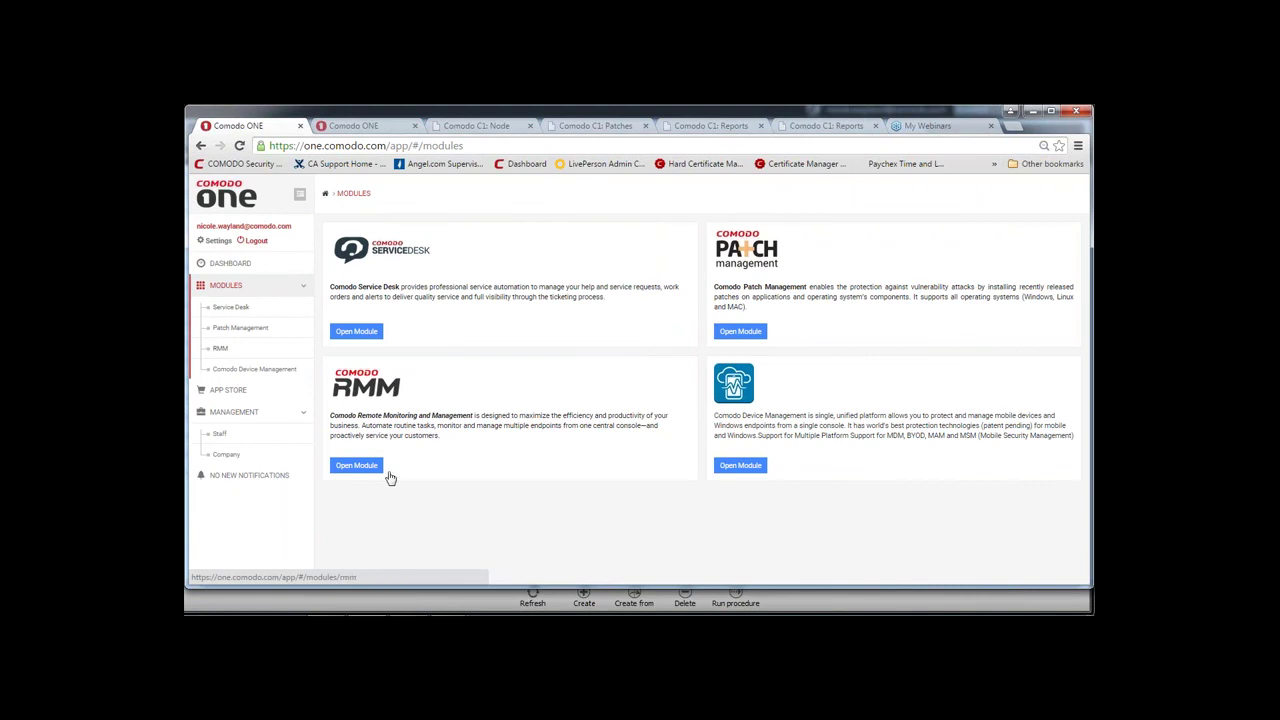
click(356, 468)
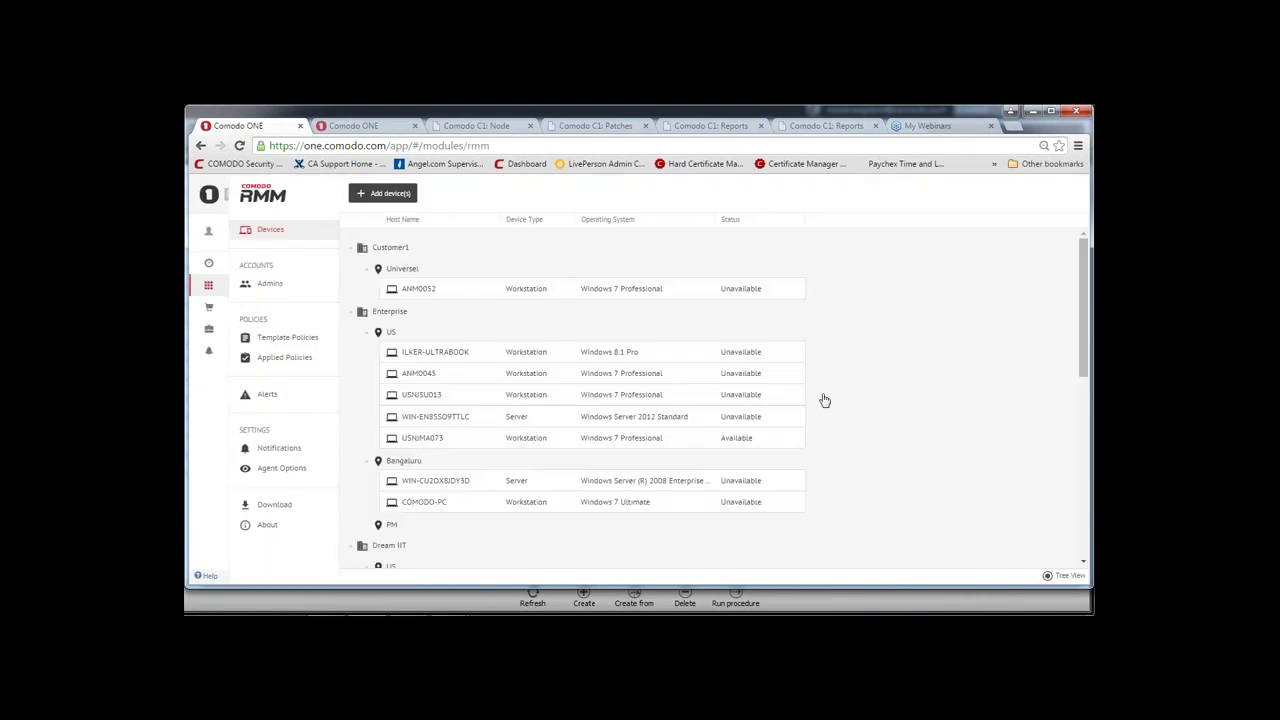
click(470, 297)
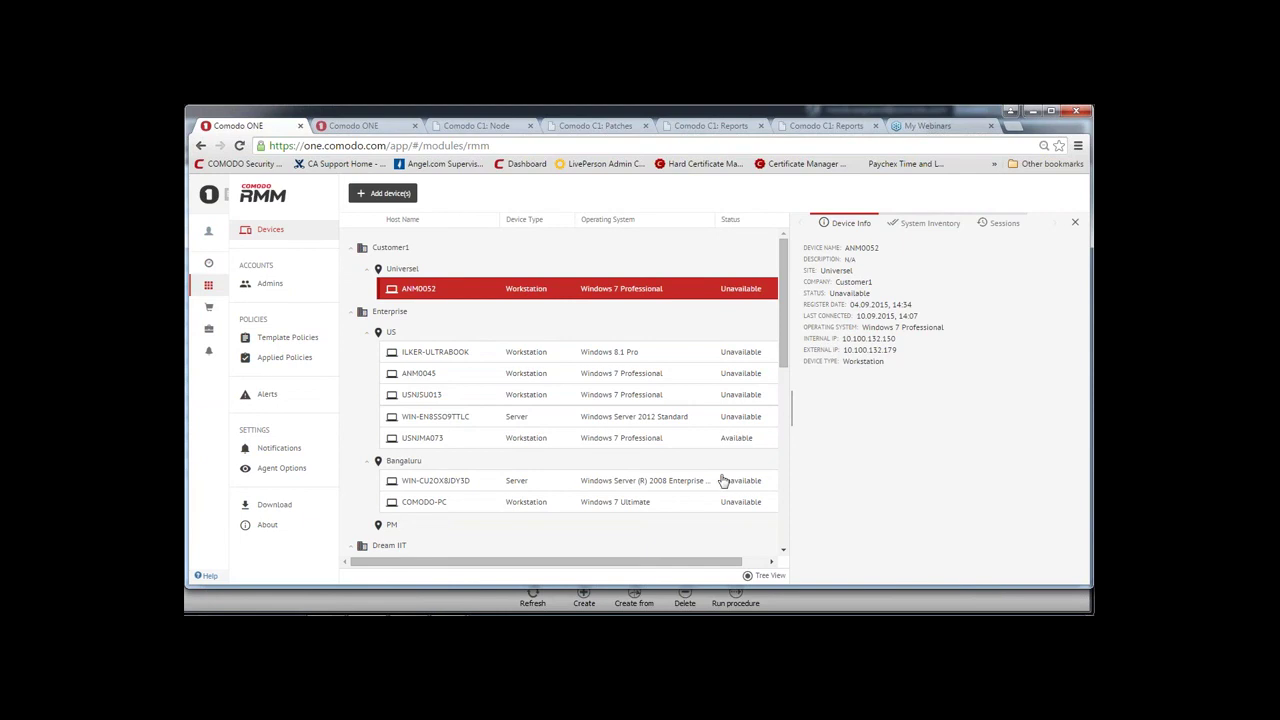
- Select workstation USNIMA073 and toggle between Device Info and System Inventory, ending on System Inventory
click(733, 438)
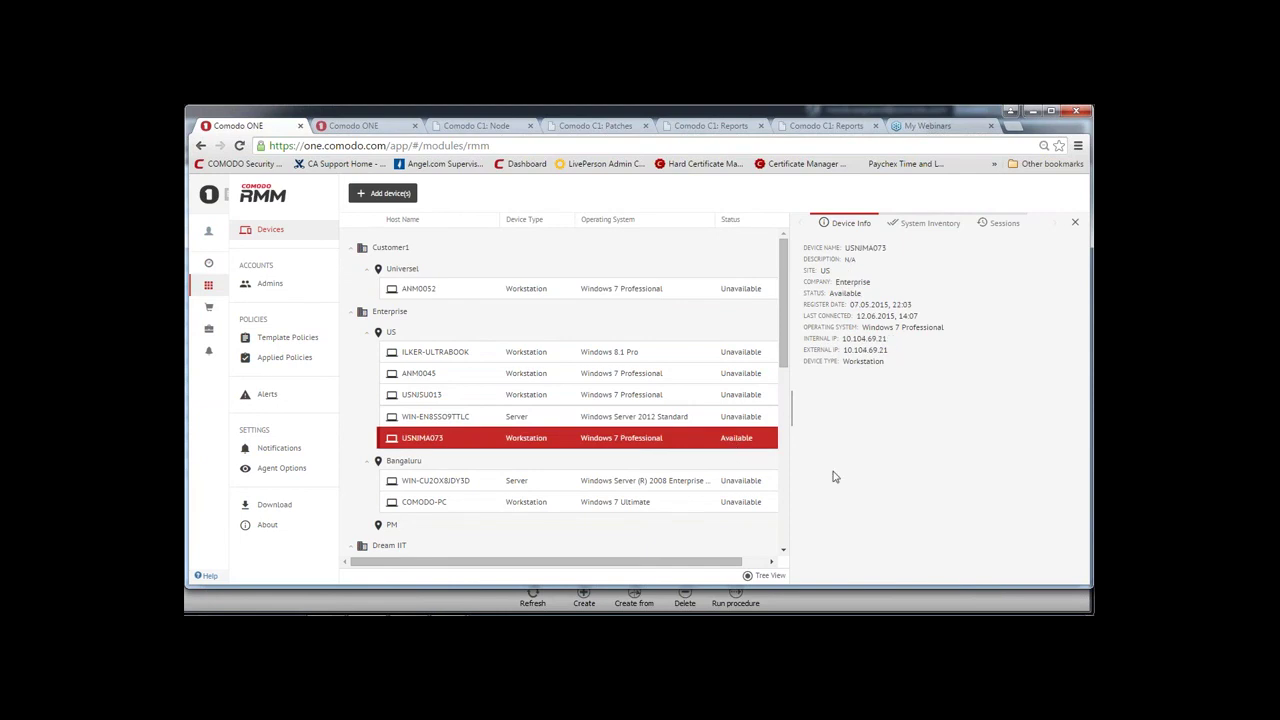
click(921, 230)
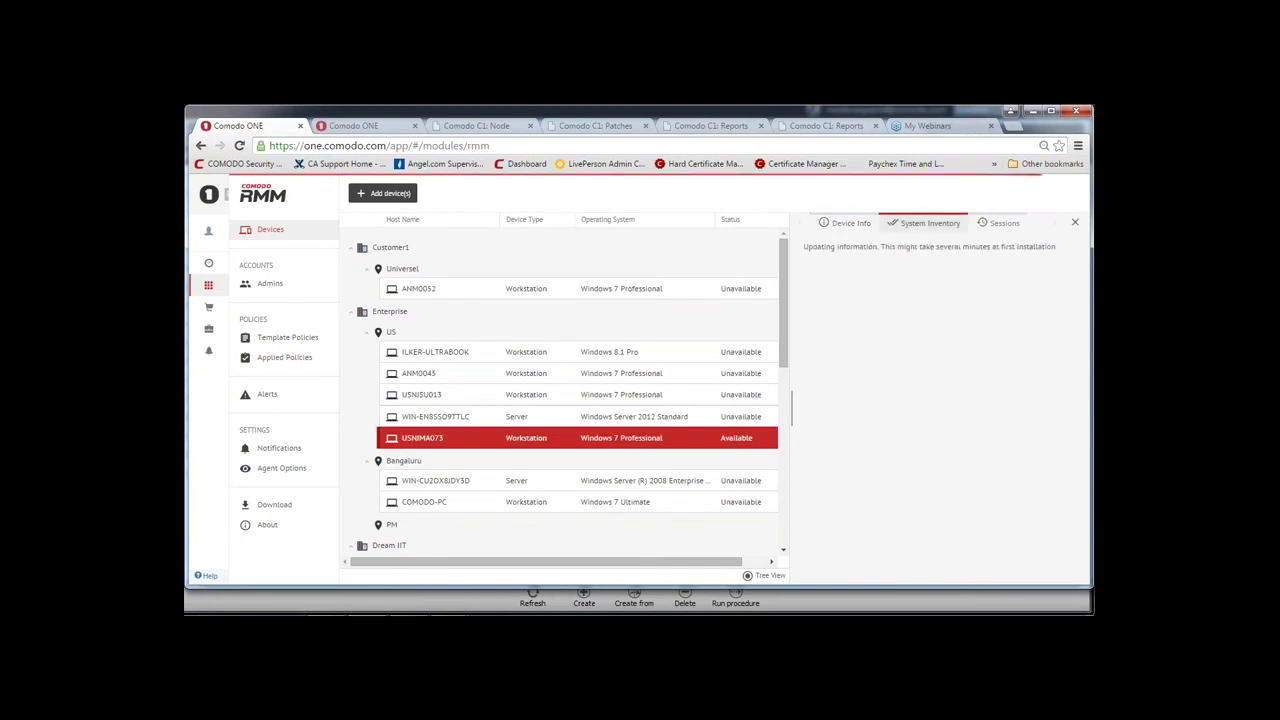
click(911, 229)
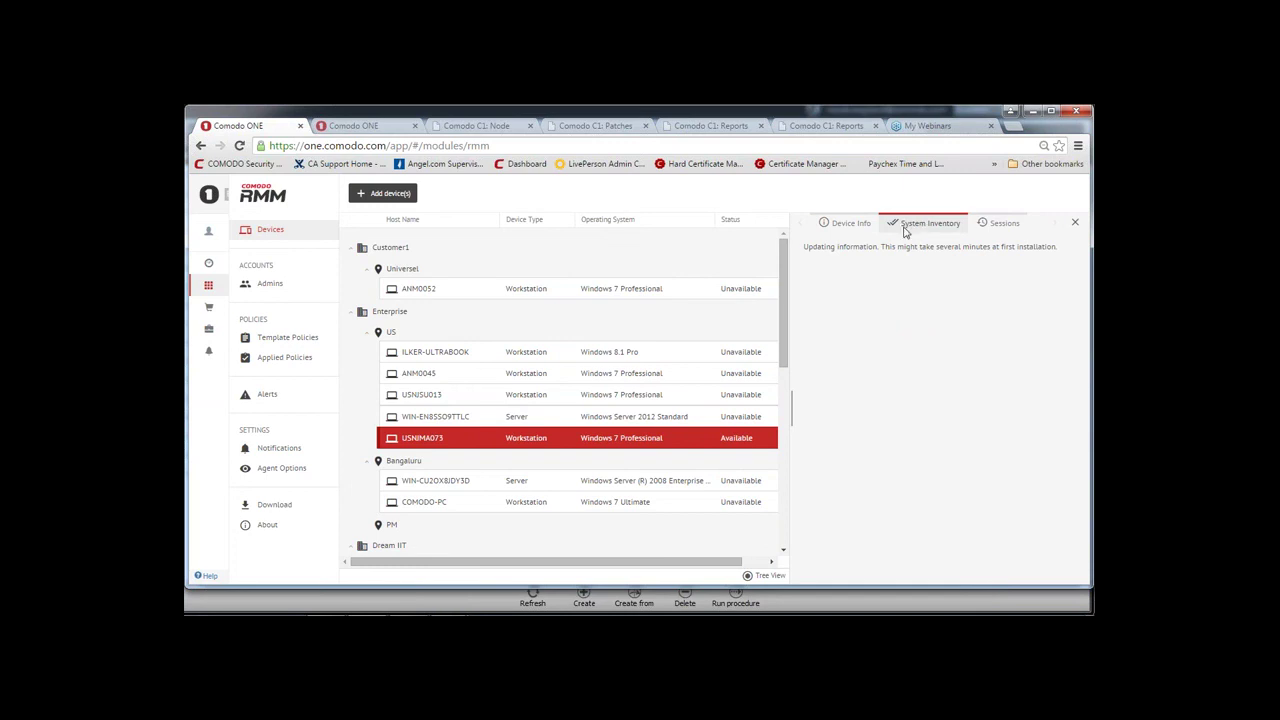
click(845, 225)
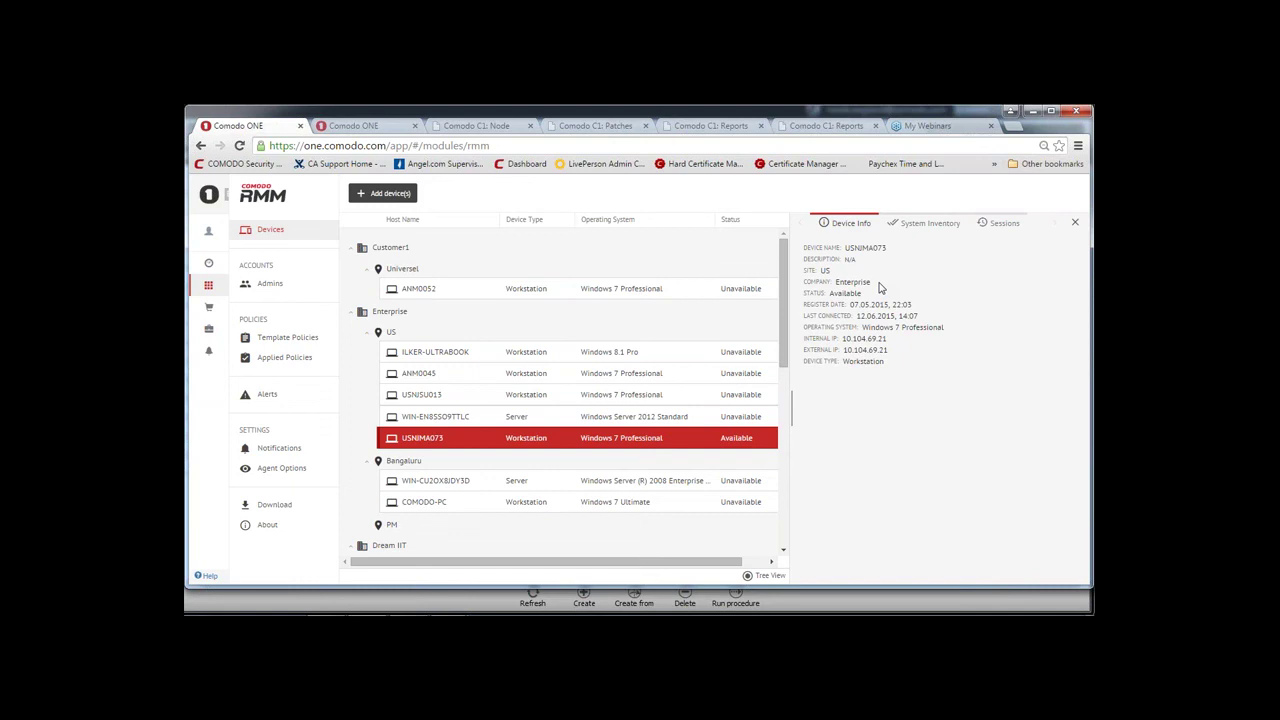
click(918, 224)
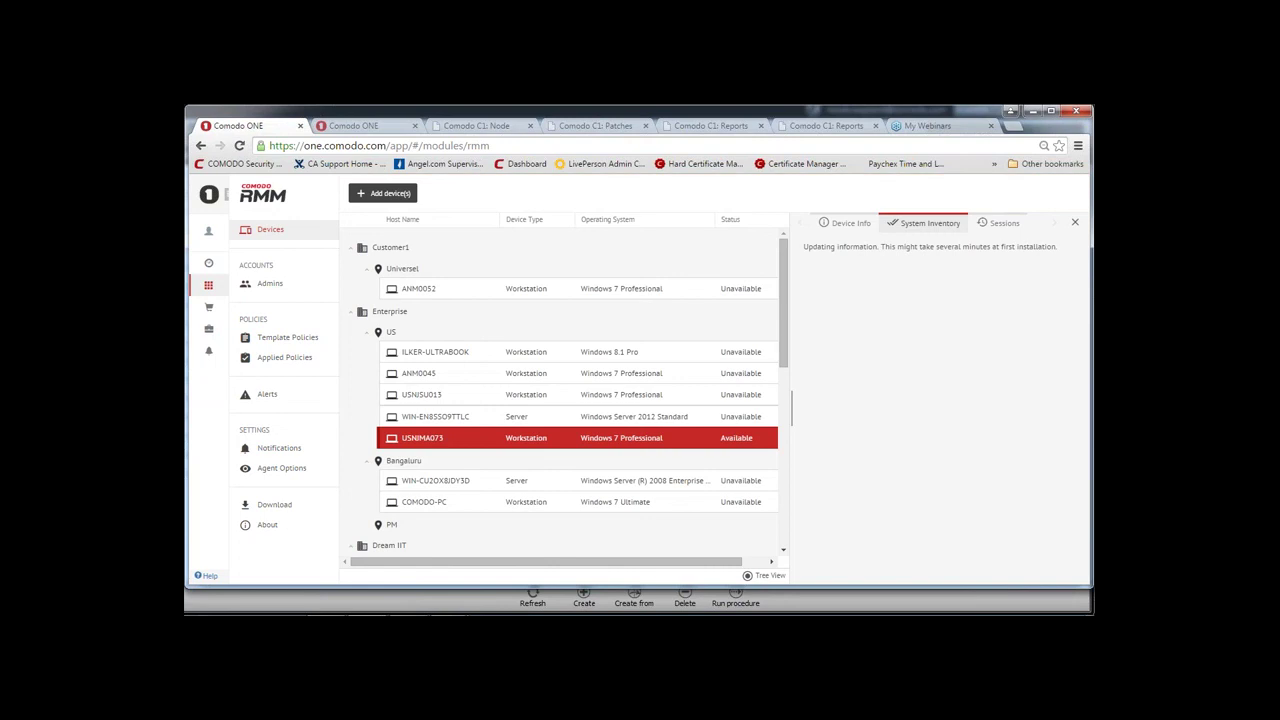
- Go back to Device Info, then open the Comodo ONE Dashboard from the expanded sidebar menu
click(860, 224)
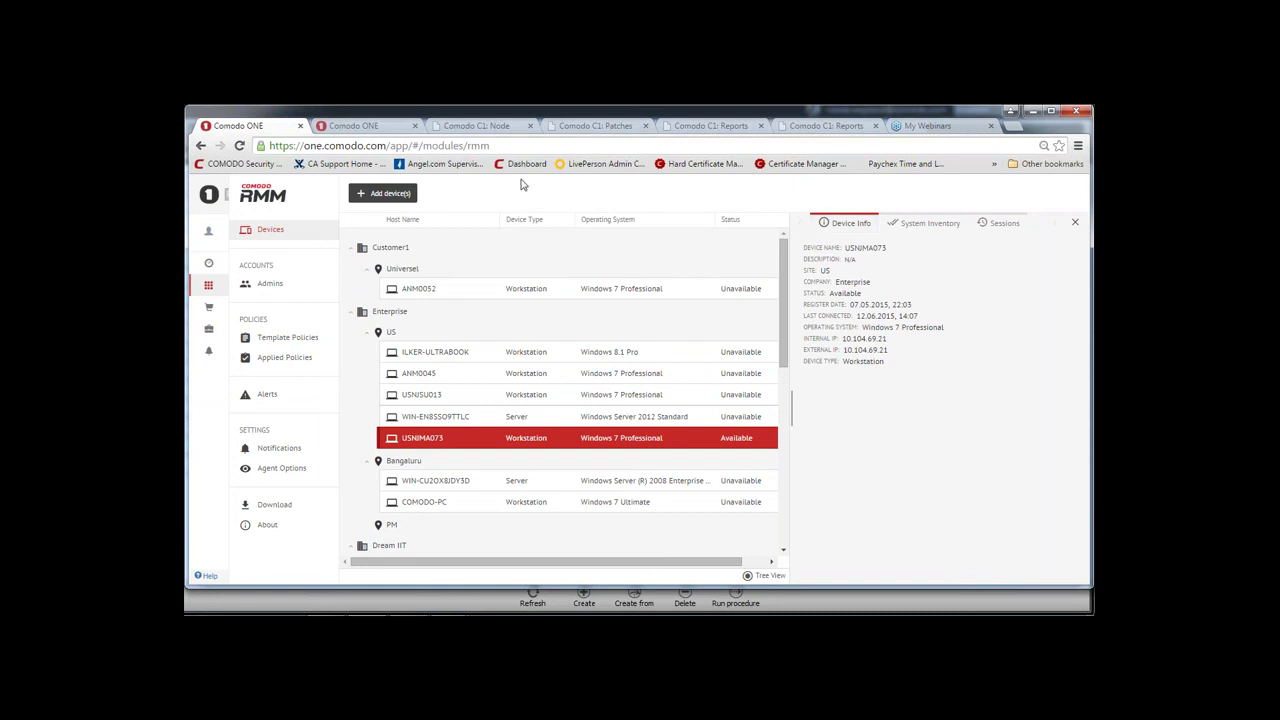
click(227, 197)
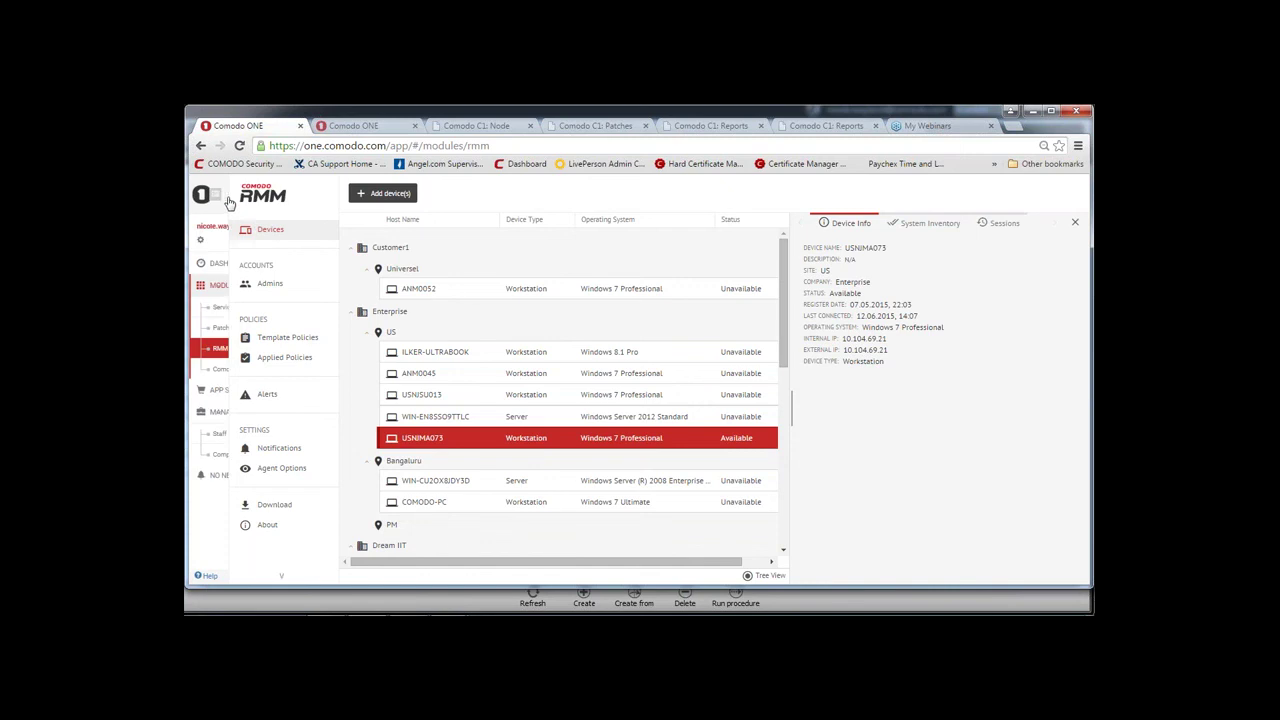
click(247, 268)
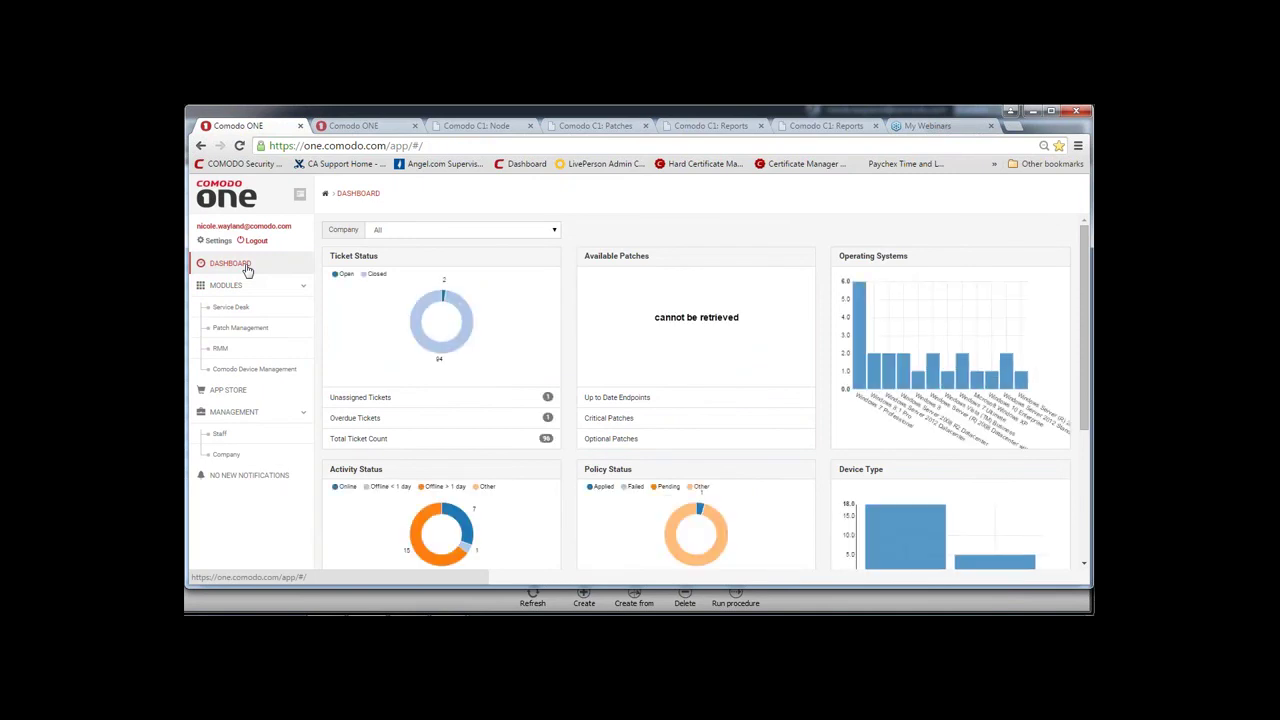
- Scroll down the Dashboard page toward the Management section
scroll(825, 383, down, 2)
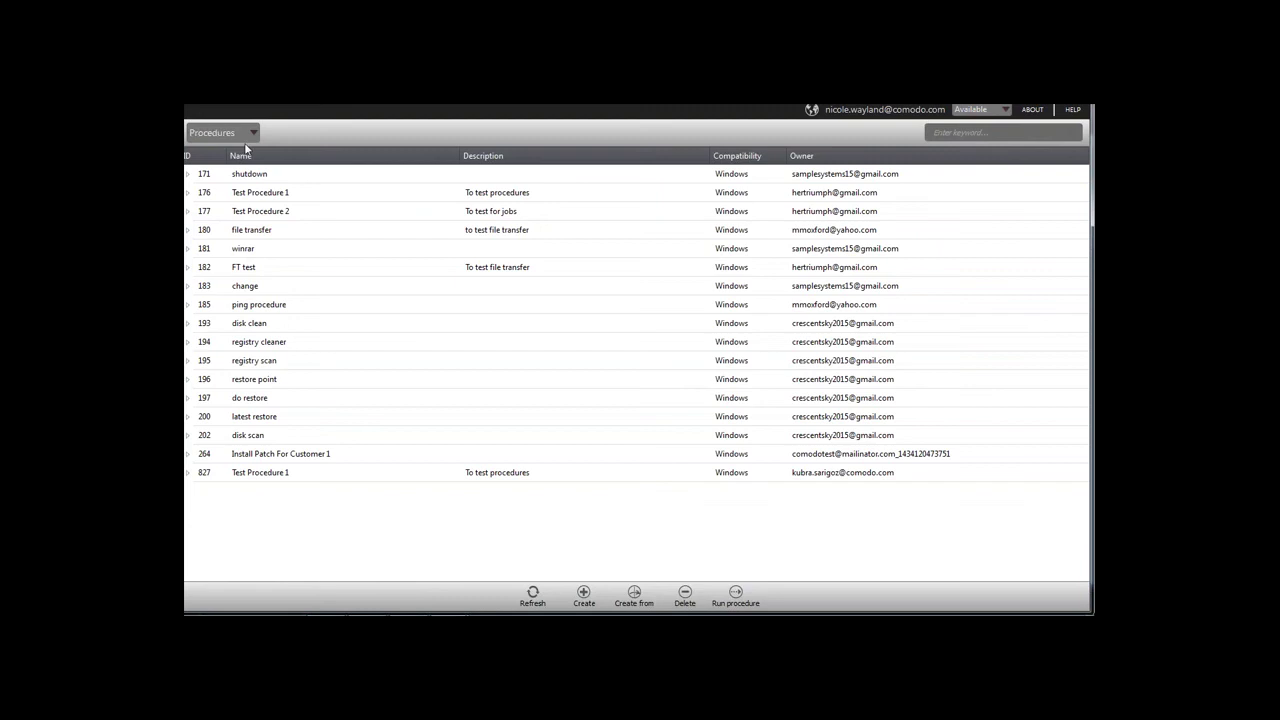
- List devices instead of procedures and briefly check the Manage sites window
click(245, 134)
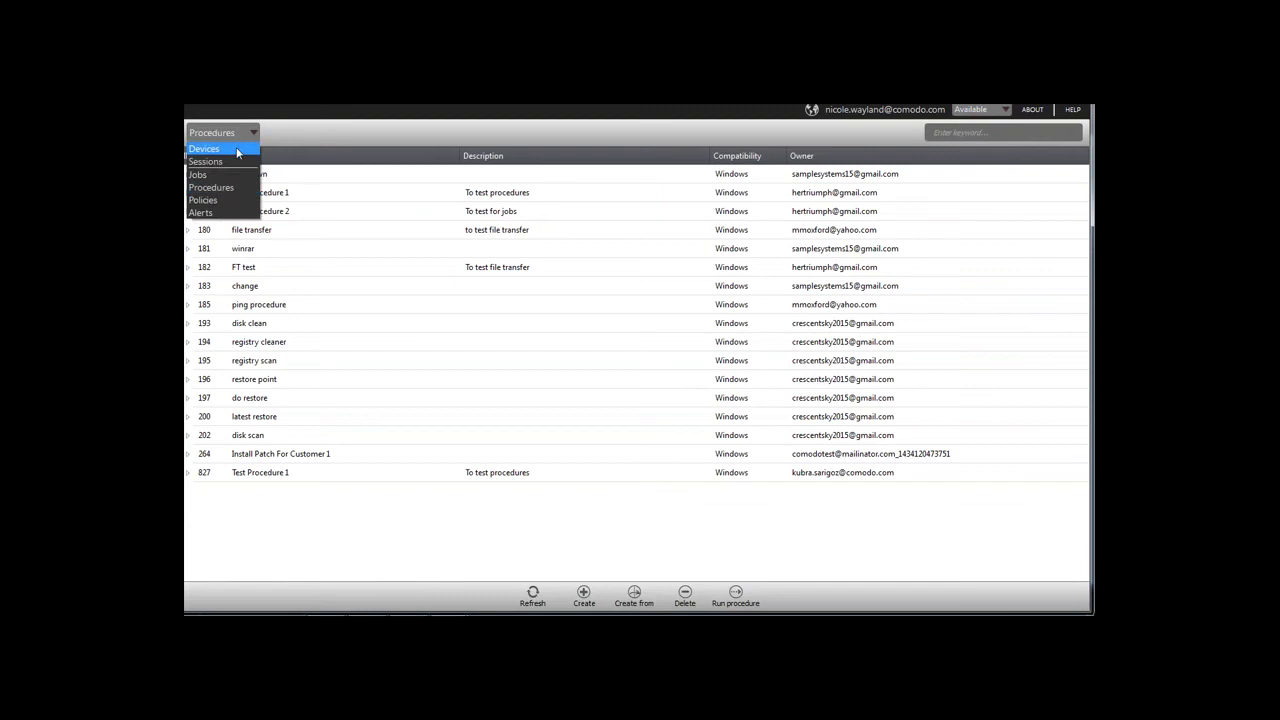
click(218, 186)
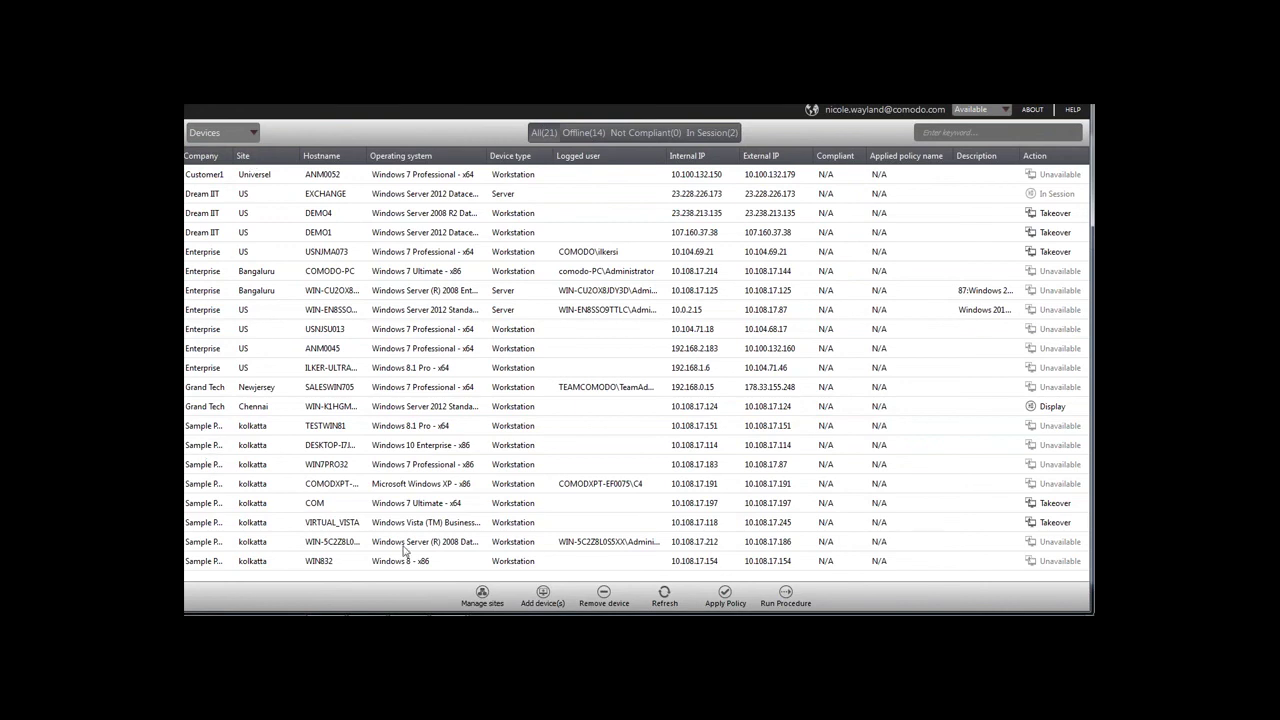
click(481, 595)
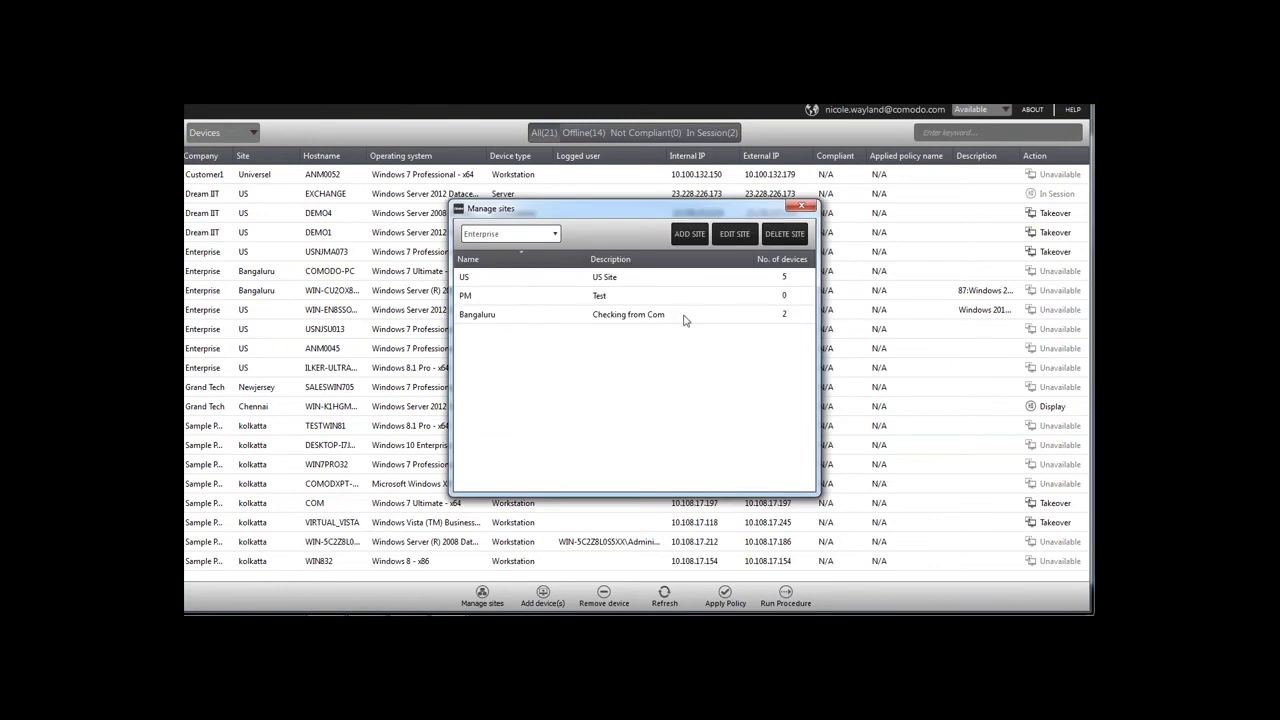
click(798, 206)
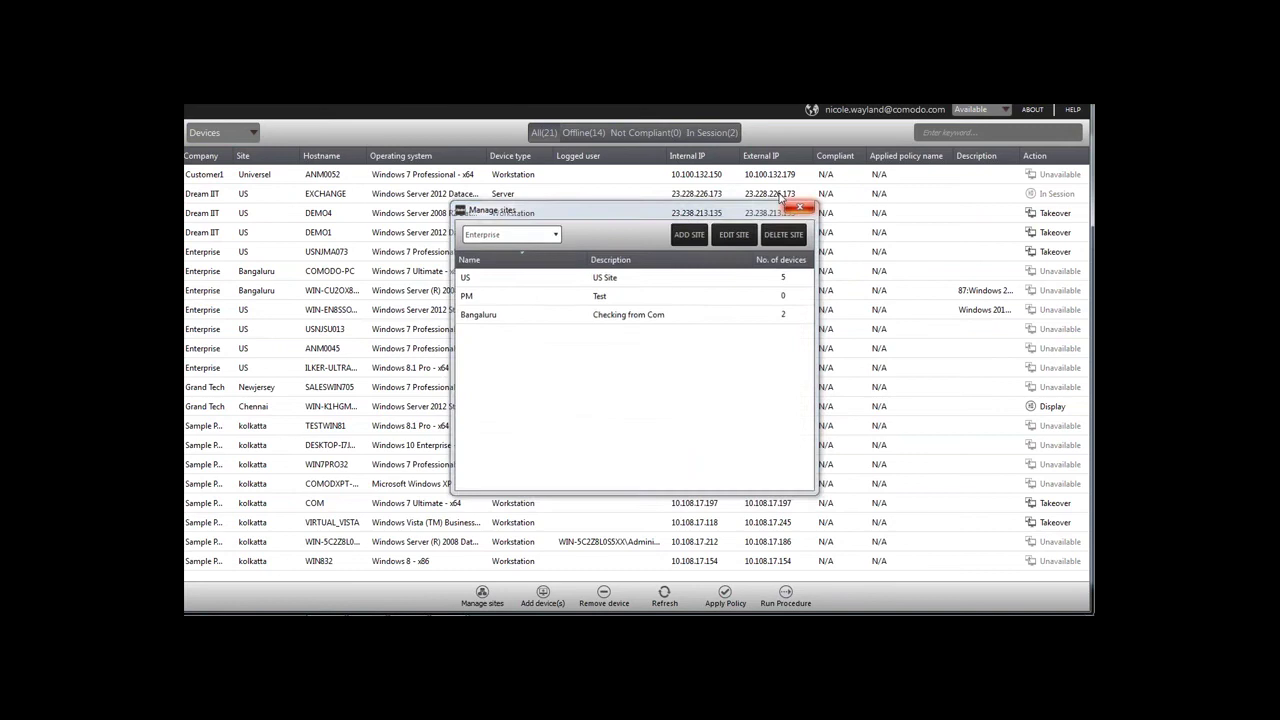
- Sort devices by company as a tree, collapsing the Universel site, Customer1 and Customer2
click(201, 156)
click(203, 156)
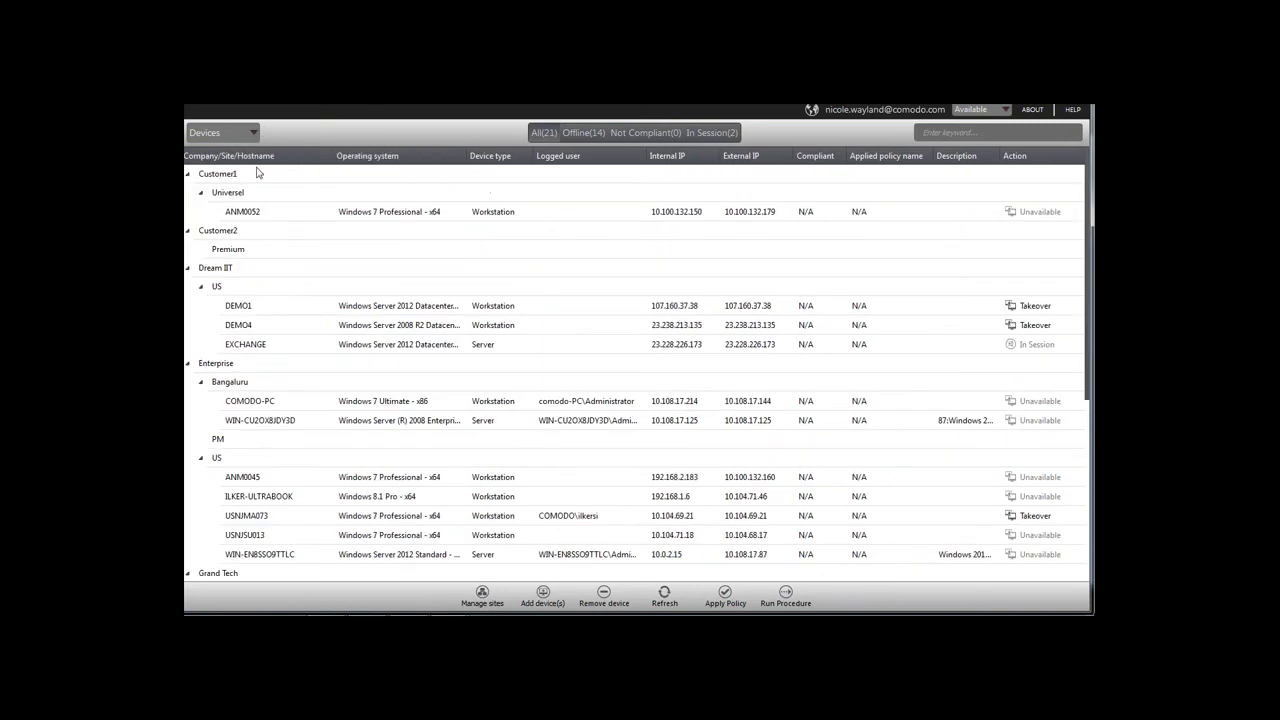
click(201, 192)
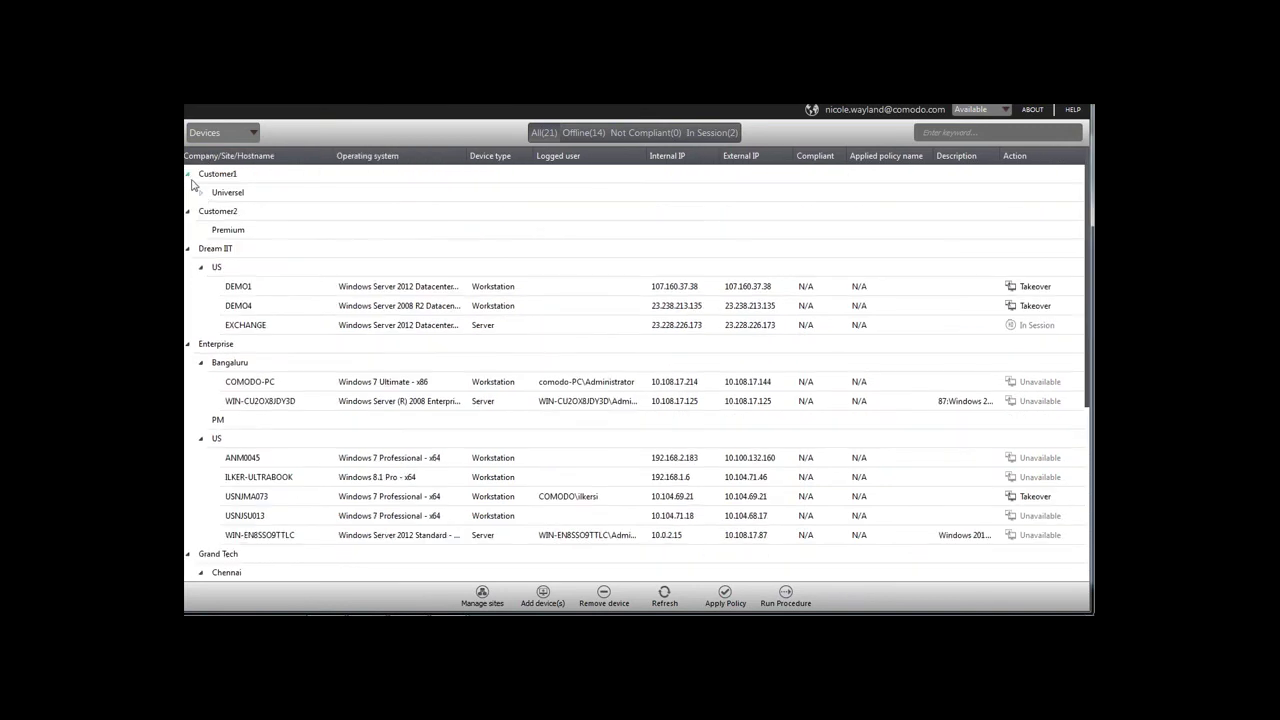
click(188, 176)
click(188, 193)
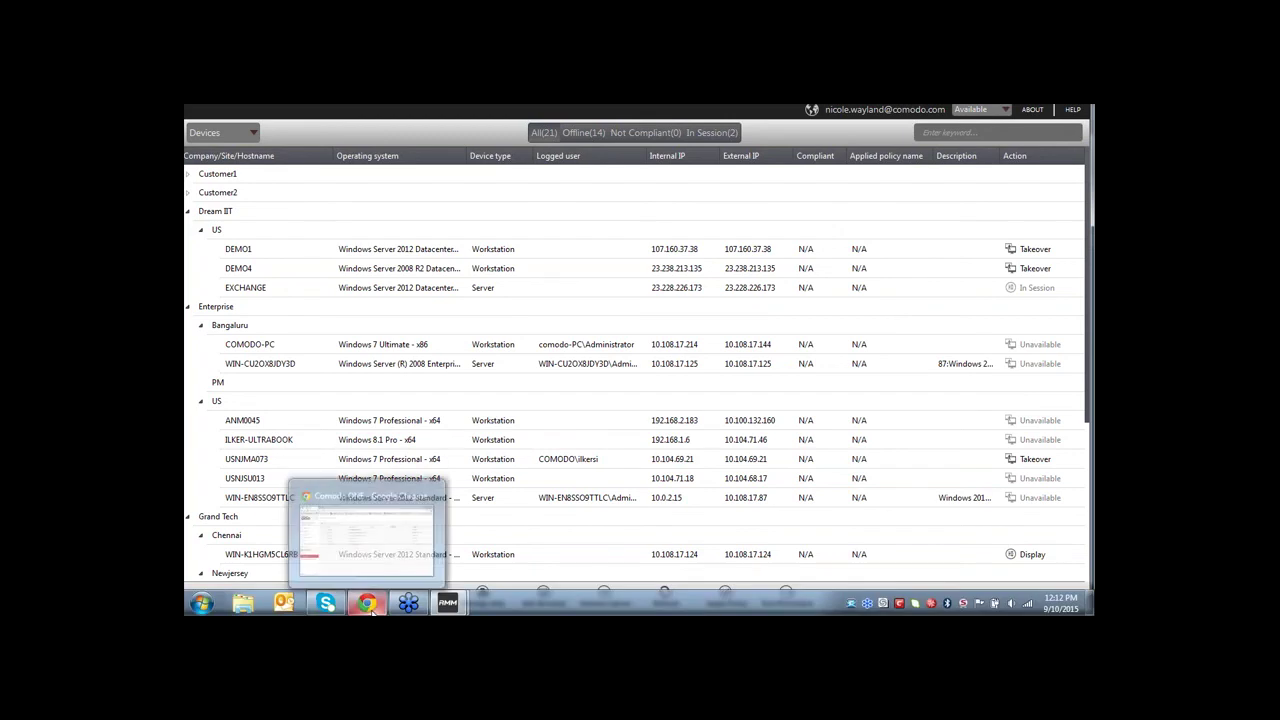
- Back in Chrome, open the RMM module and show details for workstation ANM0052
click(368, 603)
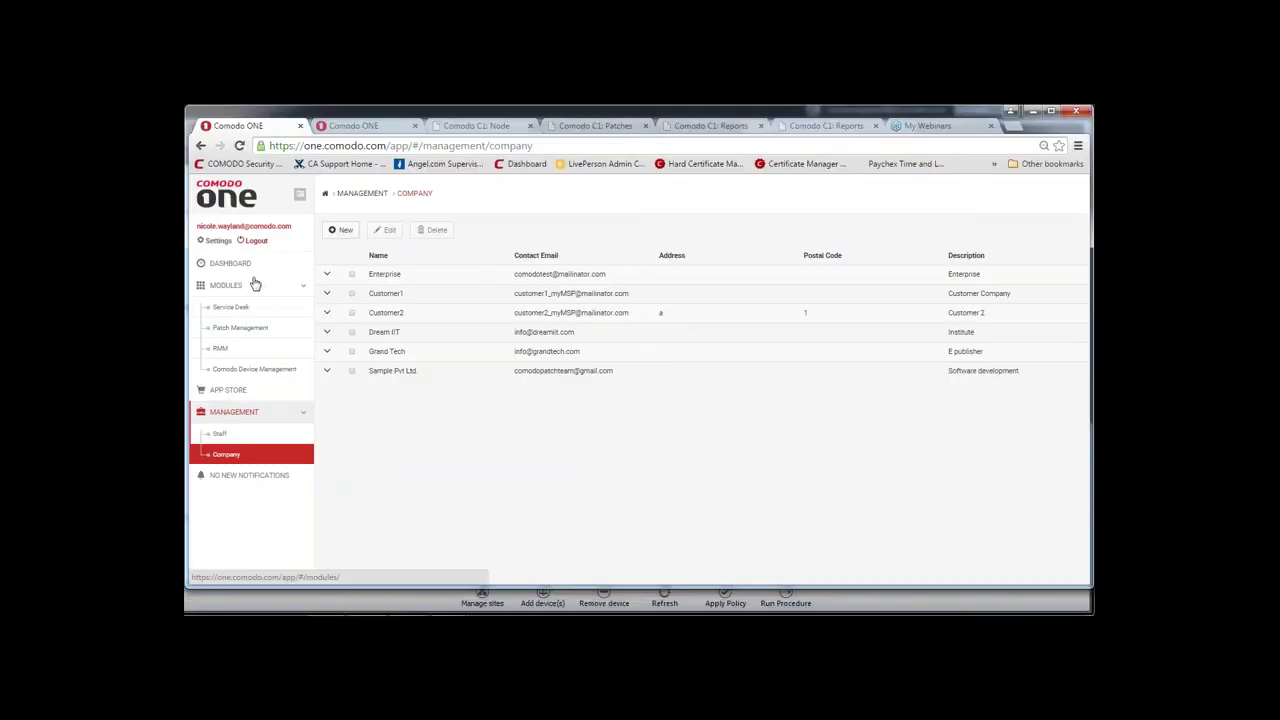
click(220, 349)
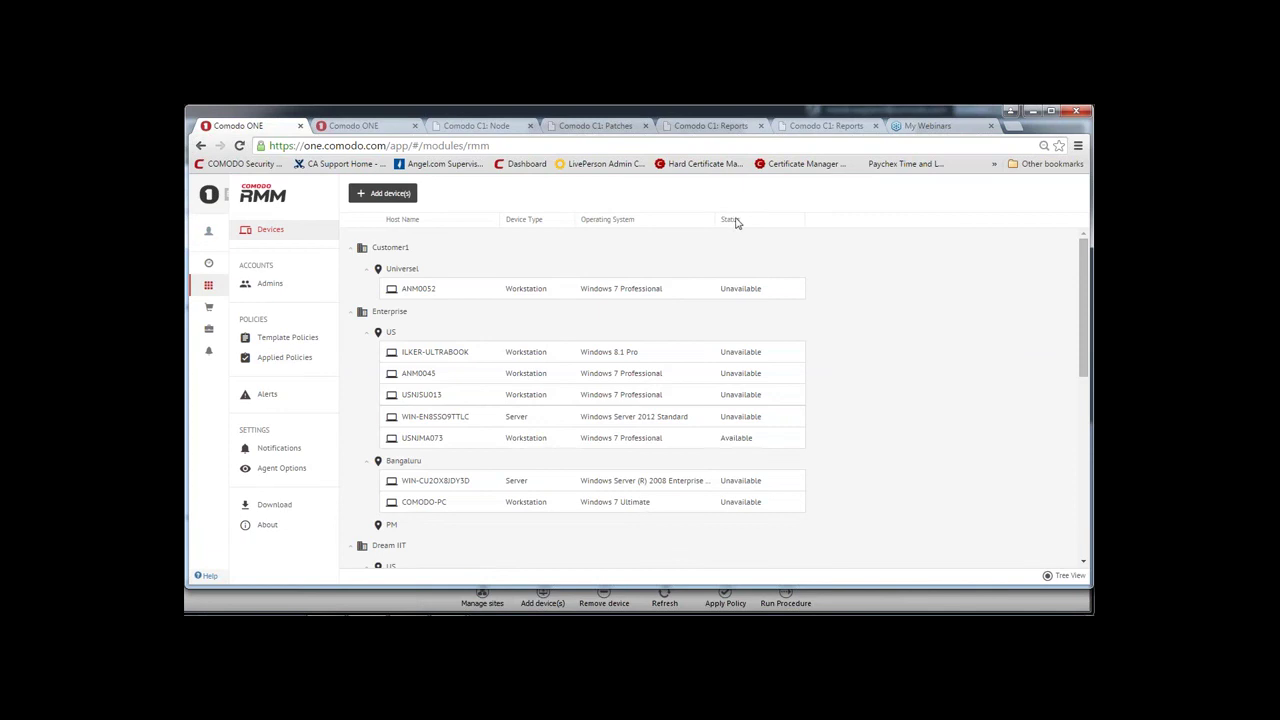
click(597, 292)
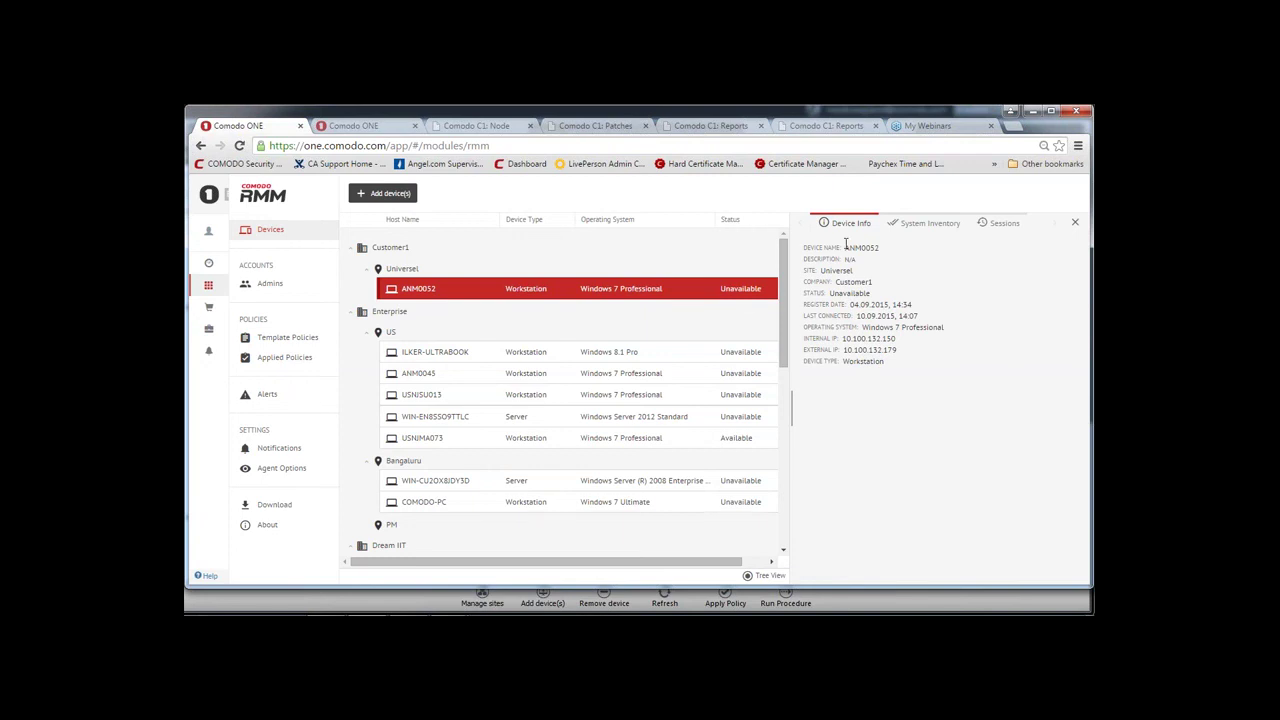
- View ANM0052's System Inventory with System Overview and Operating System sections expanded
click(929, 225)
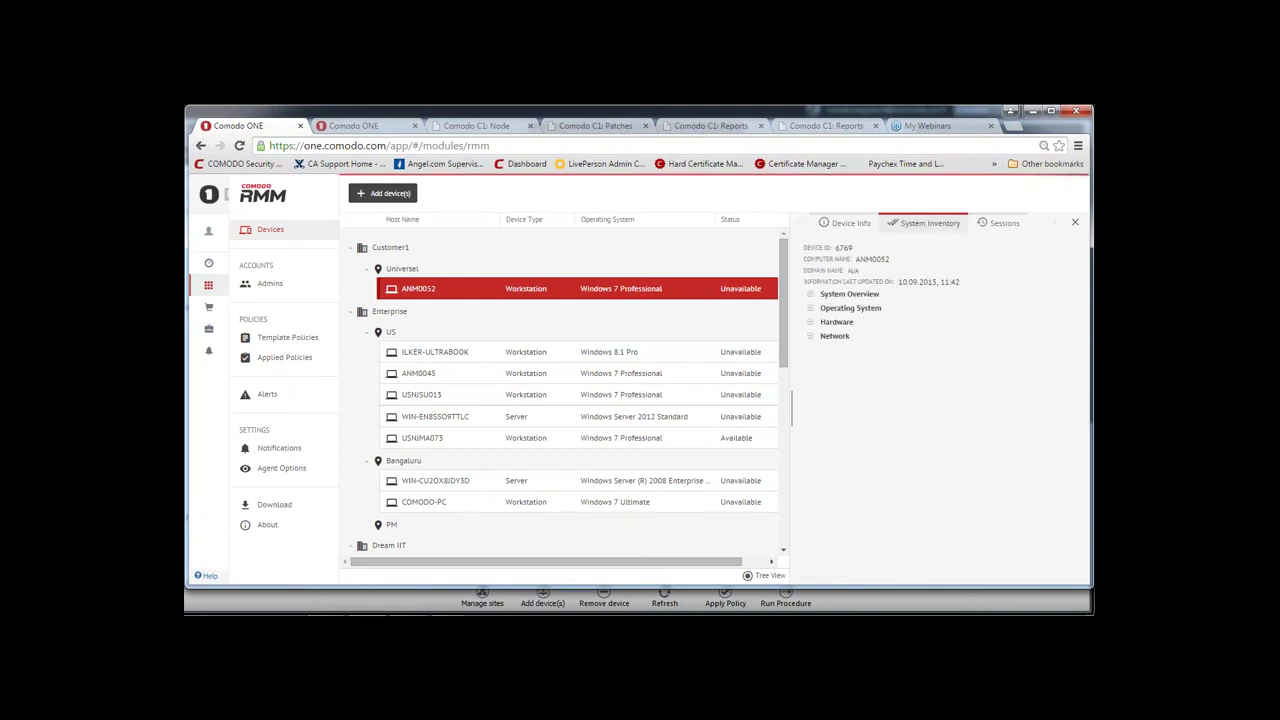
click(809, 294)
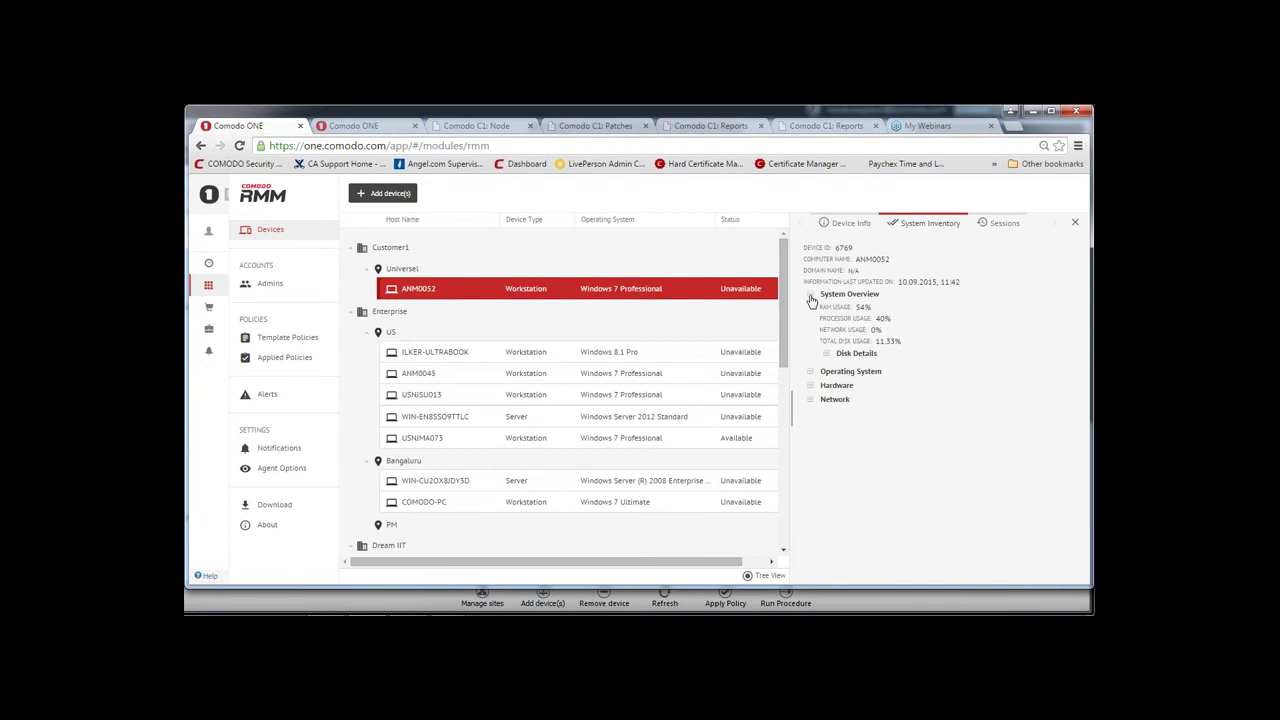
click(810, 372)
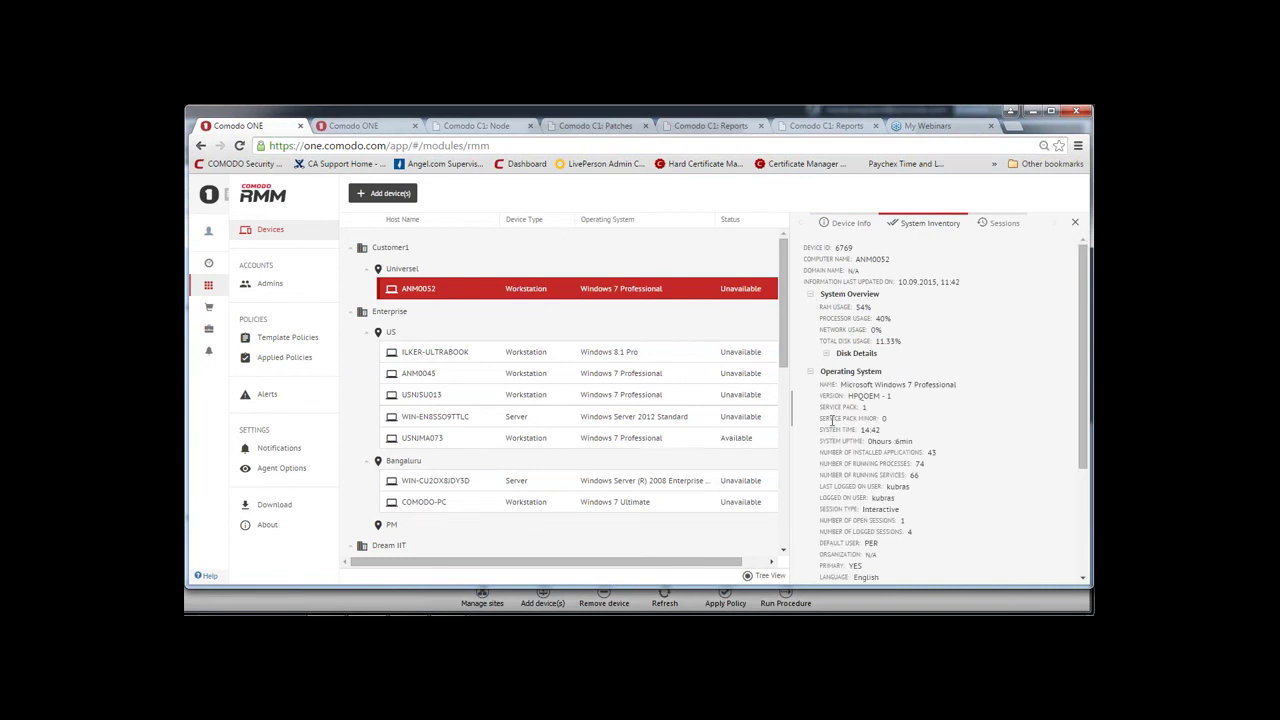
scroll(910, 470, down, 3)
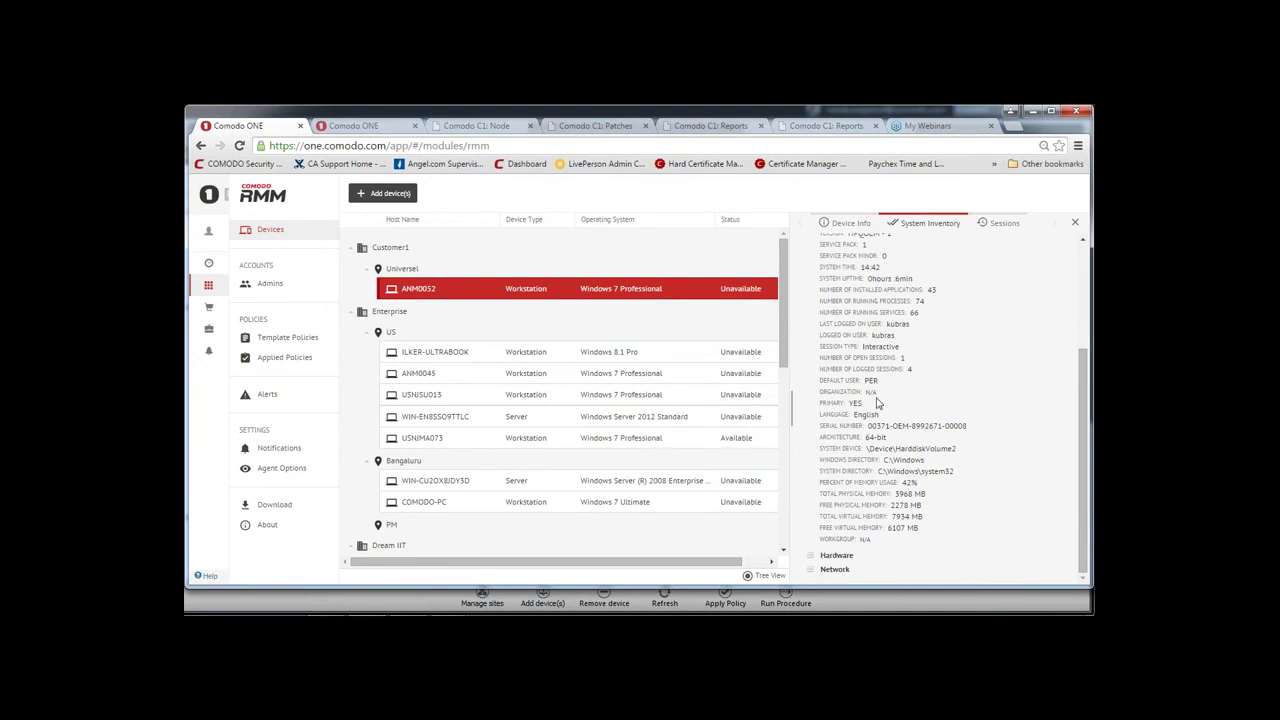
- Return to Device Info and select workstation USNJMA073 to show its details
scroll(931, 454, up, 2)
scroll(940, 400, up, 3)
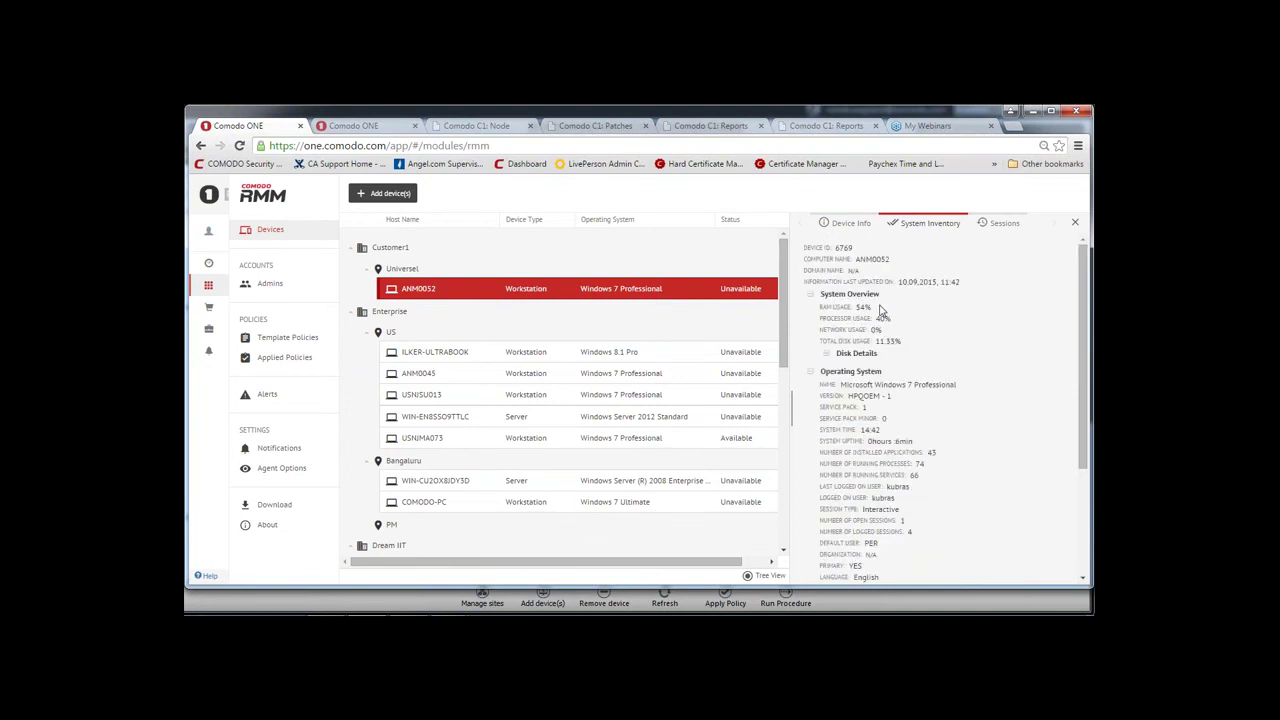
click(830, 223)
click(738, 442)
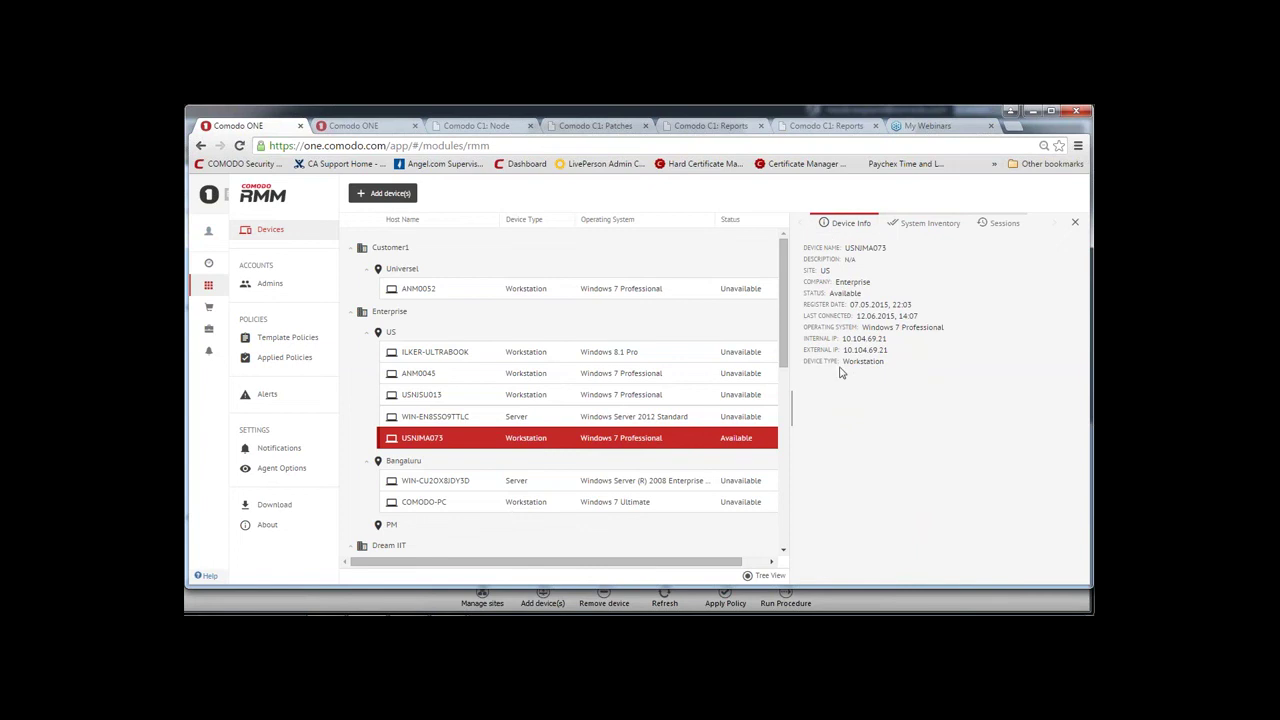
- Check USNJMA073's System Inventory and Device Info, then go back to the Modules overview
click(913, 235)
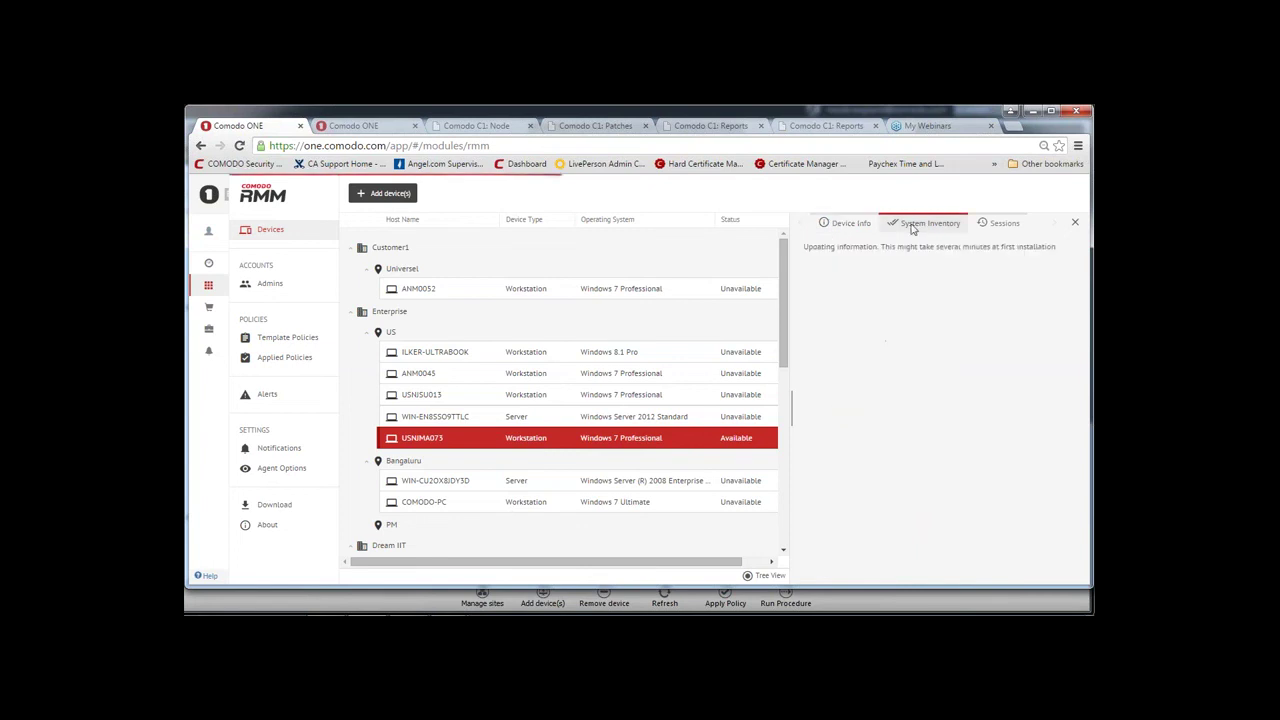
drag(806, 250, 1062, 256)
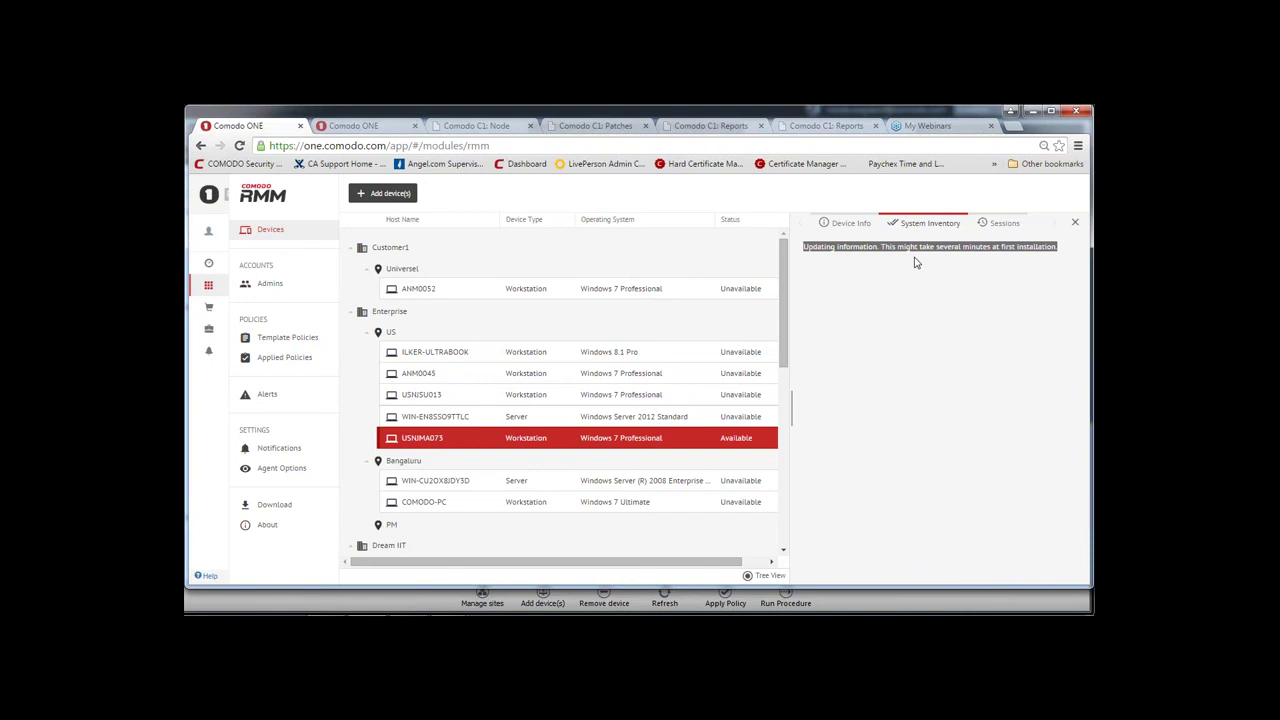
click(849, 223)
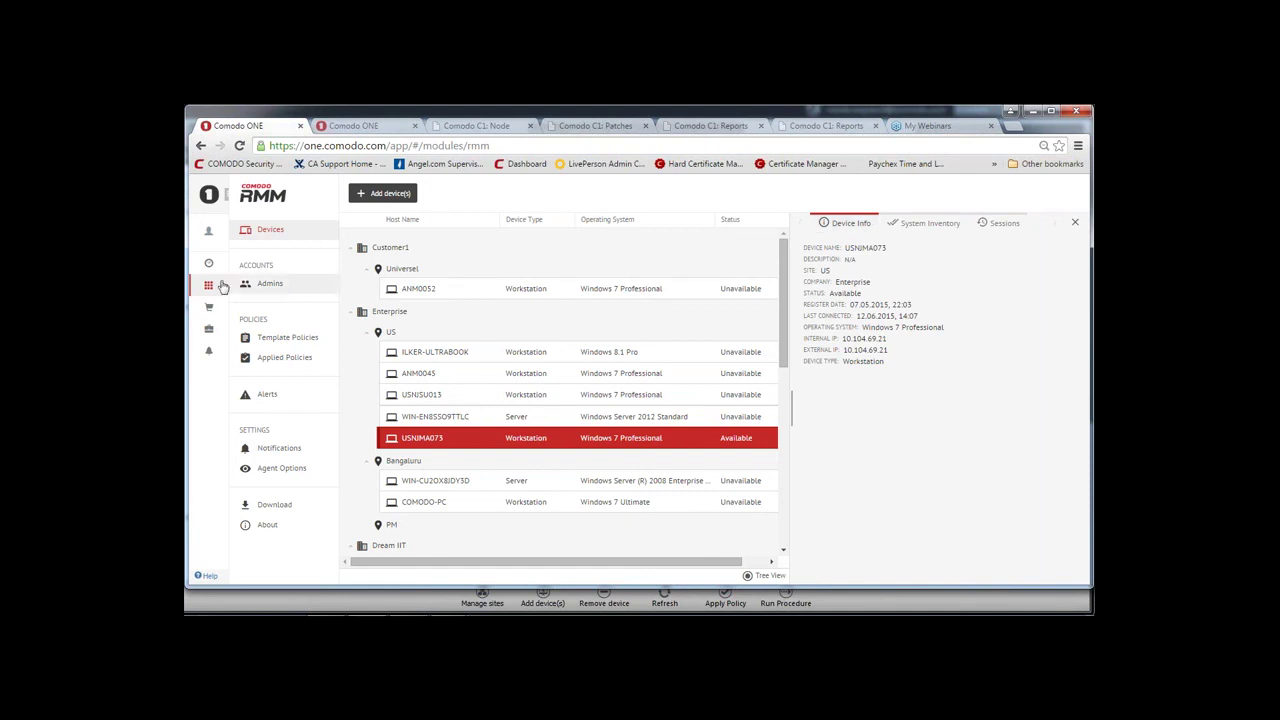
click(210, 287)
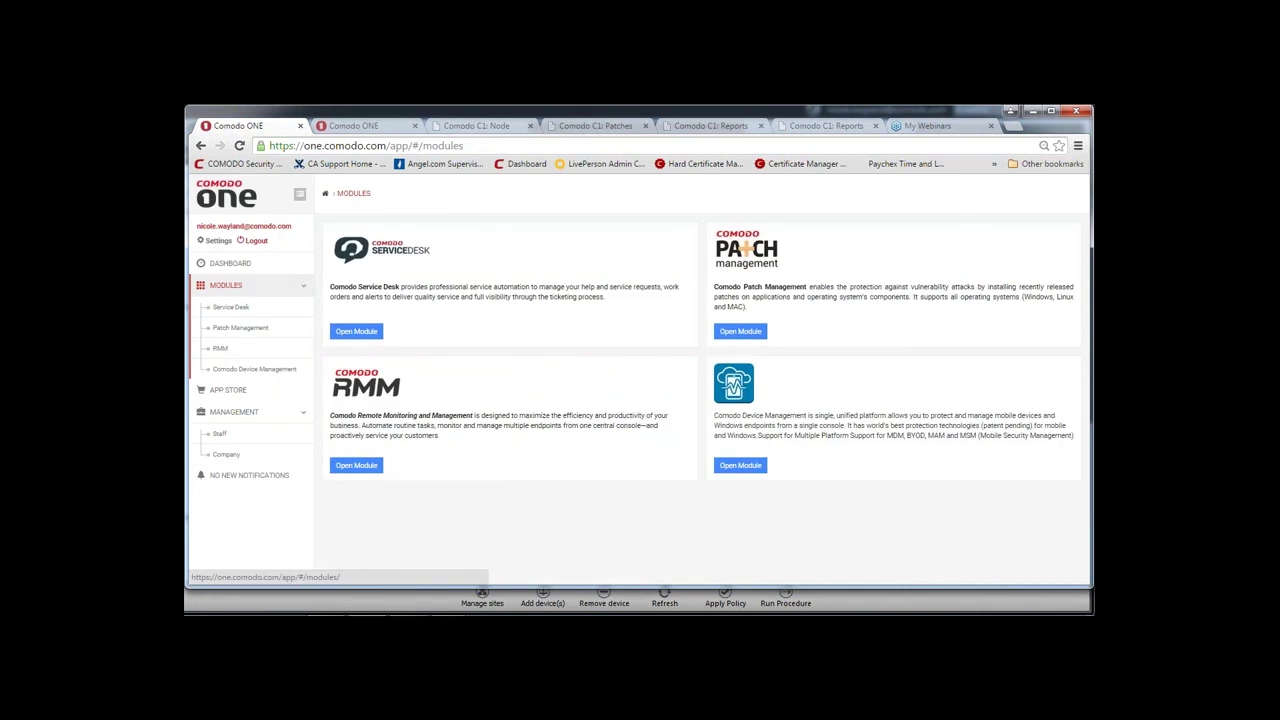